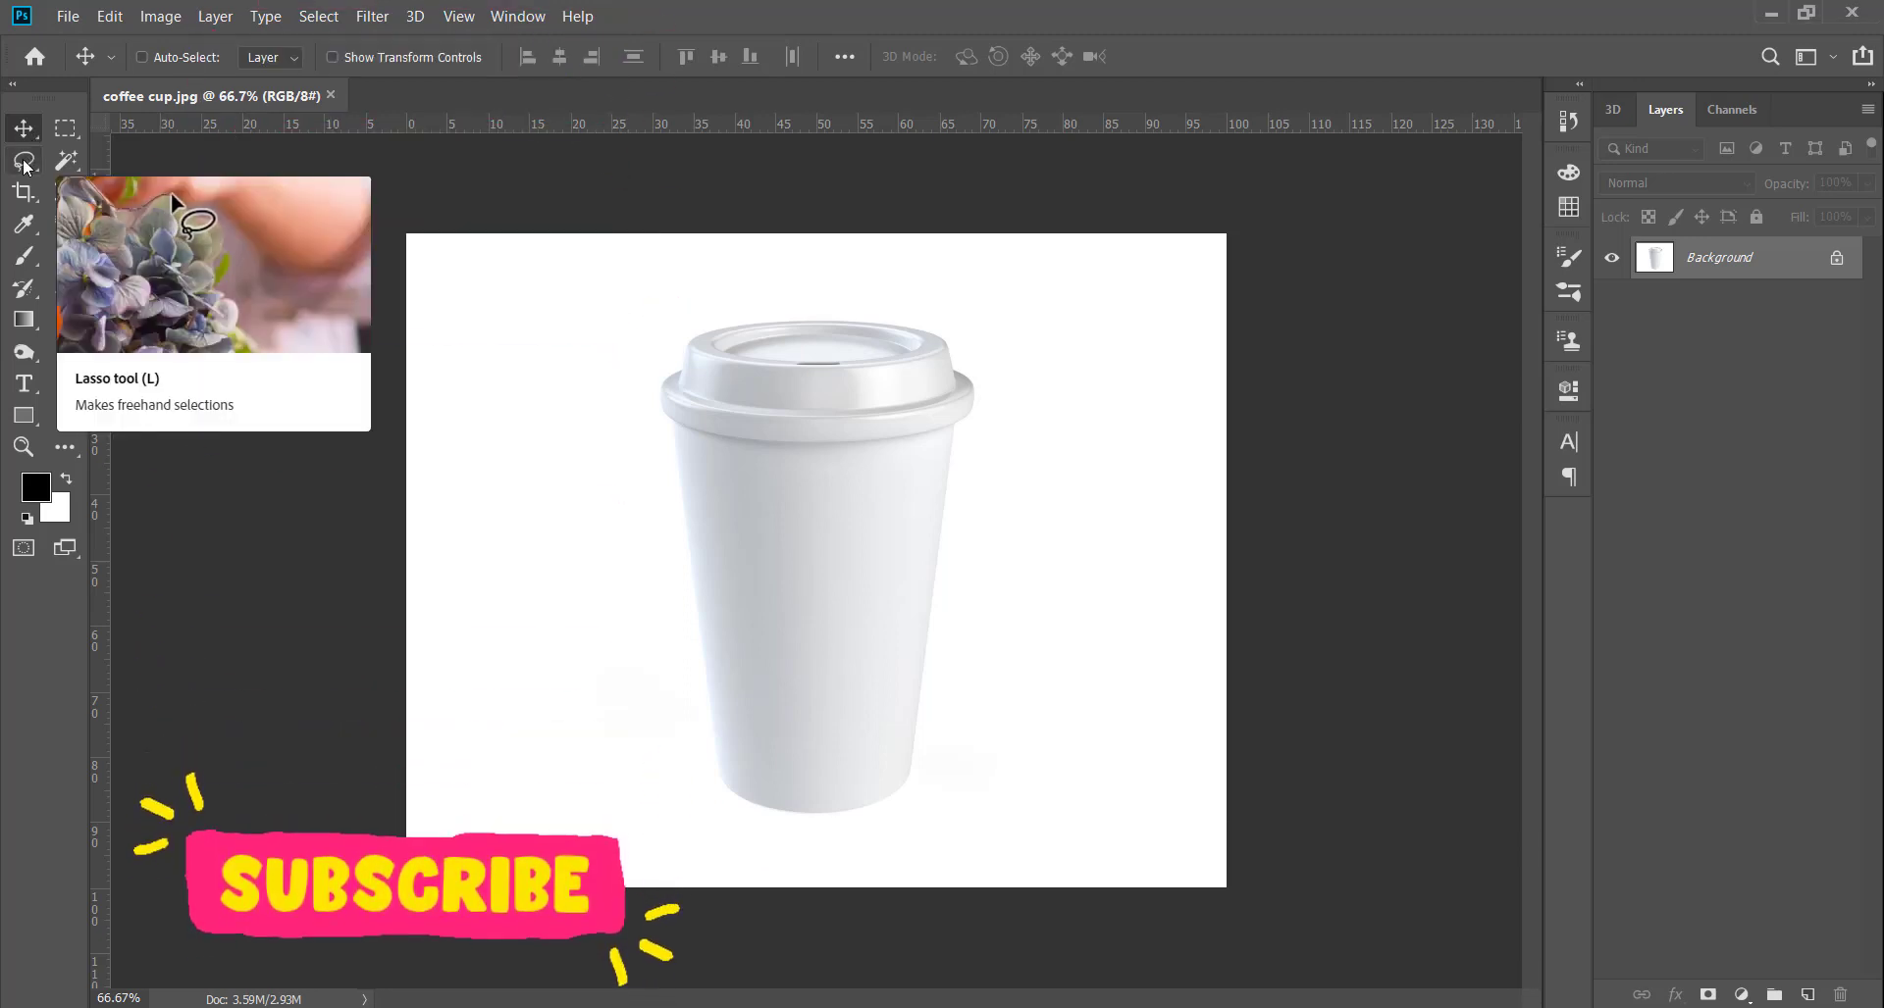
Select the whole coffee cup, including its lid, by tracing its outline with the Magnetic Lasso tool.
click(25, 163)
right_click(25, 163)
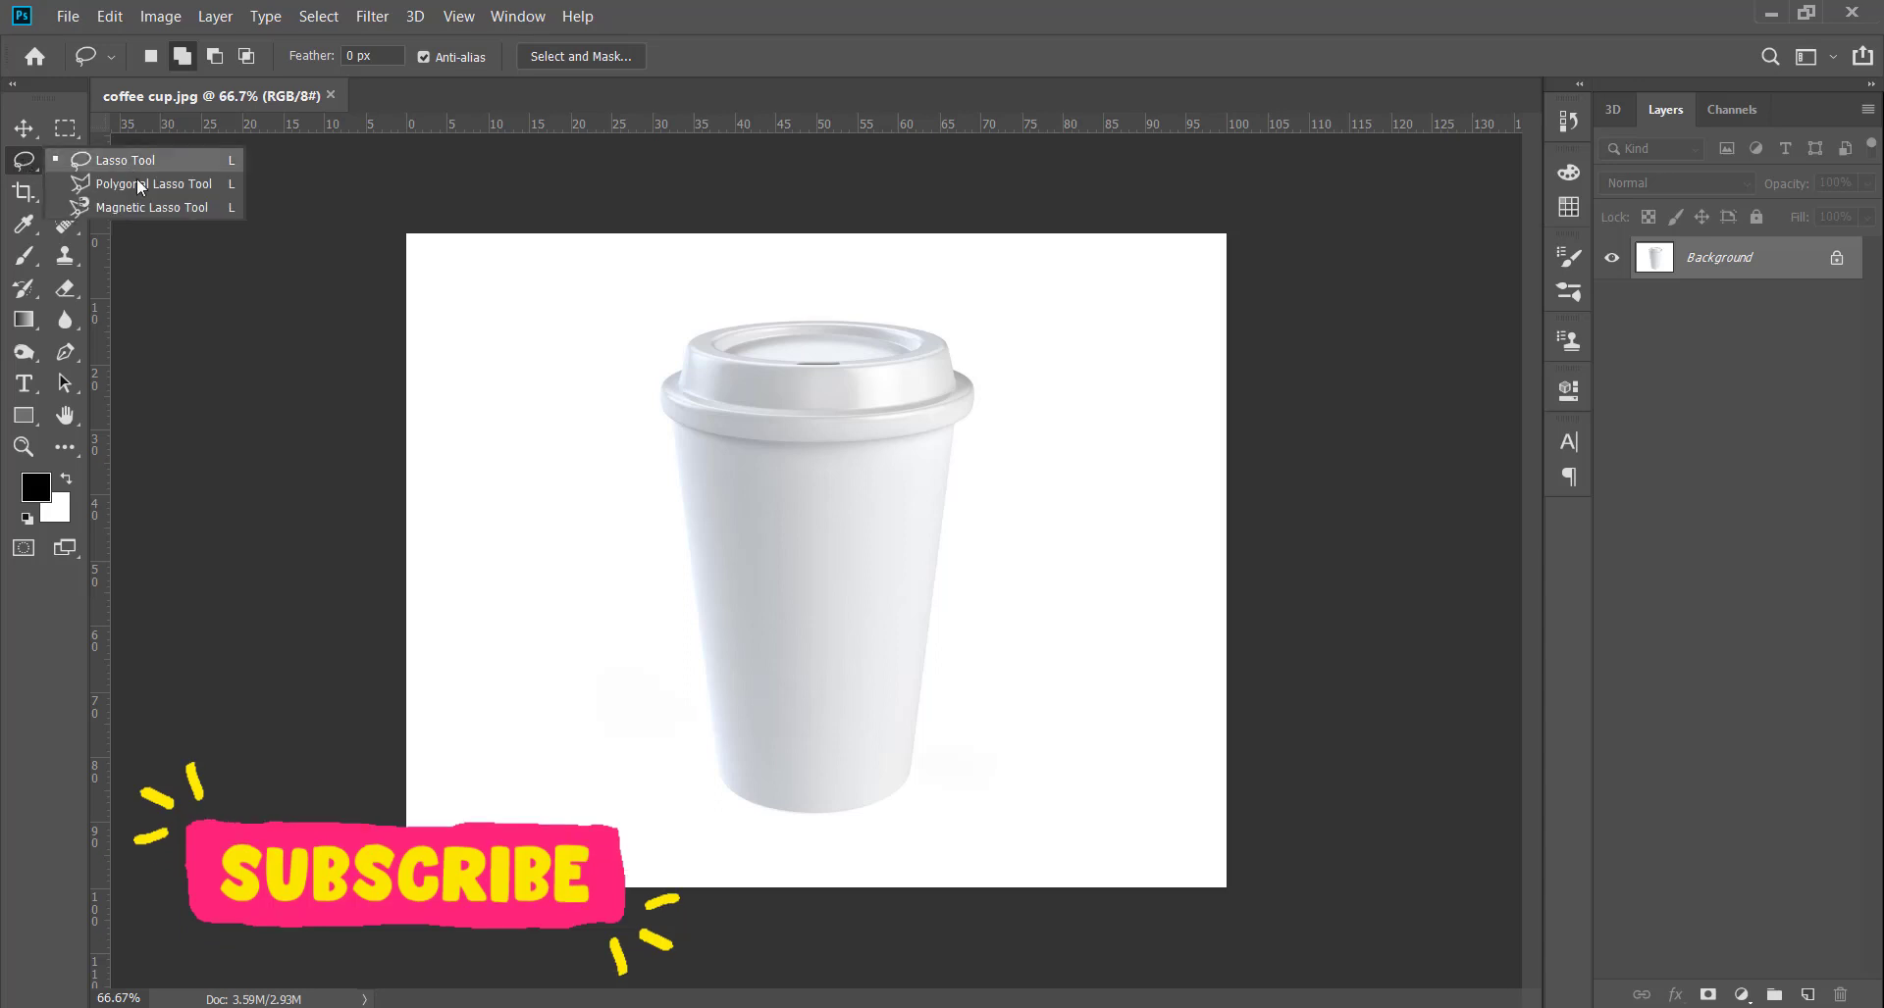
click(107, 204)
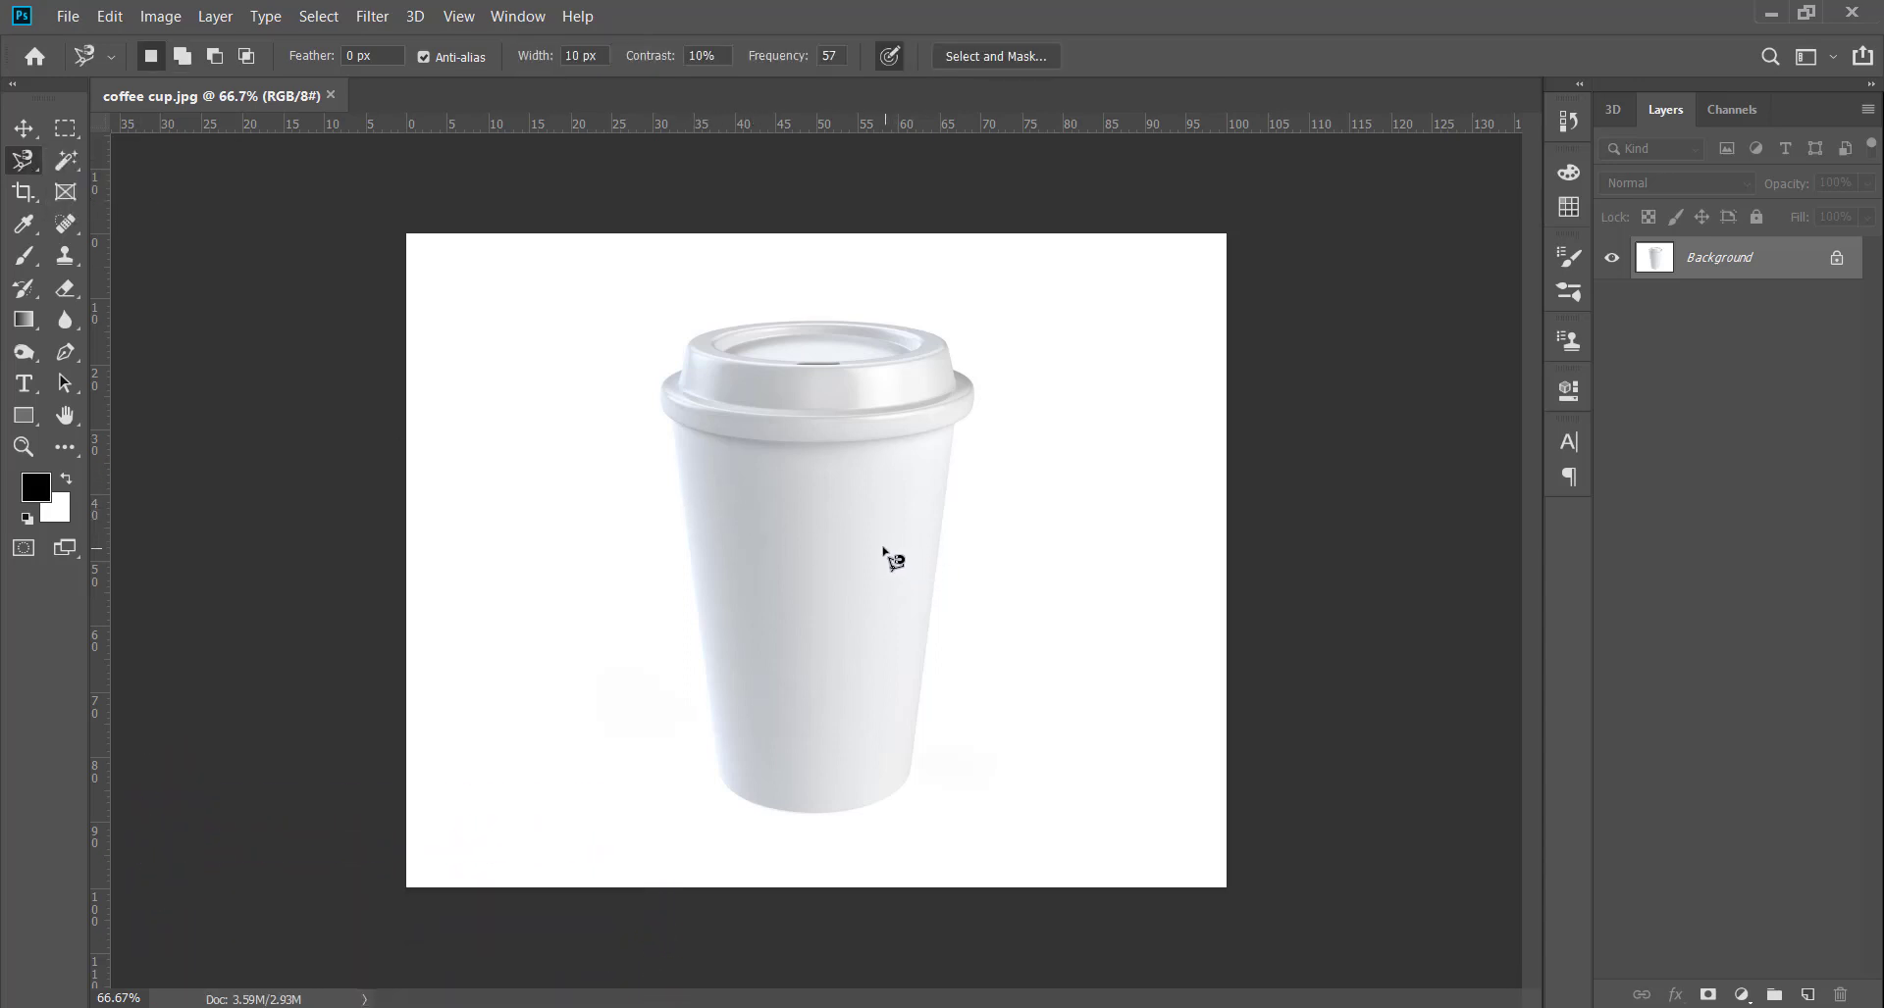
click(676, 424)
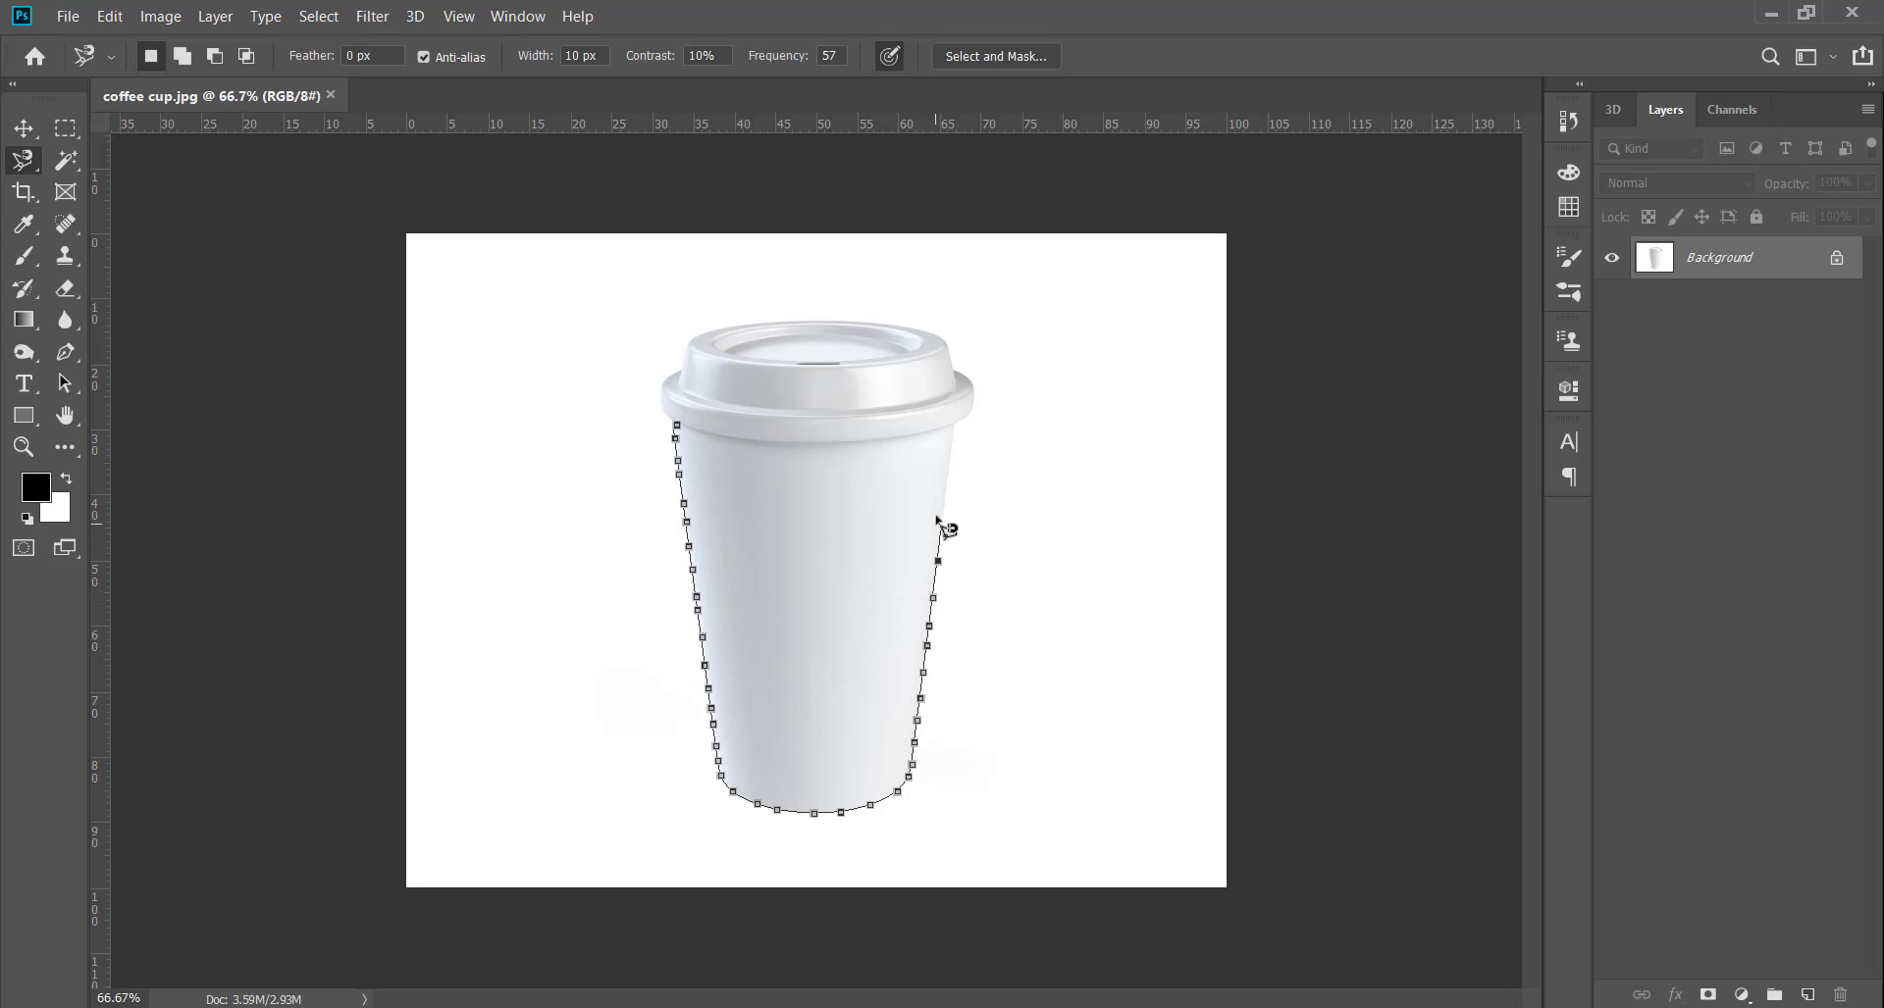
click(952, 420)
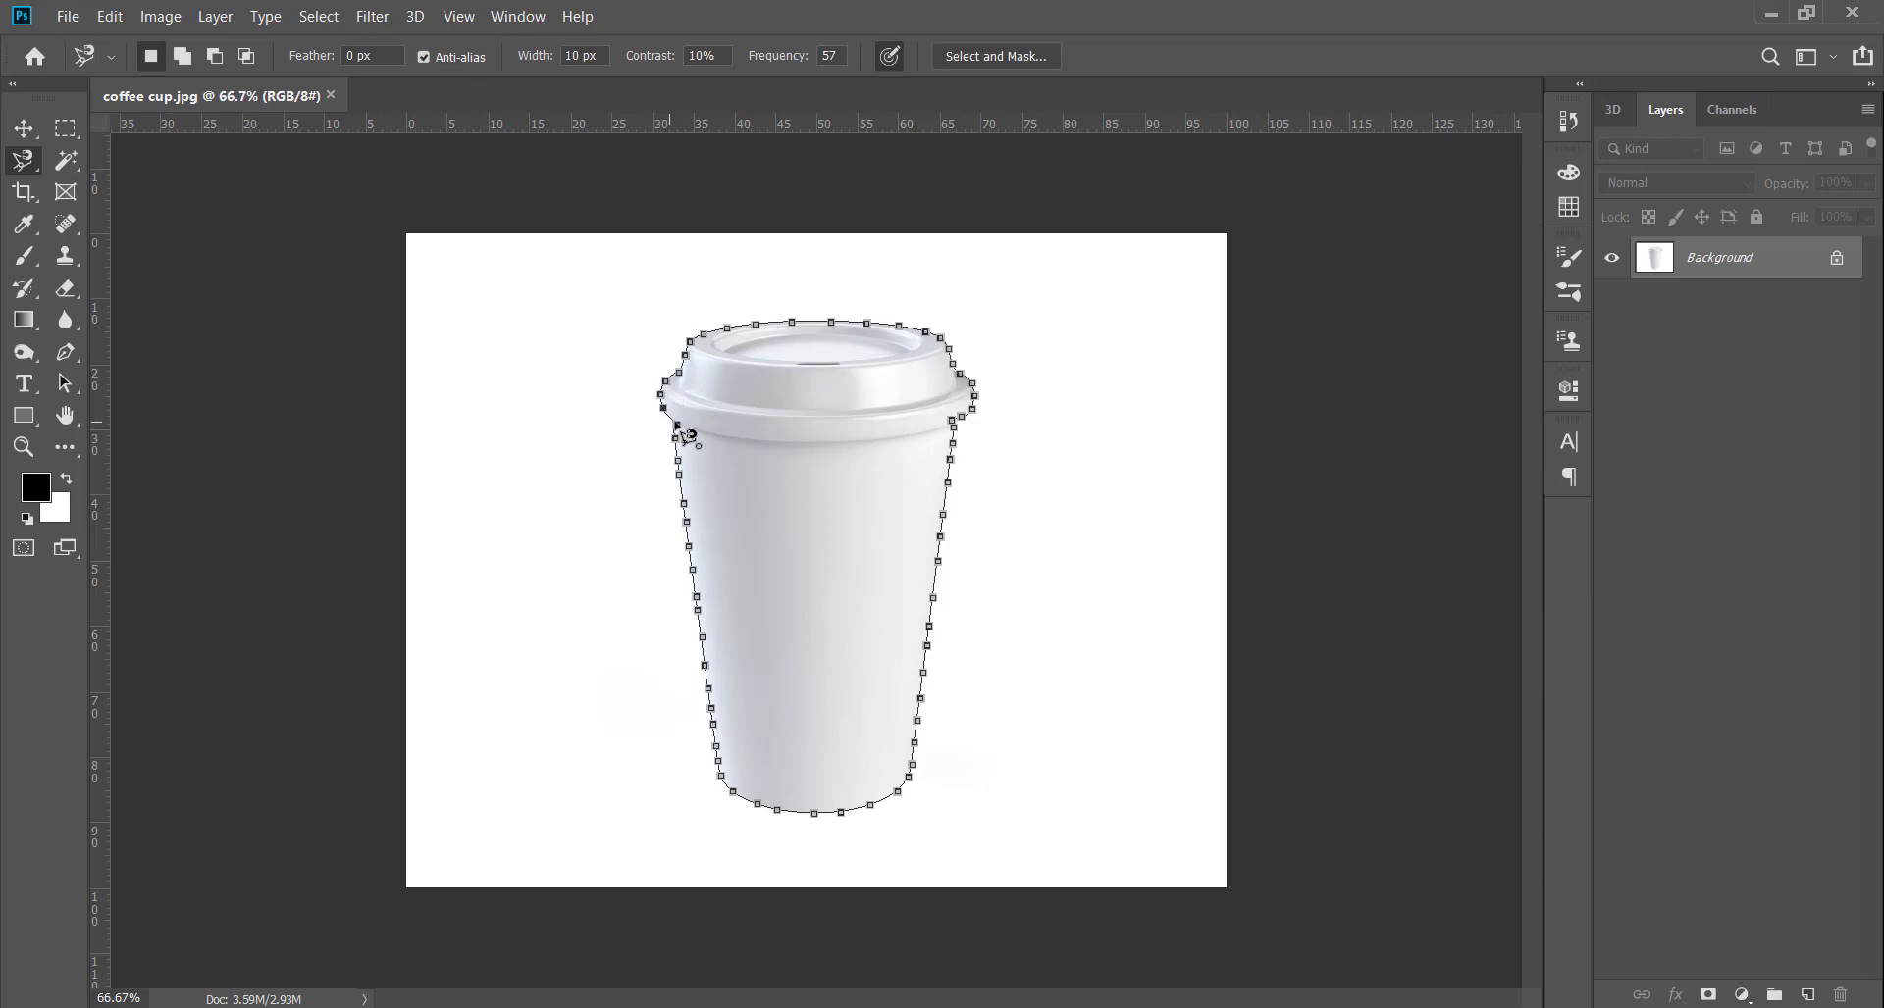
click(685, 435)
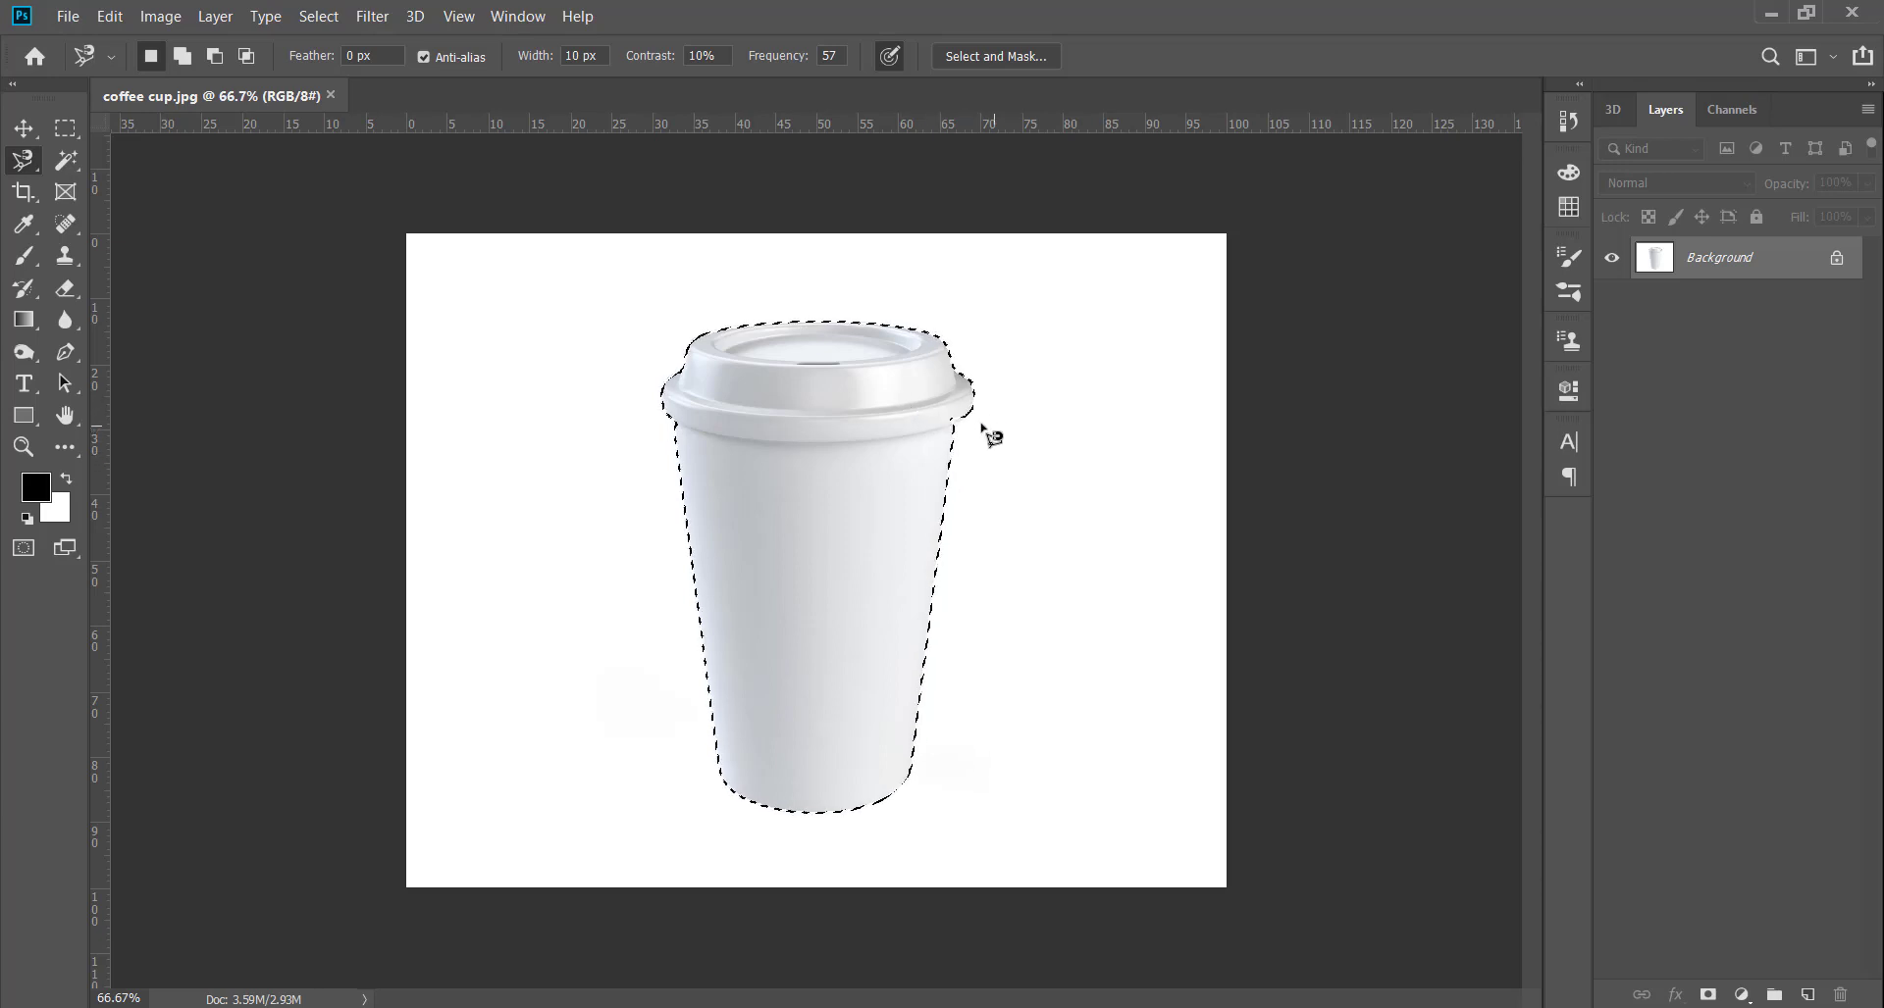
Add the missed notch under the lid's right edge to the selection with the Polygonal Lasso tool.
key(z)
drag(971, 417, 1043, 446)
key(l)
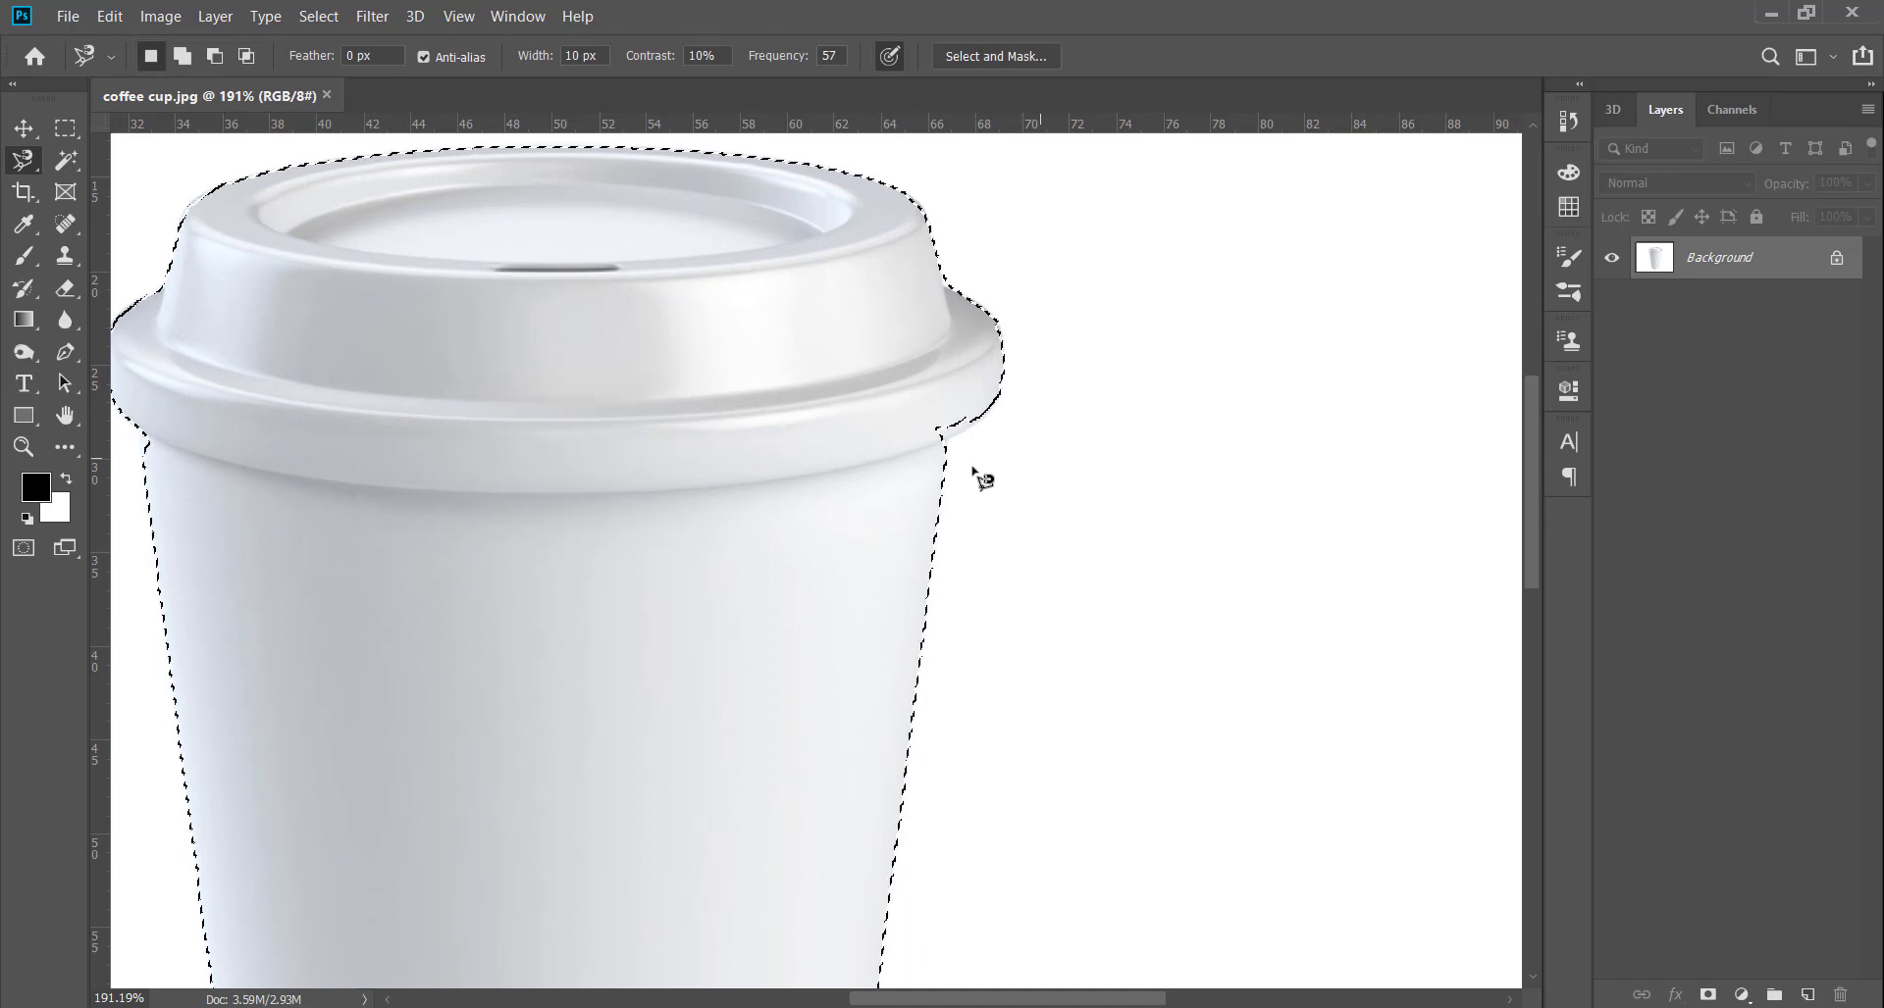
right_click(24, 159)
click(132, 183)
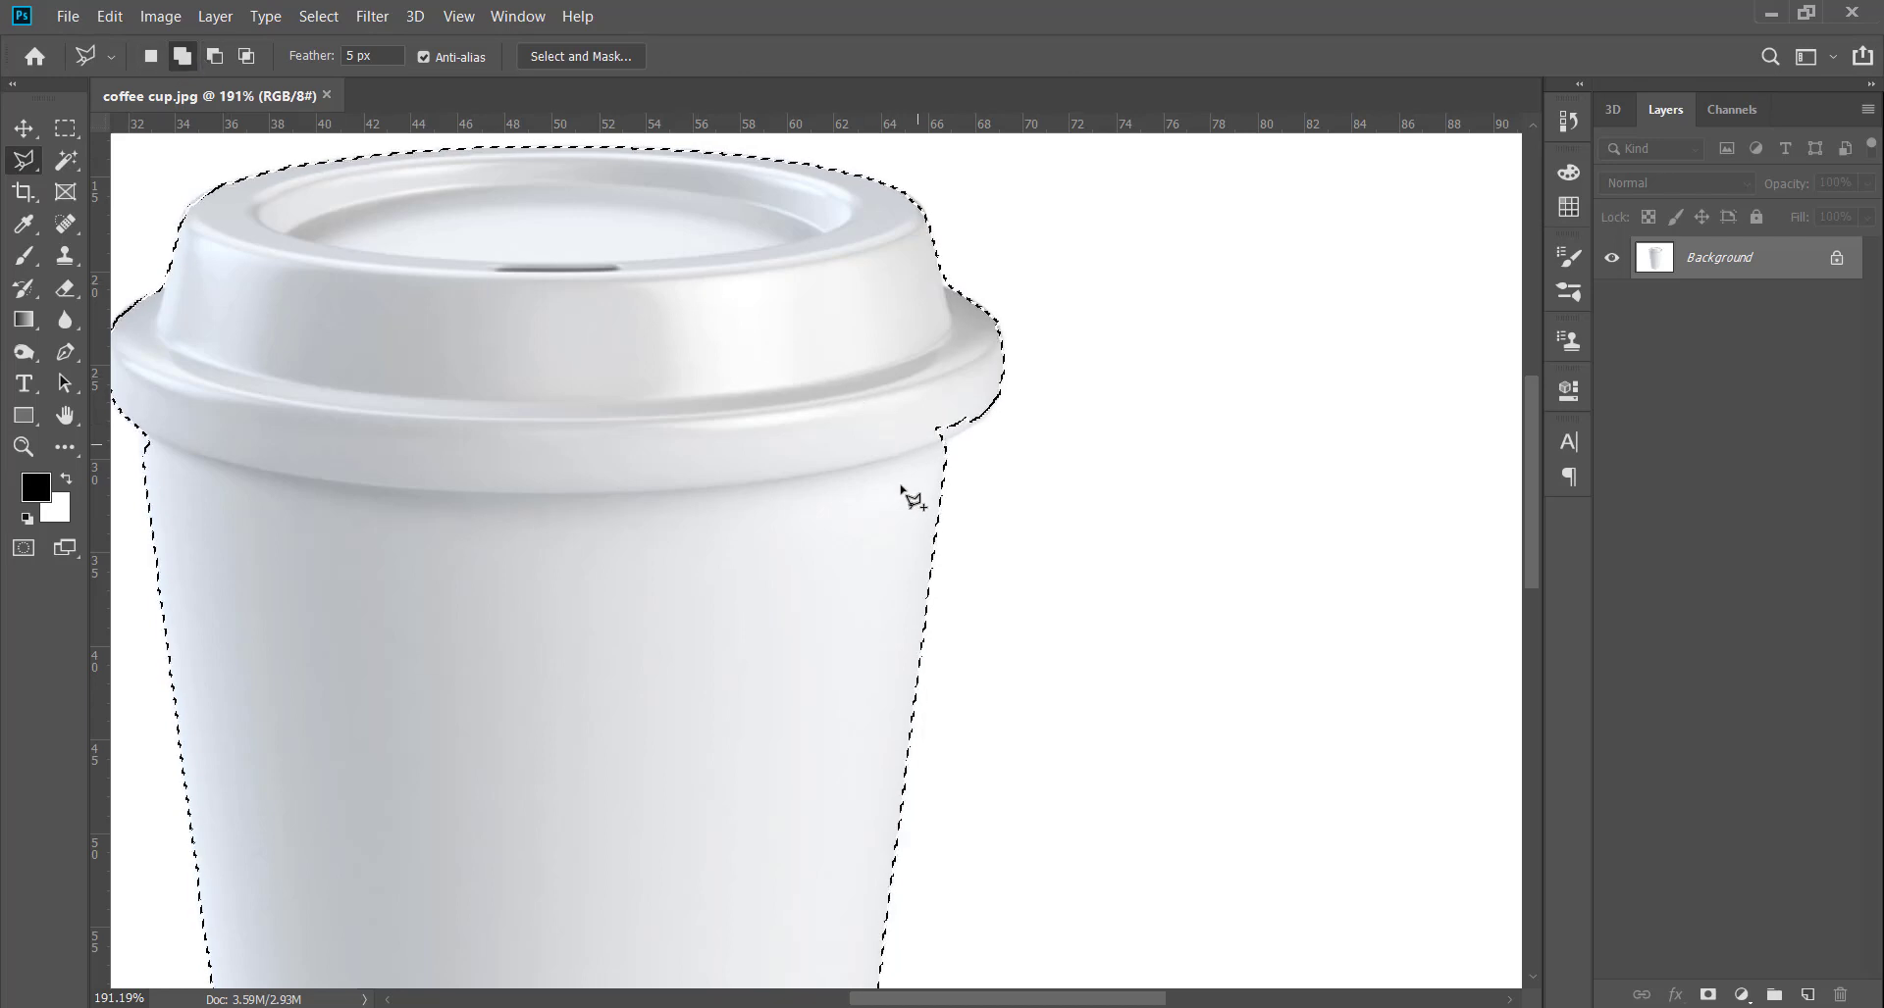
click(868, 455)
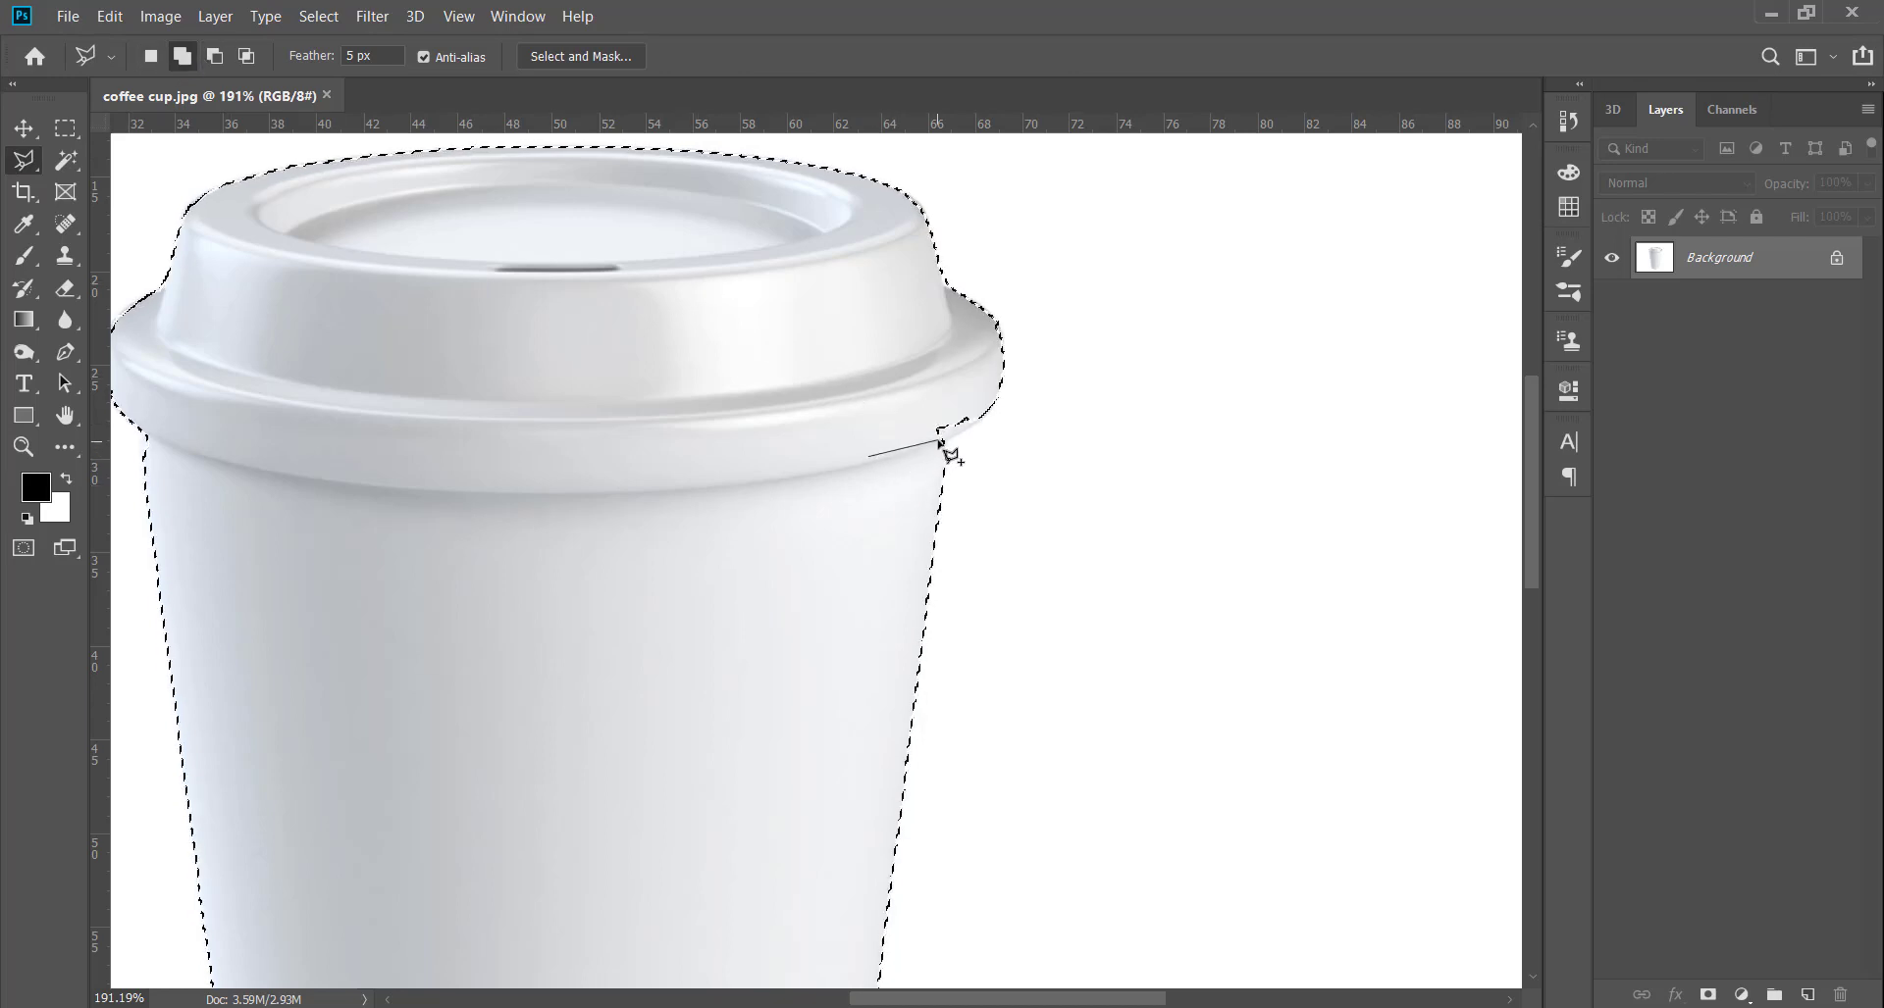
click(943, 438)
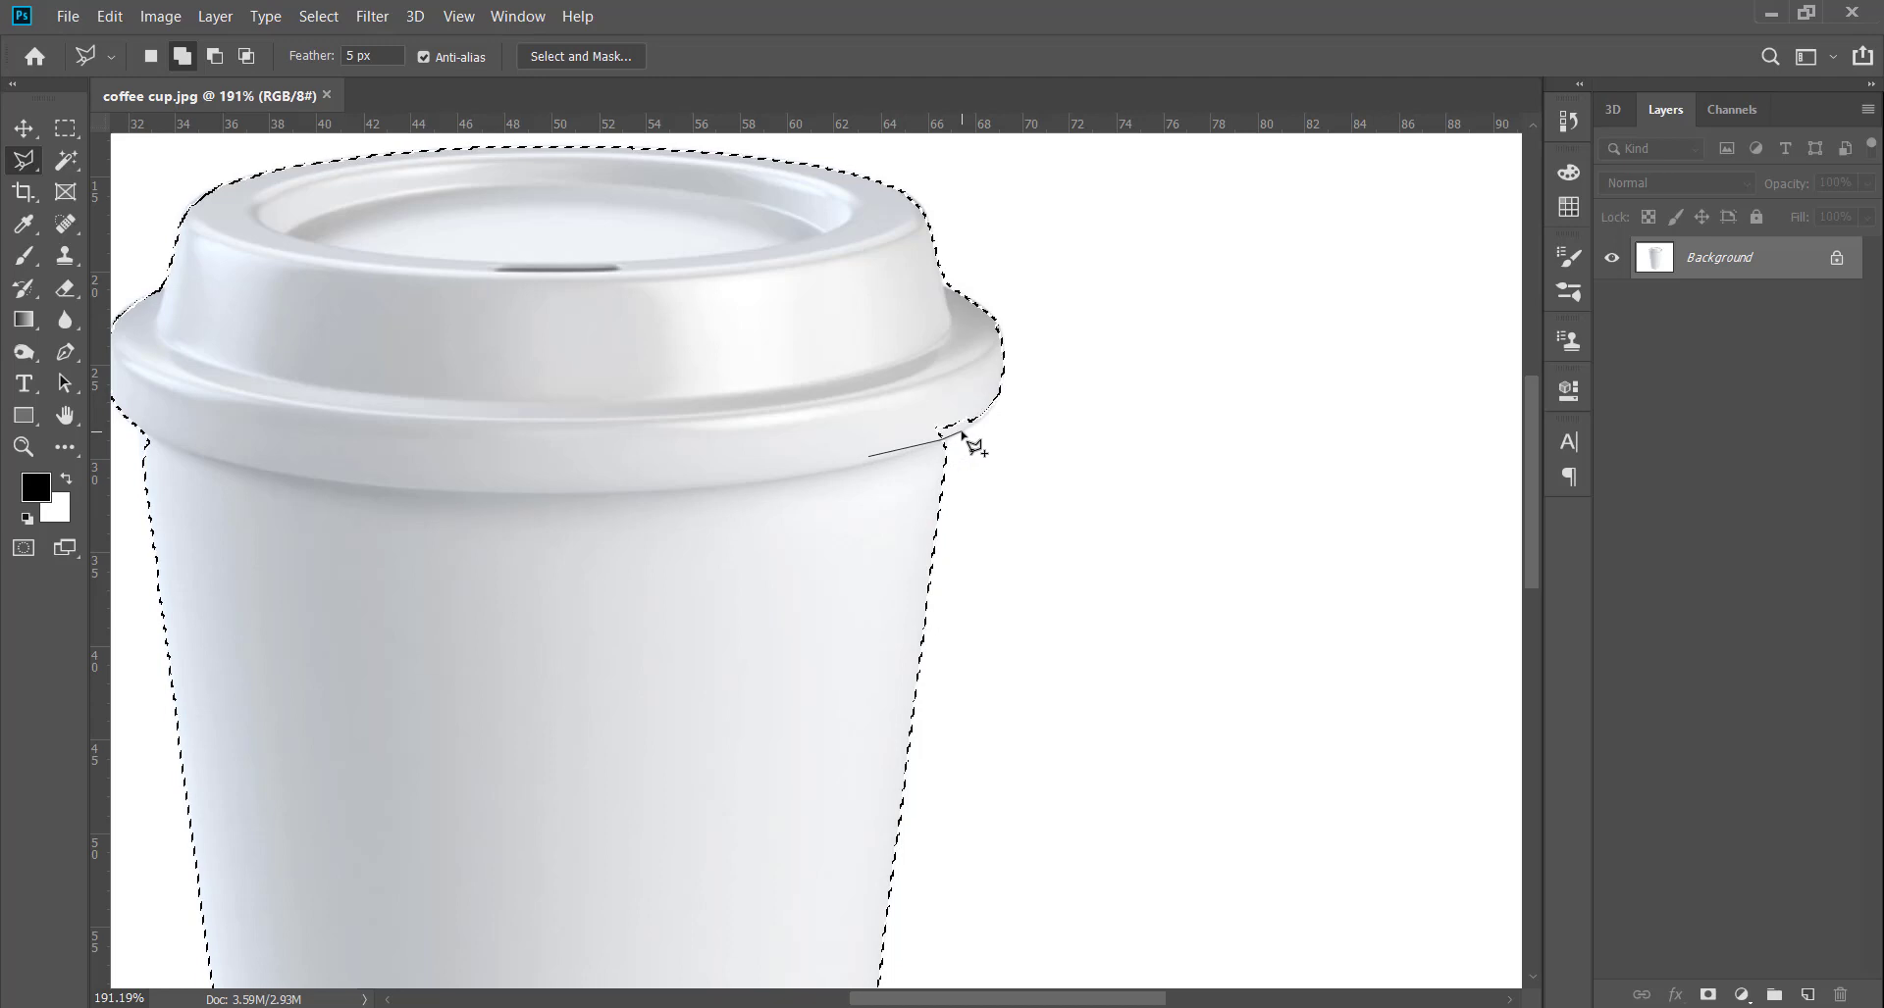
click(970, 427)
click(989, 405)
click(984, 383)
click(880, 351)
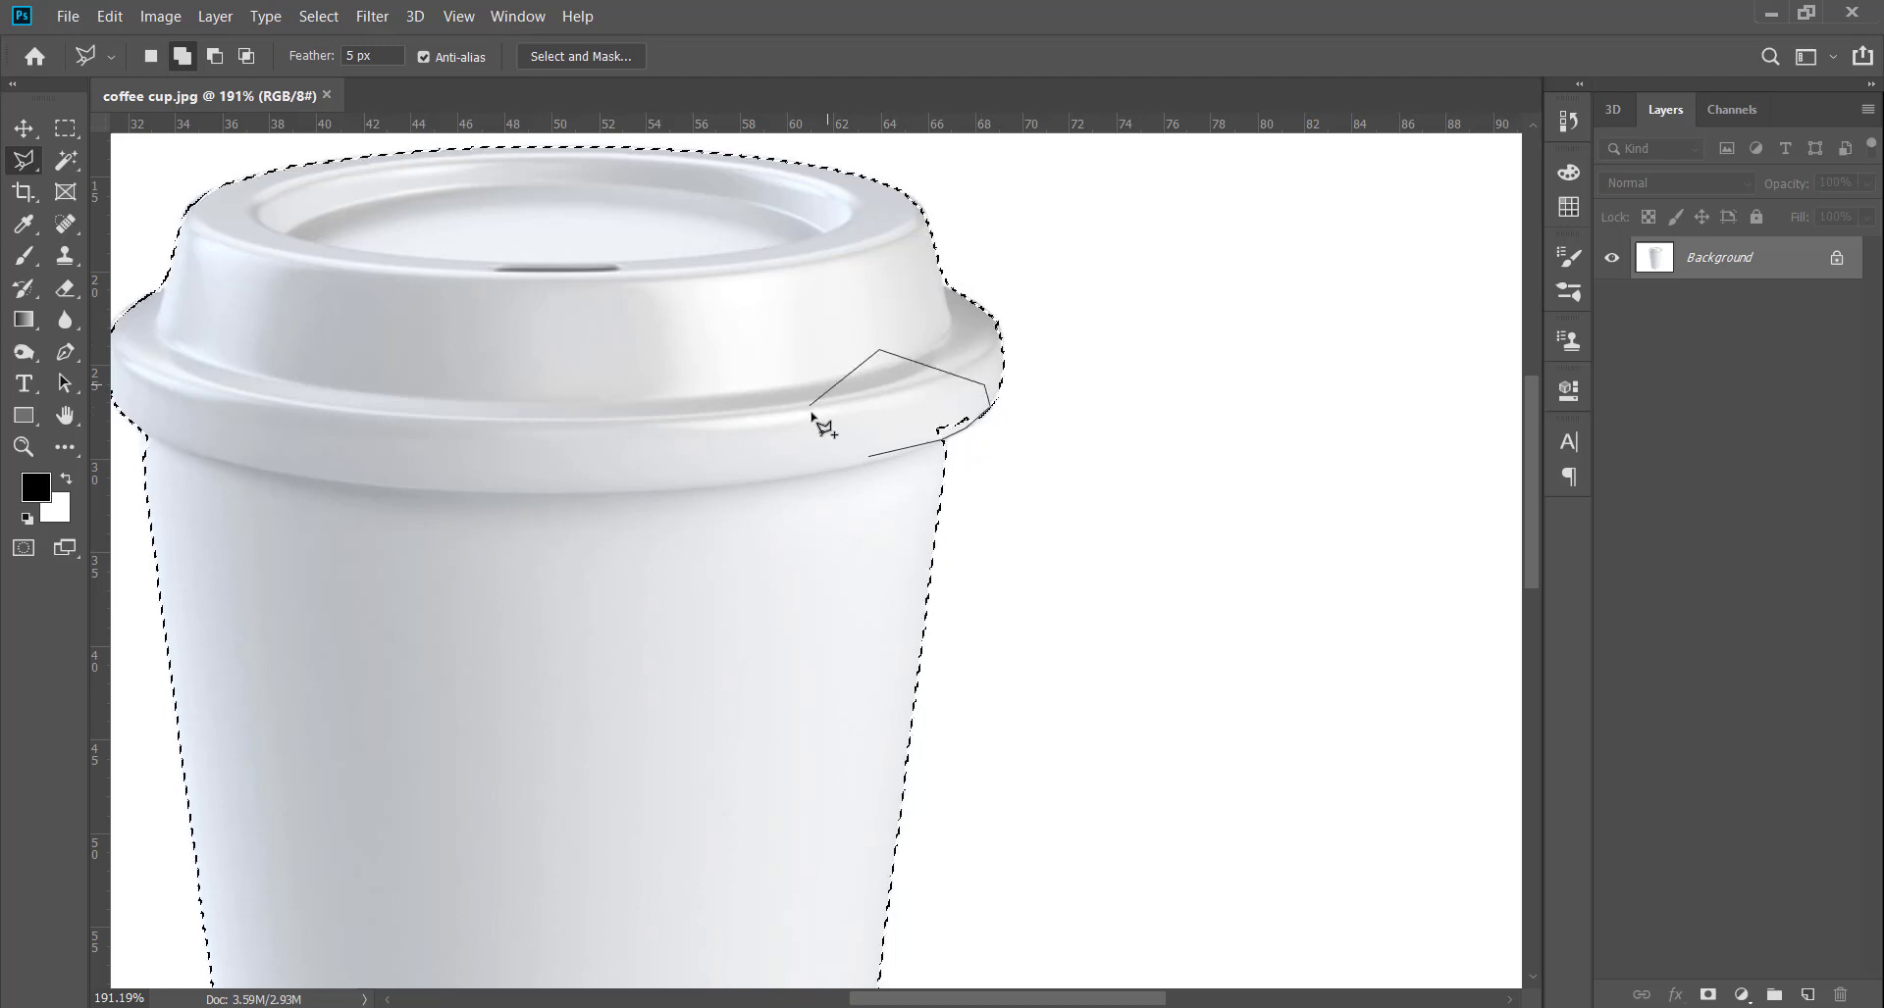
click(812, 412)
double_click(815, 443)
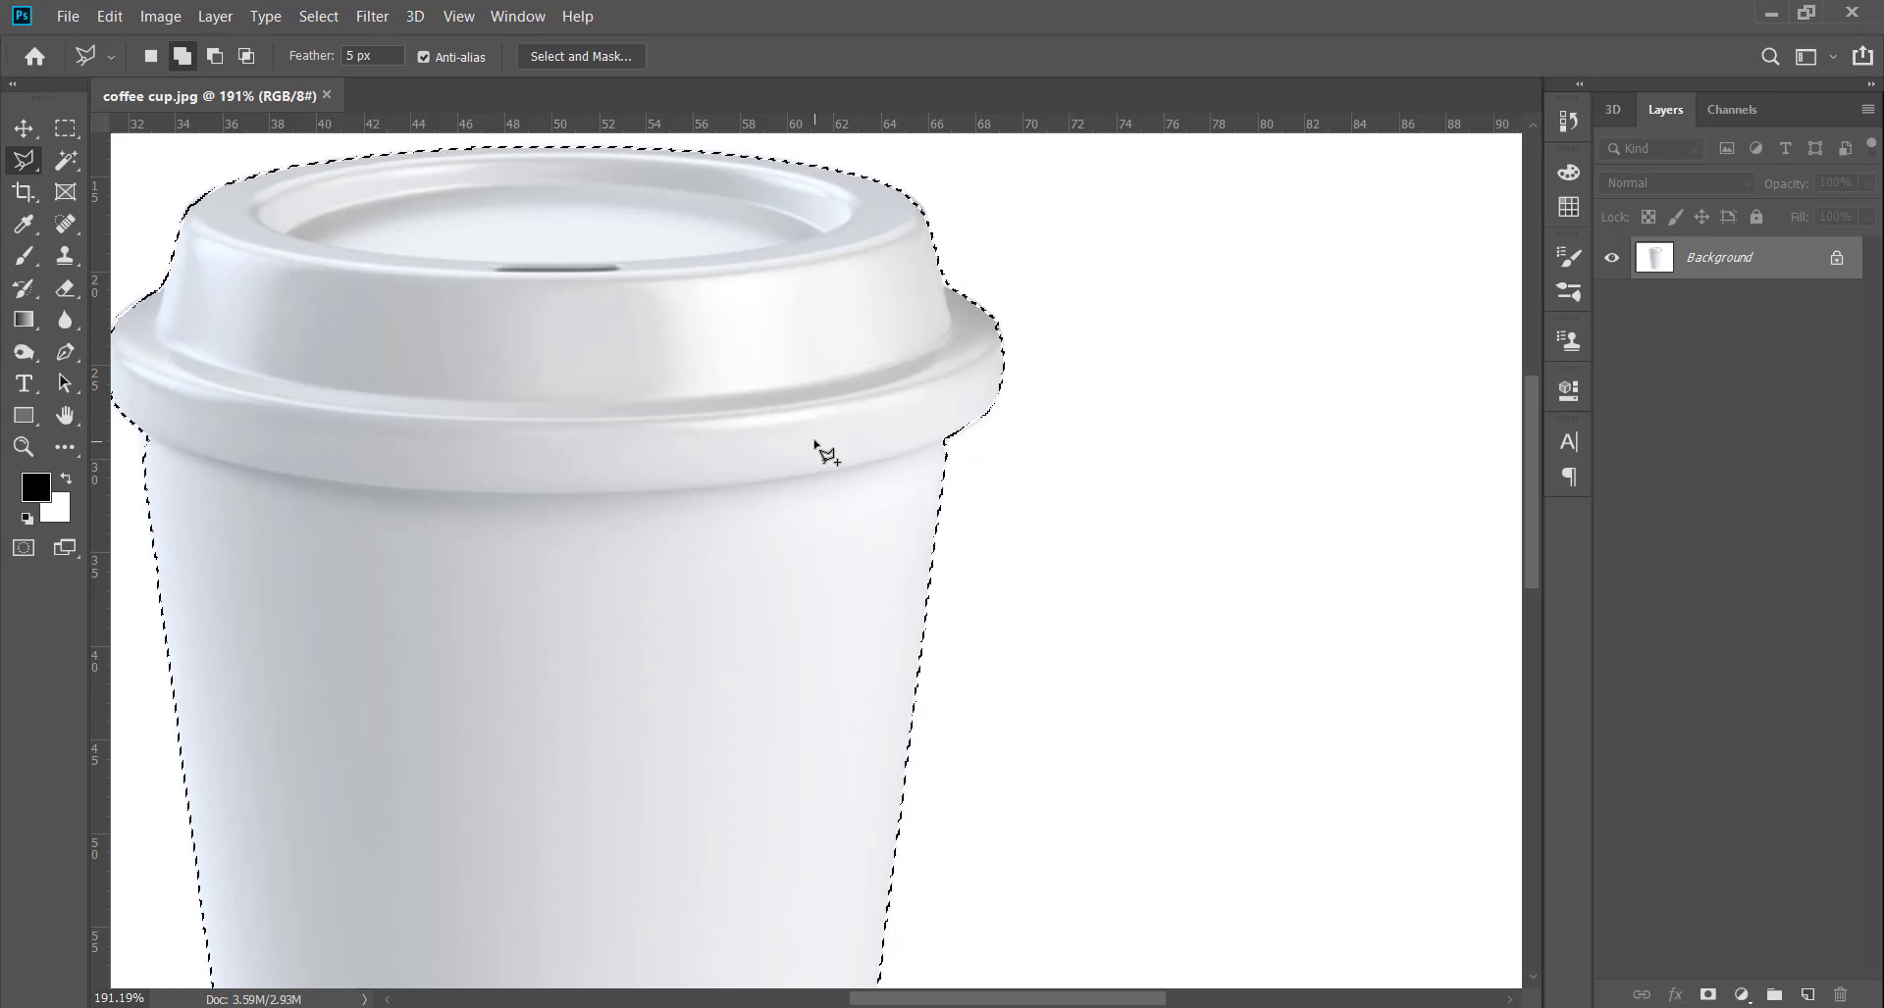
Copy the selected cup onto a new layer.
key(ctrl+minus)
key(ctrl+minus)
key(ctrl+minus)
key(ctrl+j)
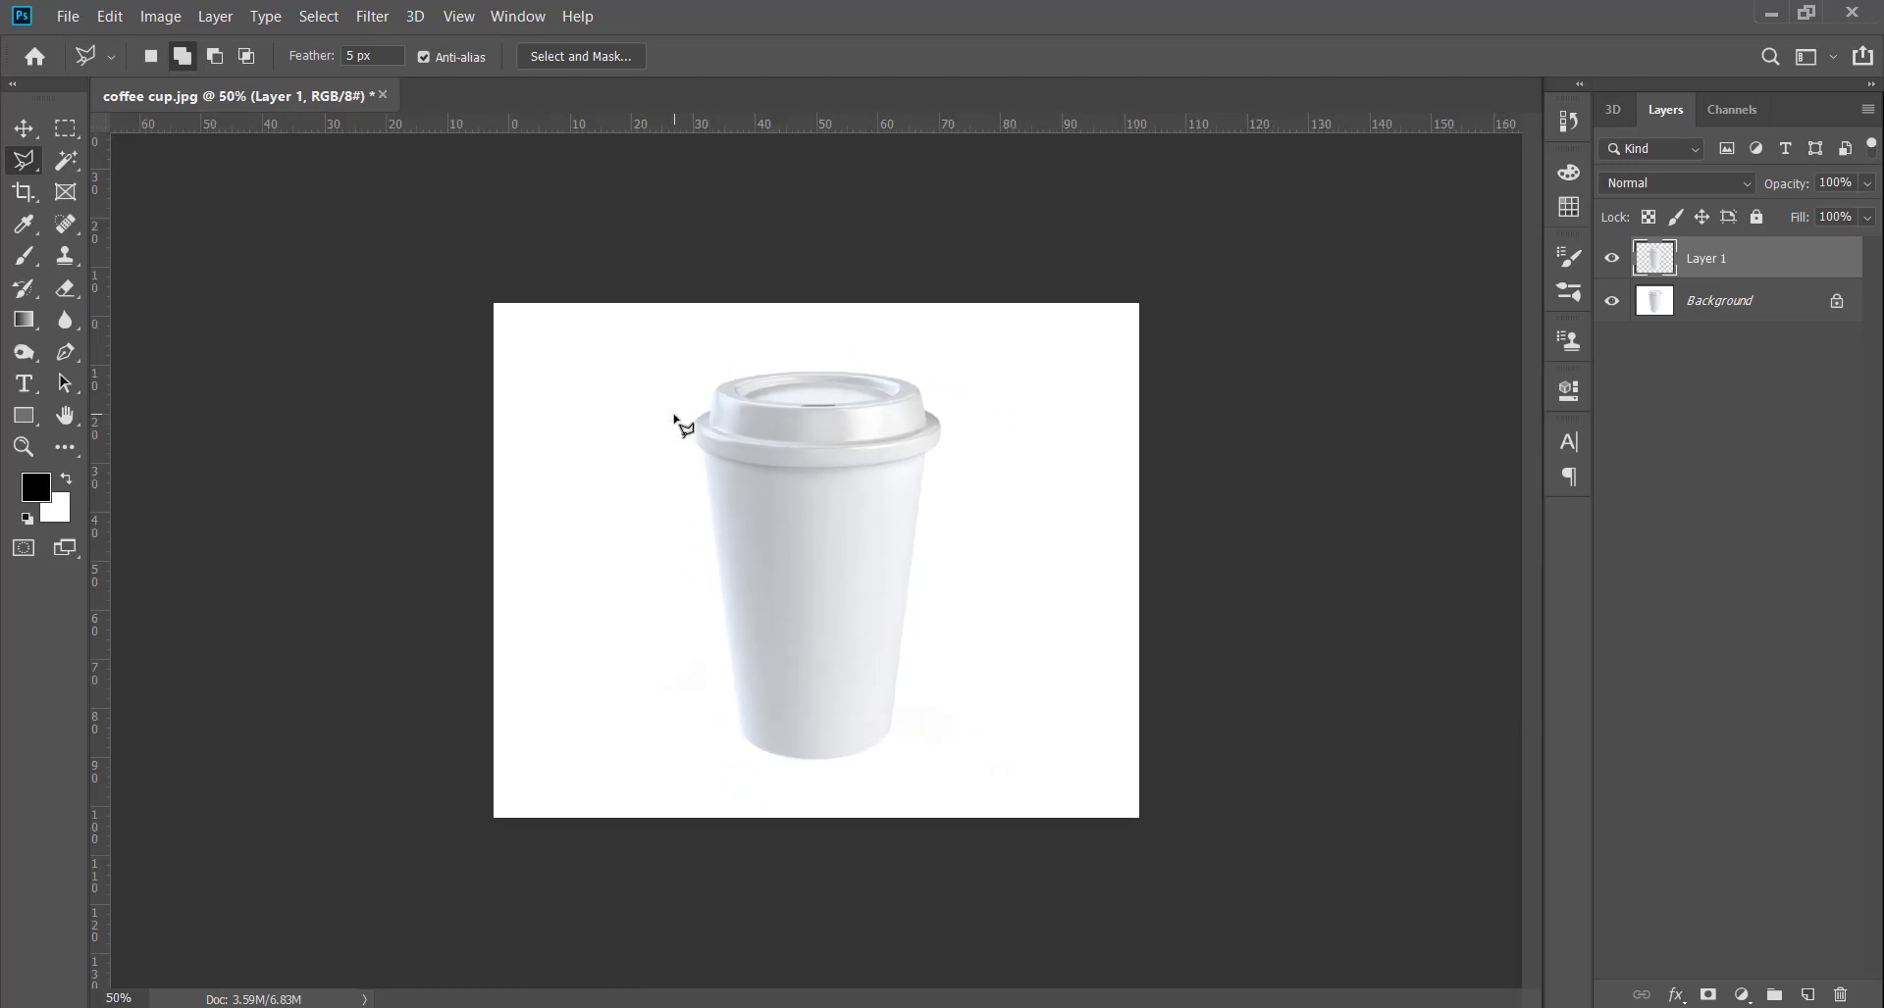
Select only the cup's lid by tracing its full outline with the Magnetic Lasso tool.
key(ctrl+plus)
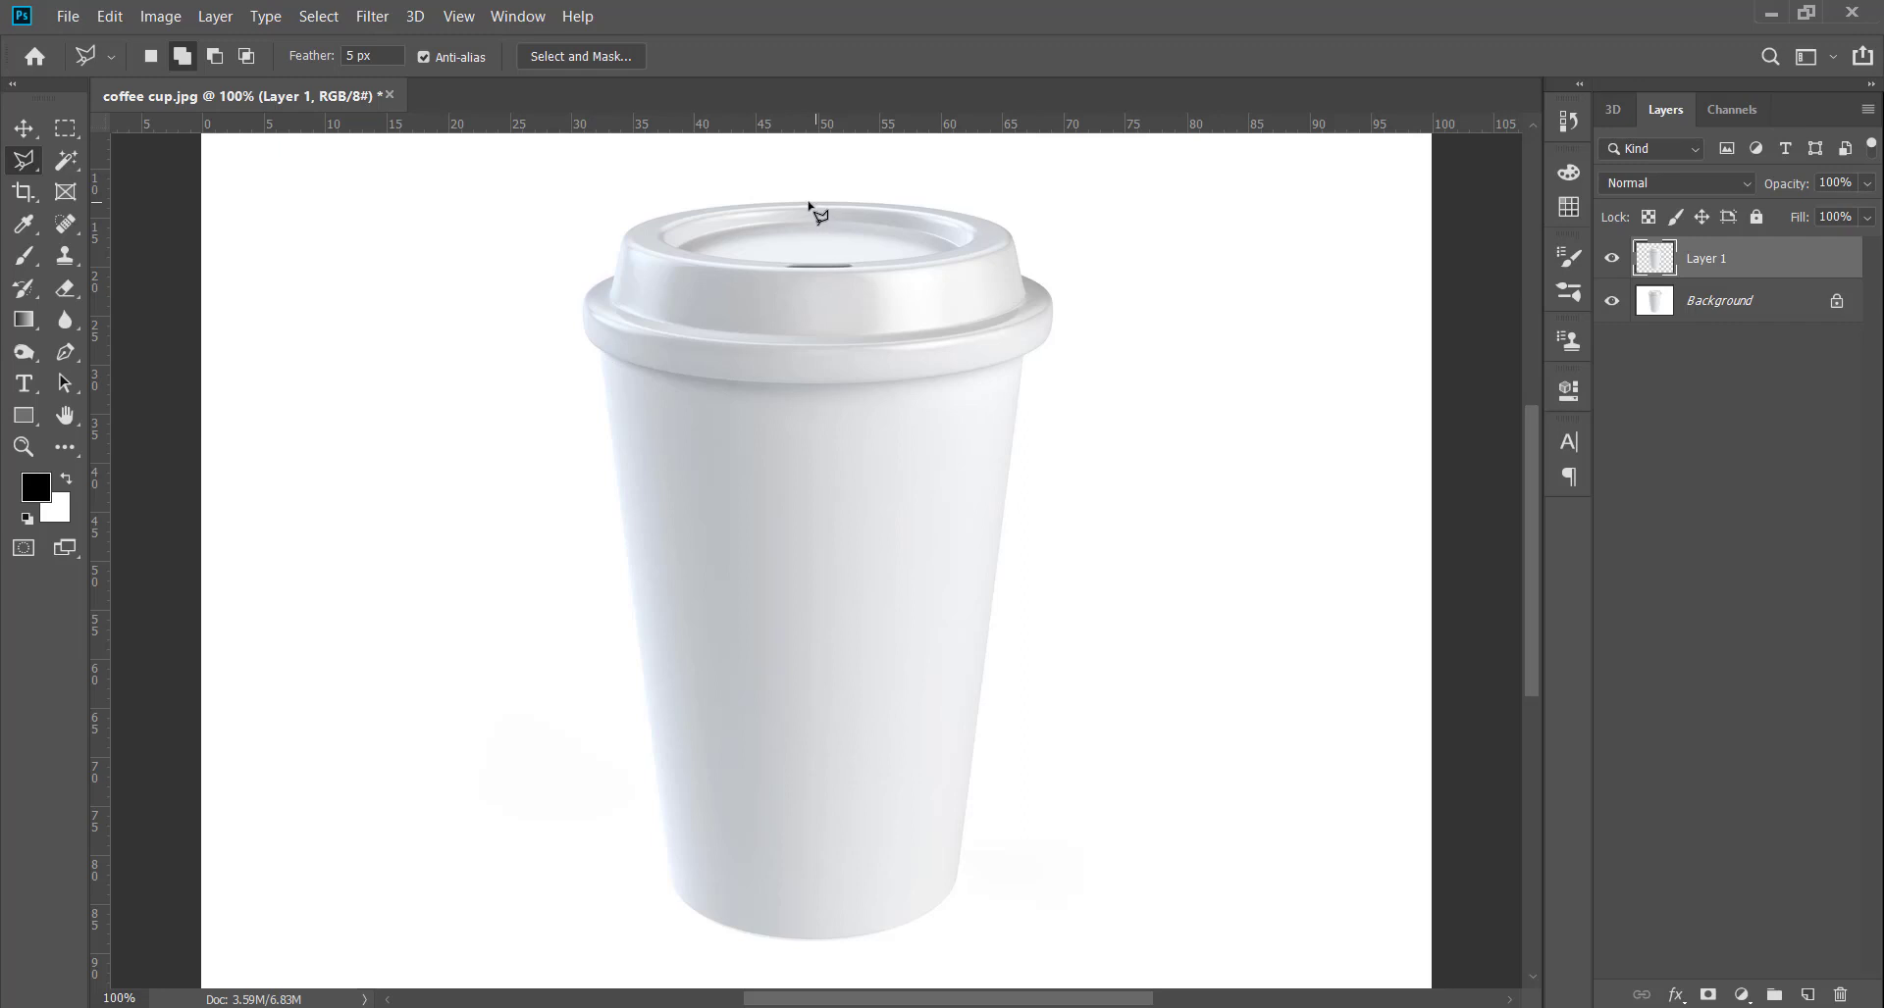
click(772, 203)
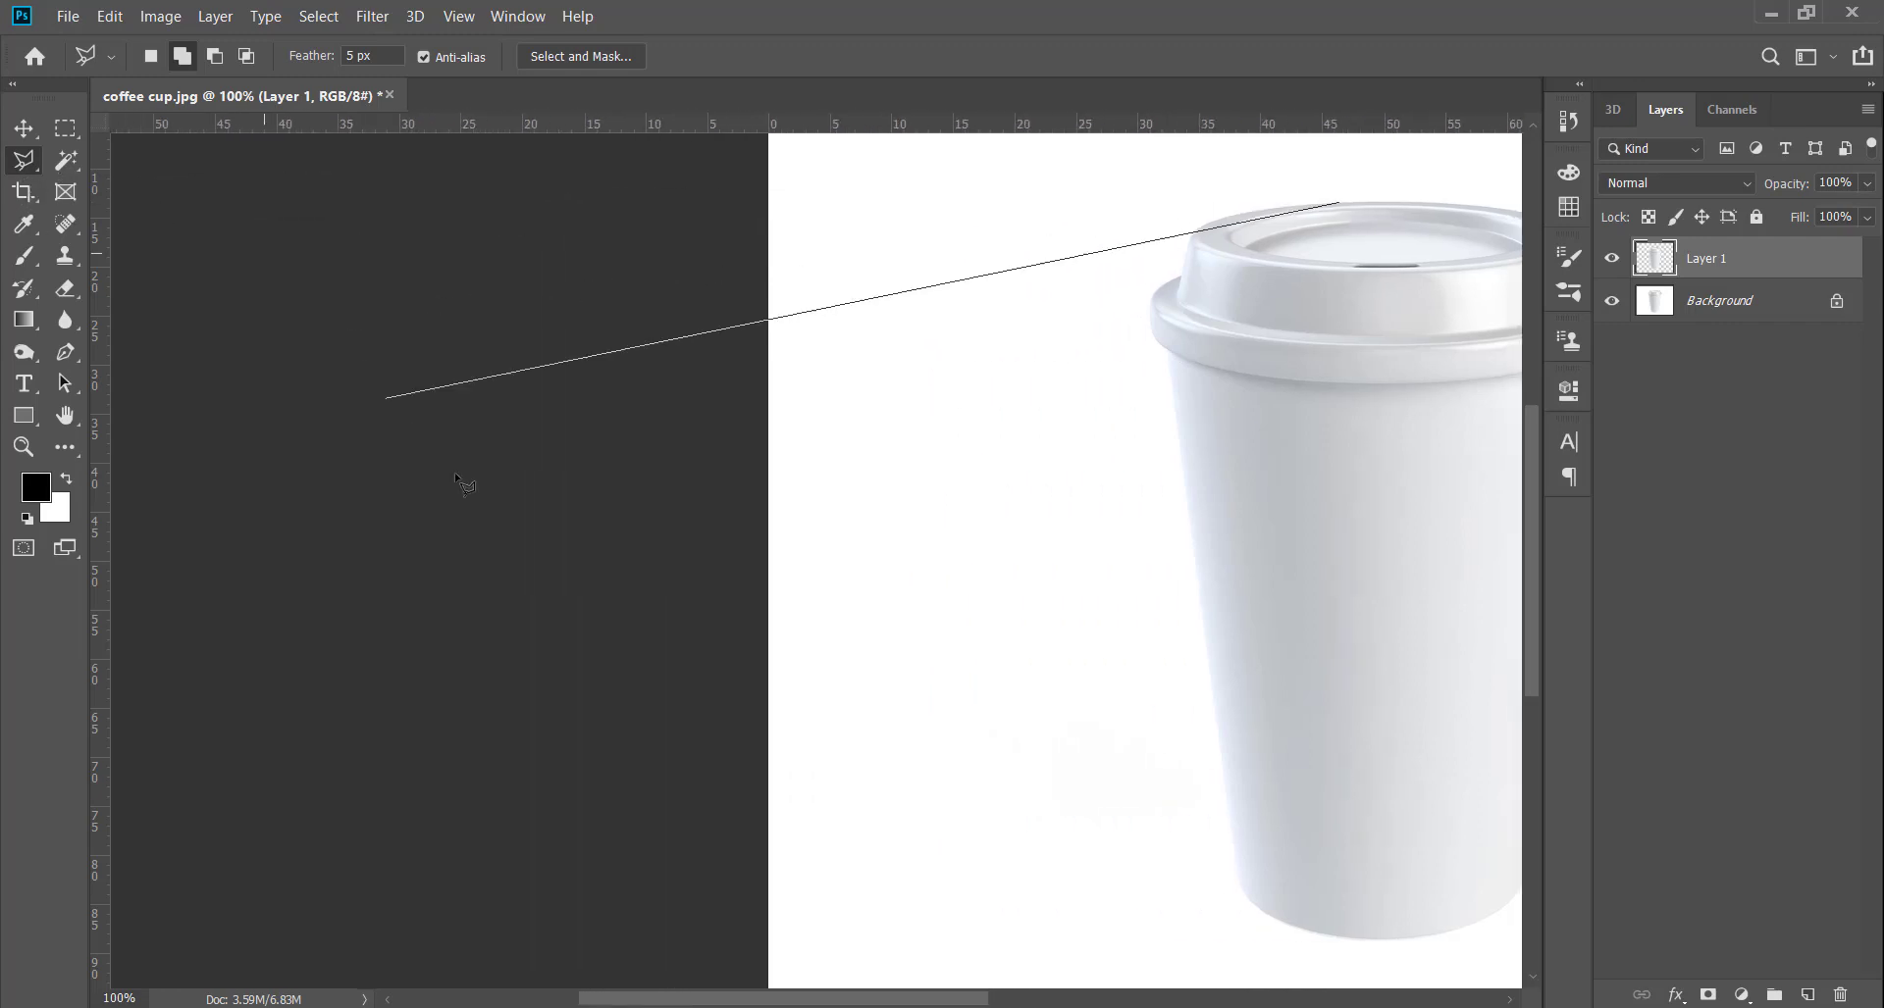
key(Escape)
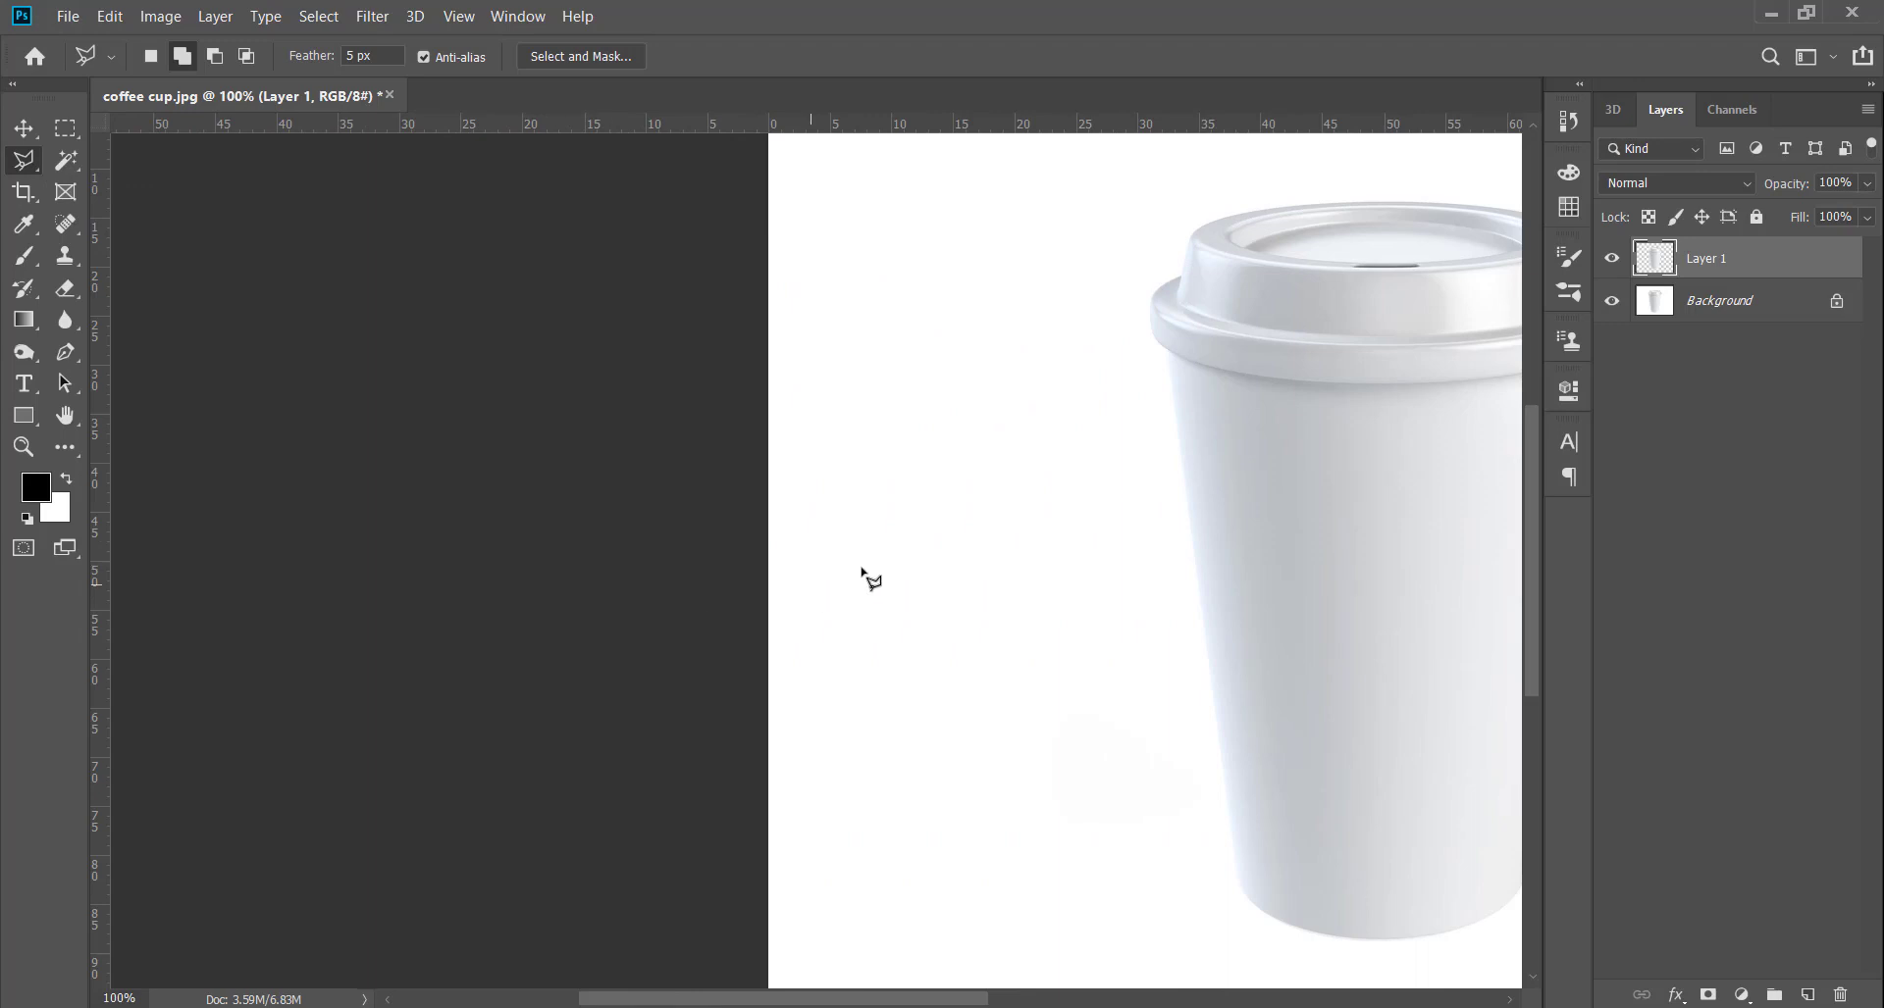
right_click(27, 167)
click(148, 211)
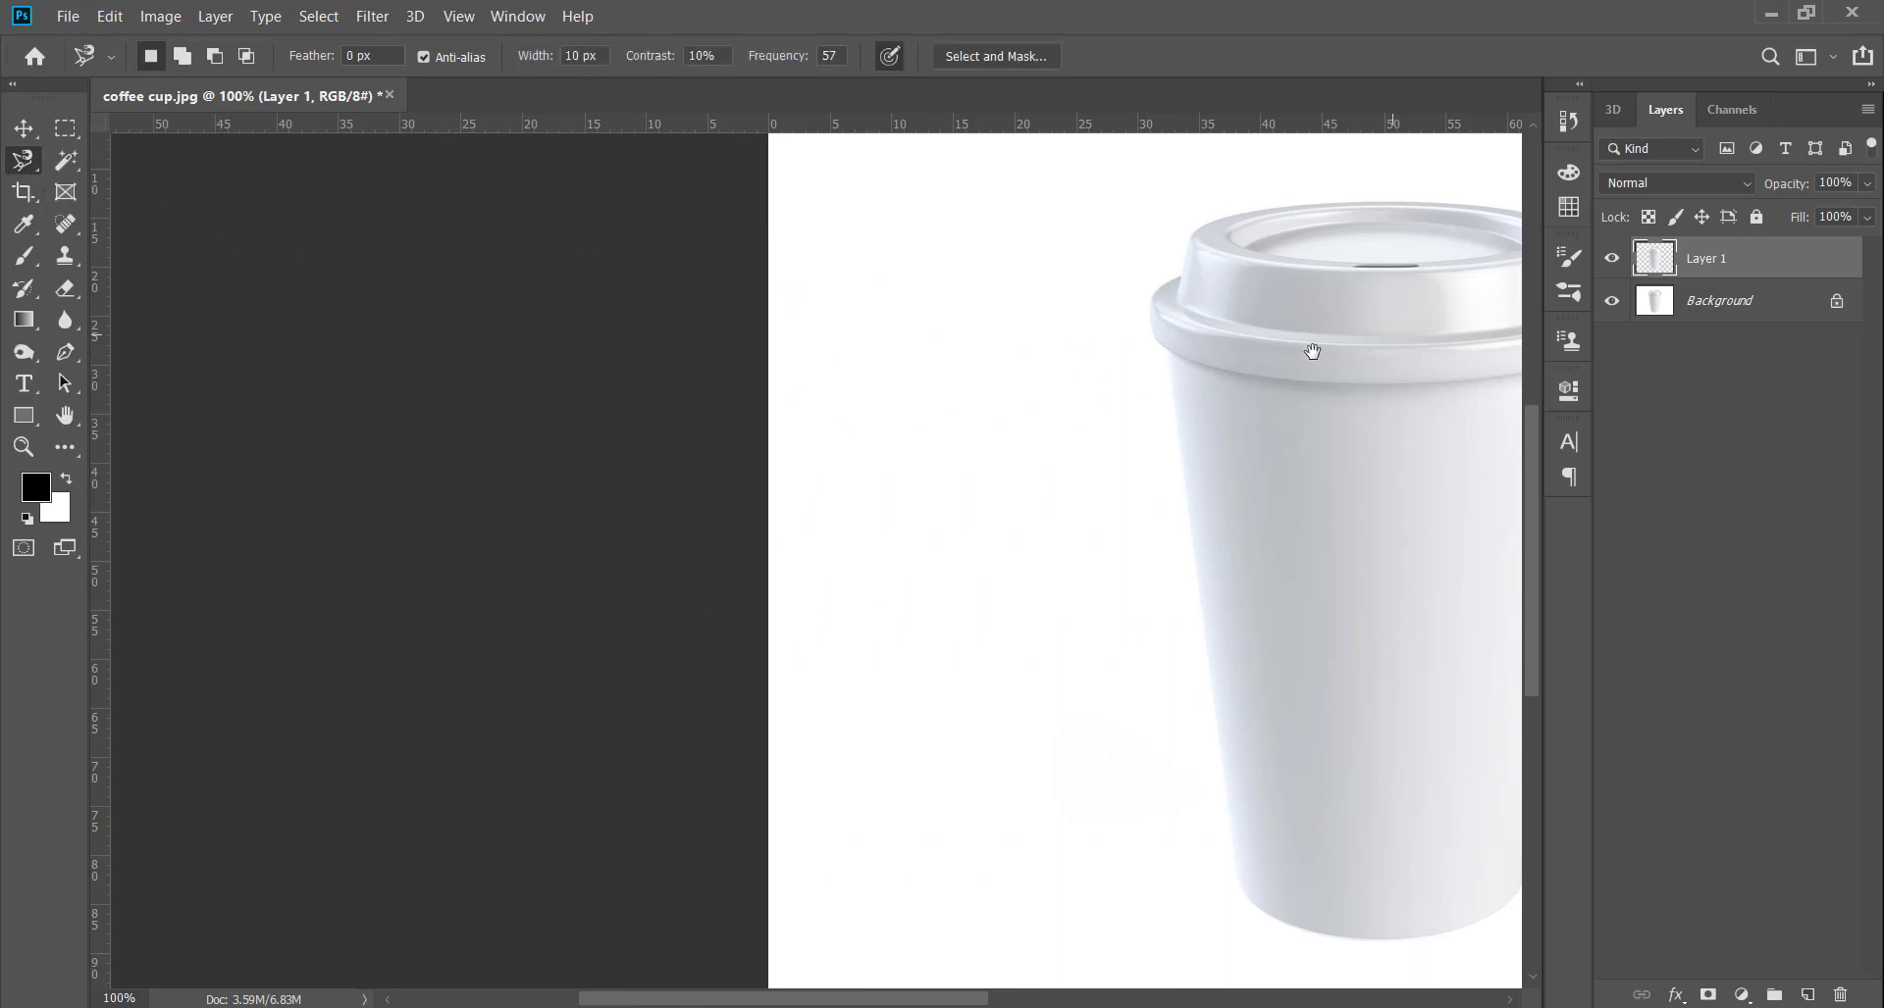
drag(1311, 351, 853, 463)
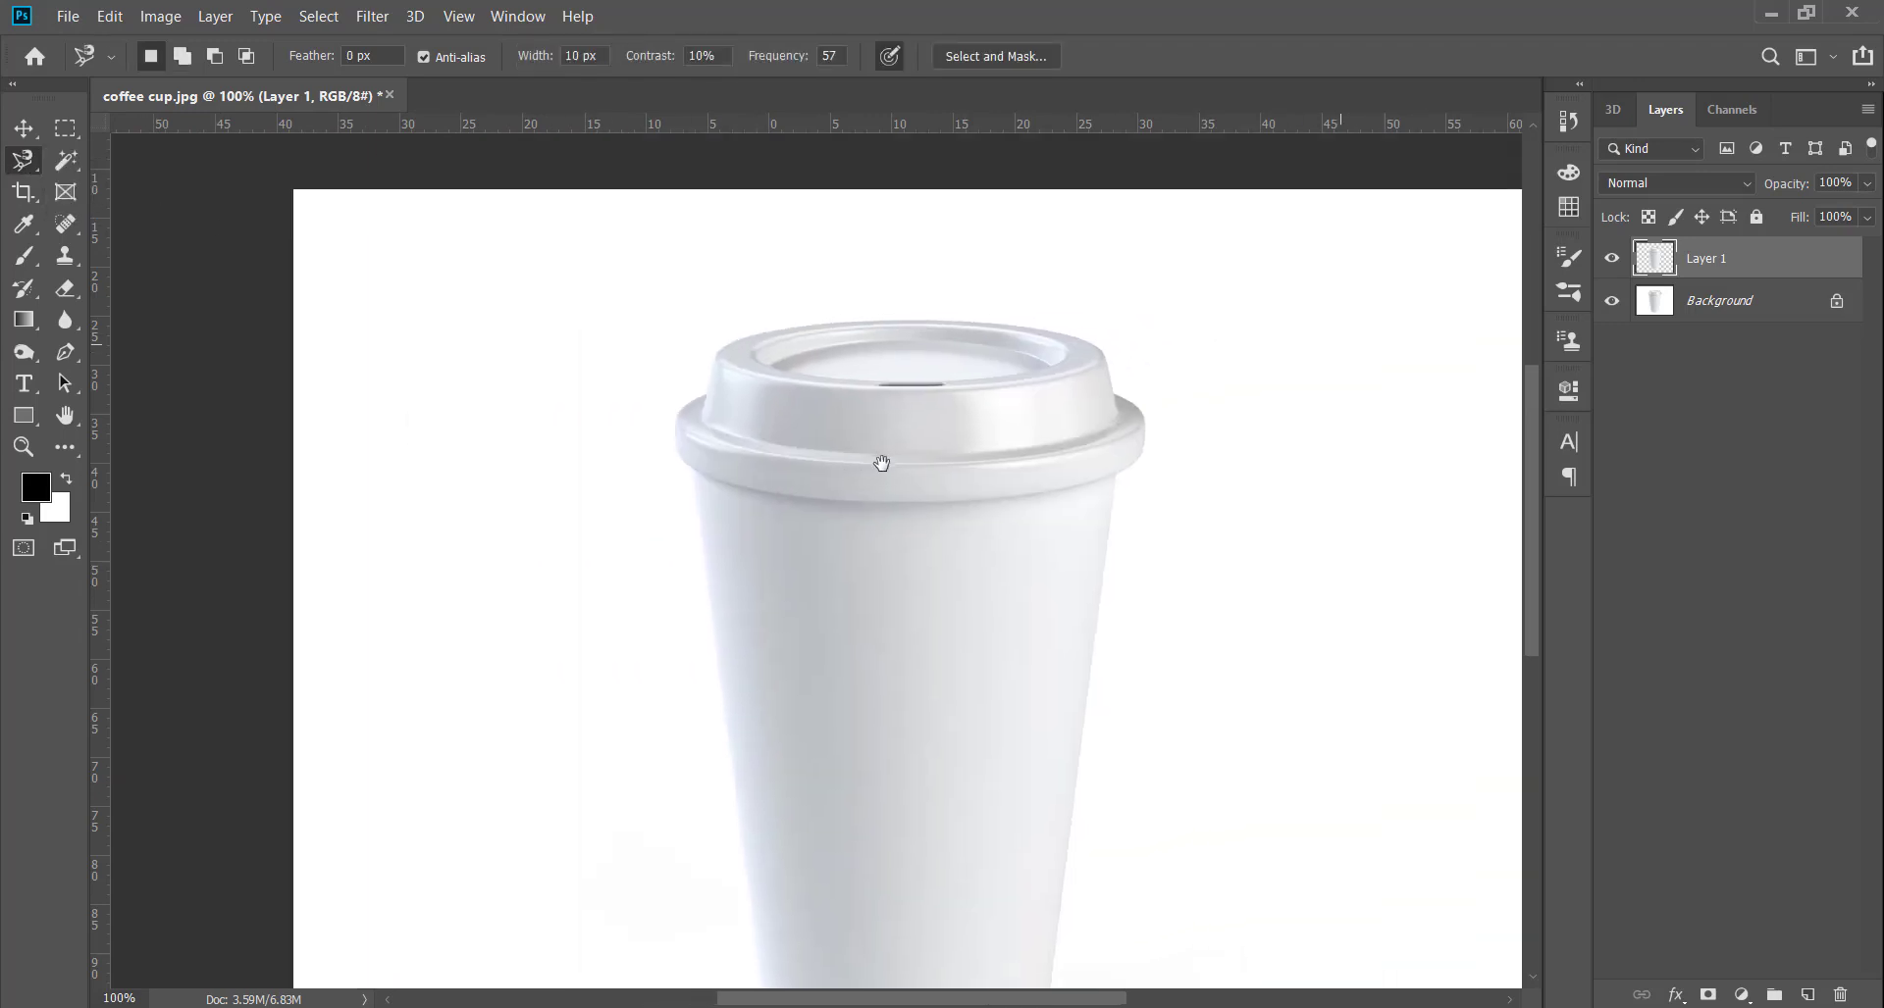
click(898, 321)
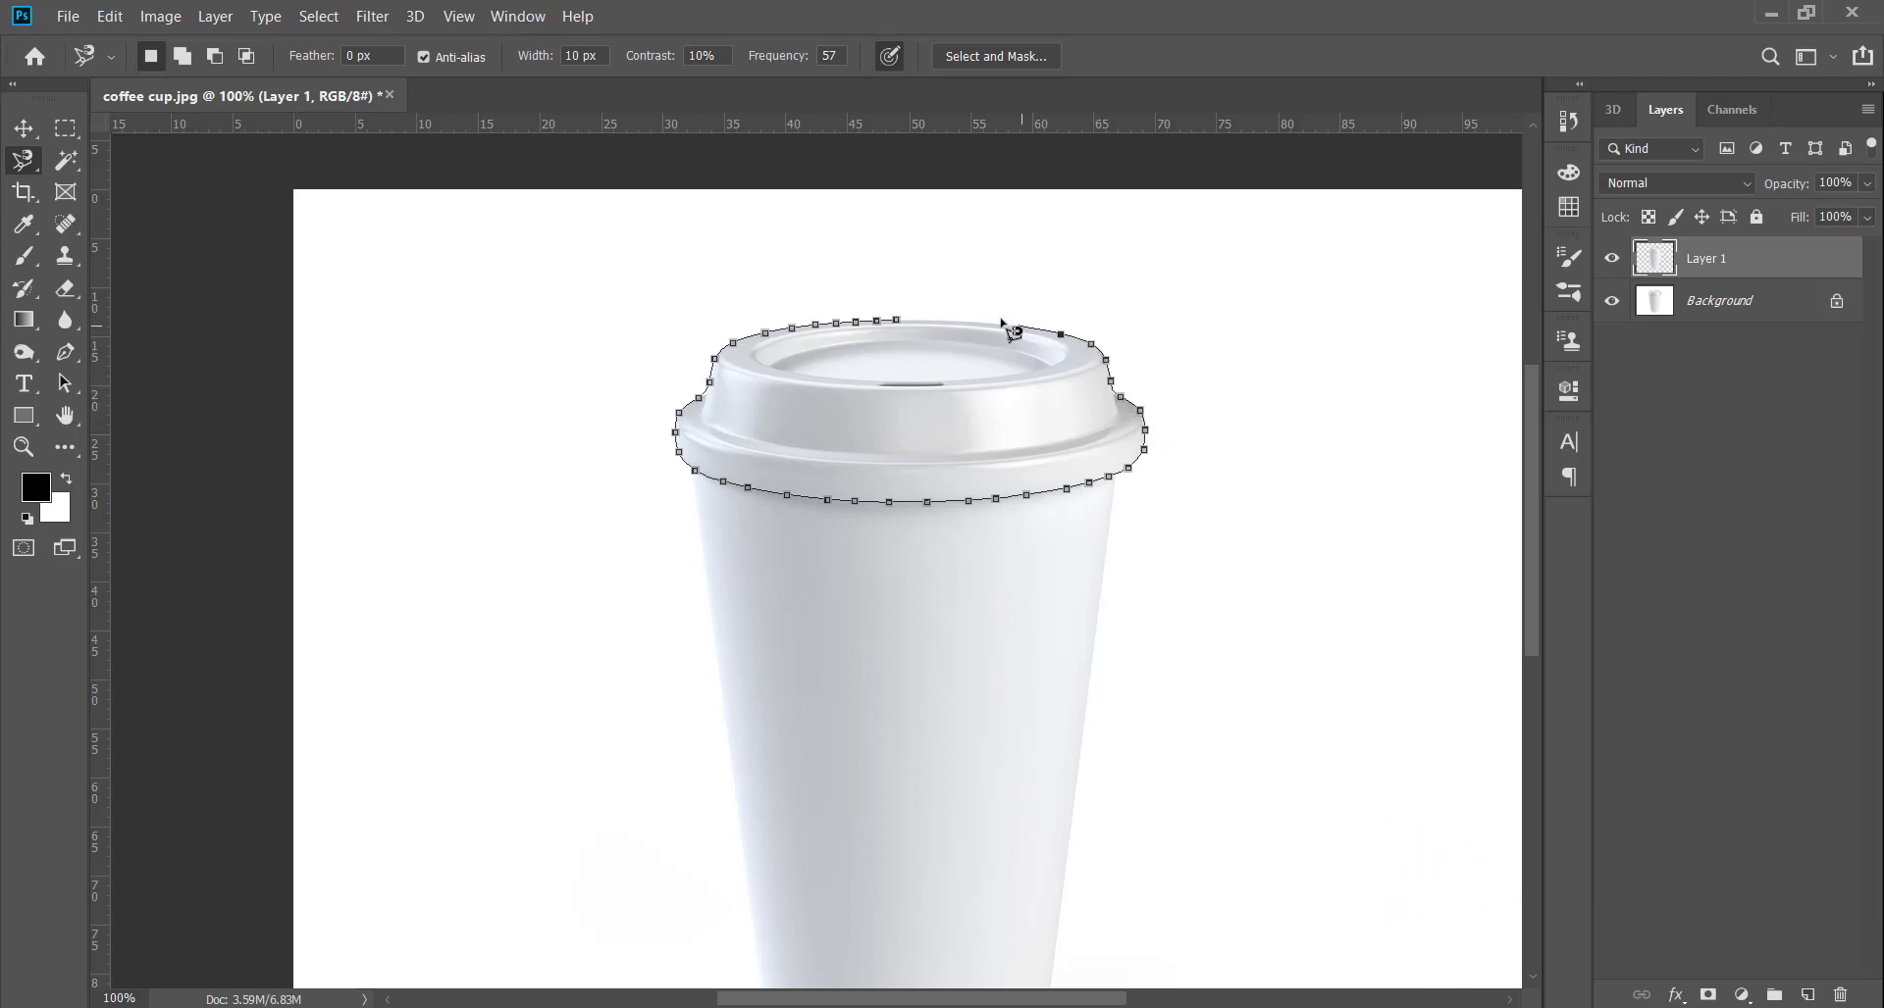
click(898, 323)
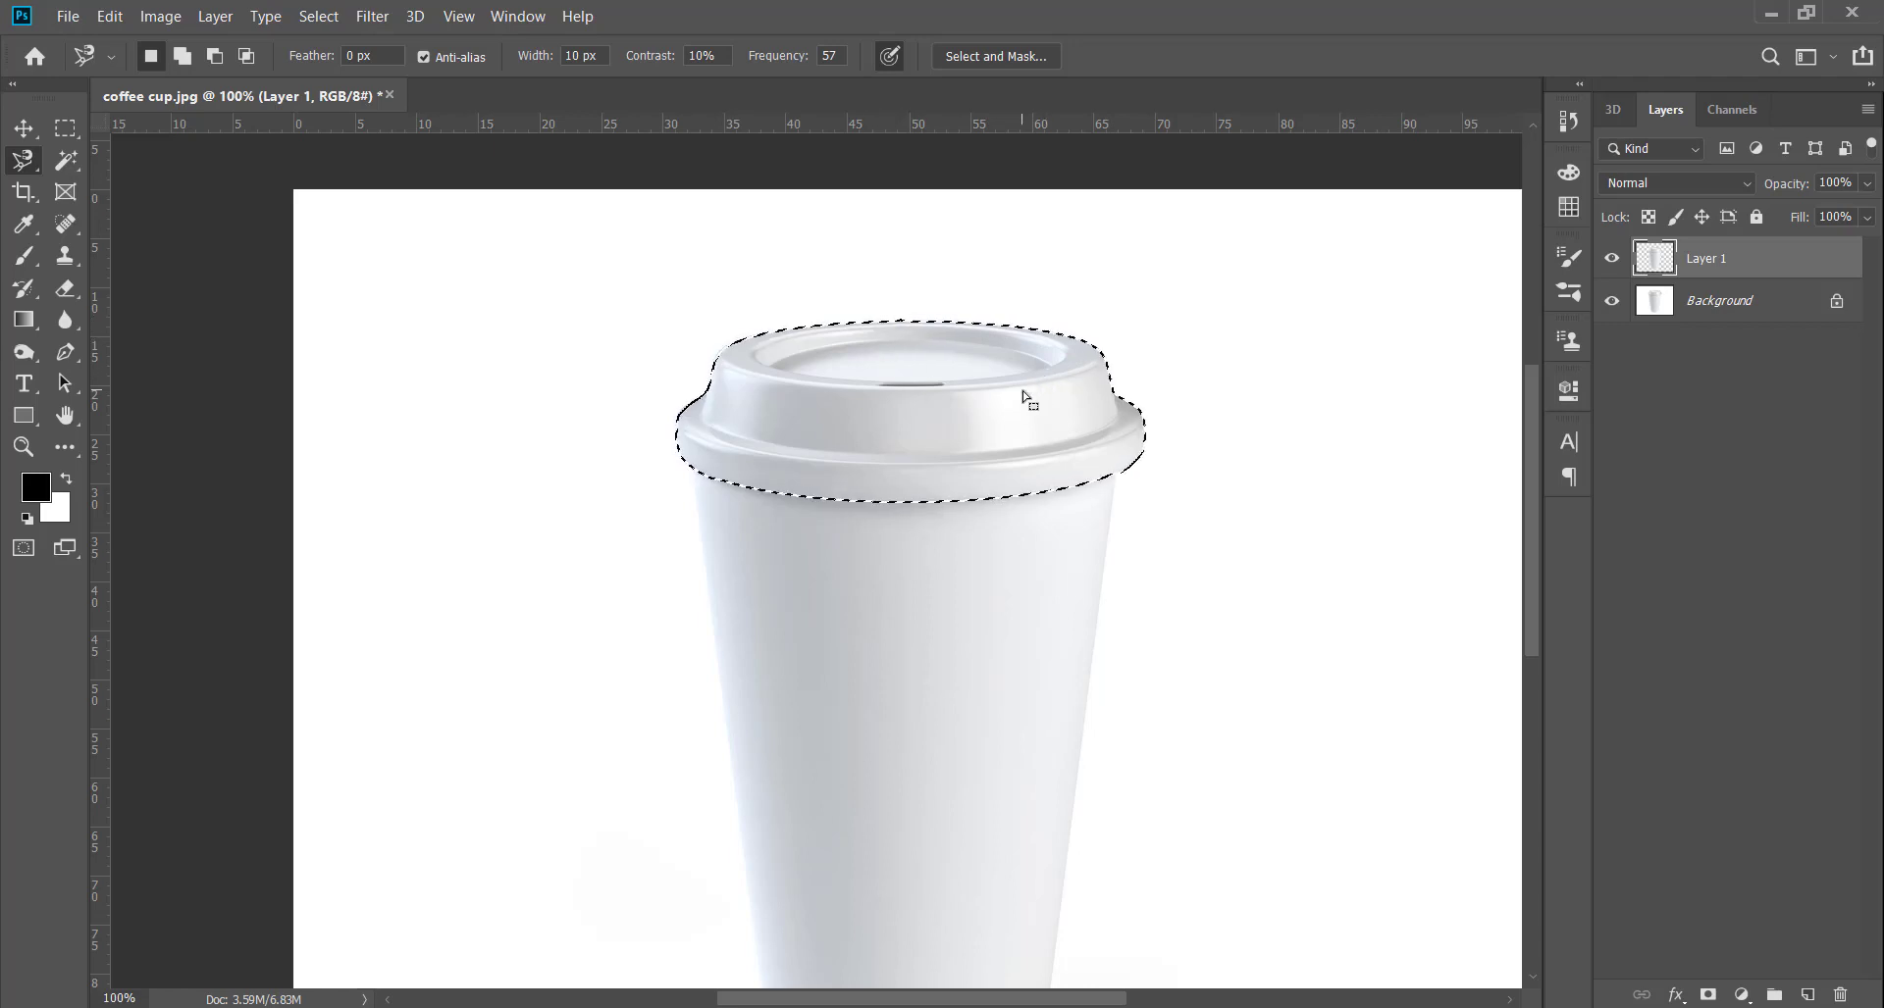
Add a Solid Color fill layer in purple #610b92 over the selected lid.
click(1742, 995)
click(1781, 574)
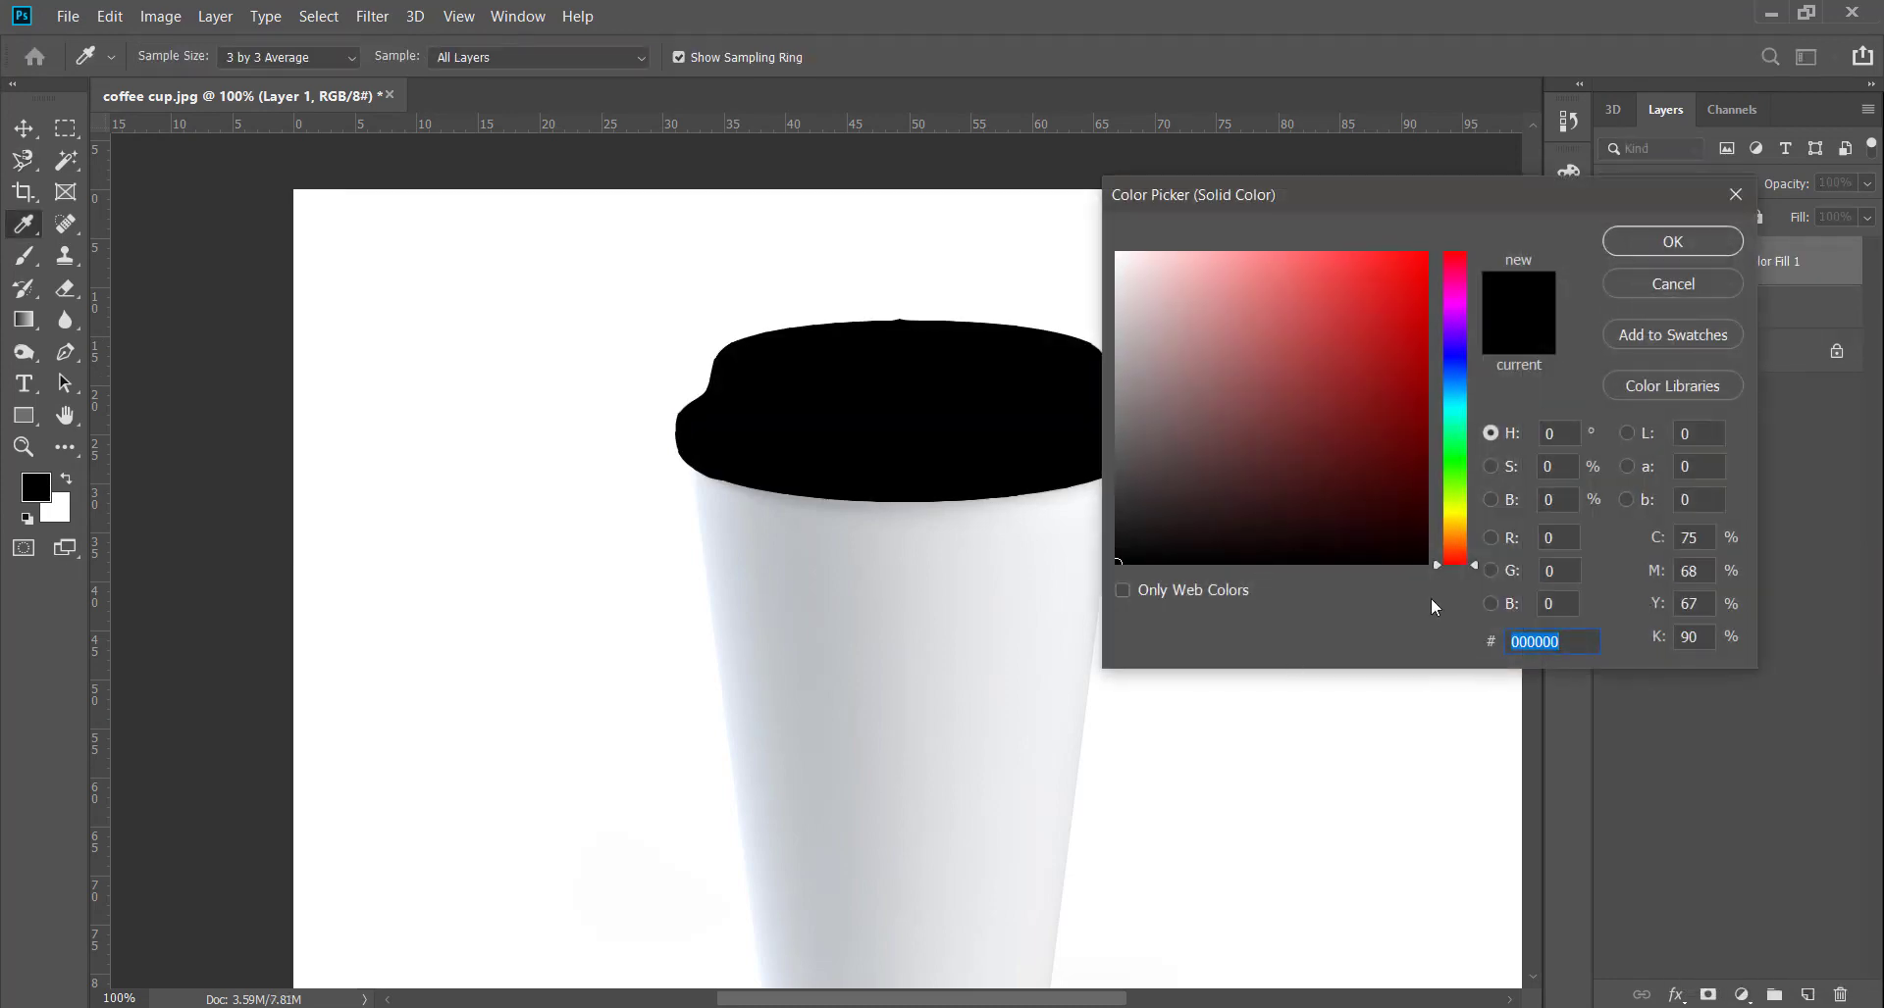
click(1458, 378)
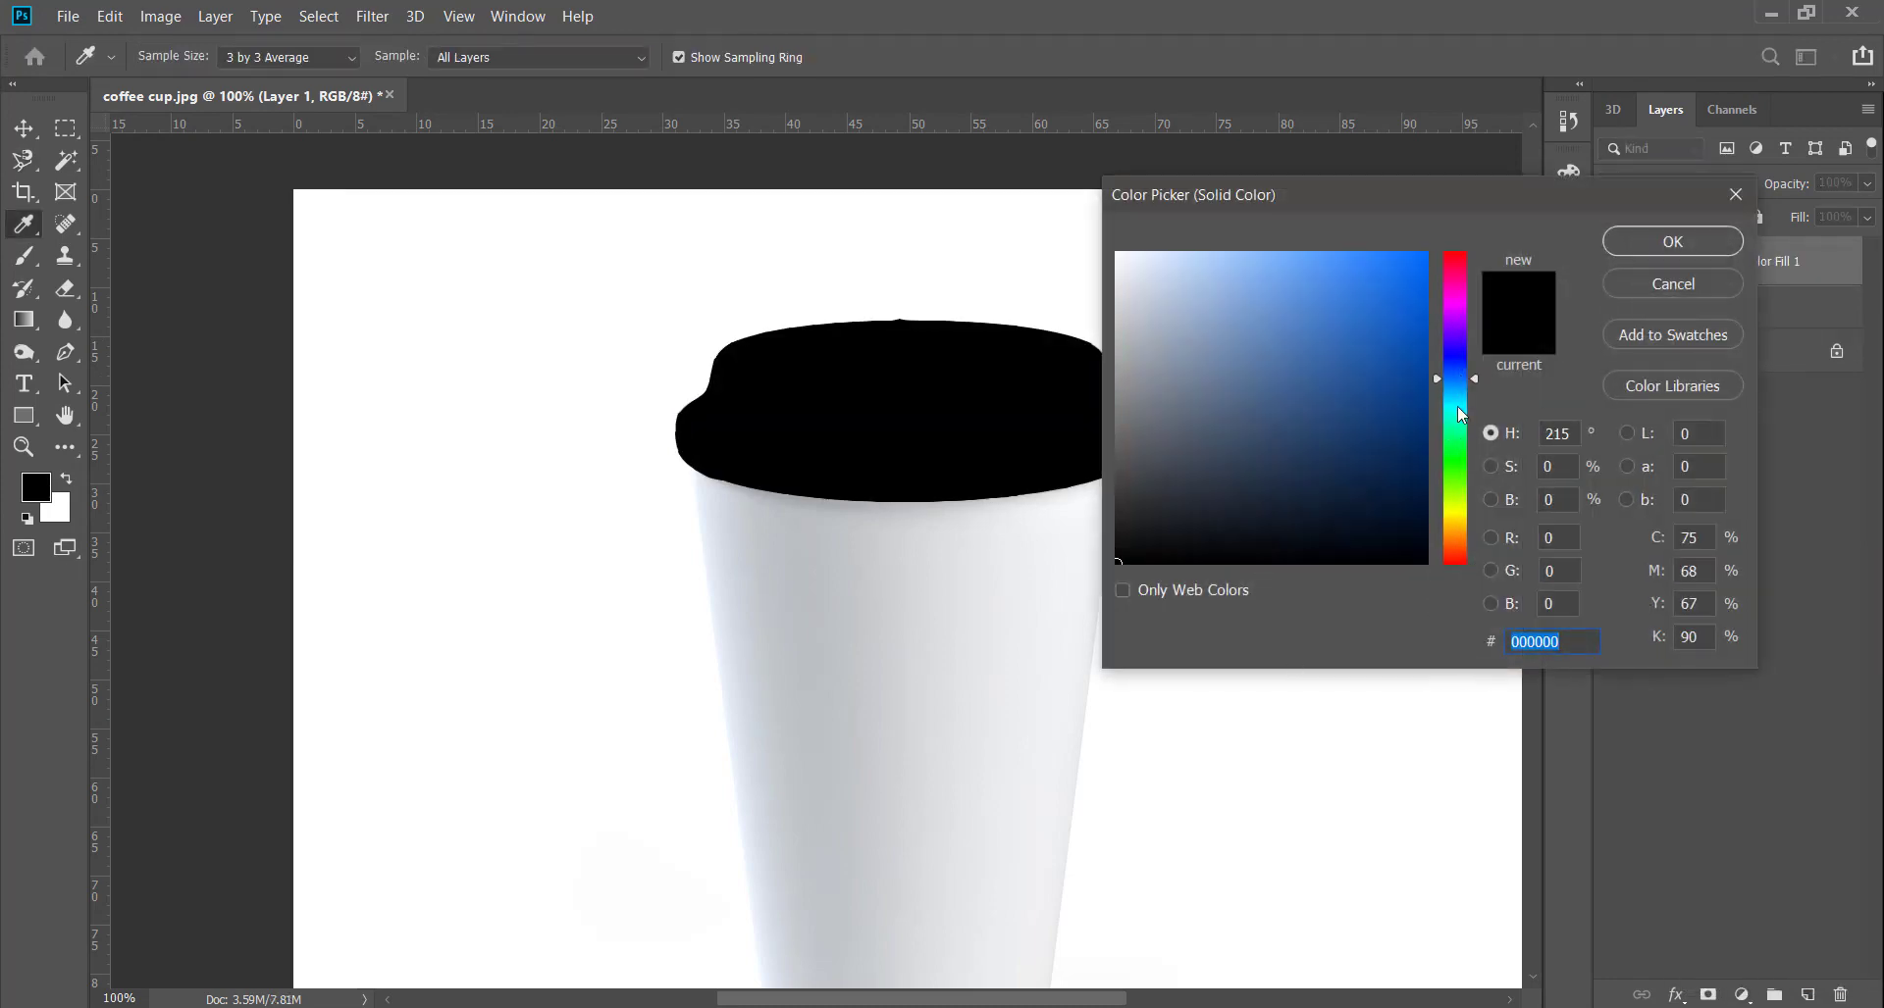
click(1405, 386)
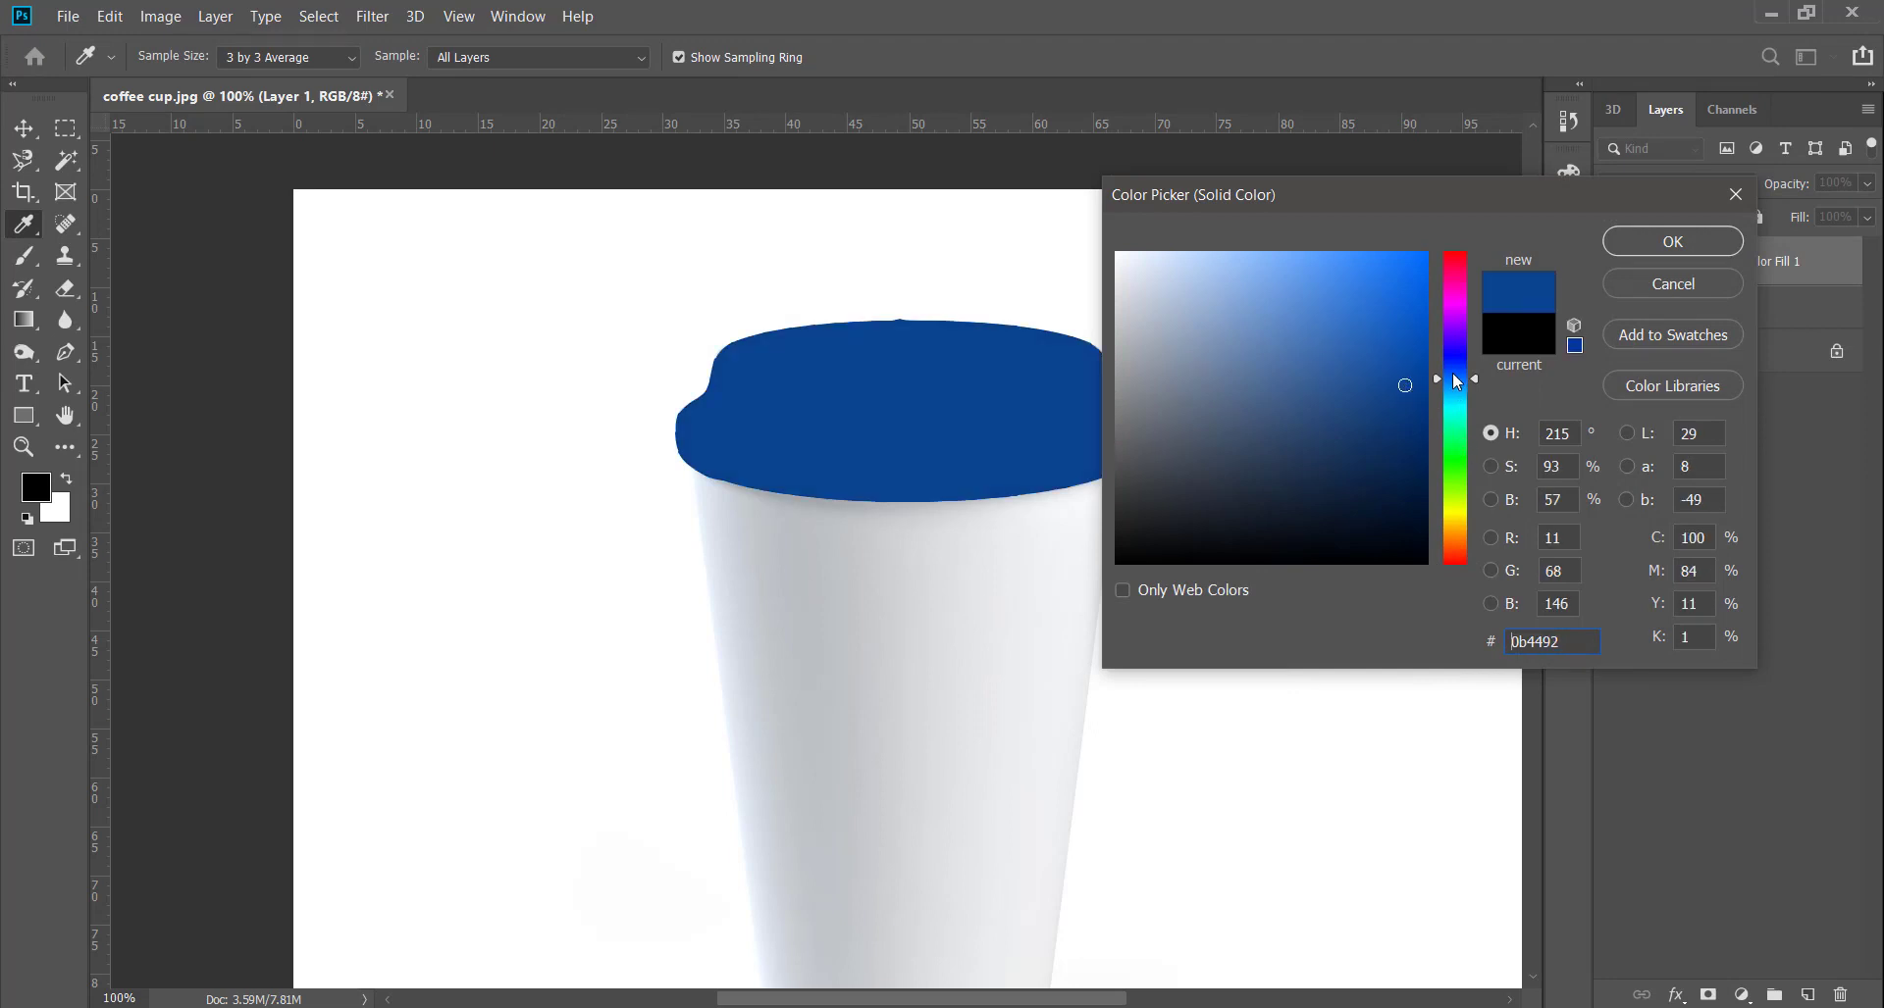
drag(1456, 382, 1464, 326)
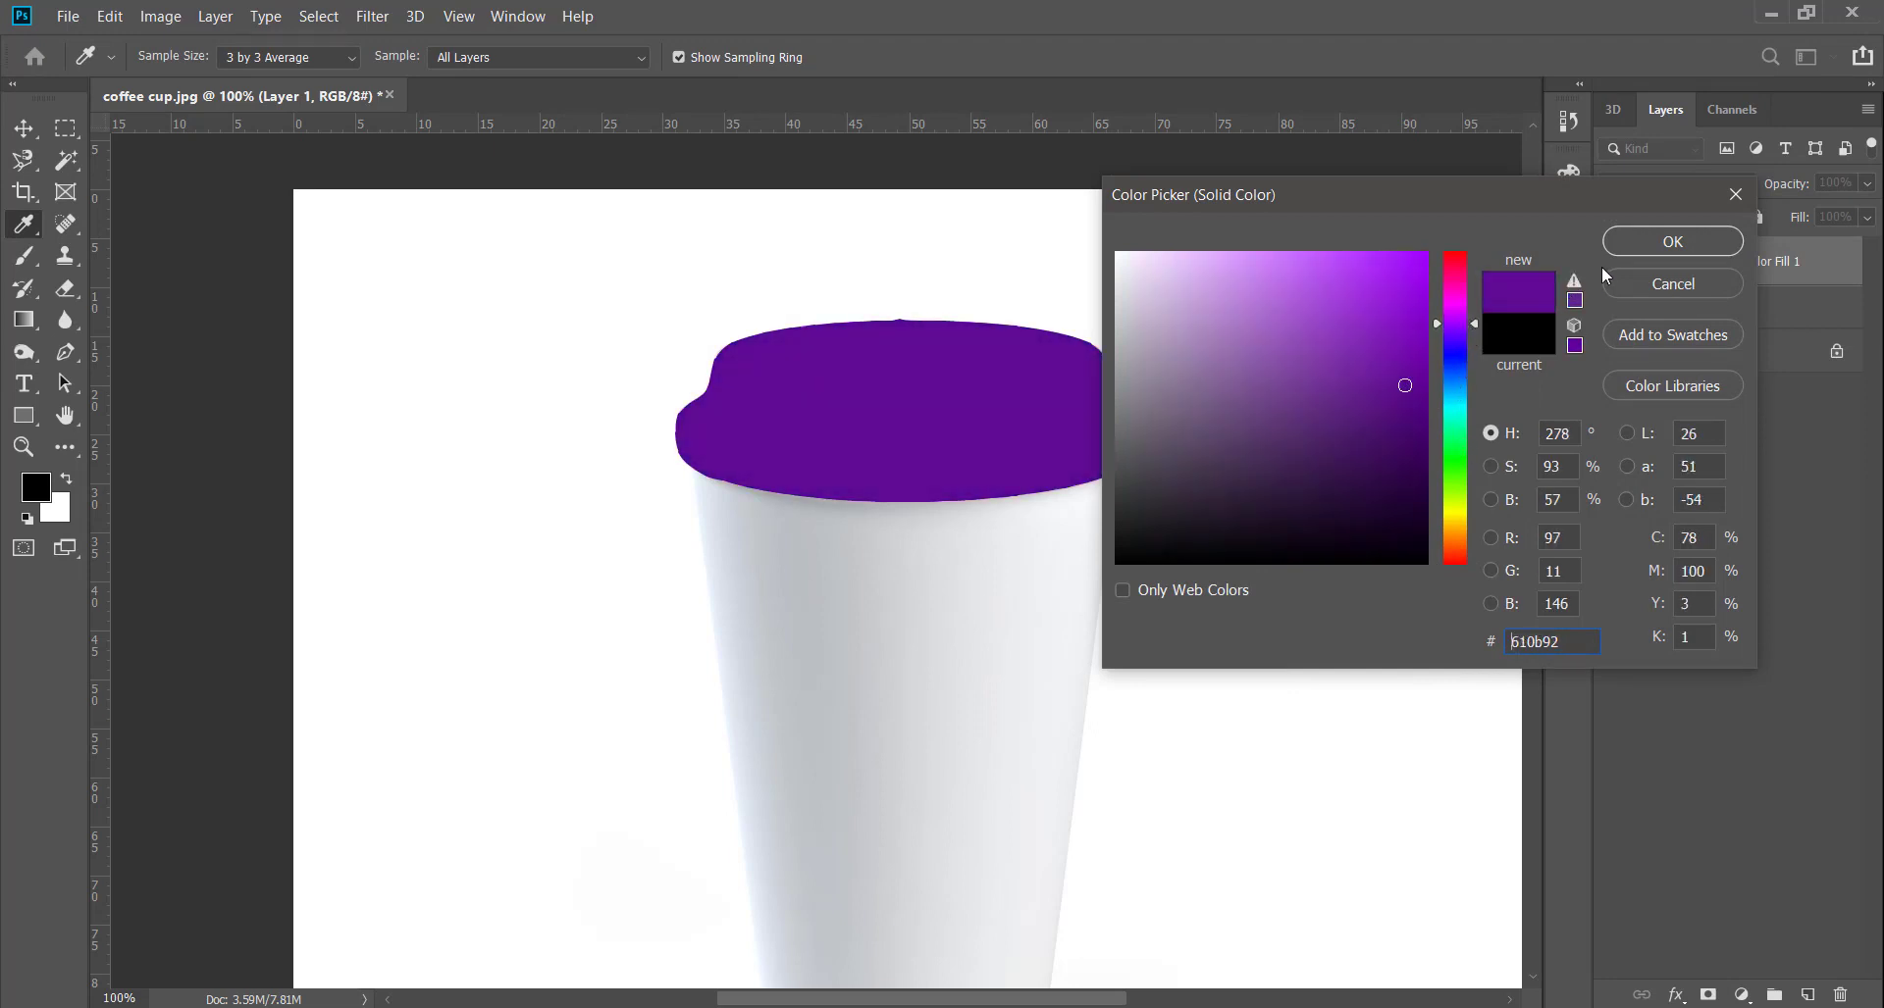
click(1624, 247)
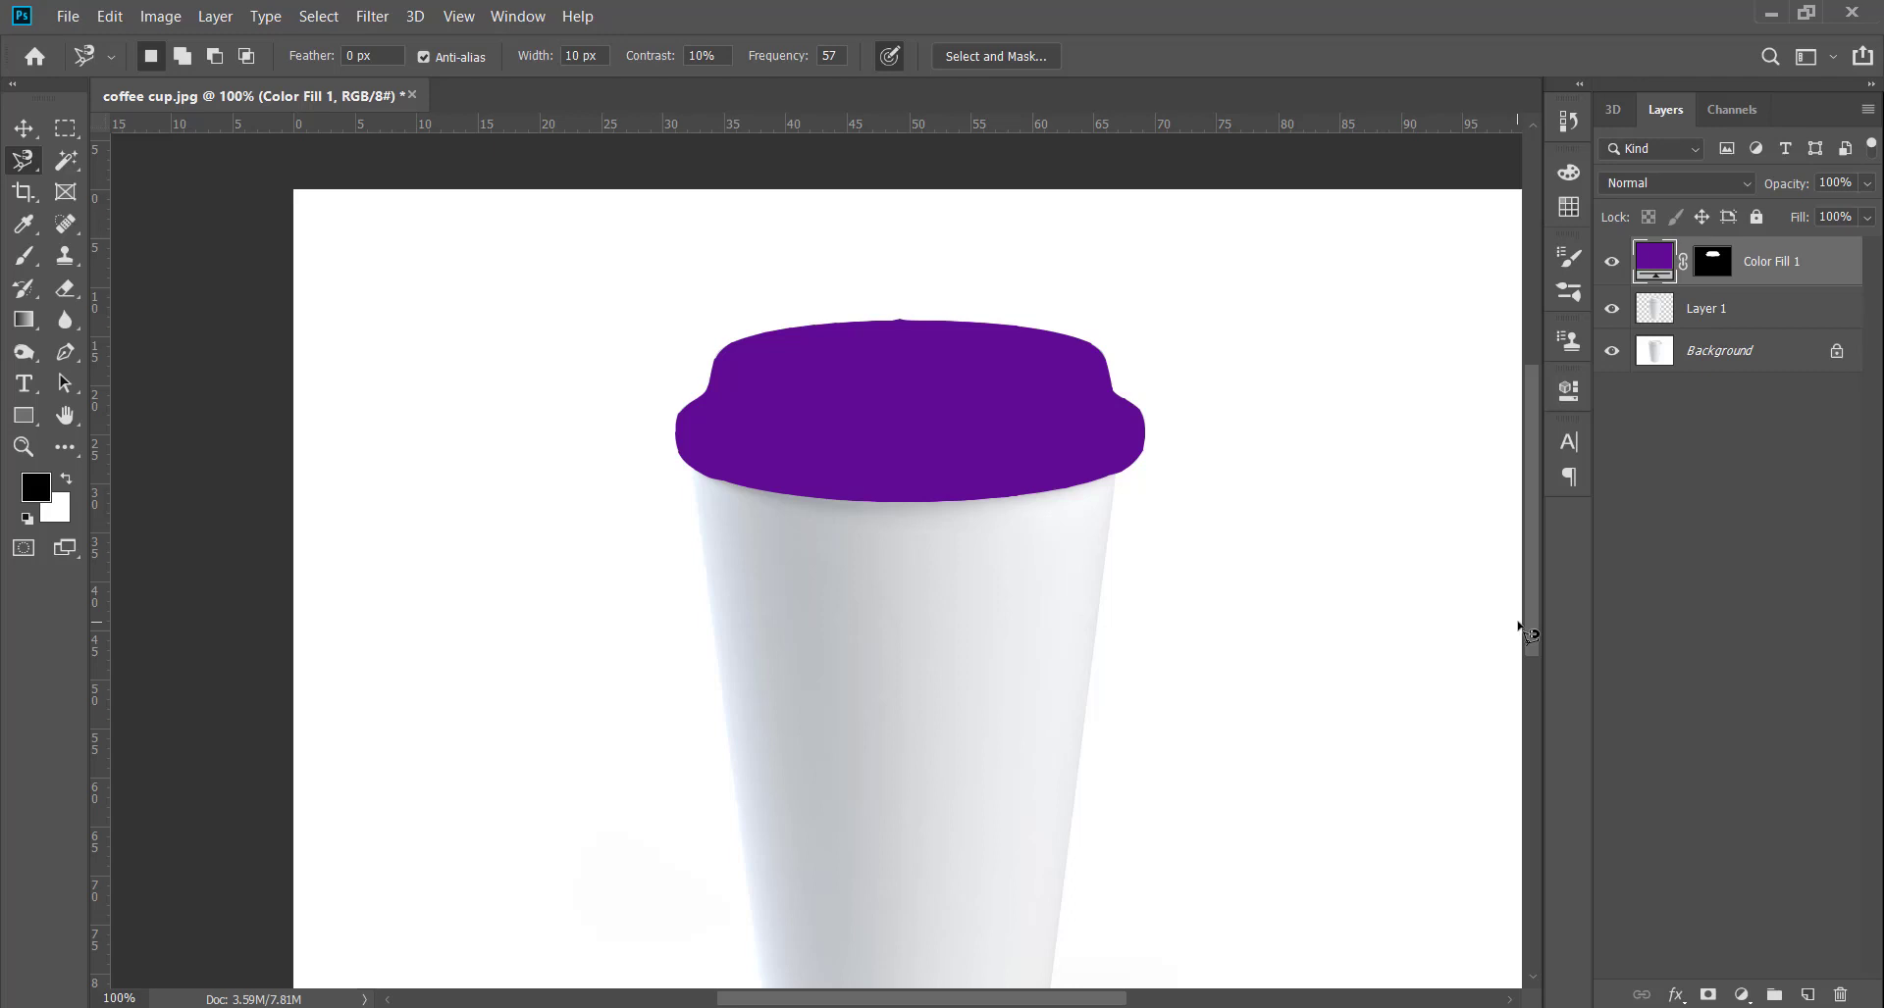
Set the lid's color fill layer to Linear Burn blending at 70% opacity.
click(1742, 184)
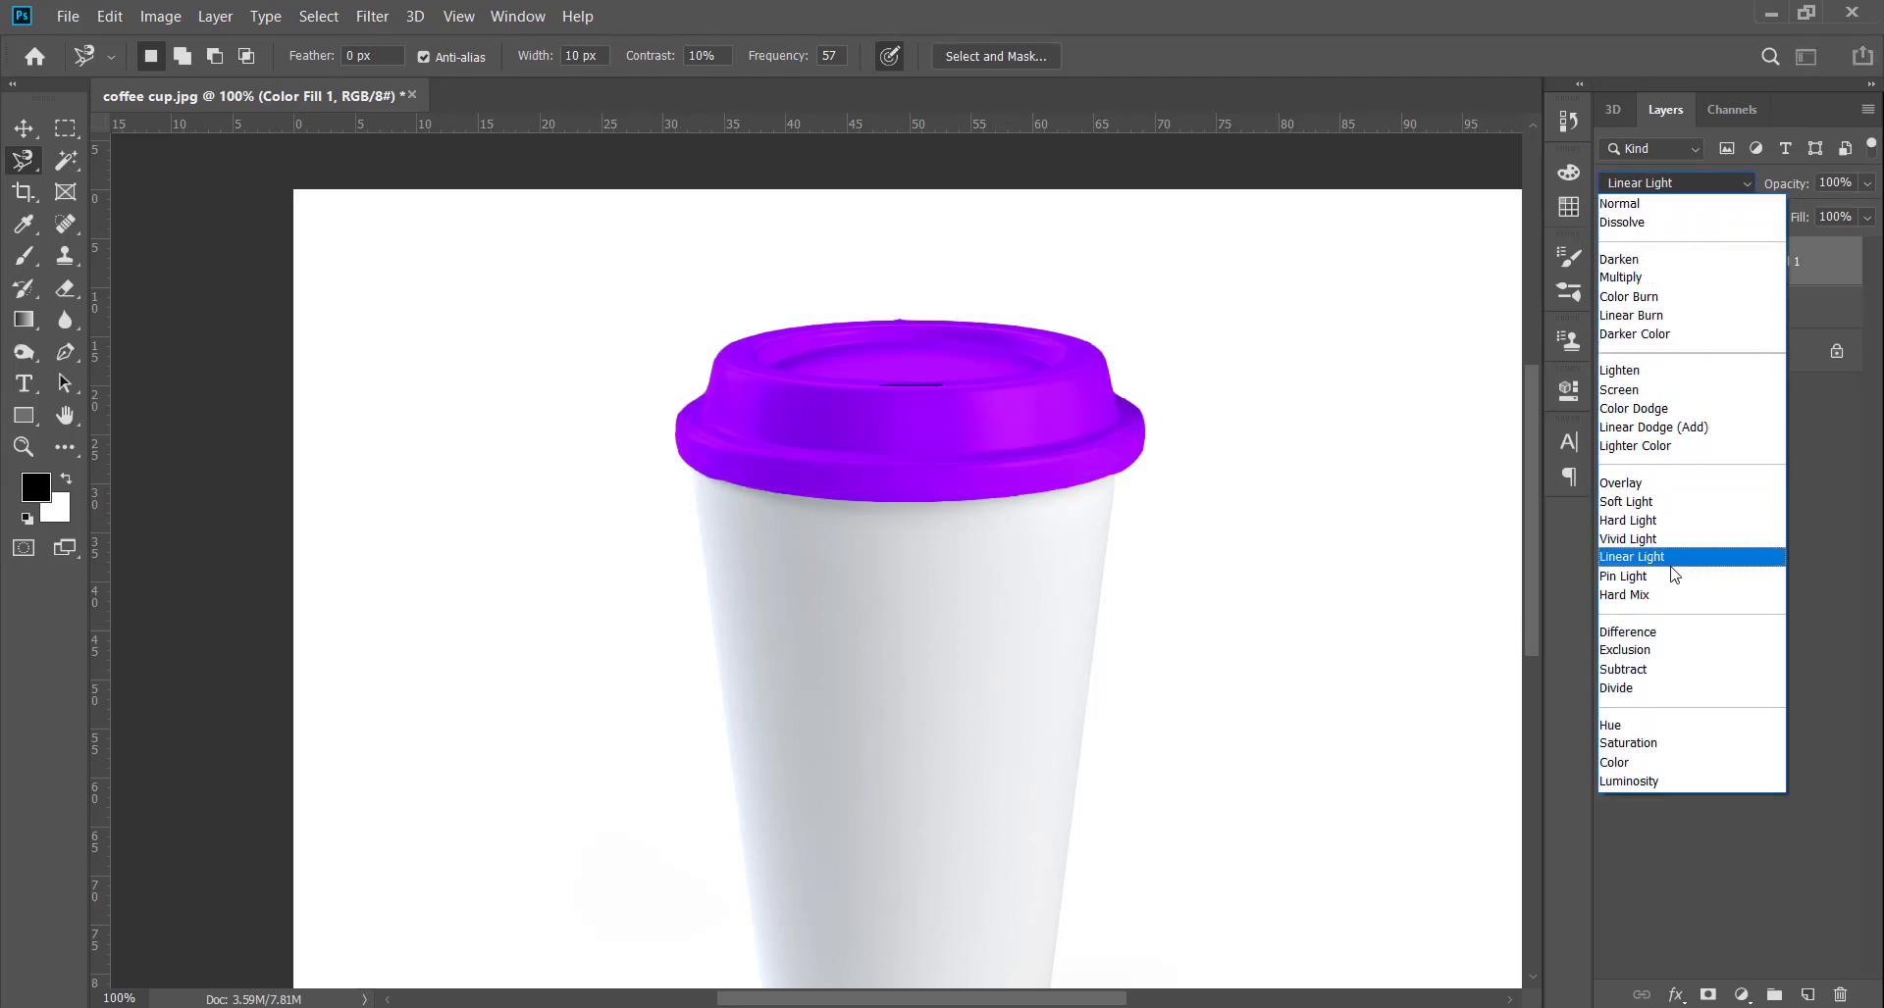
click(1668, 315)
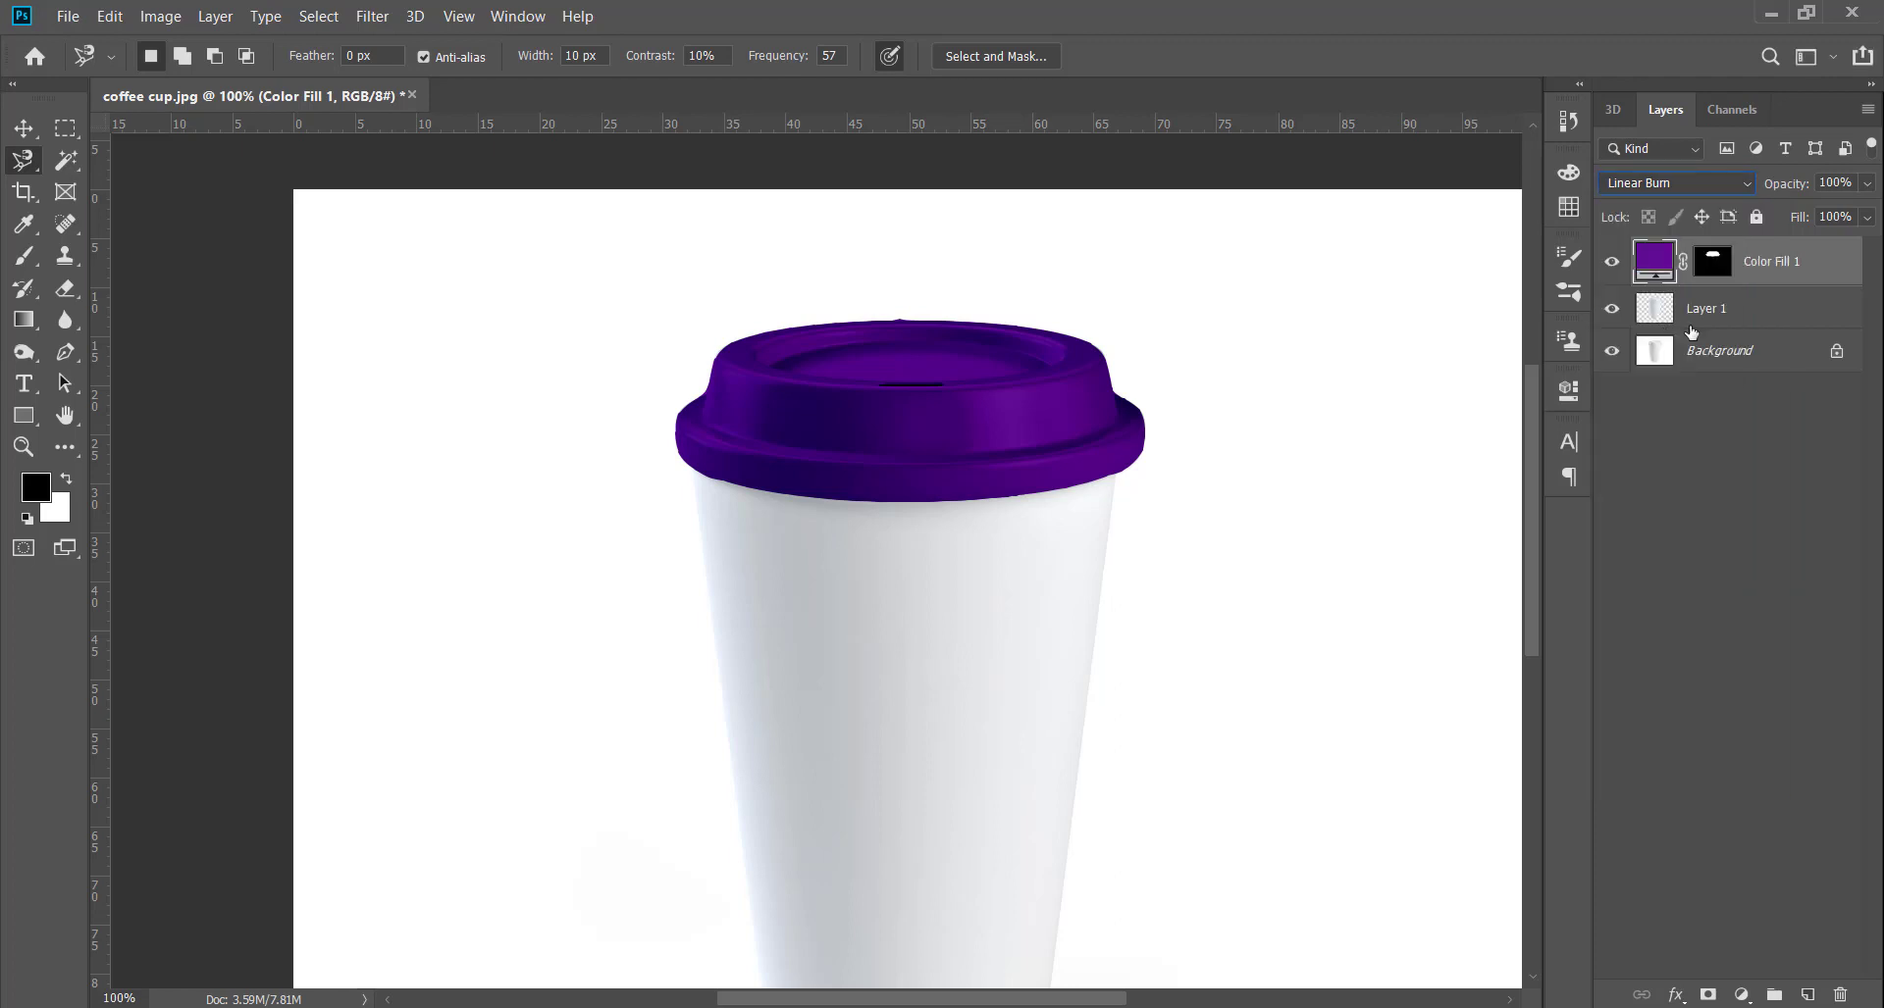
drag(1790, 190, 1763, 189)
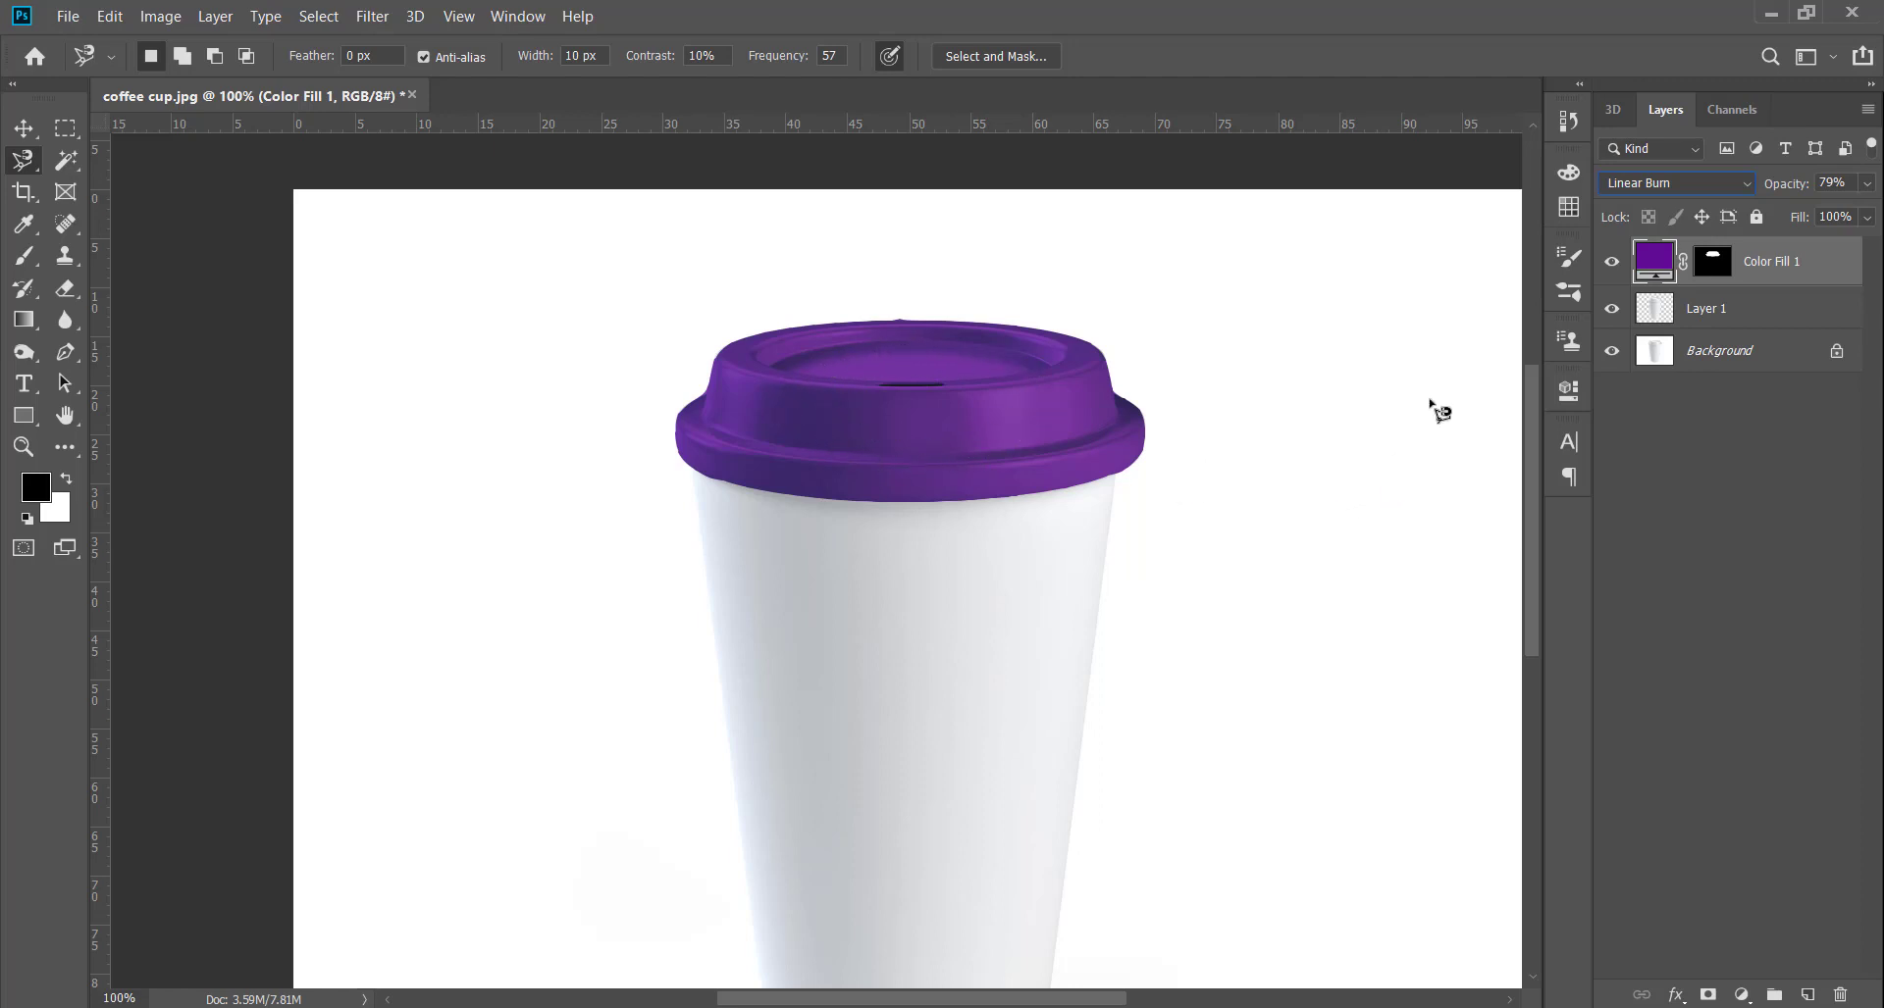
click(1823, 185)
text(70)
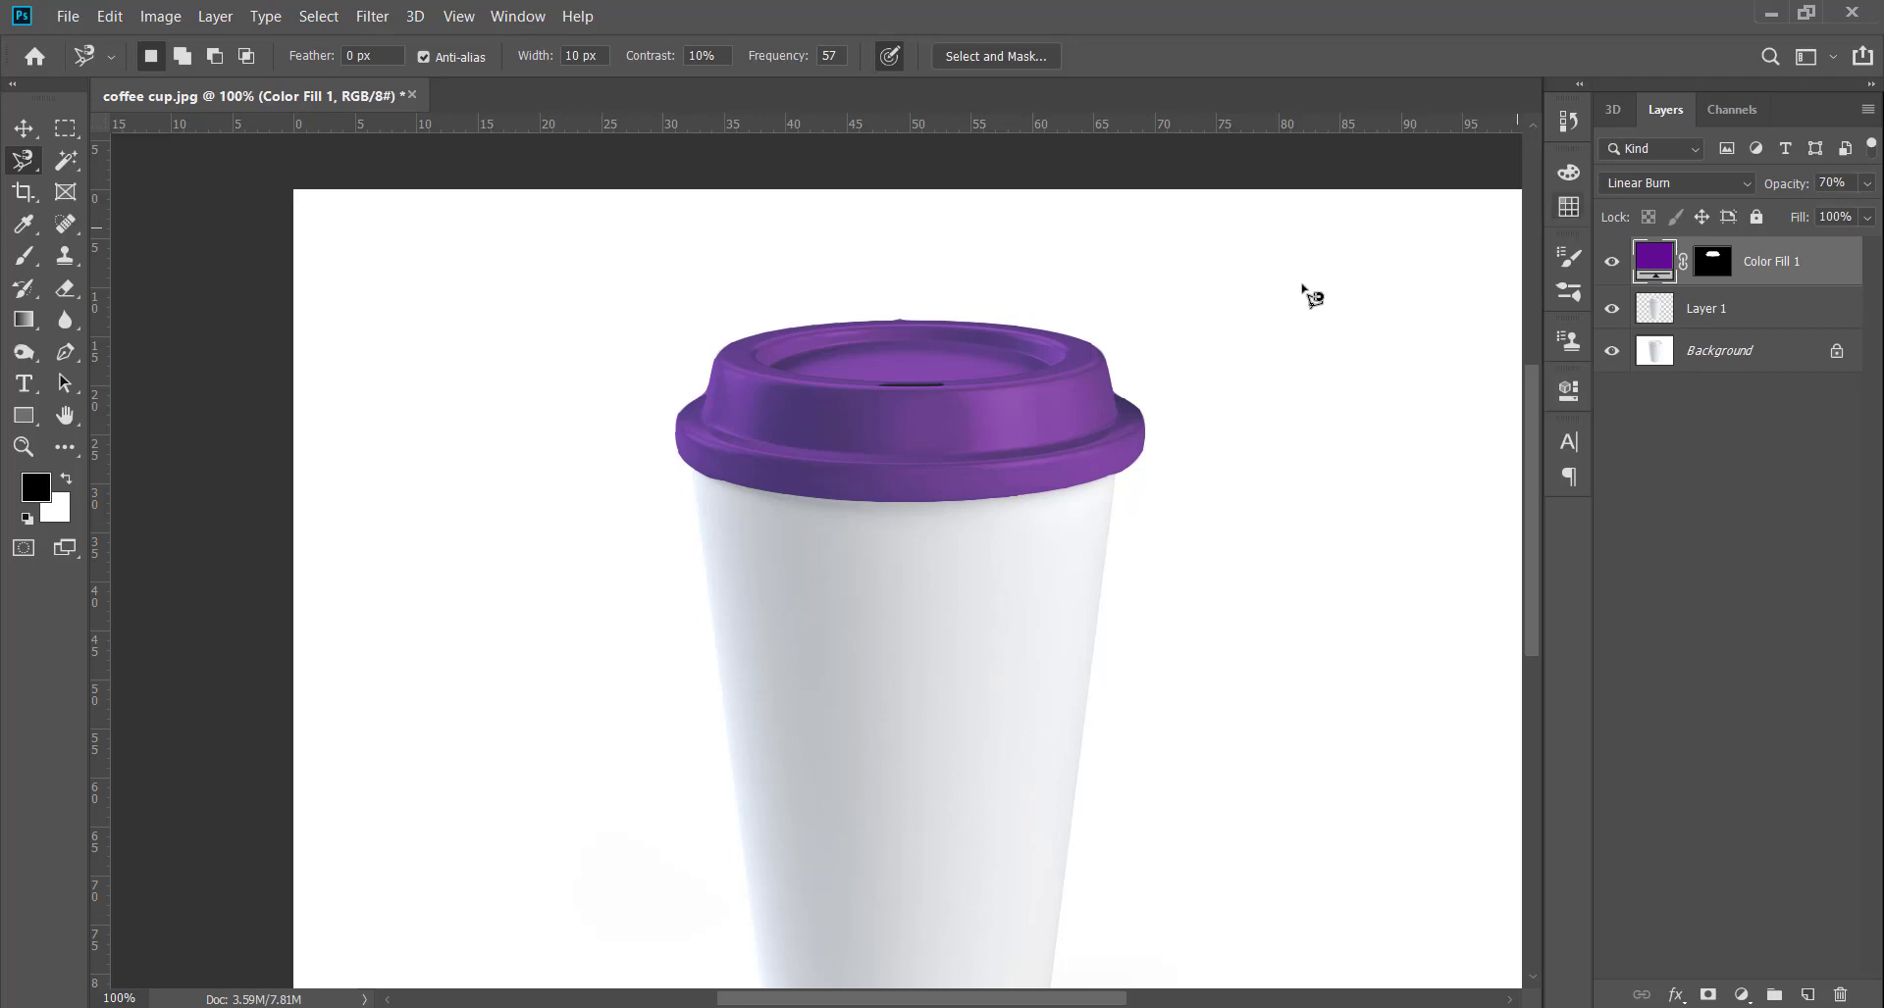
Mask out the small purple bump above the lid's upper rim using a hard round black brush, size 23, at 100% flow.
text(z)
drag(917, 307, 860, 342)
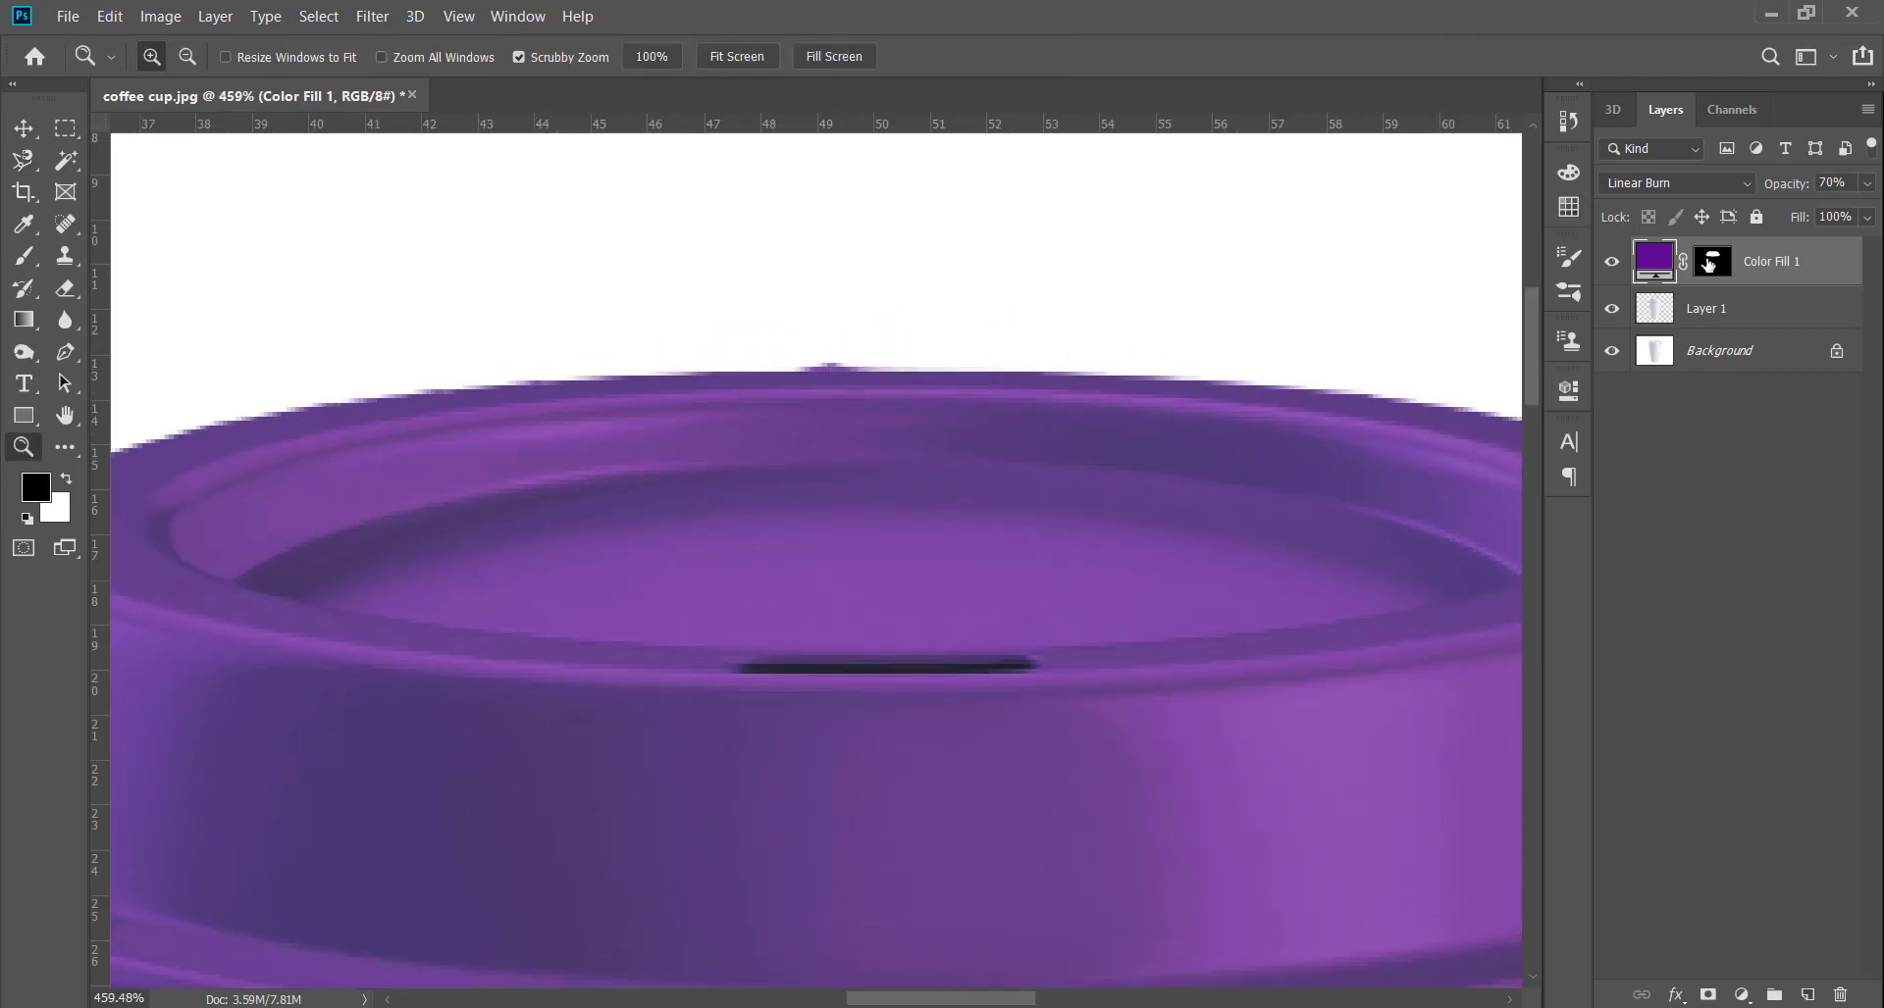
click(1712, 261)
key(b)
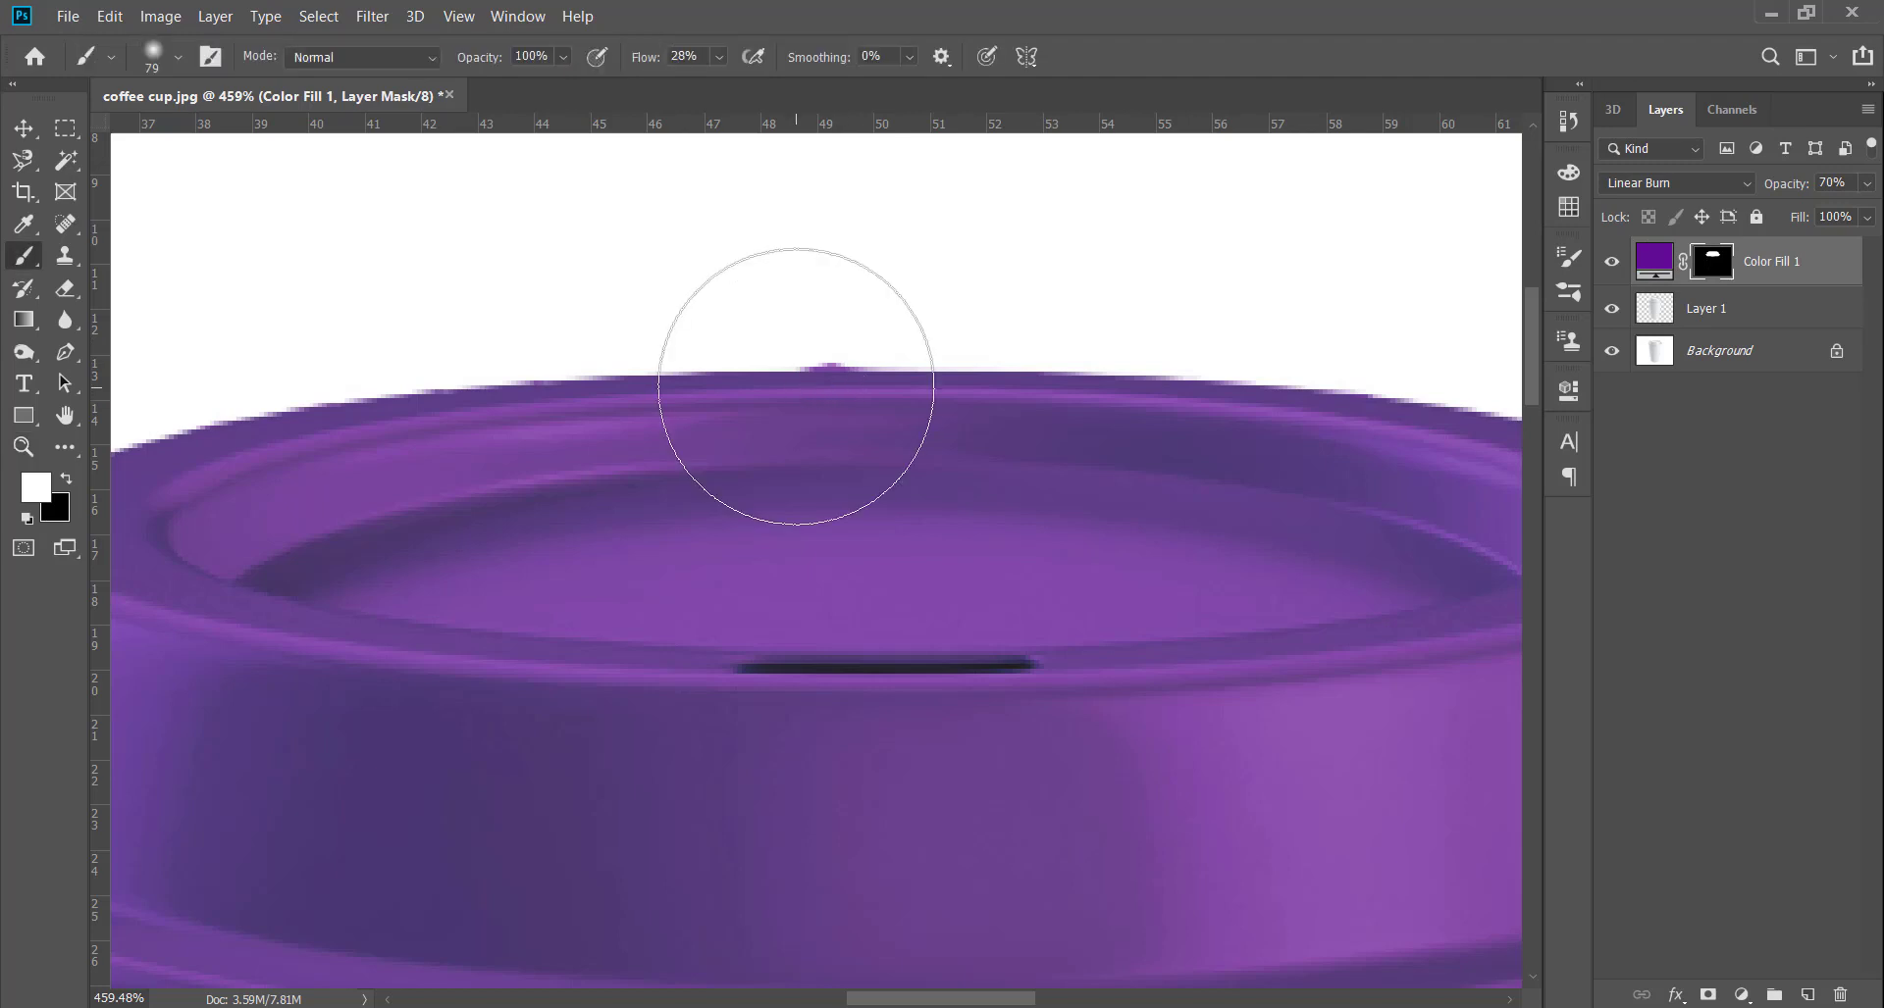
right_click(807, 371)
double_click(1059, 621)
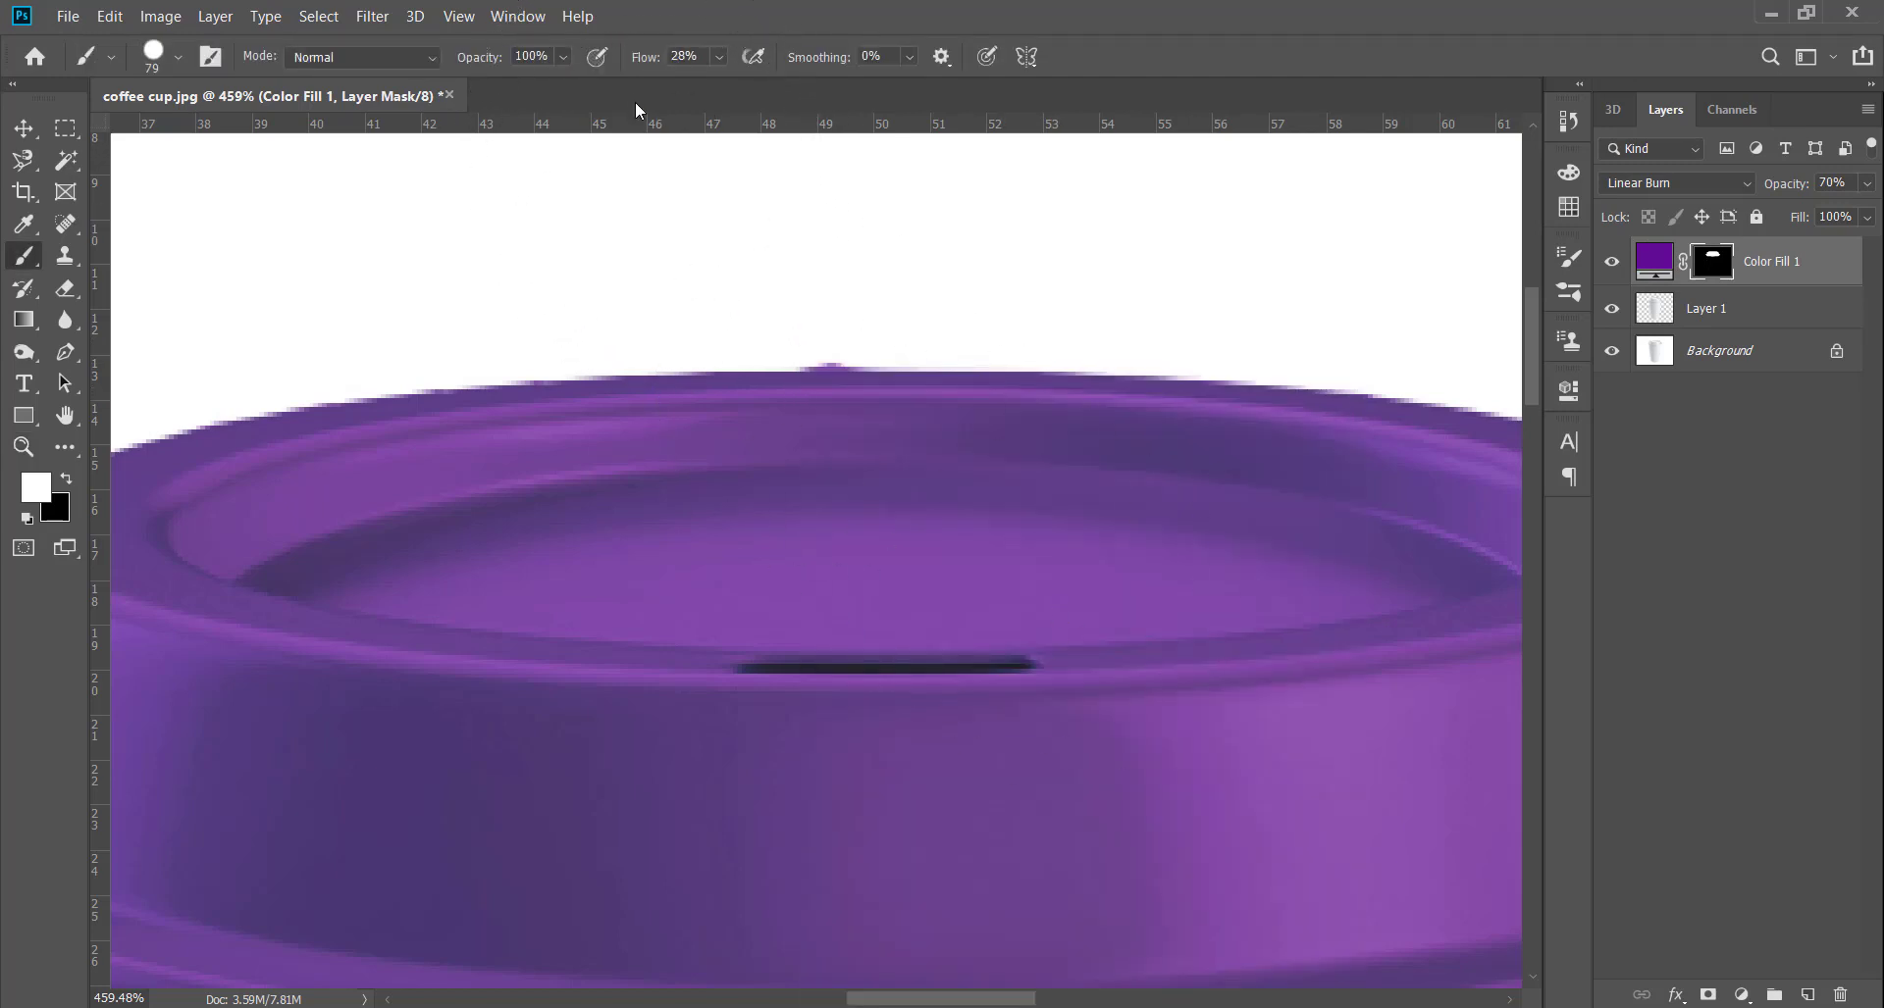
drag(644, 59, 1060, 89)
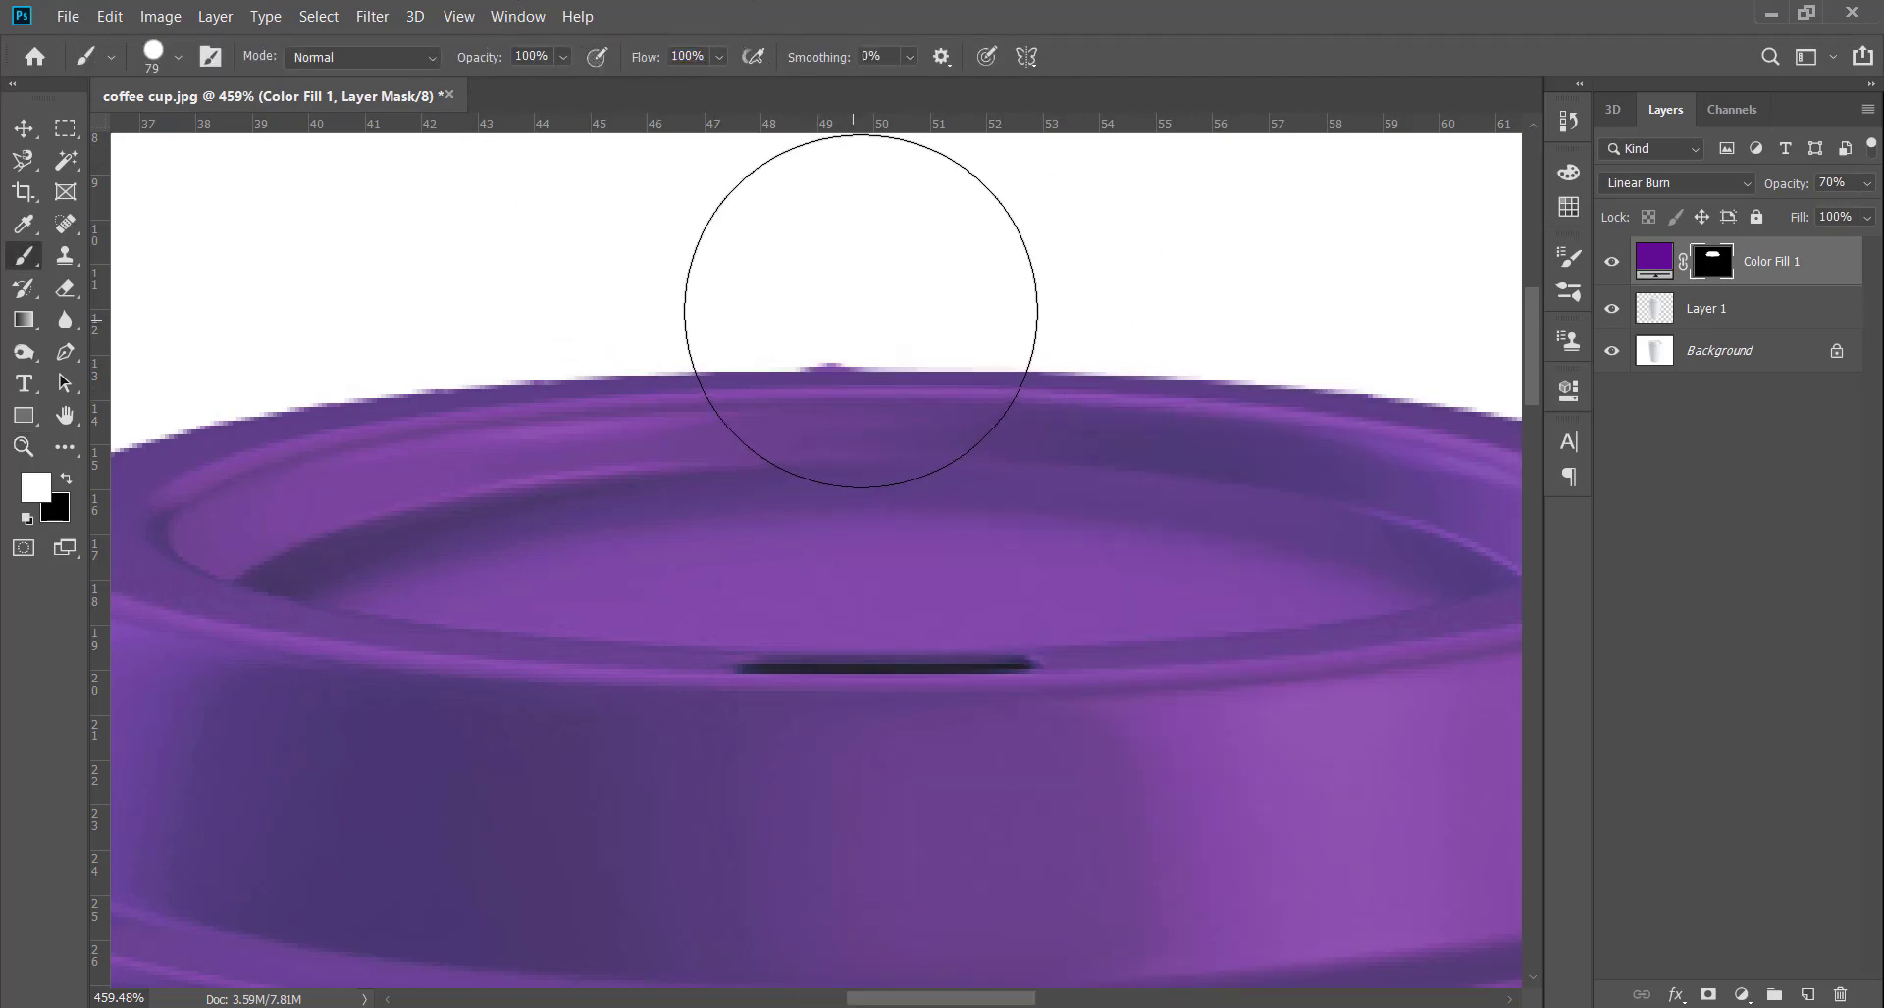
drag(912, 285, 692, 336)
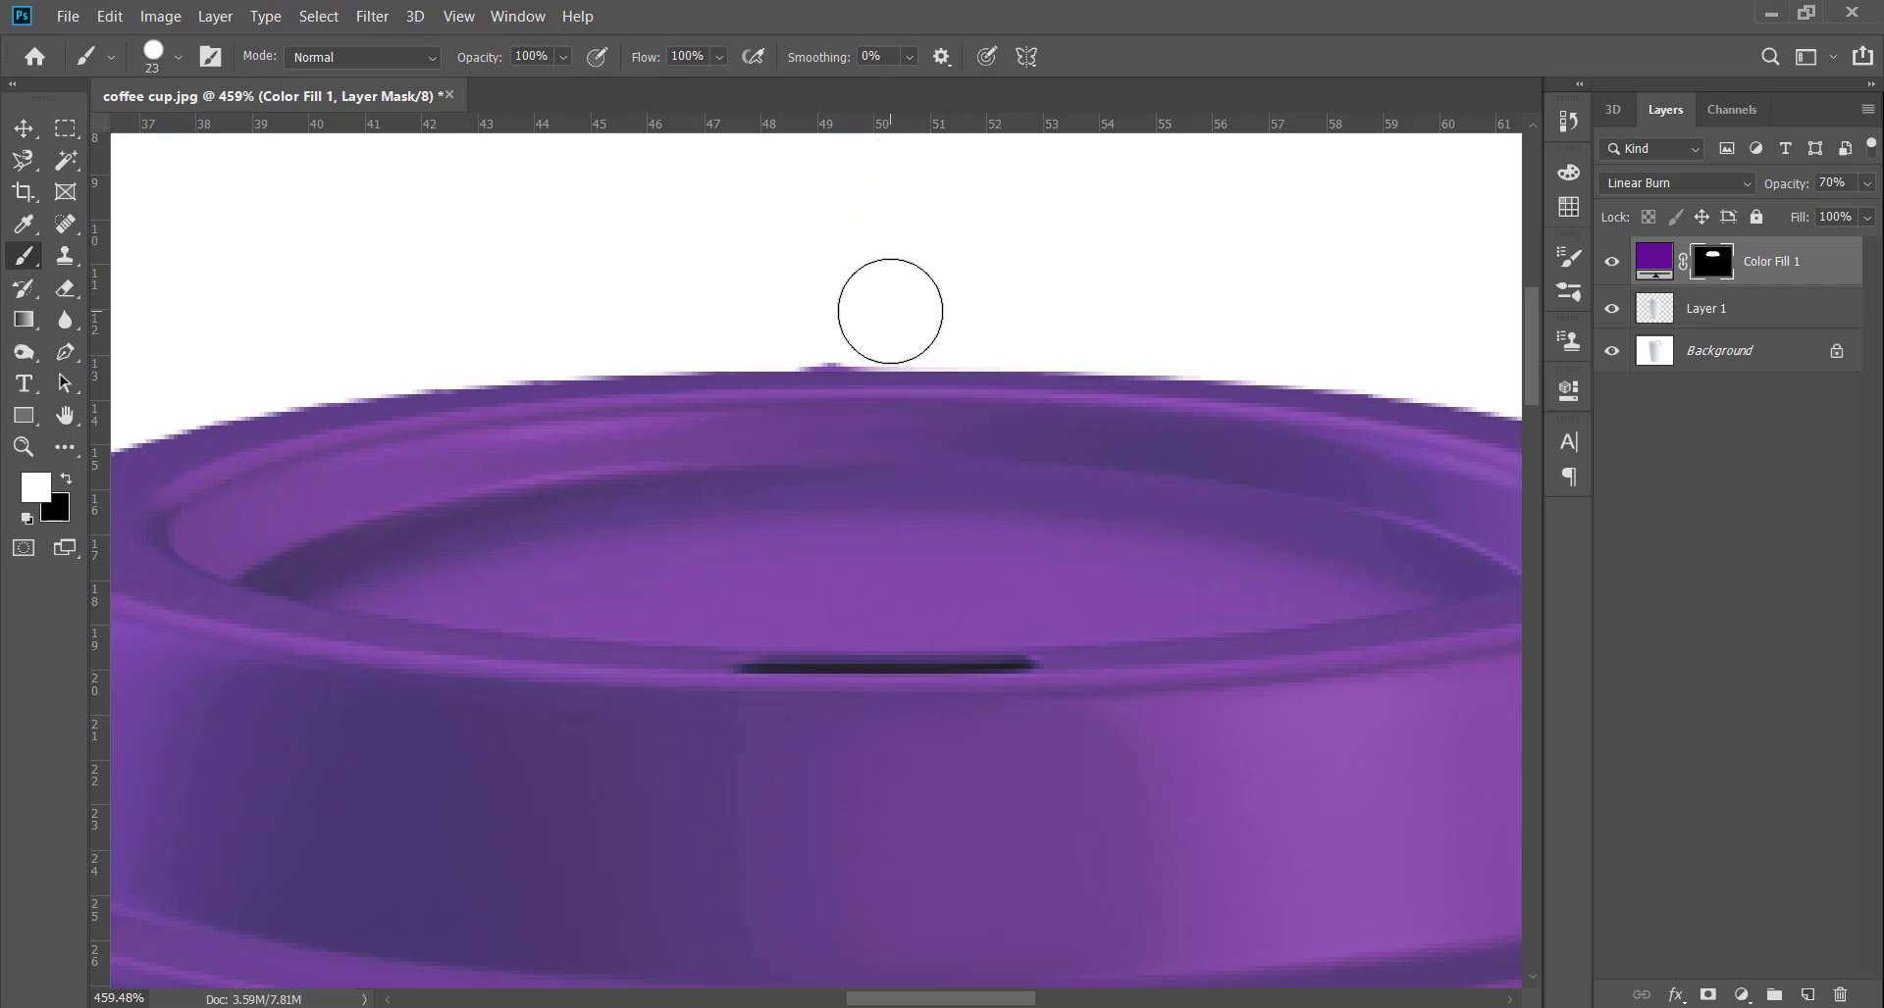
key(x)
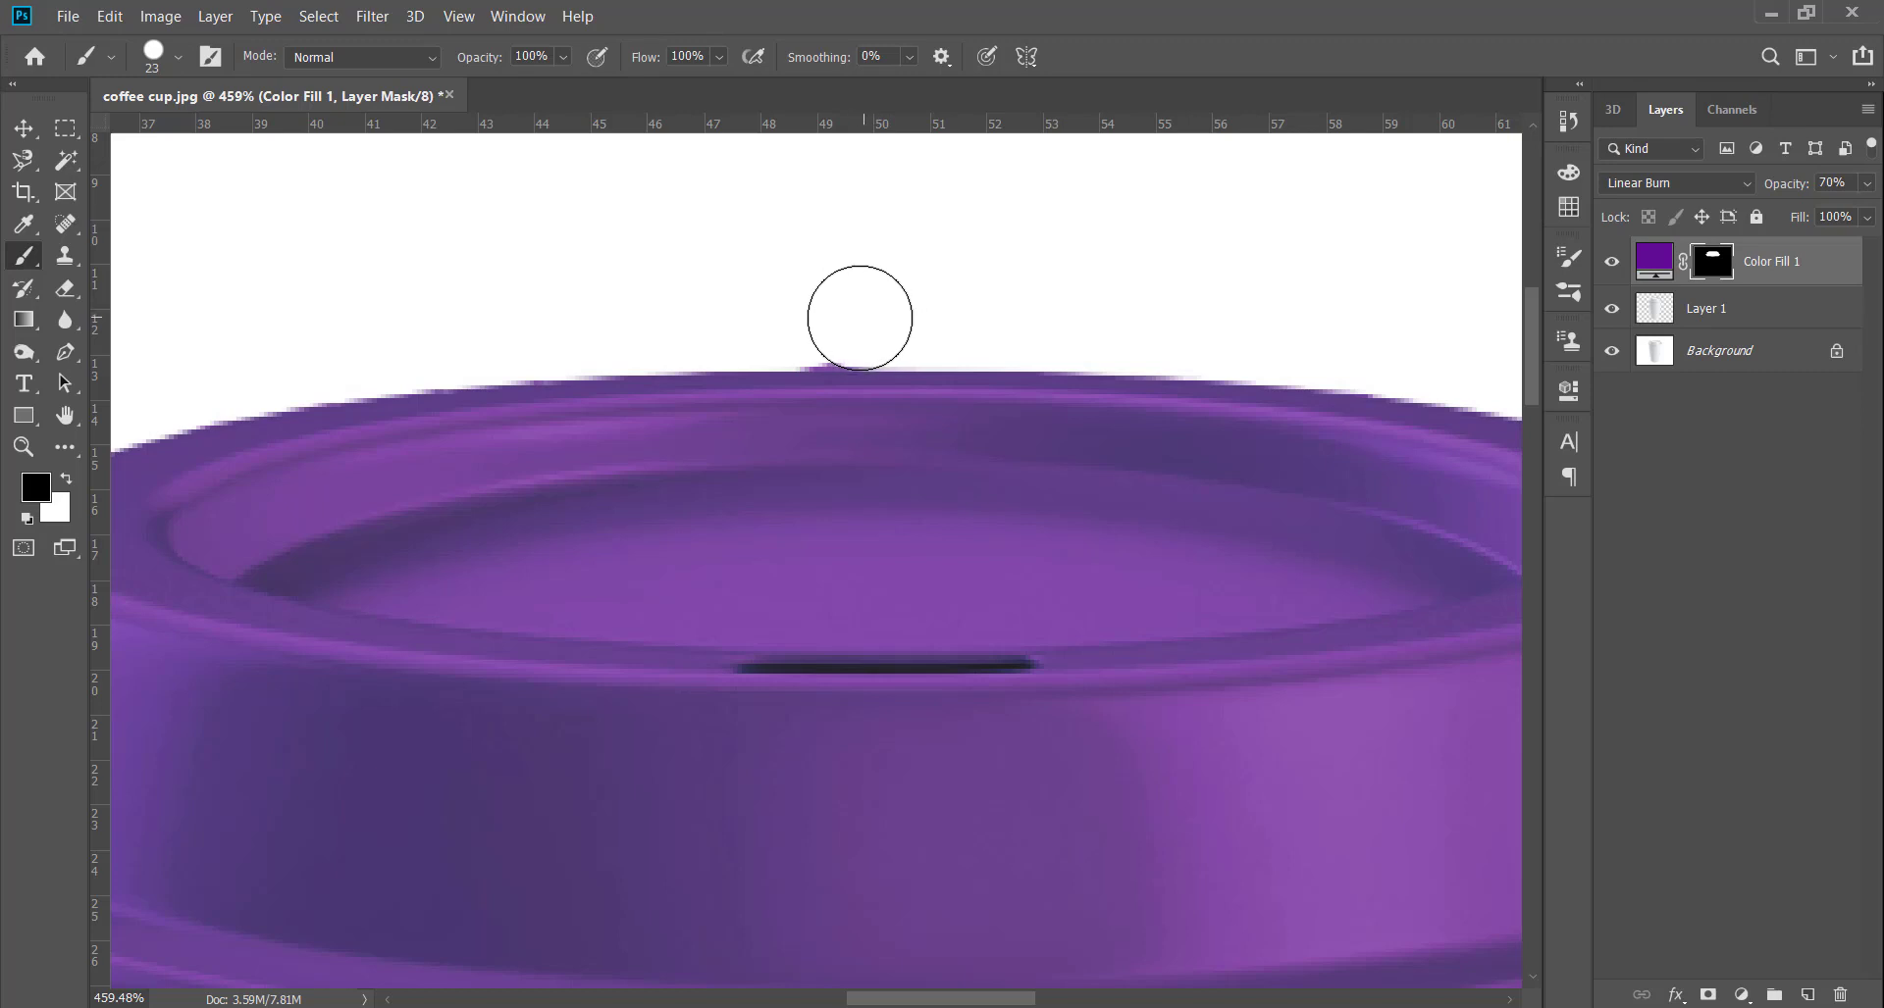
drag(791, 315, 820, 311)
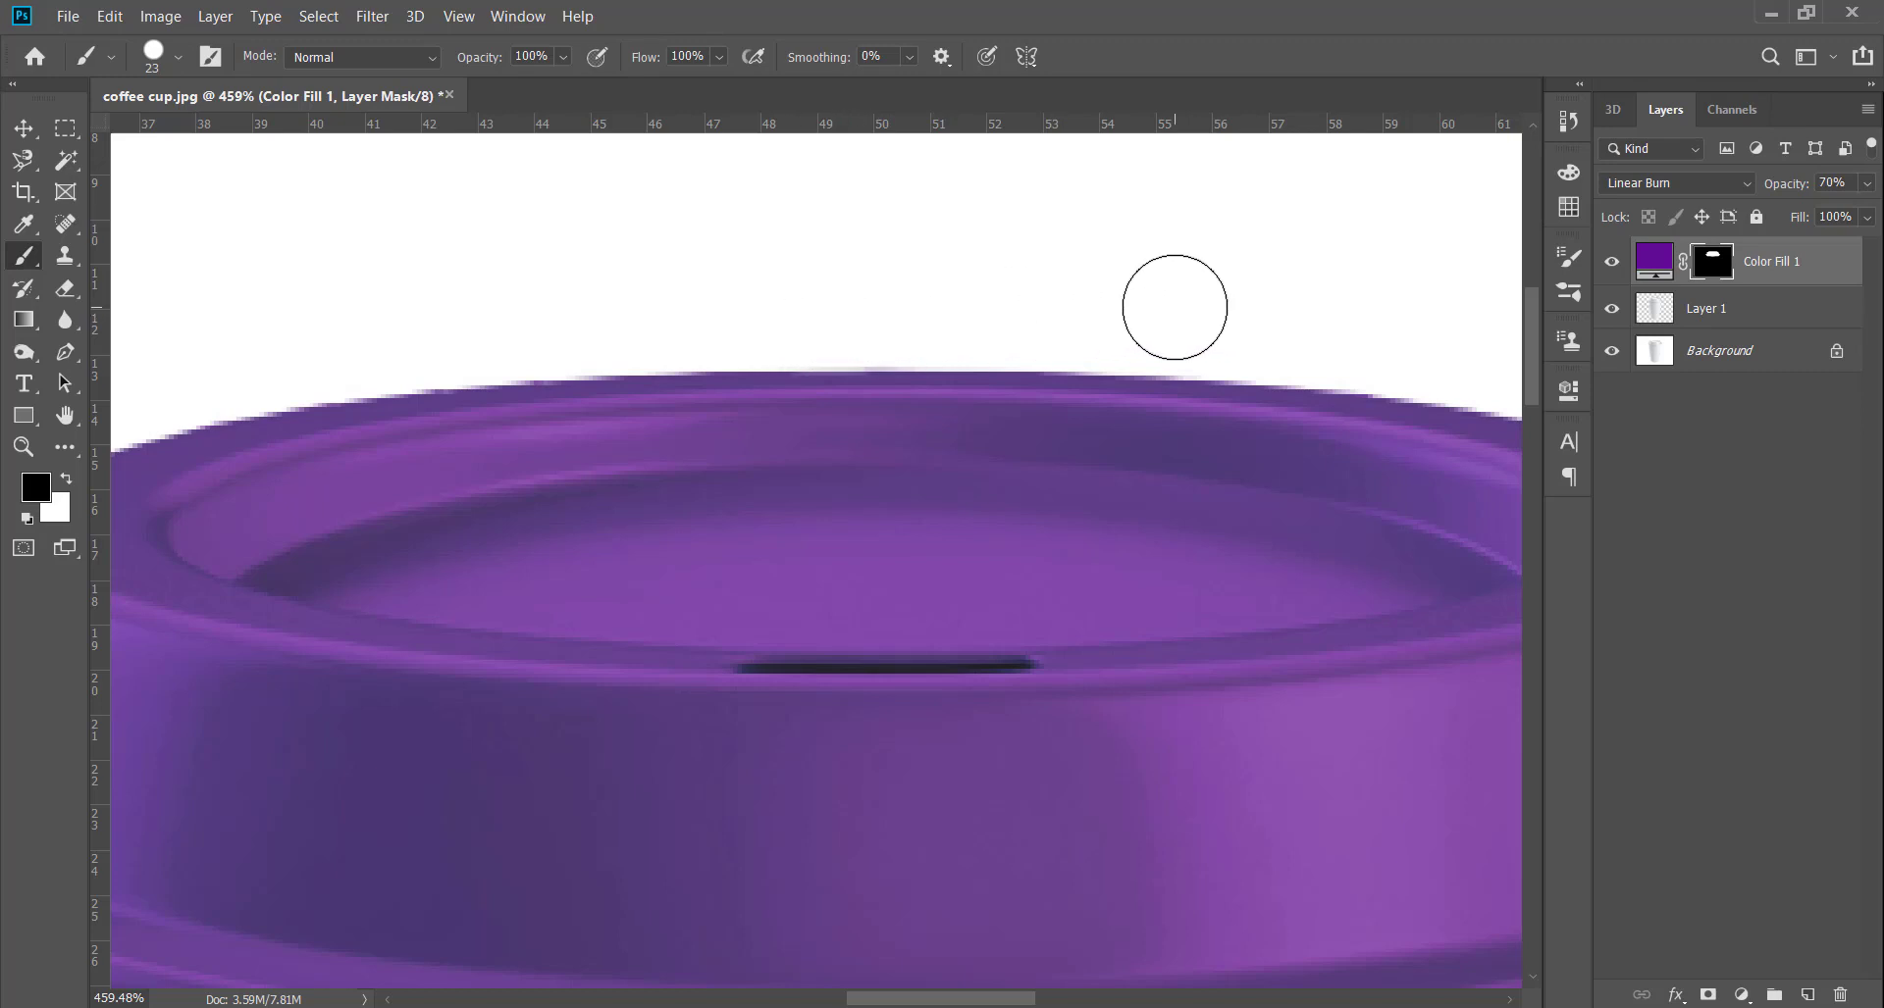
Add a new layer named Body directly above Layer 1.
key(ctrl+minus)
key(ctrl+minus)
key(ctrl+minus)
key(ctrl+minus)
key(ctrl+minus)
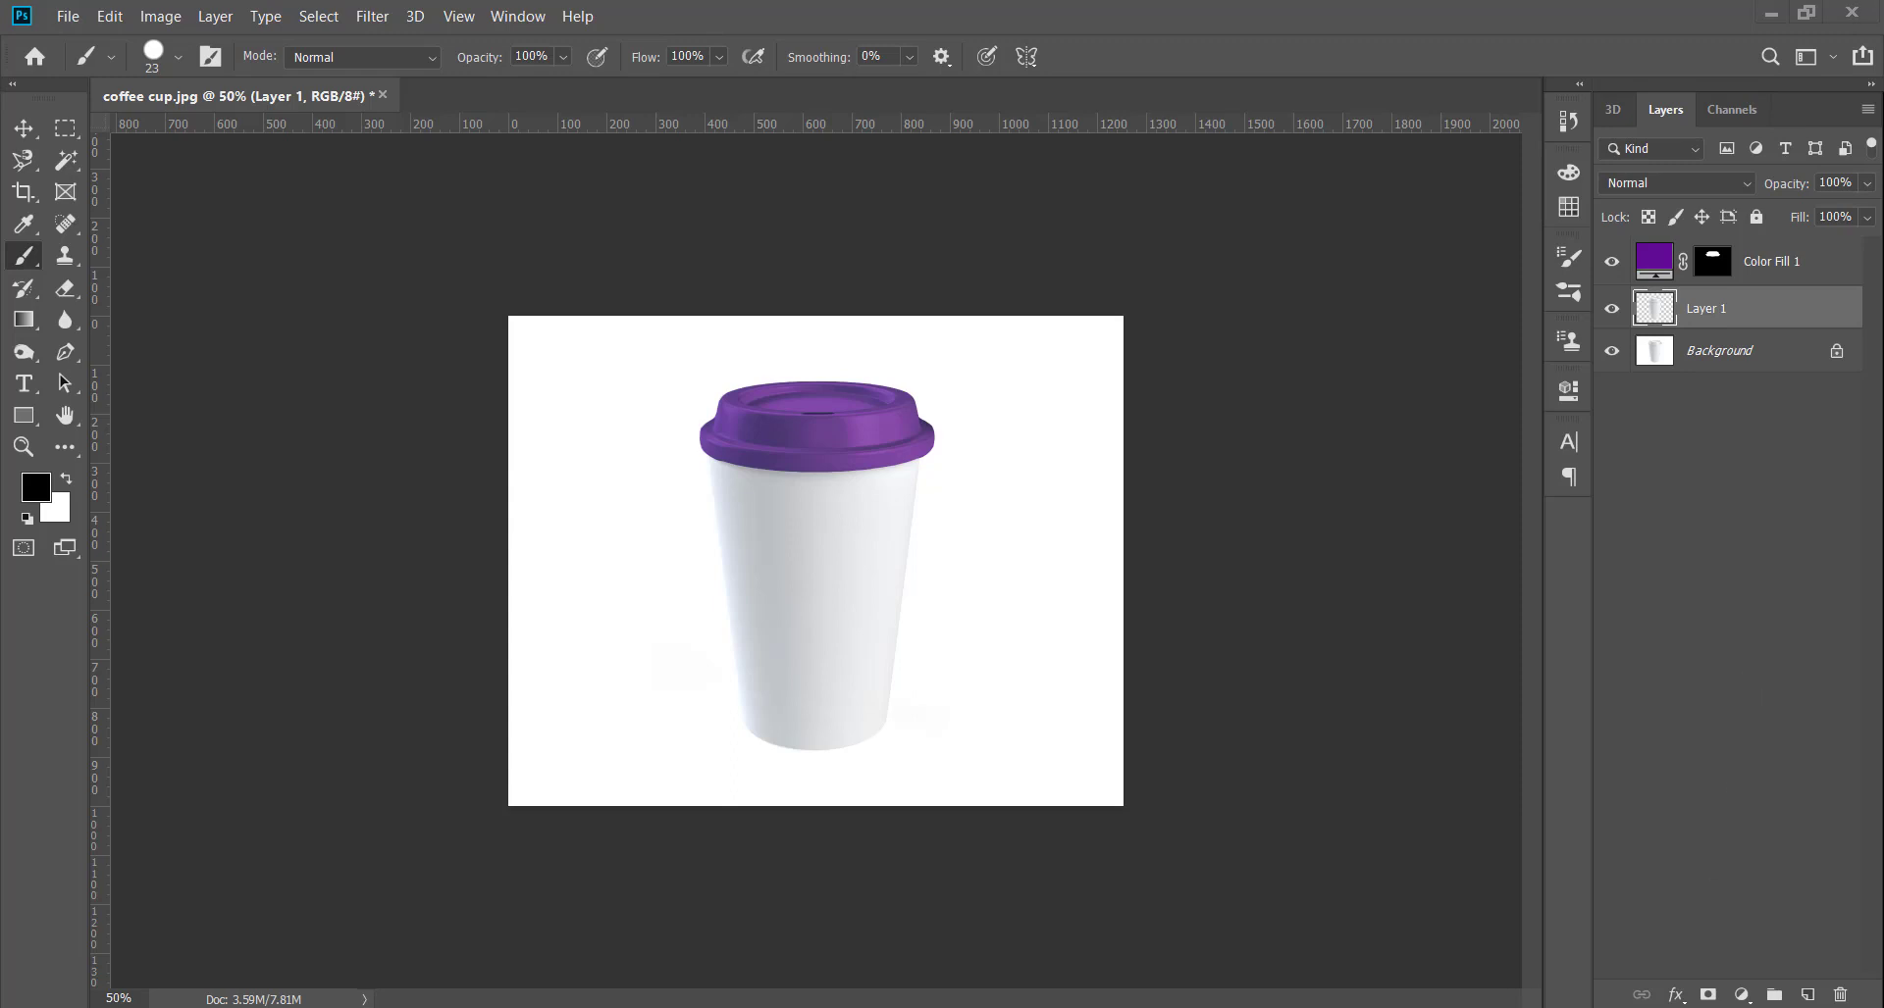
click(1810, 996)
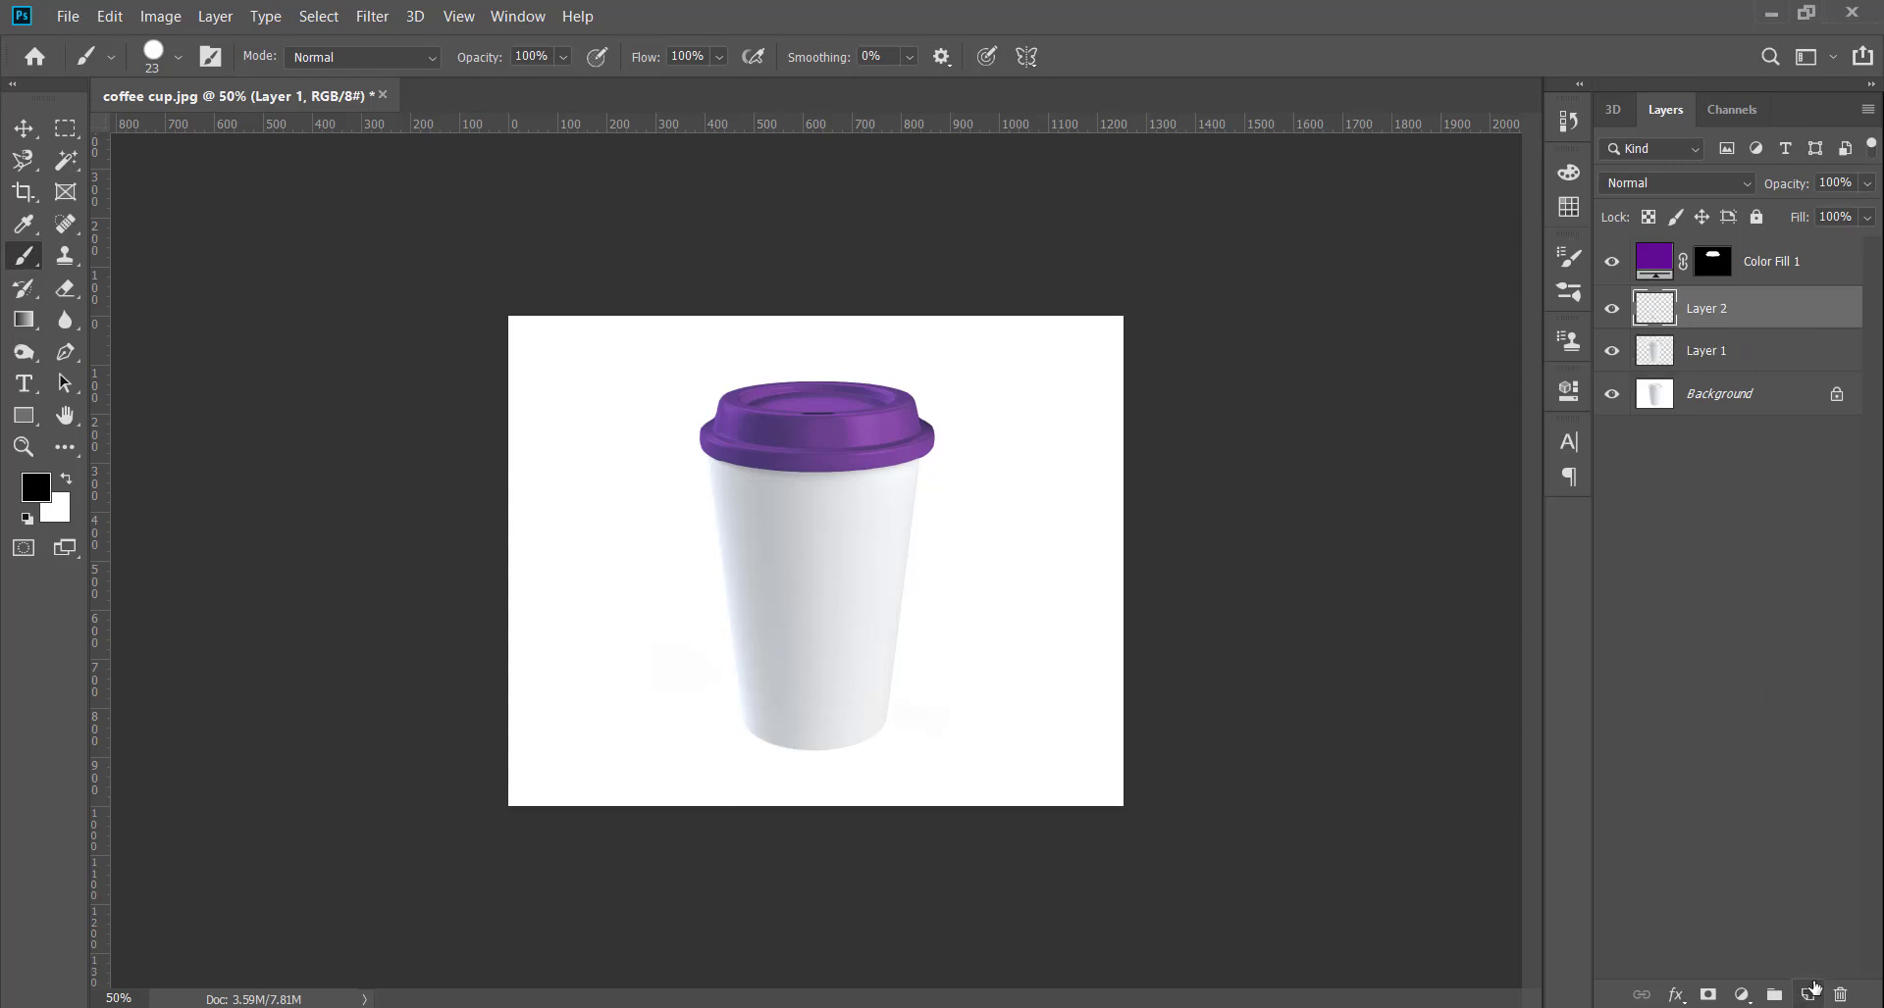
double_click(1715, 310)
text(Body)
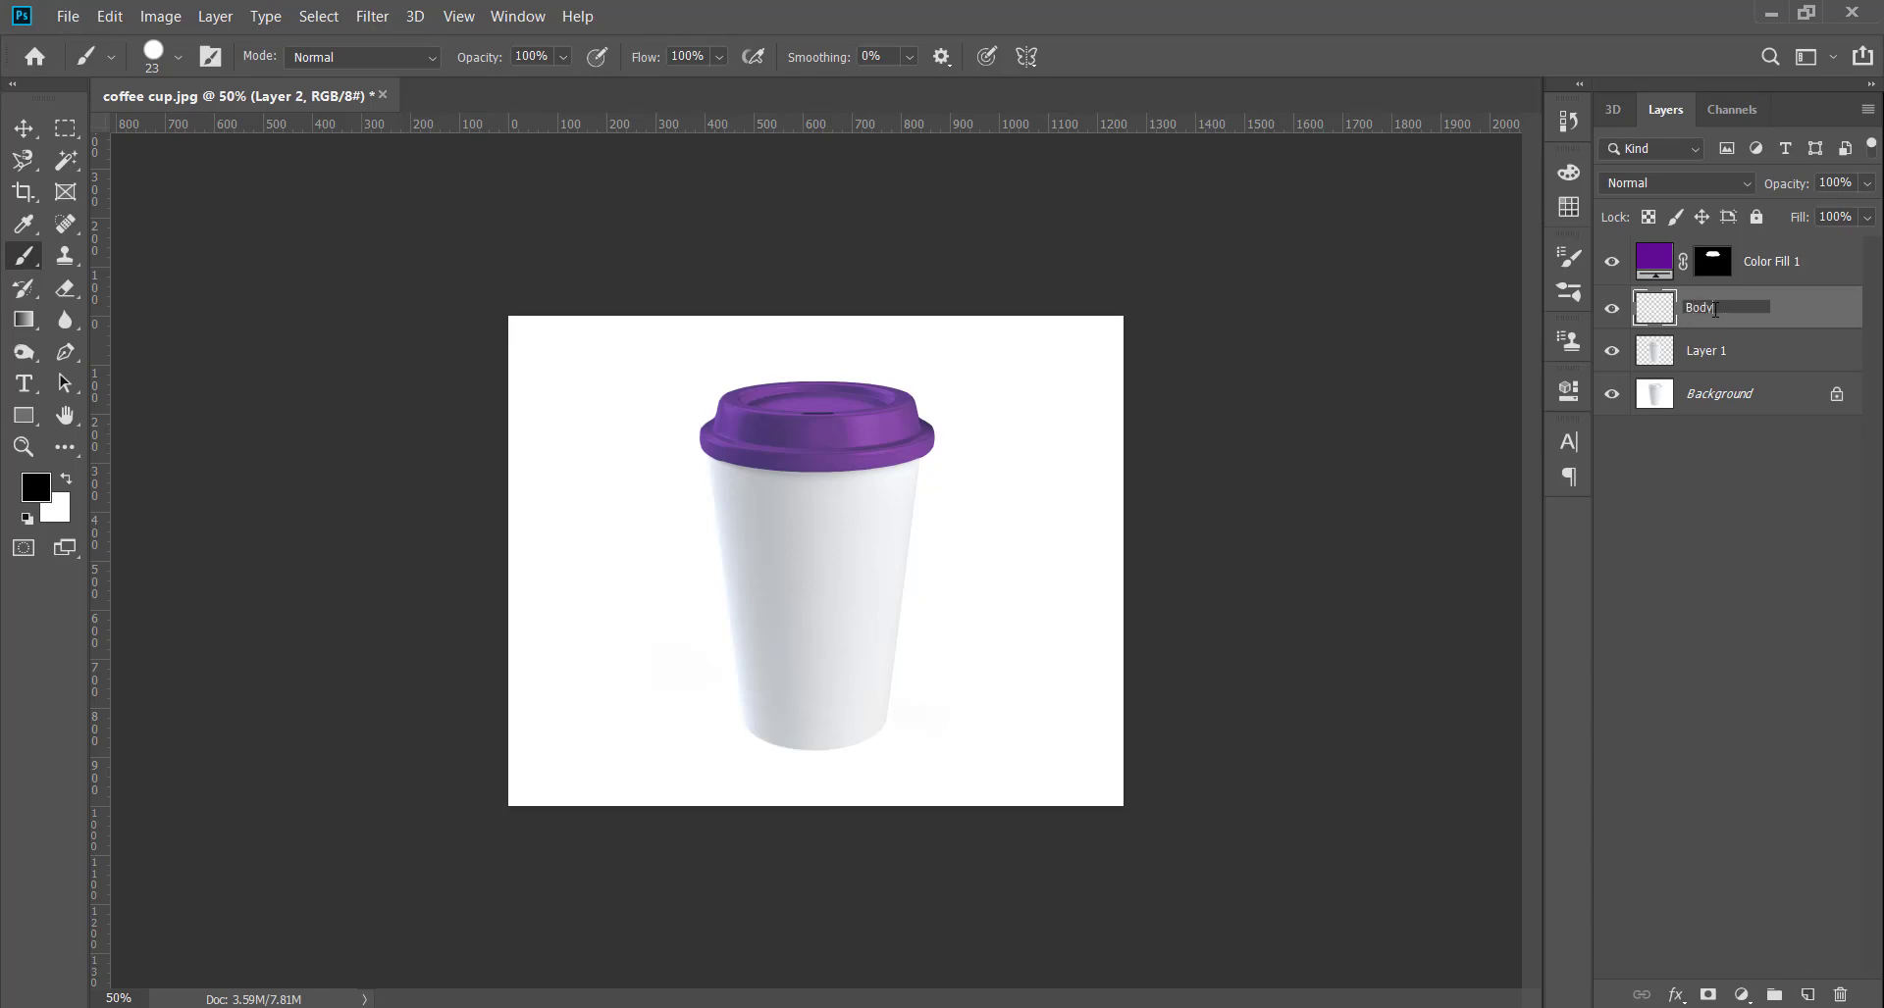
key(Return)
Convert the Body layer to a smart object and open its contents for editing.
right_click(1741, 316)
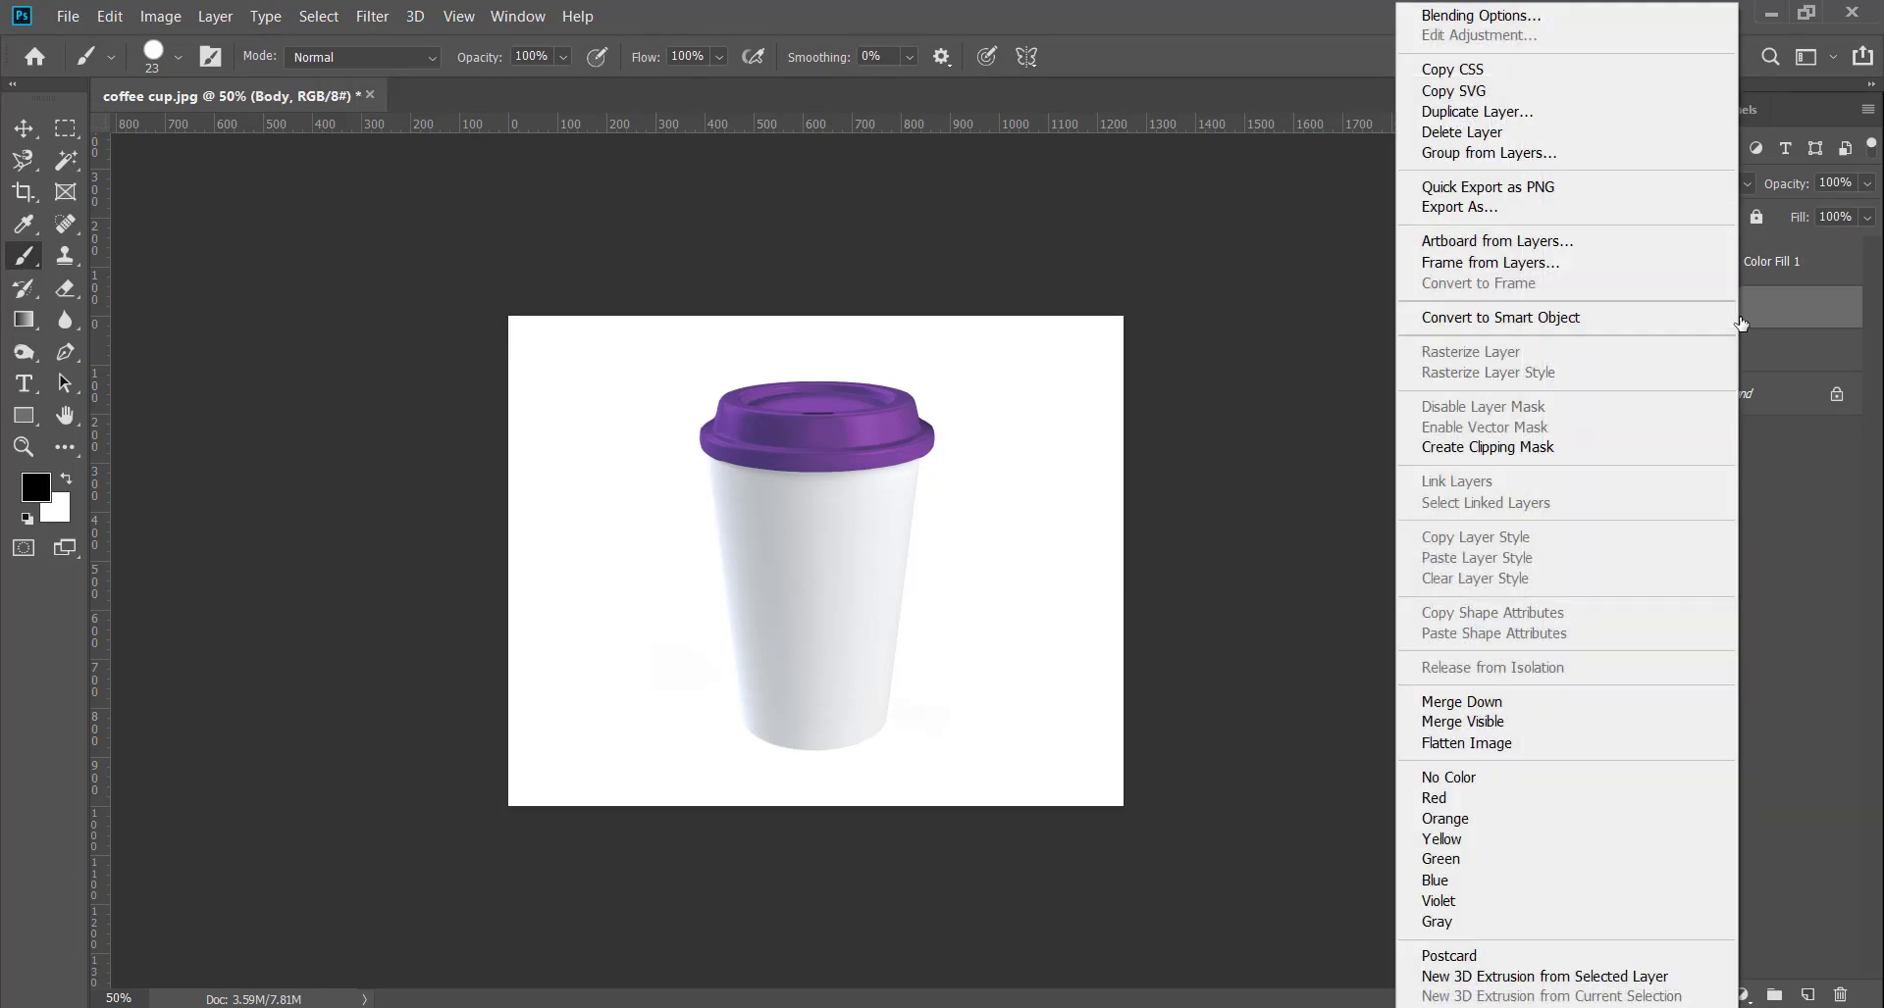
click(1552, 318)
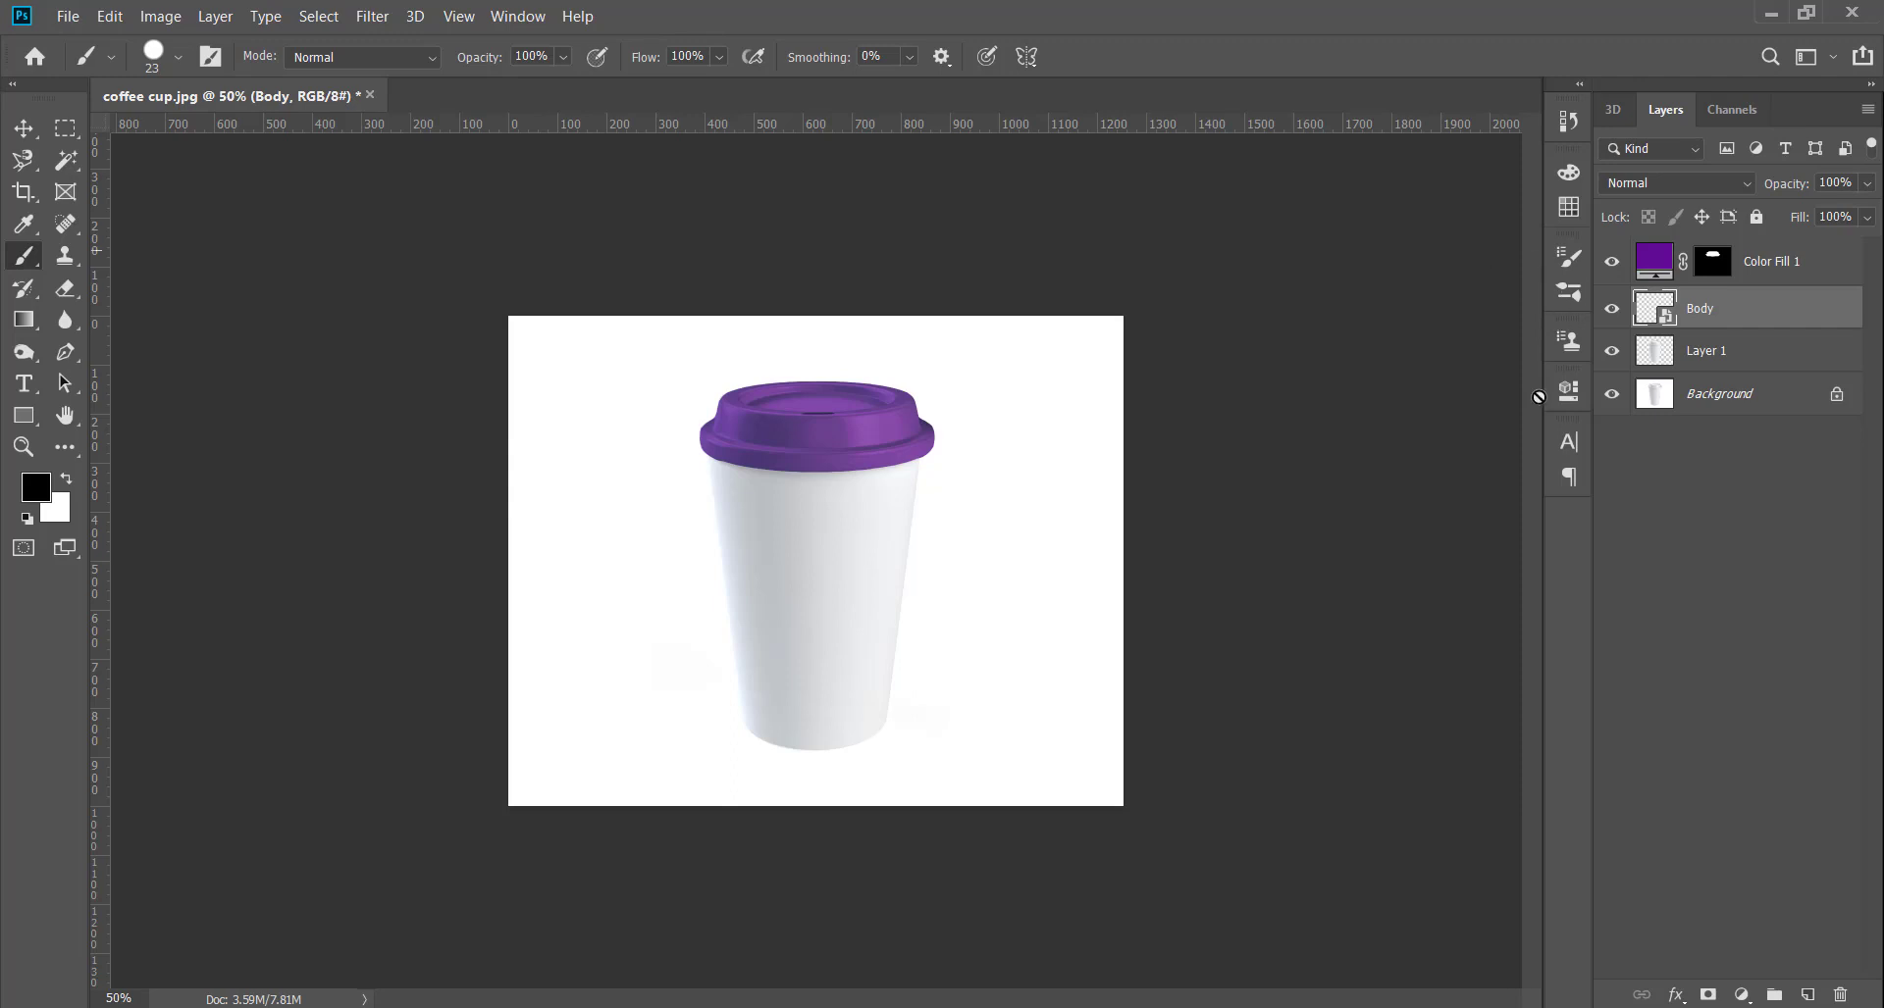
double_click(1654, 308)
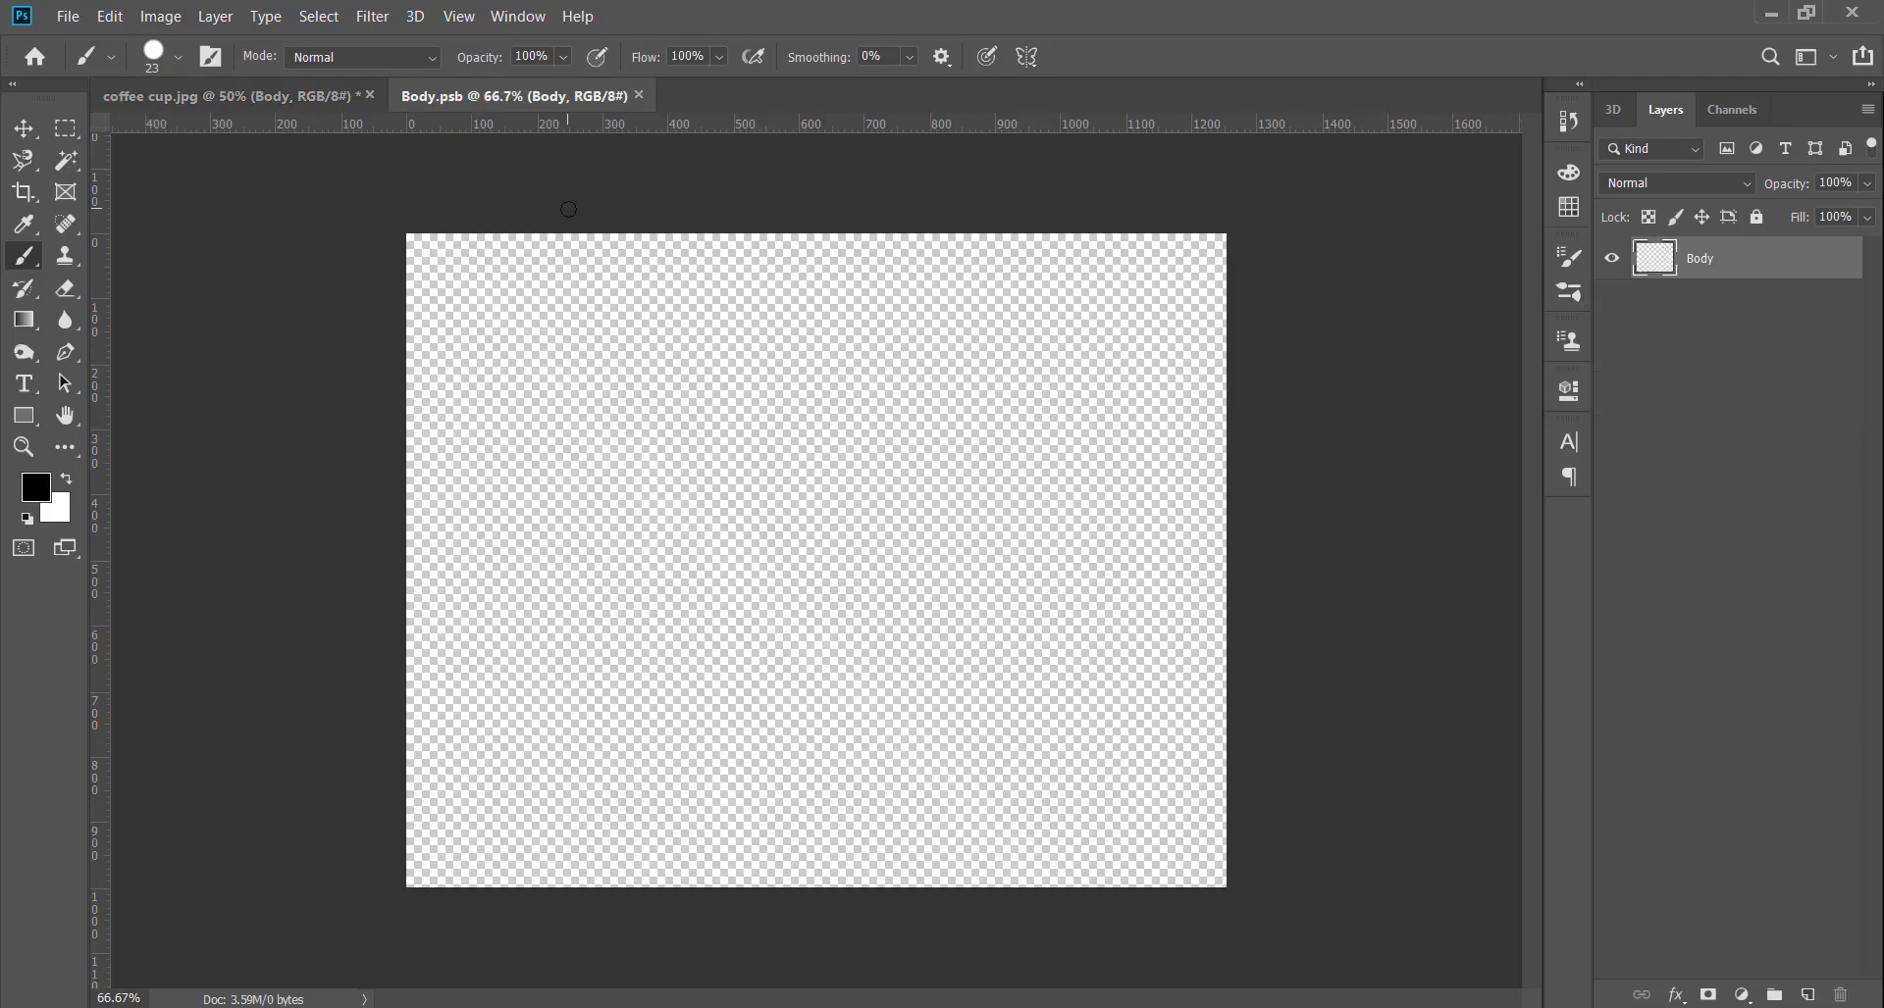
Extend the Body.psb canvas by 200 pixels in width and 600 pixels in height, relative to its current size.
click(24, 128)
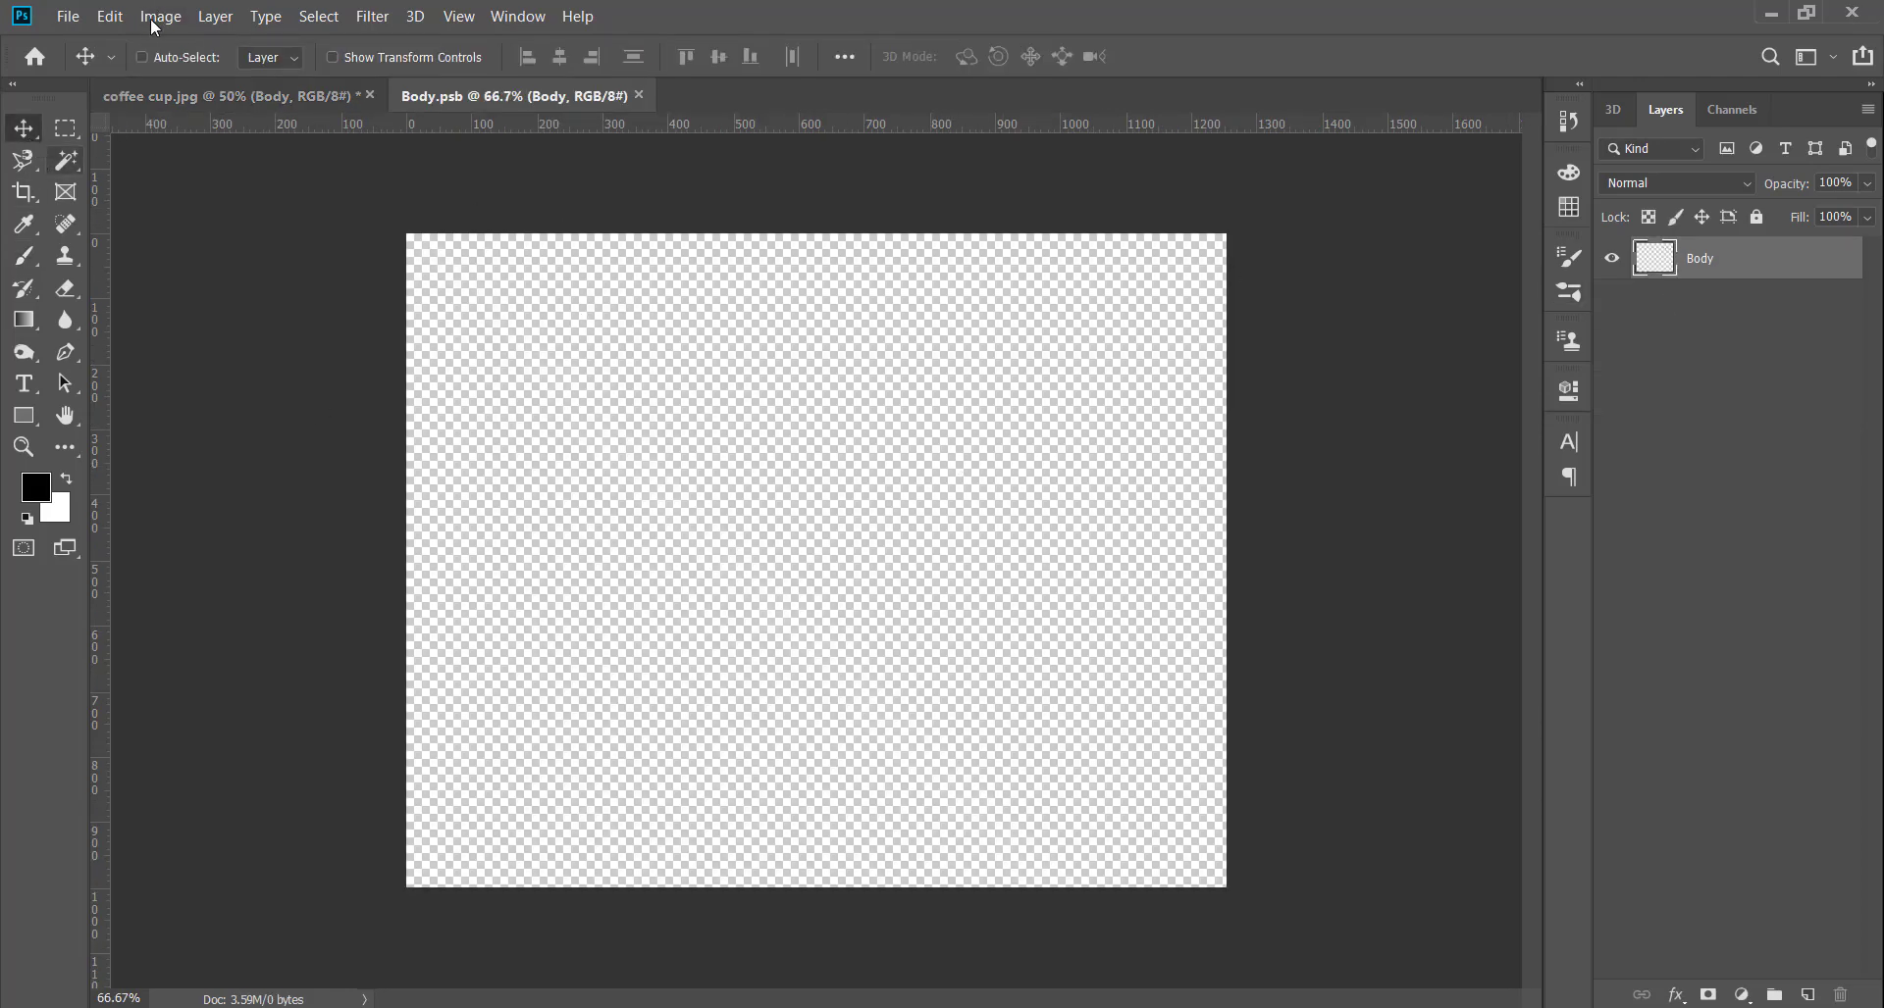
click(156, 16)
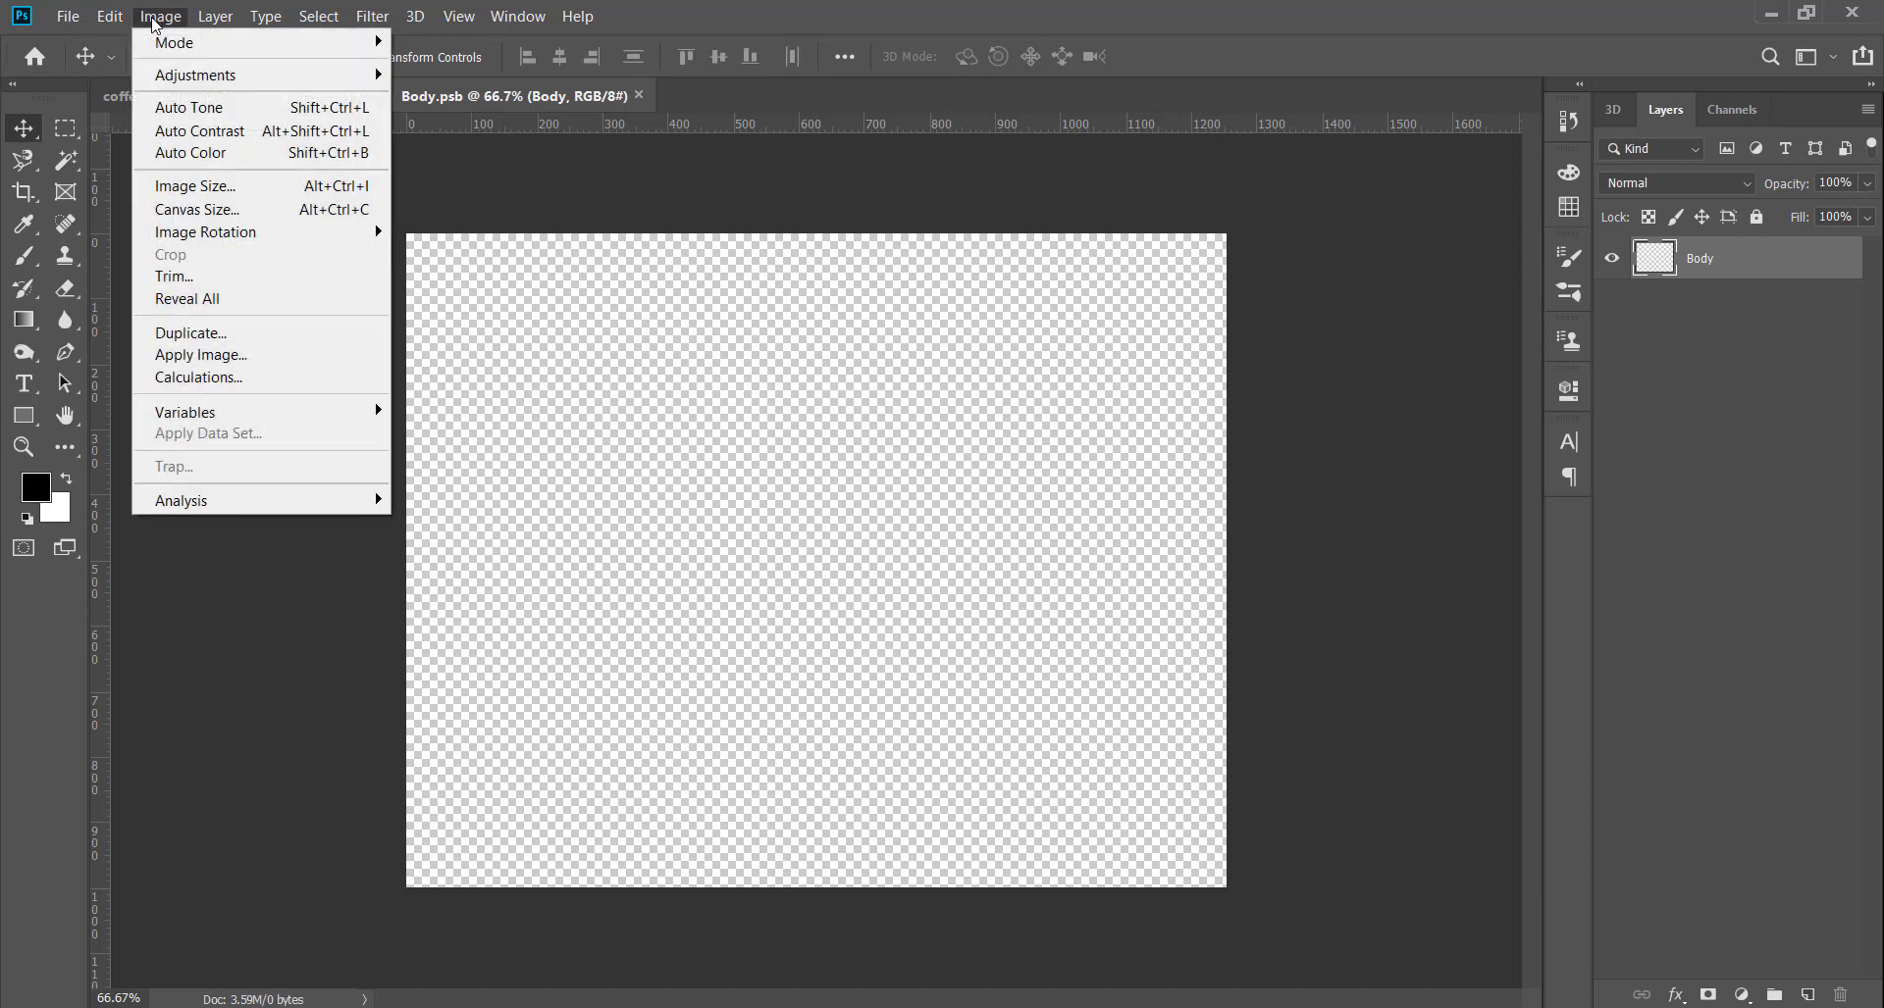
click(273, 210)
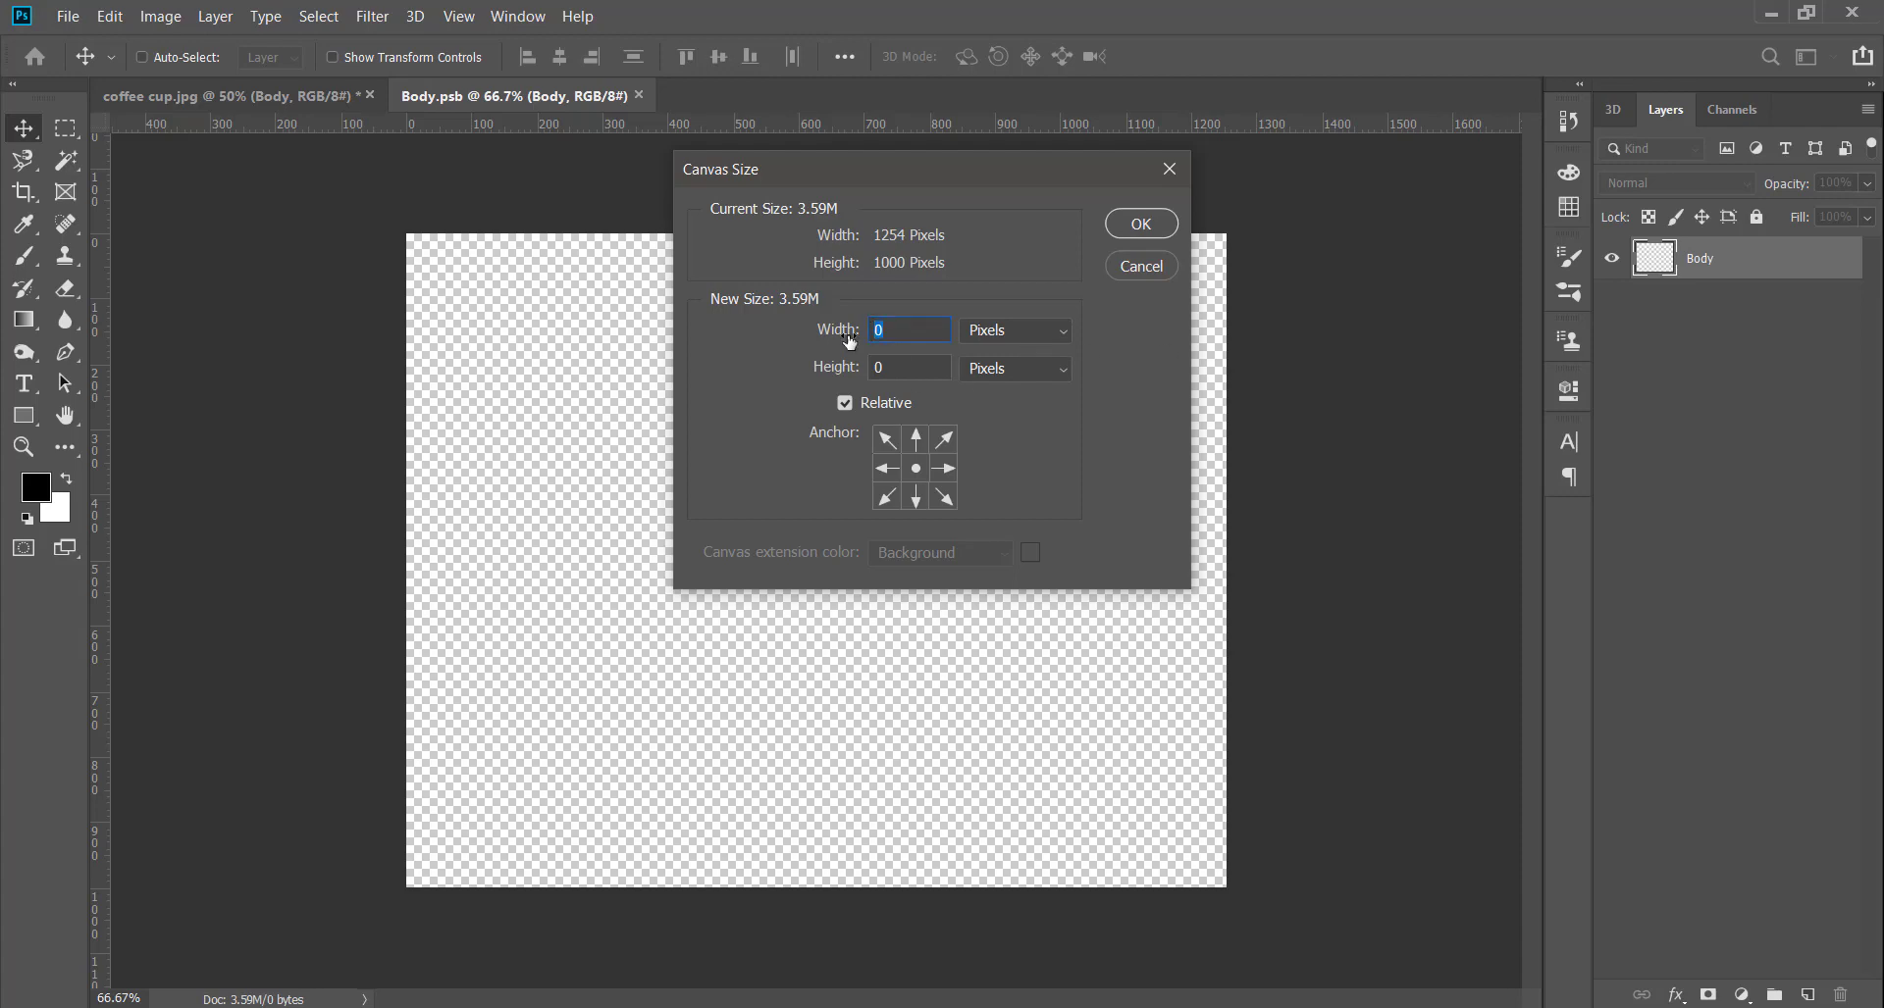
text(200400)
key(Return)
key(ctrl+minus)
key(ctrl+minus)
key(ctrl+minus)
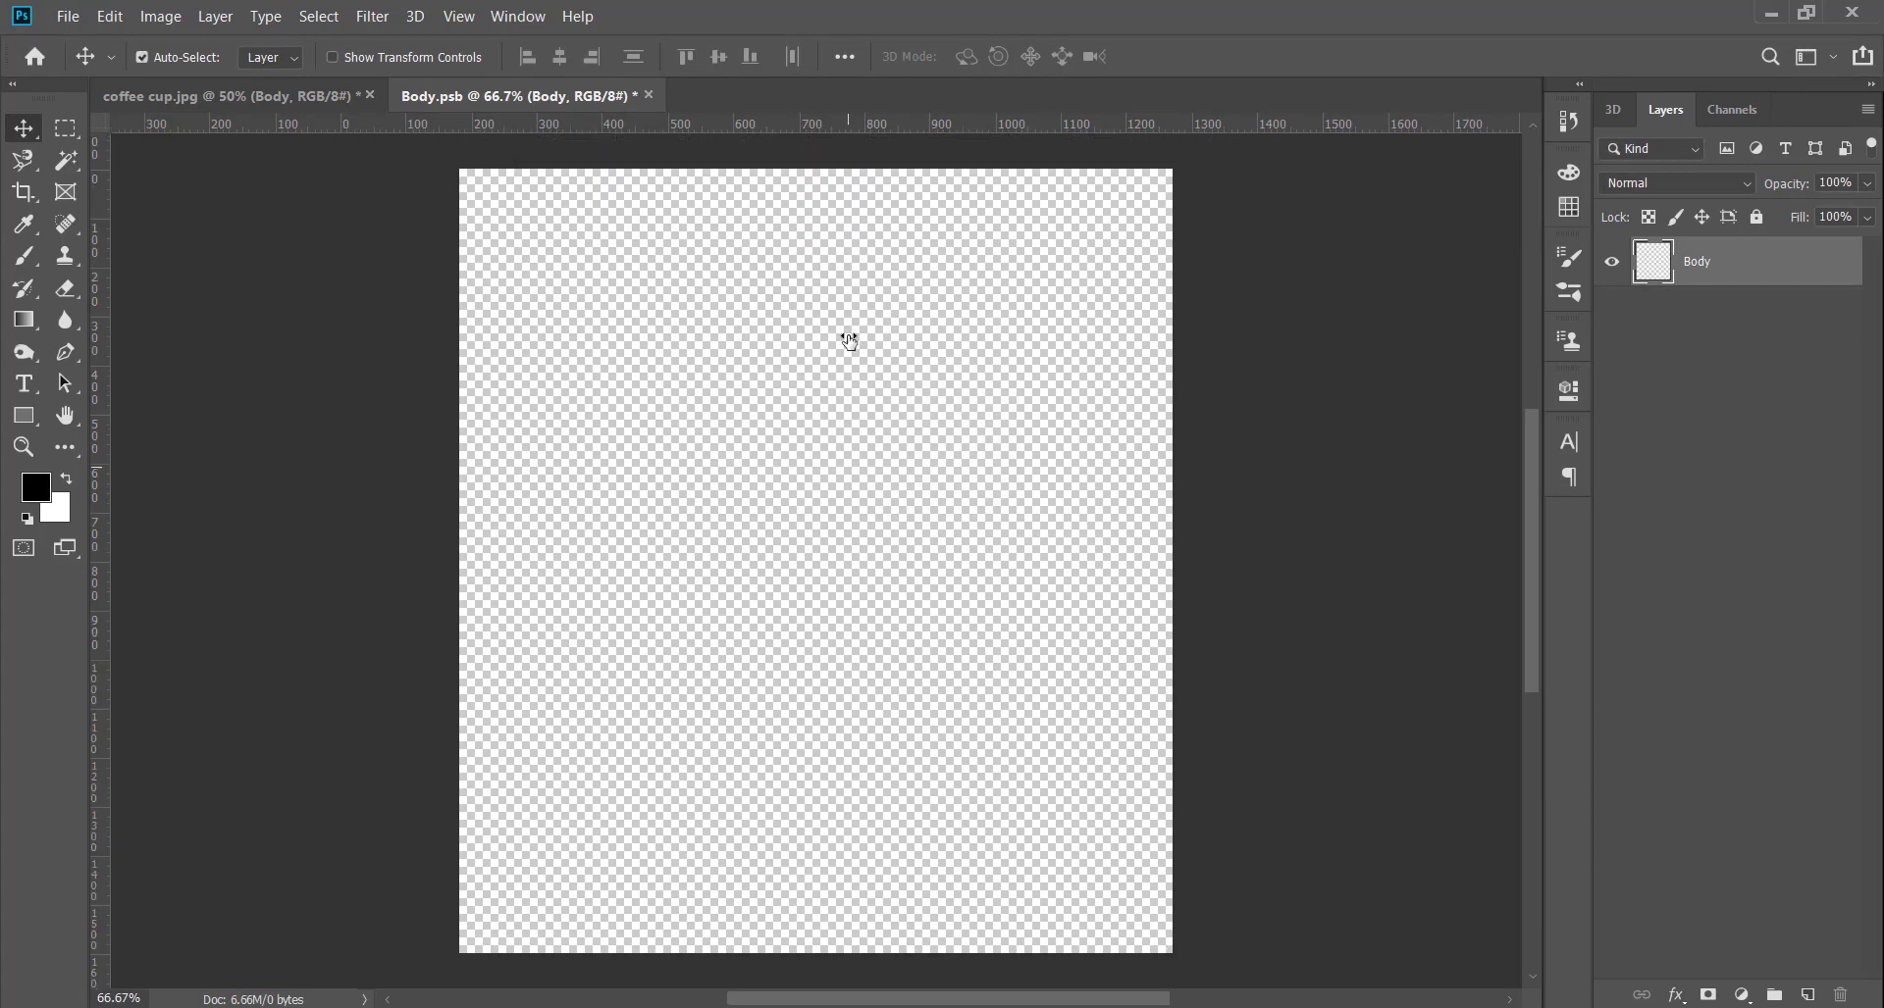
key(ctrl+plus)
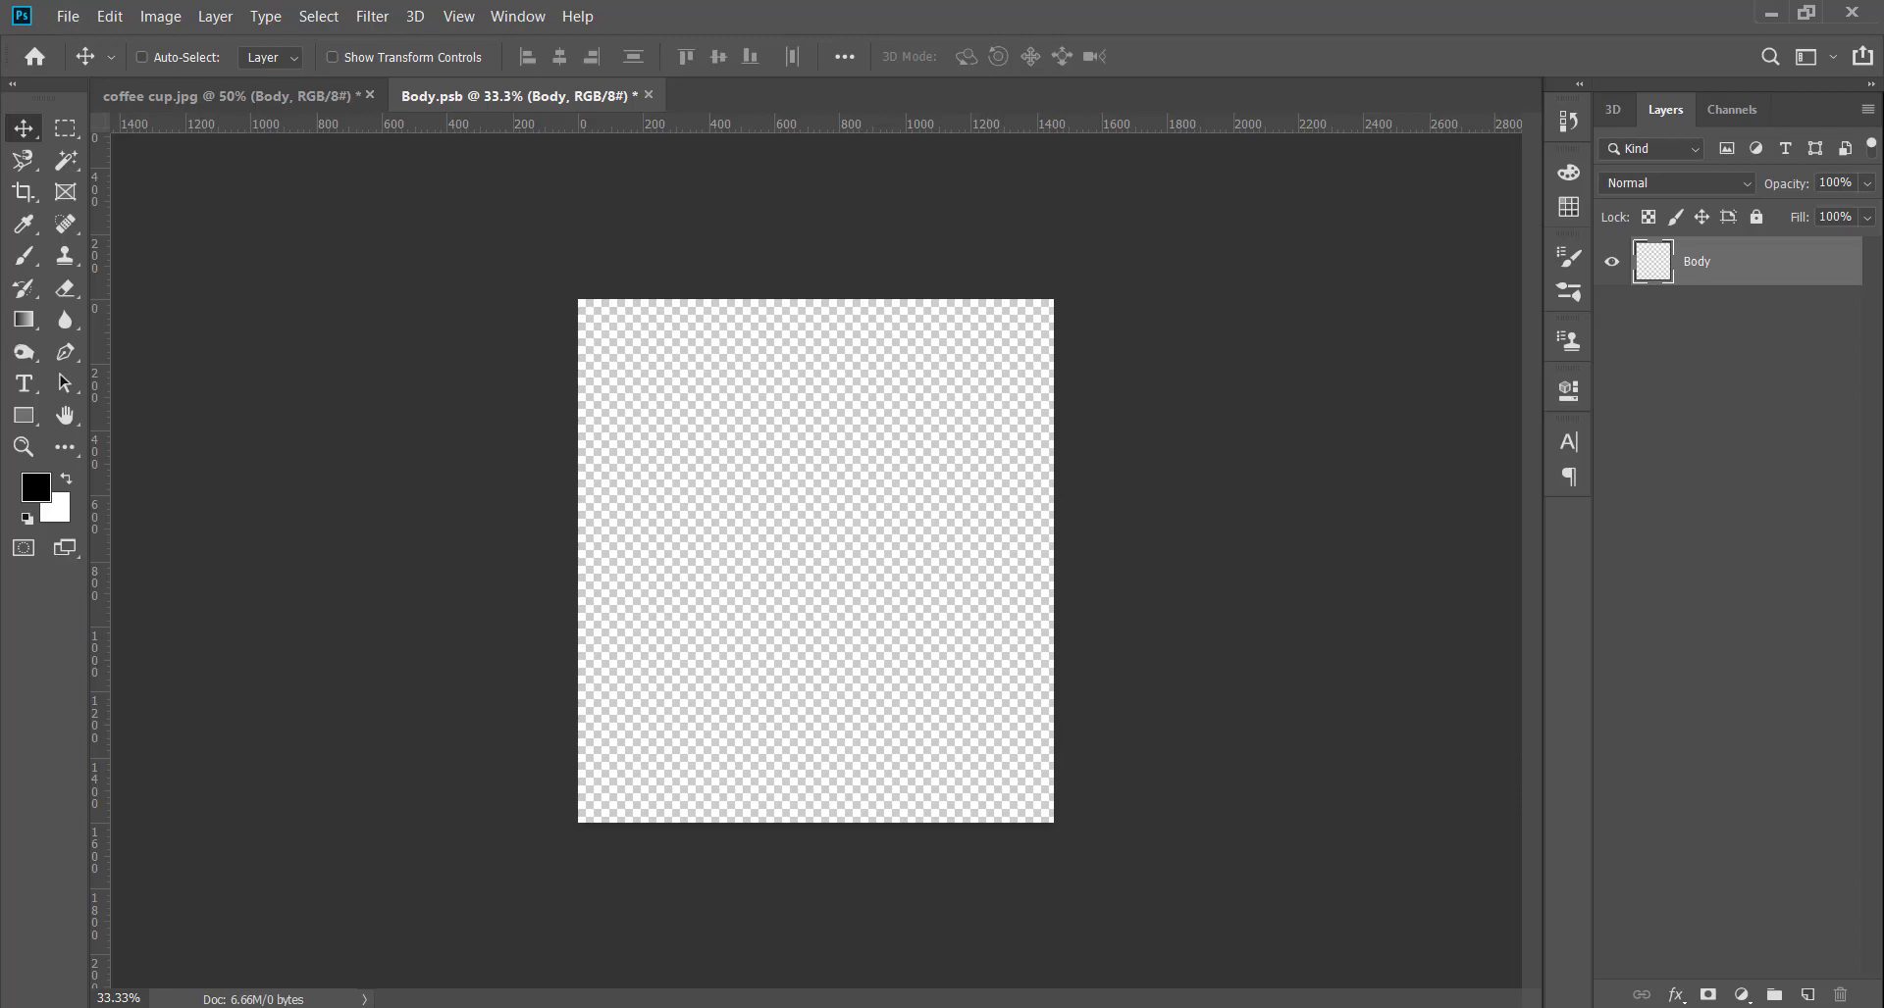
Switch to the Chrome image search, copy the black Vecteezy coffee pattern, and paste it into Body.psb in Photoshop.
click(698, 927)
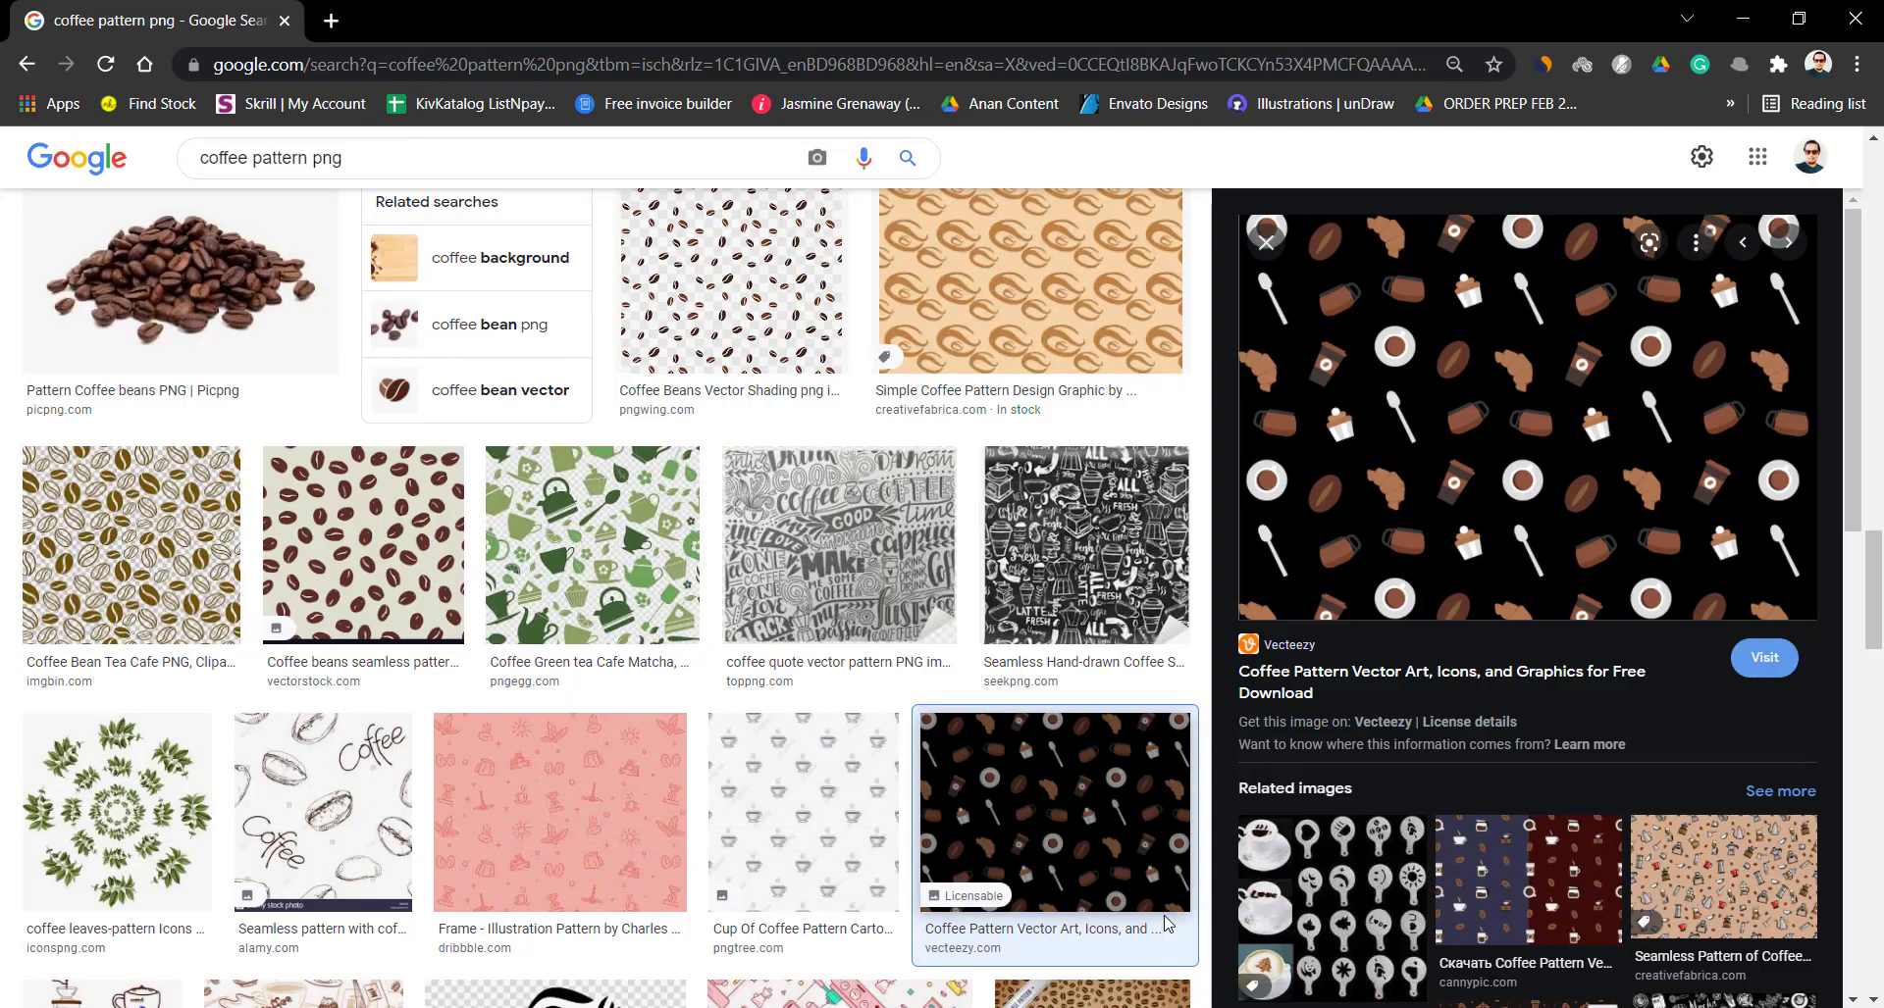
right_click(1432, 351)
click(1482, 664)
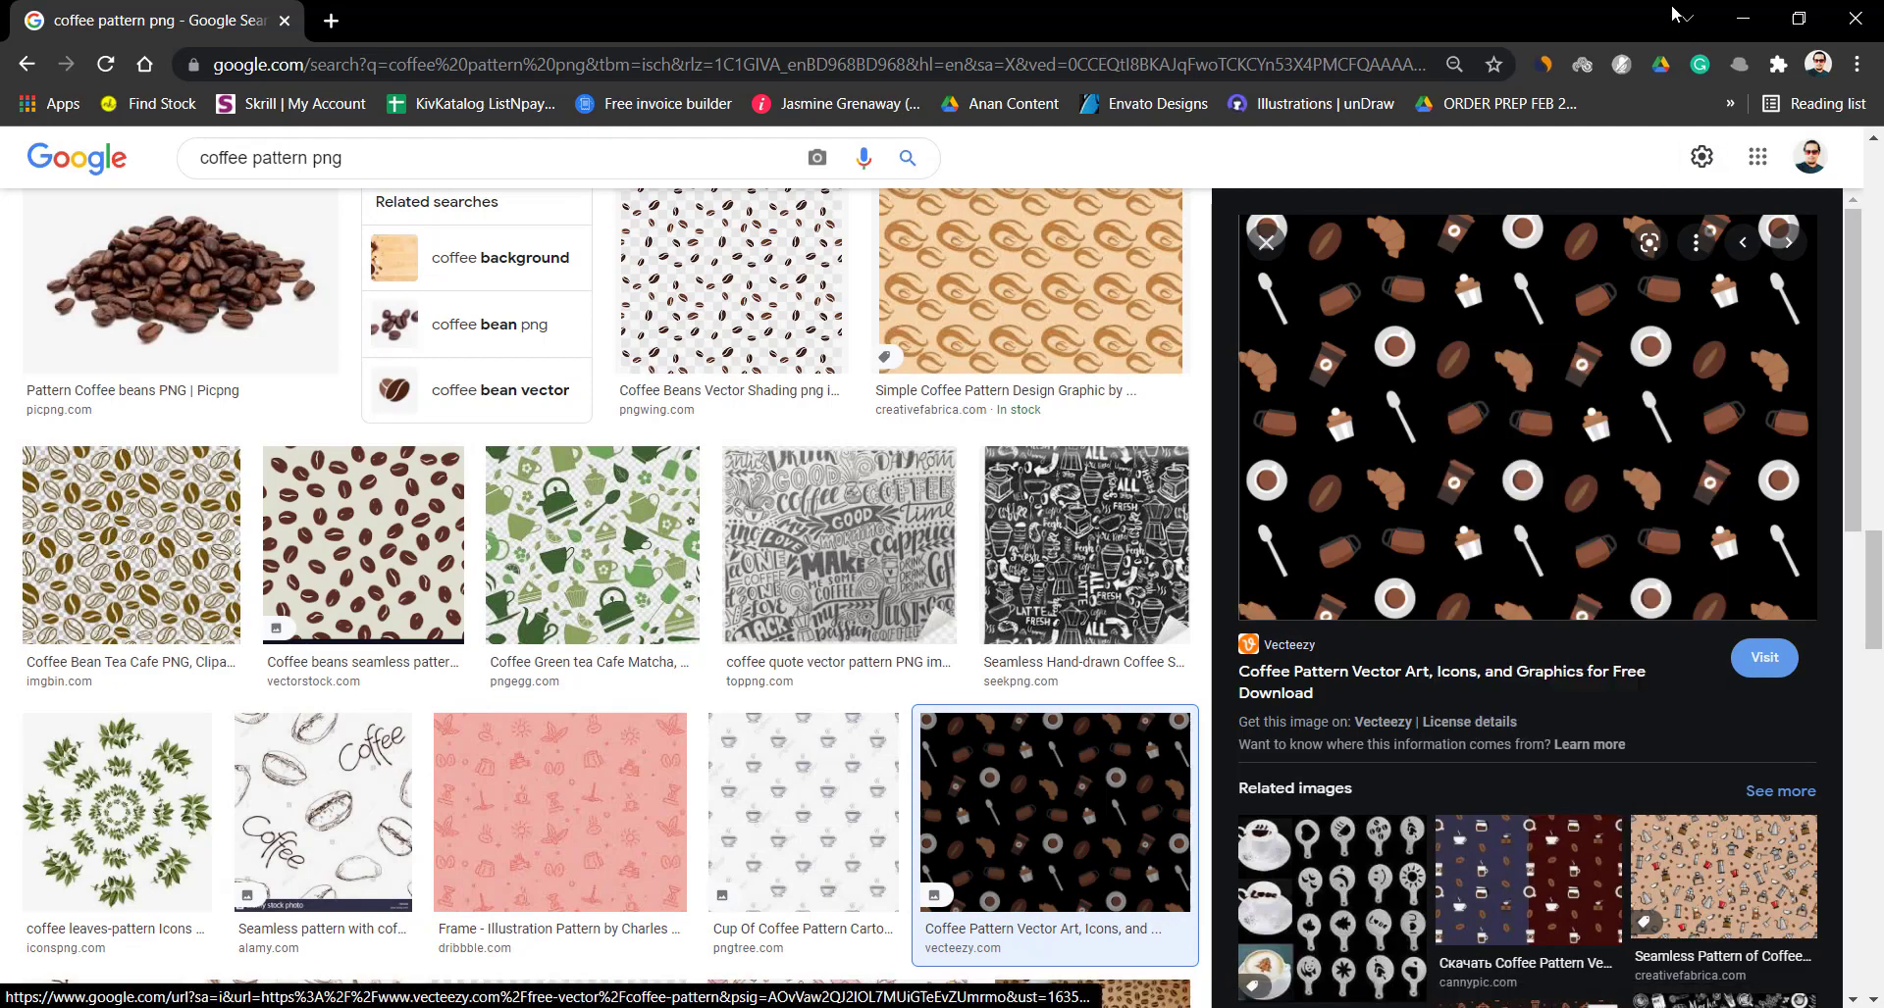
click(1743, 18)
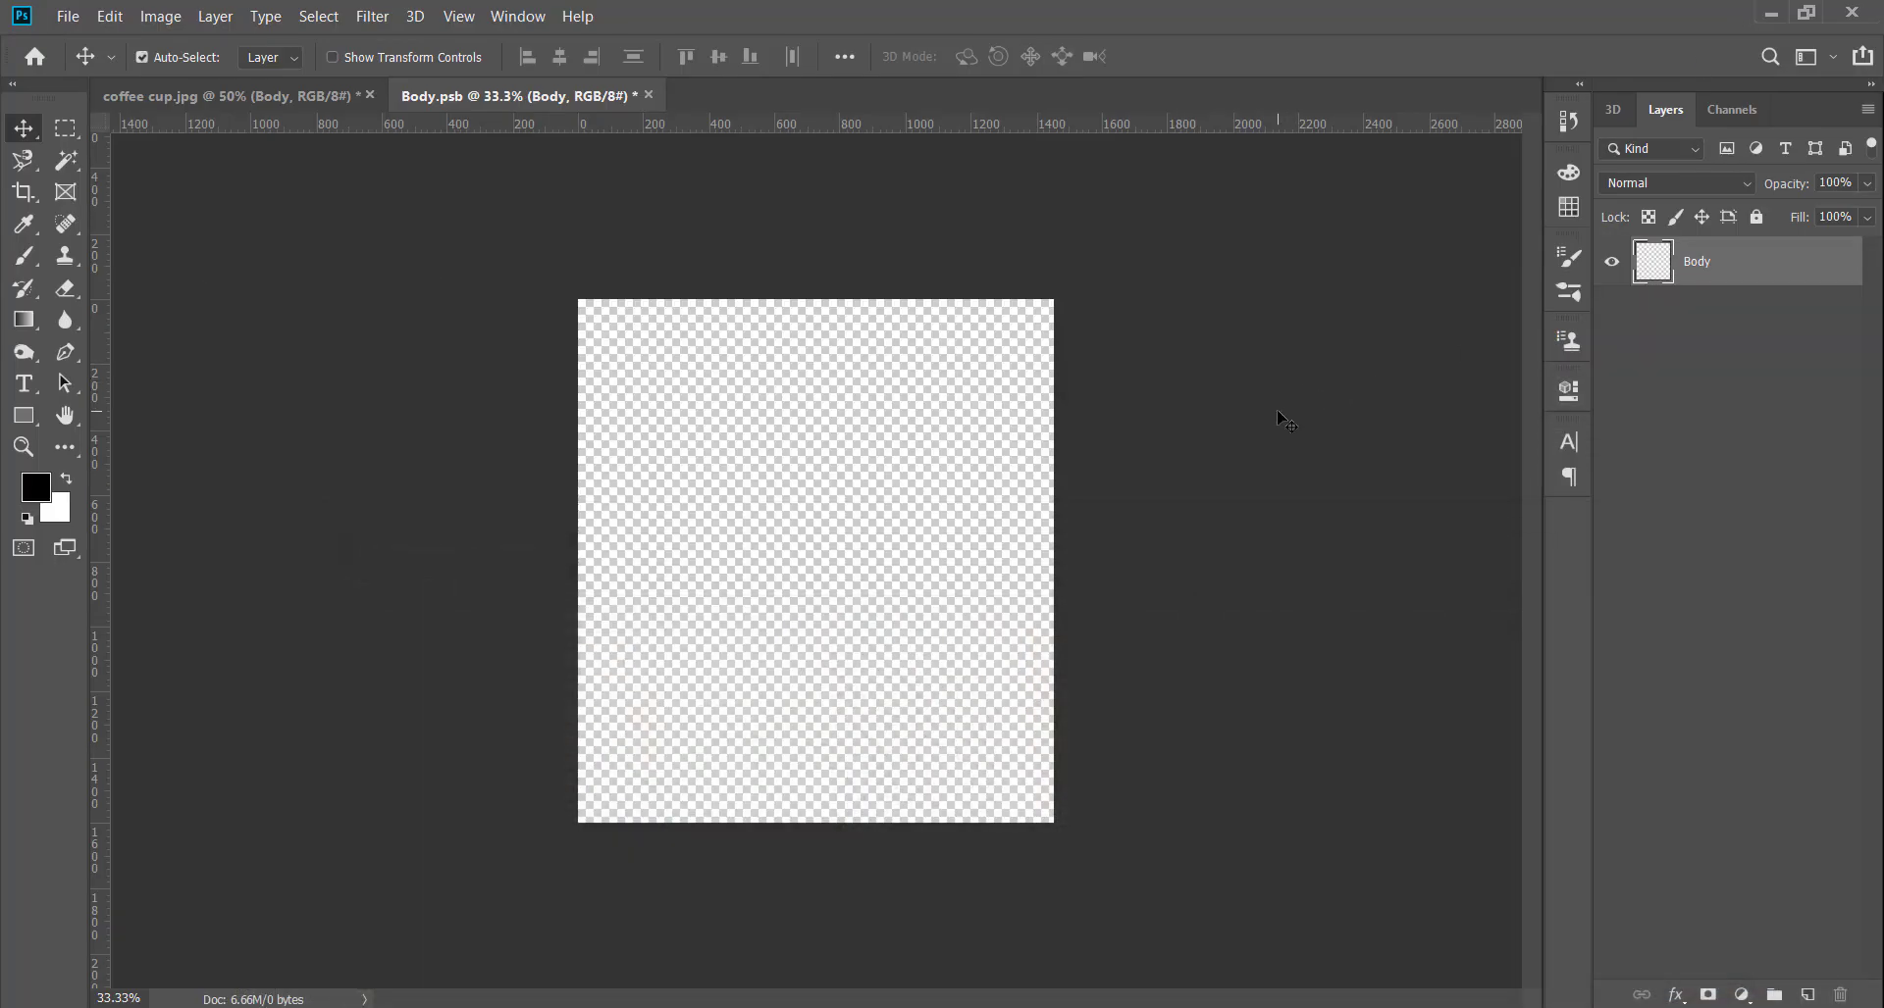
key(ctrl+v)
Scale the pasted coffee pattern proportionally about its centre to span the full canvas width.
key(ctrl+t)
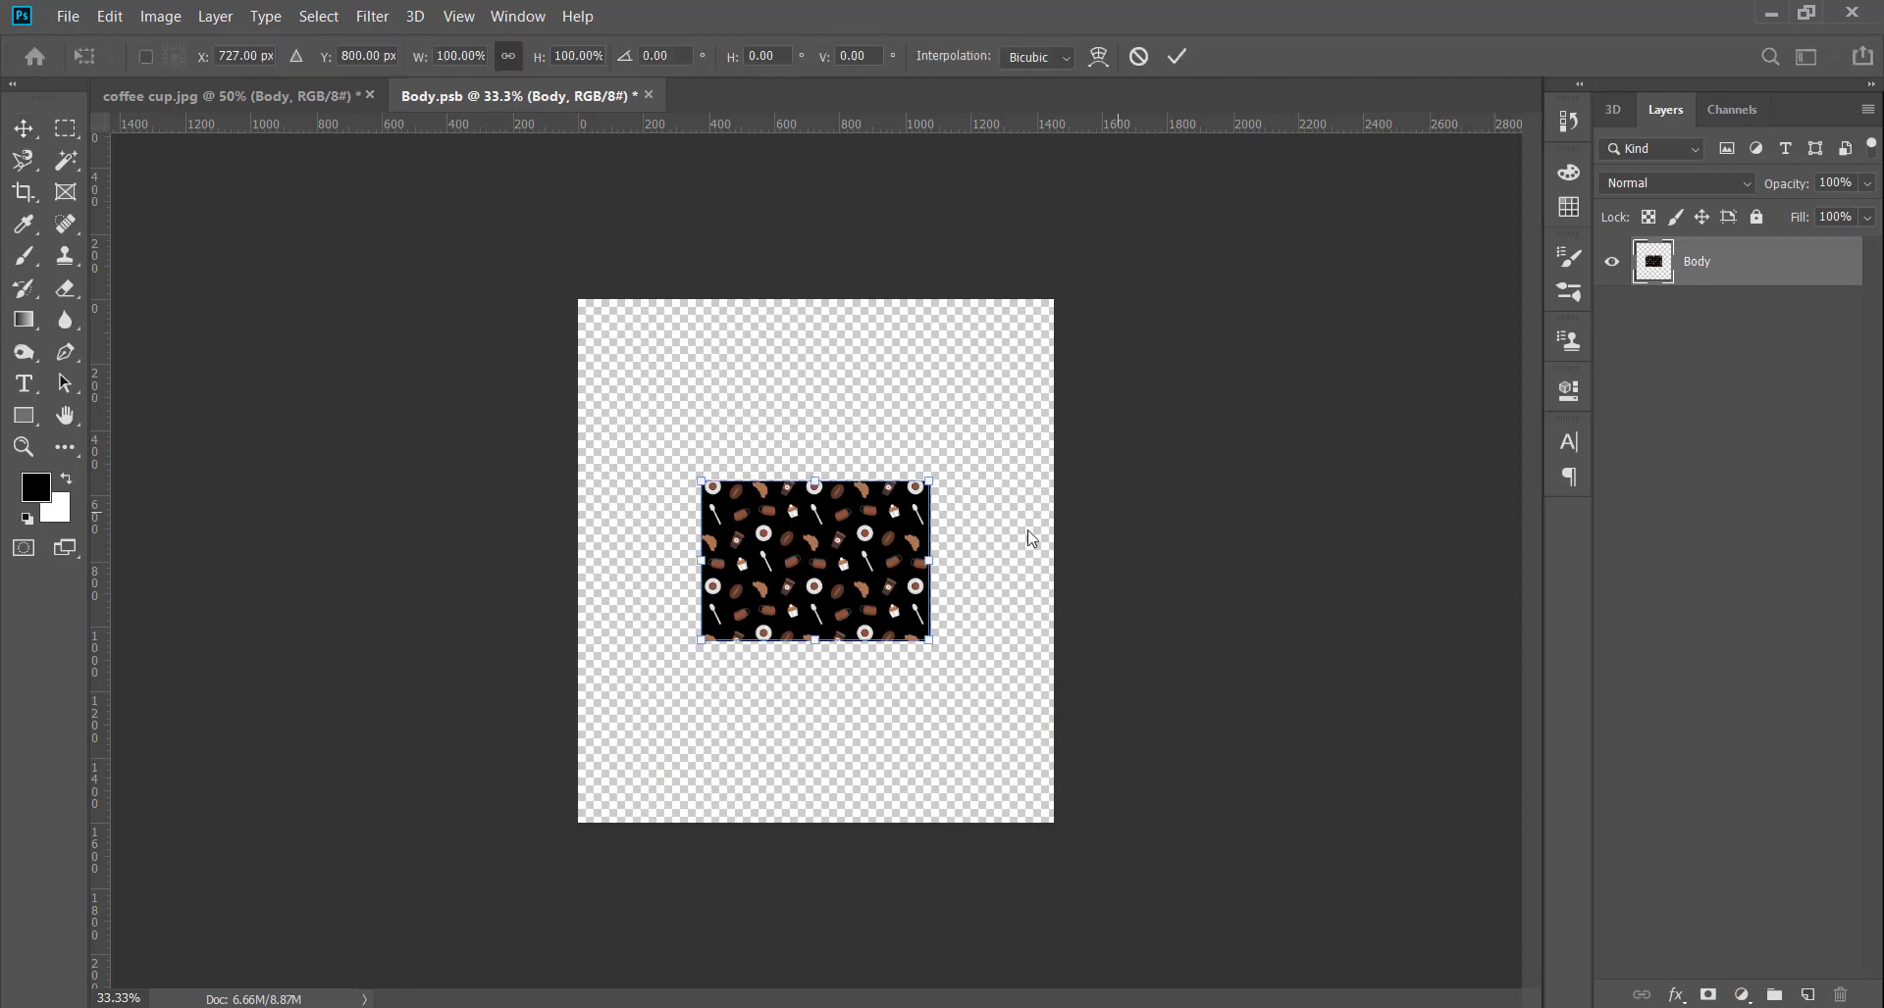
drag(930, 561, 1058, 563)
drag(699, 560, 579, 552)
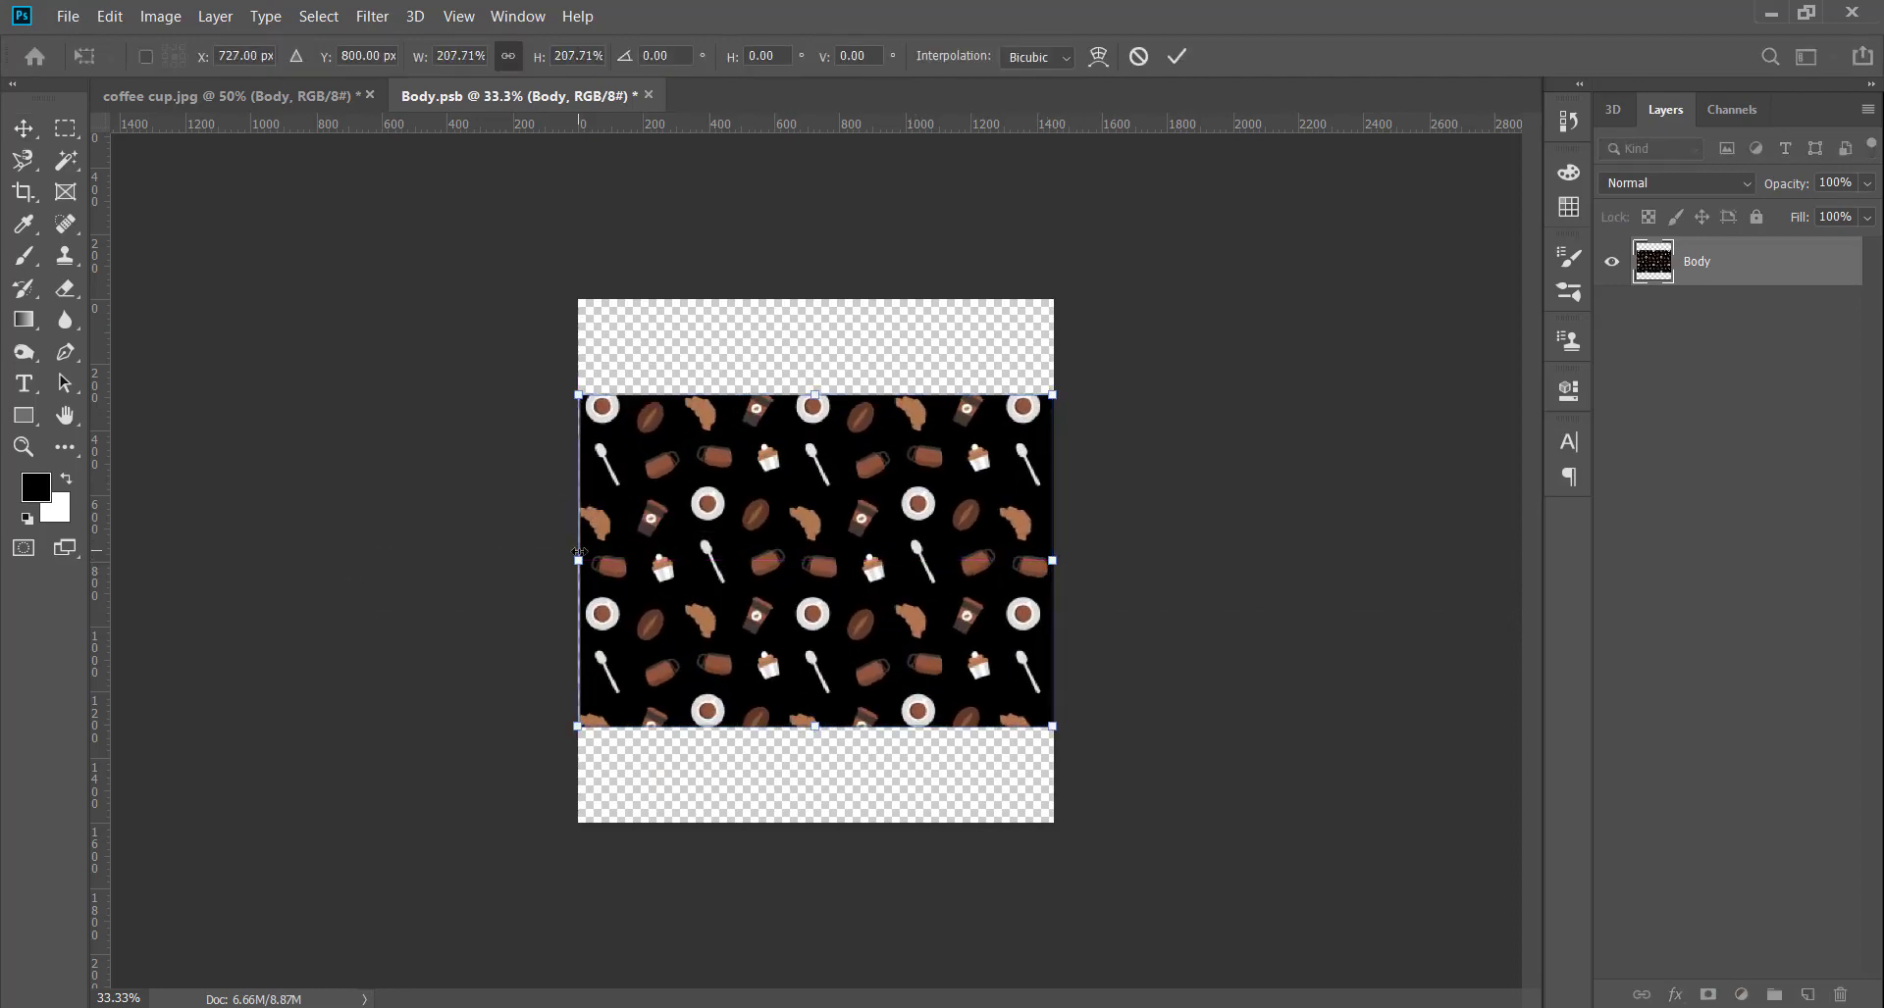
drag(1061, 561, 1073, 561)
key(Return)
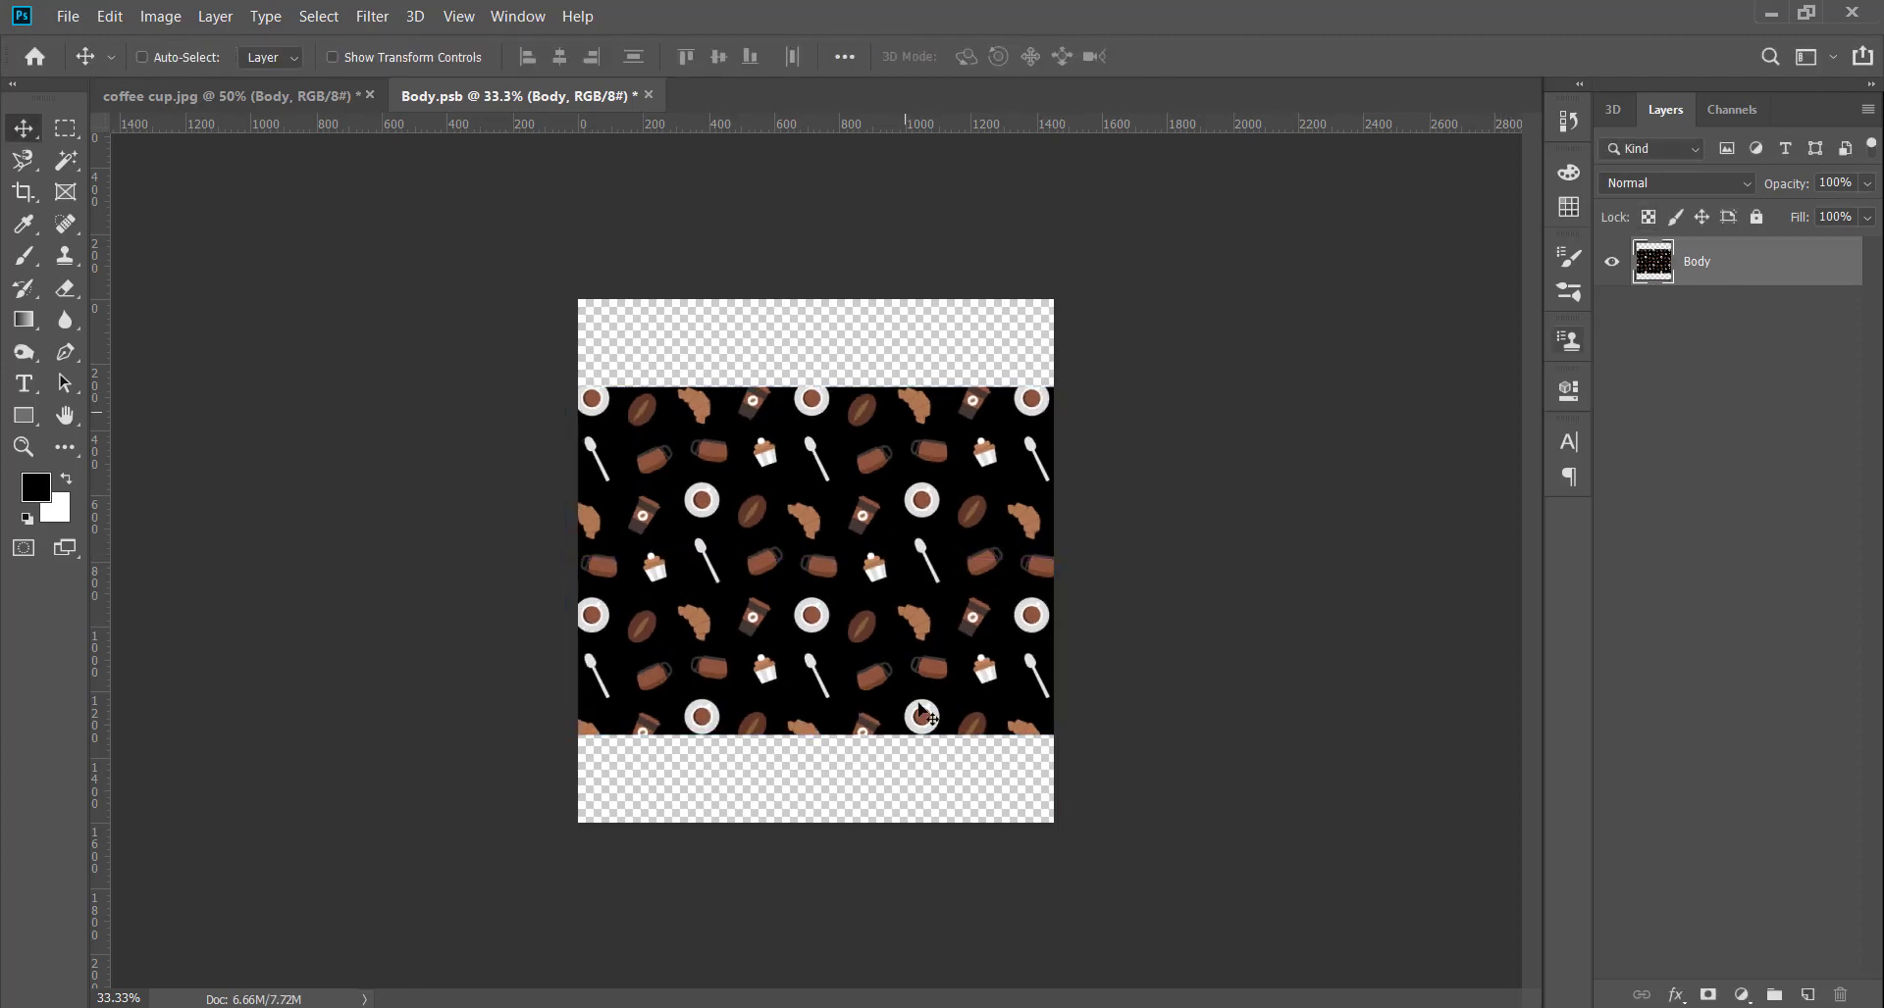
Add a Solid Color fill layer beneath the coffee pattern in brown #8e543c, sampled from a mug in the pattern.
click(1745, 993)
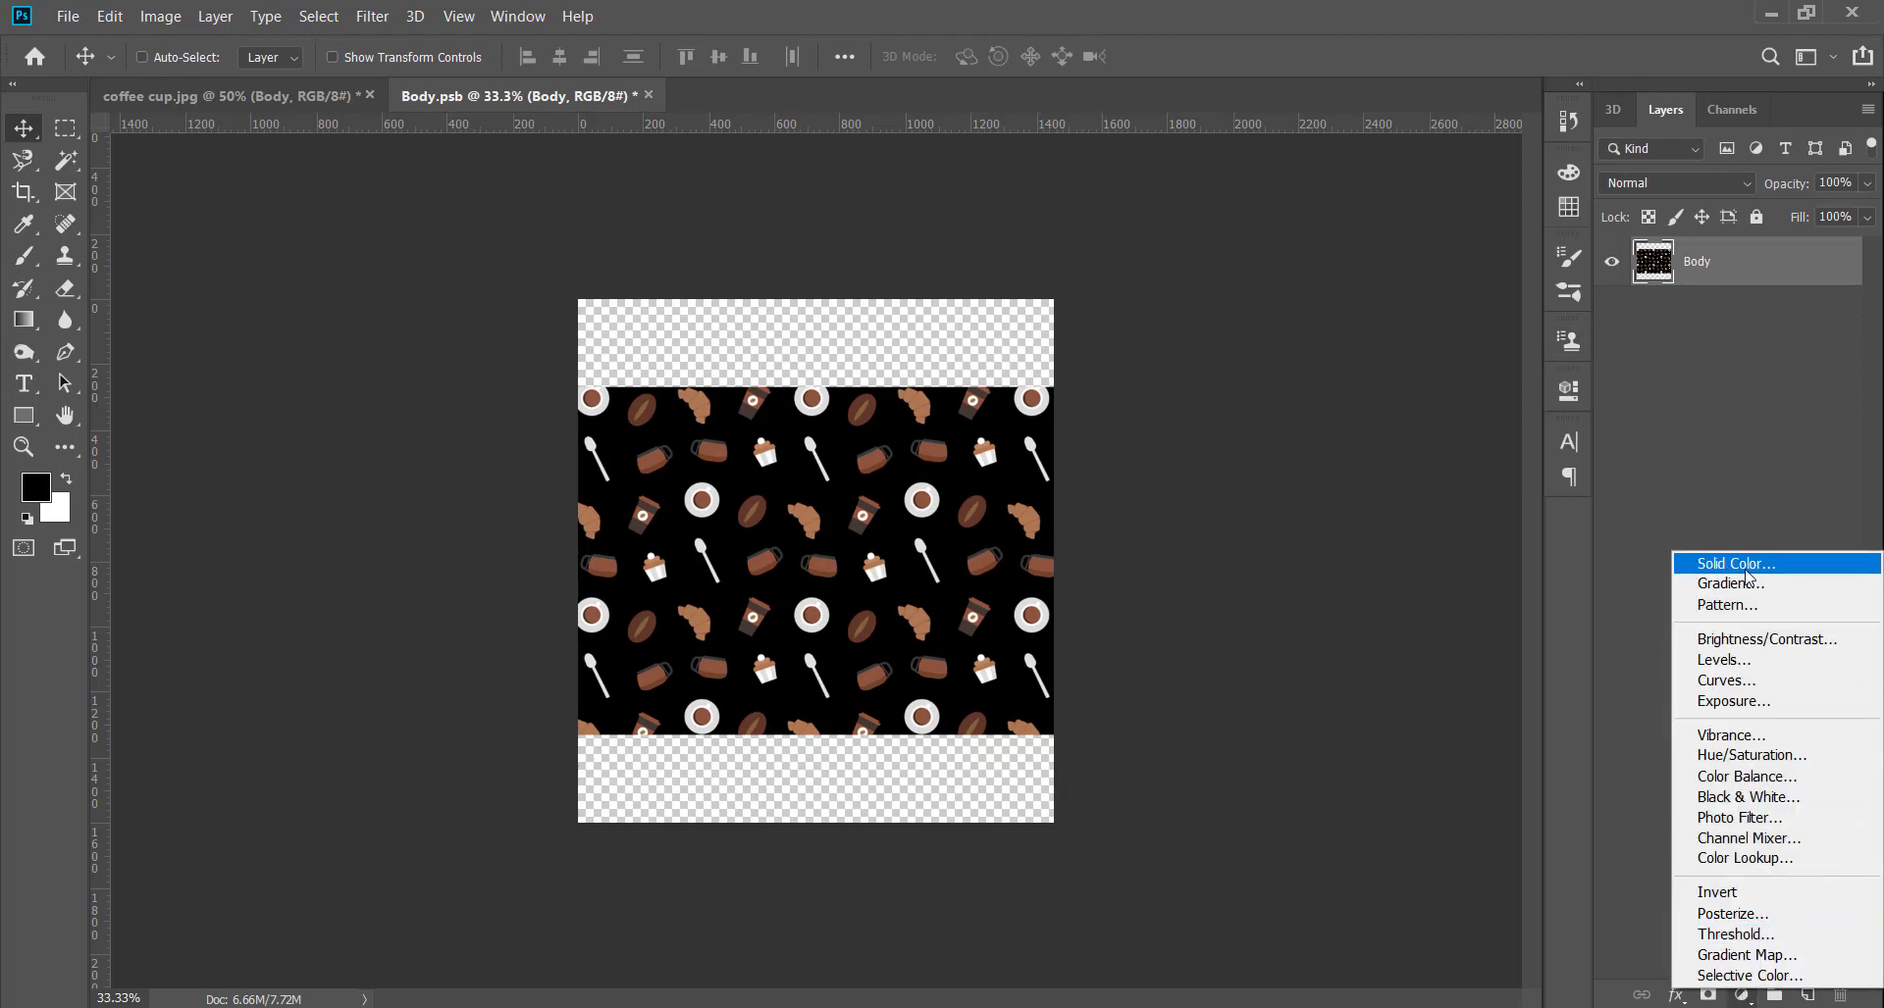
click(1744, 565)
click(1692, 245)
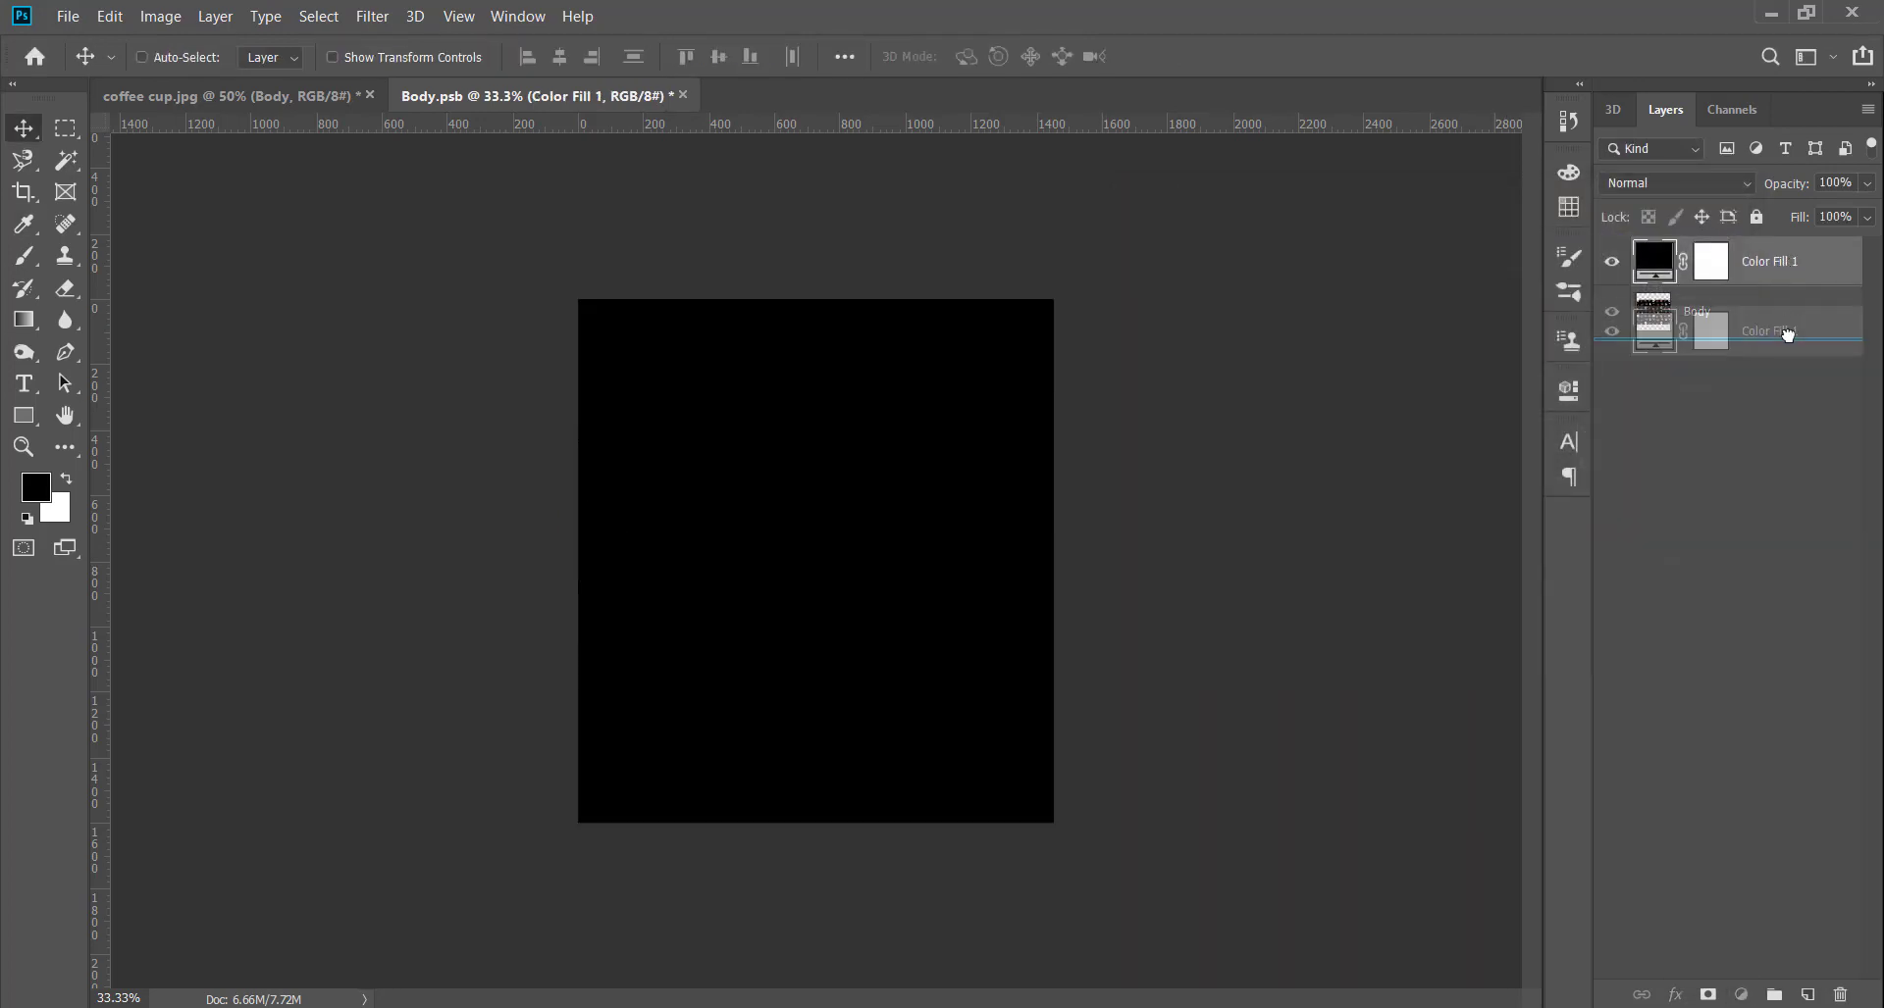
drag(1654, 260, 1671, 316)
double_click(1670, 315)
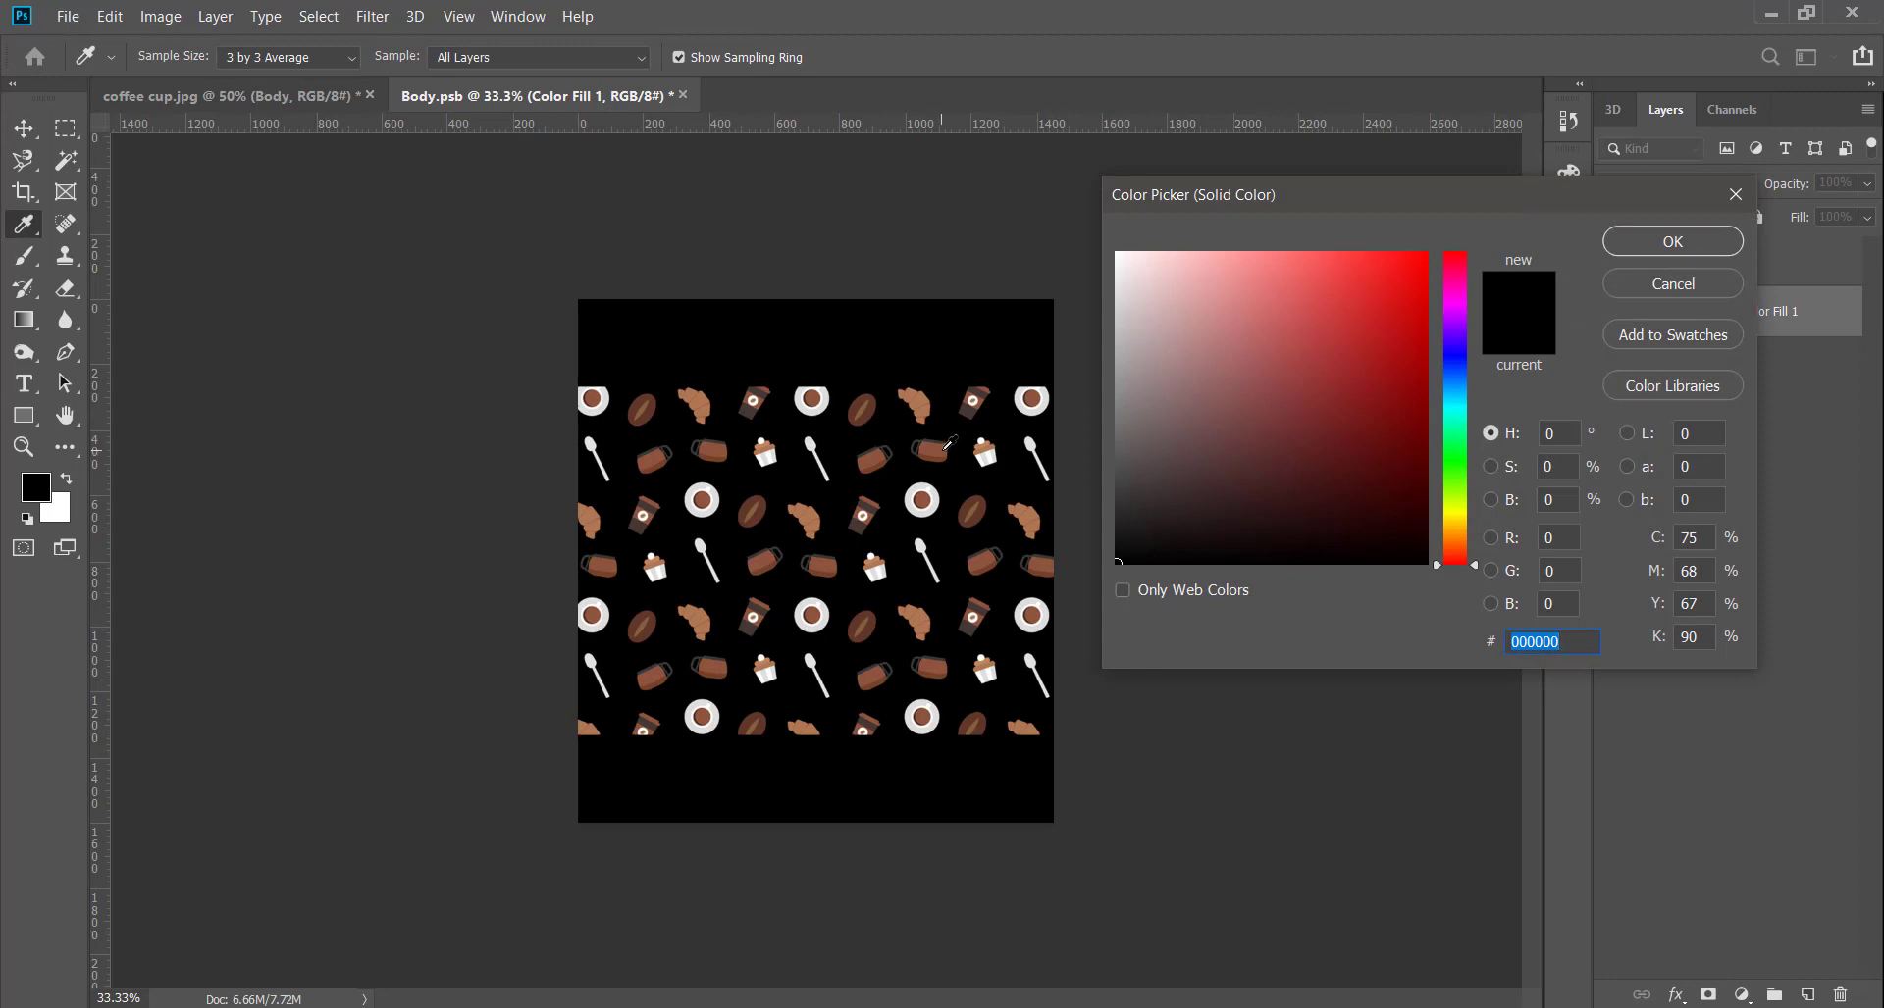
click(943, 453)
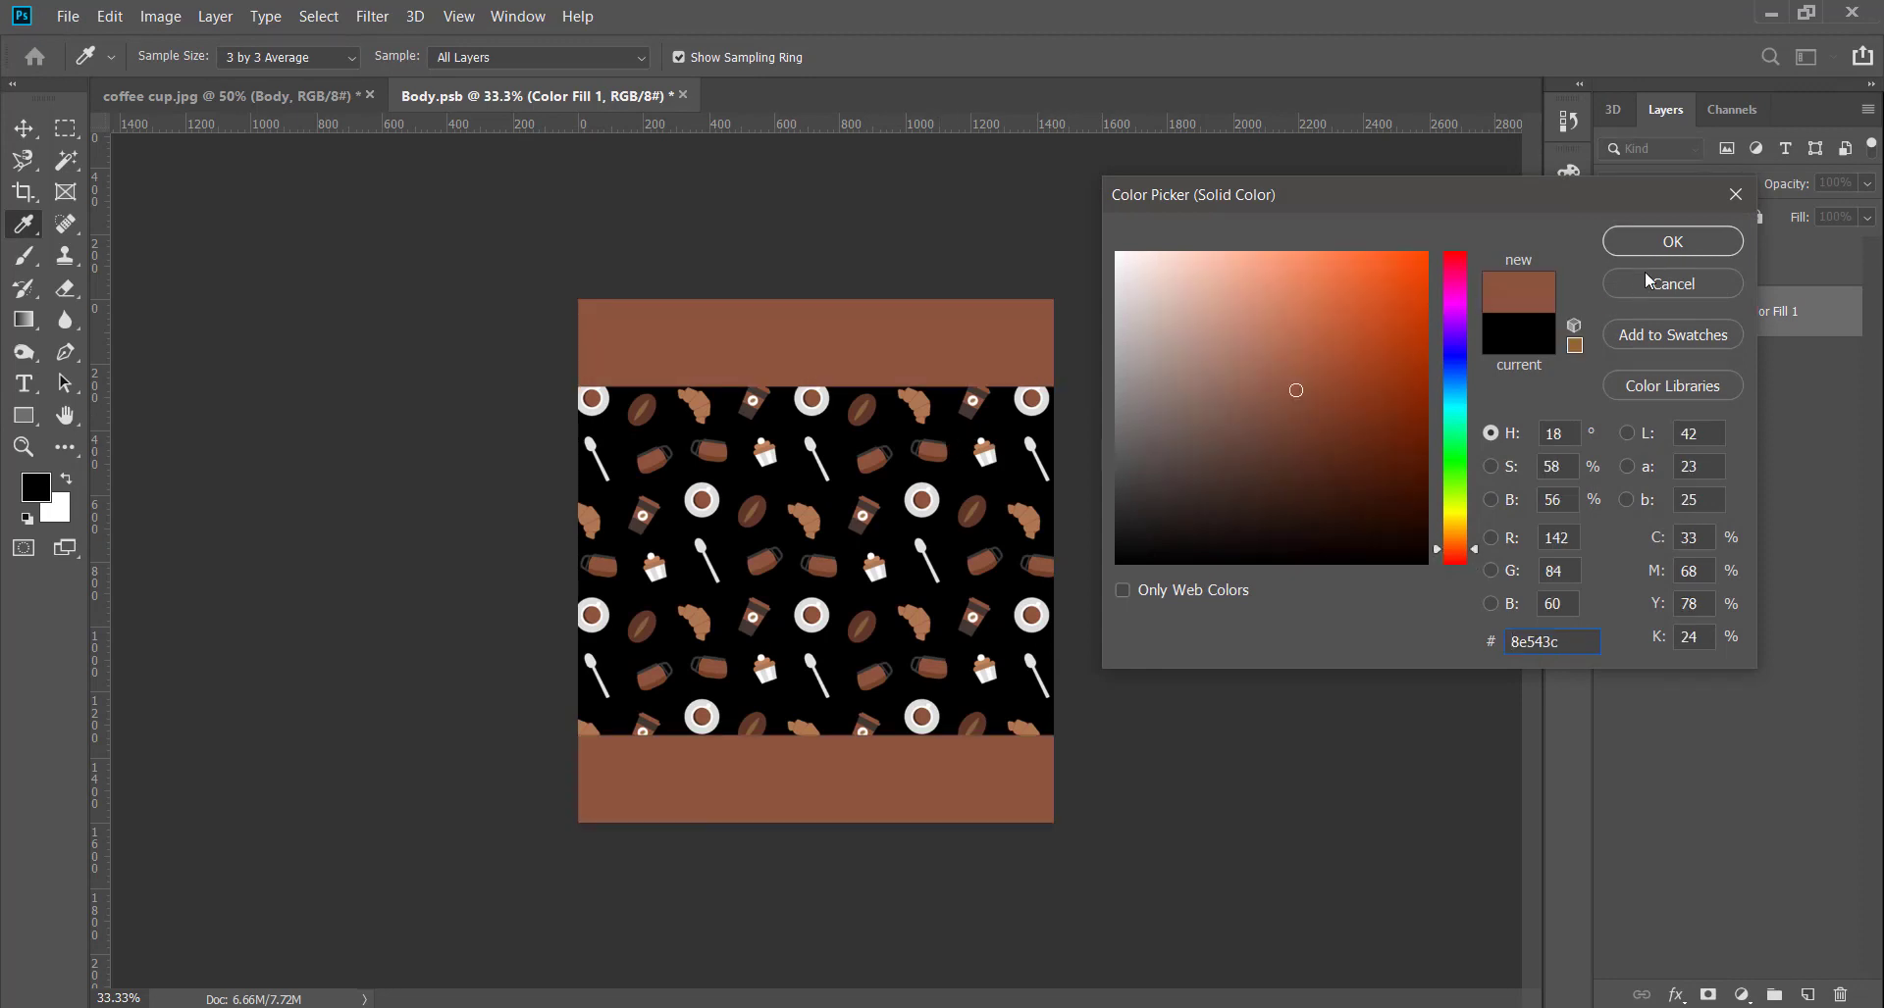
click(1672, 245)
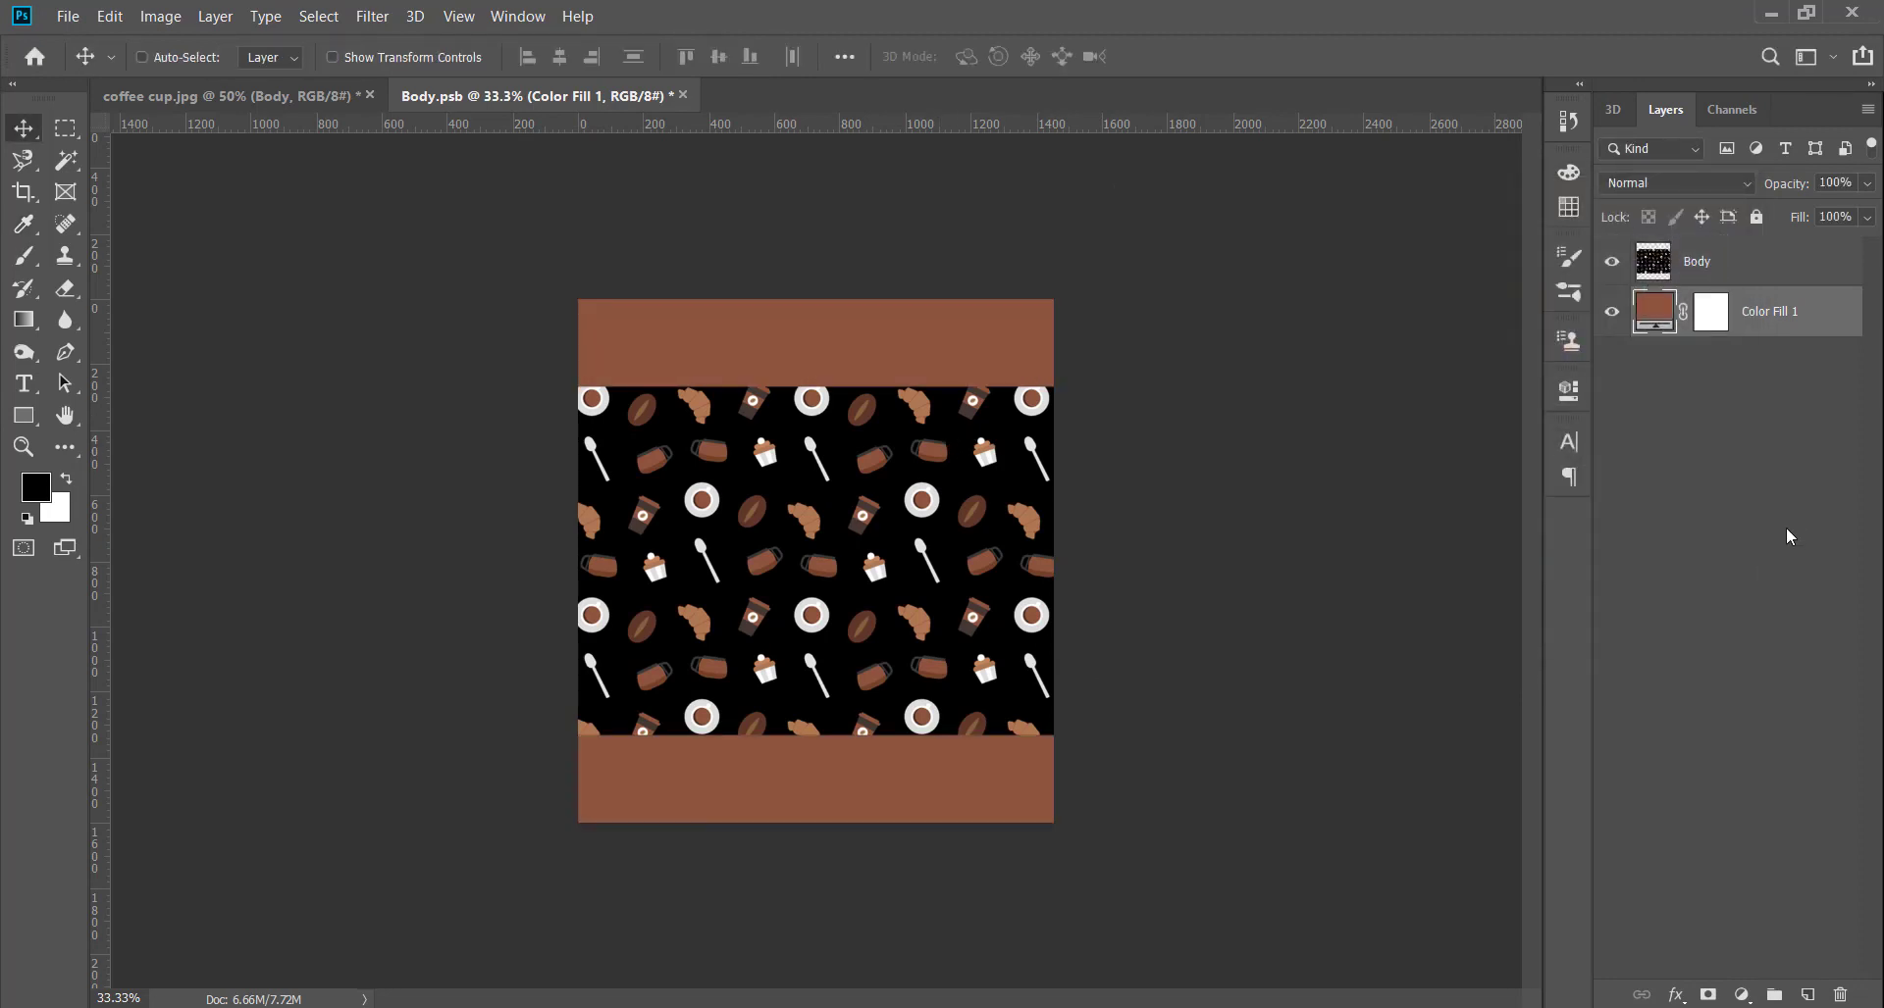
Save and close Body.psb, and scale the Body smart object to 44.88% over the cup, centred at Y 554 px.
click(683, 95)
click(909, 400)
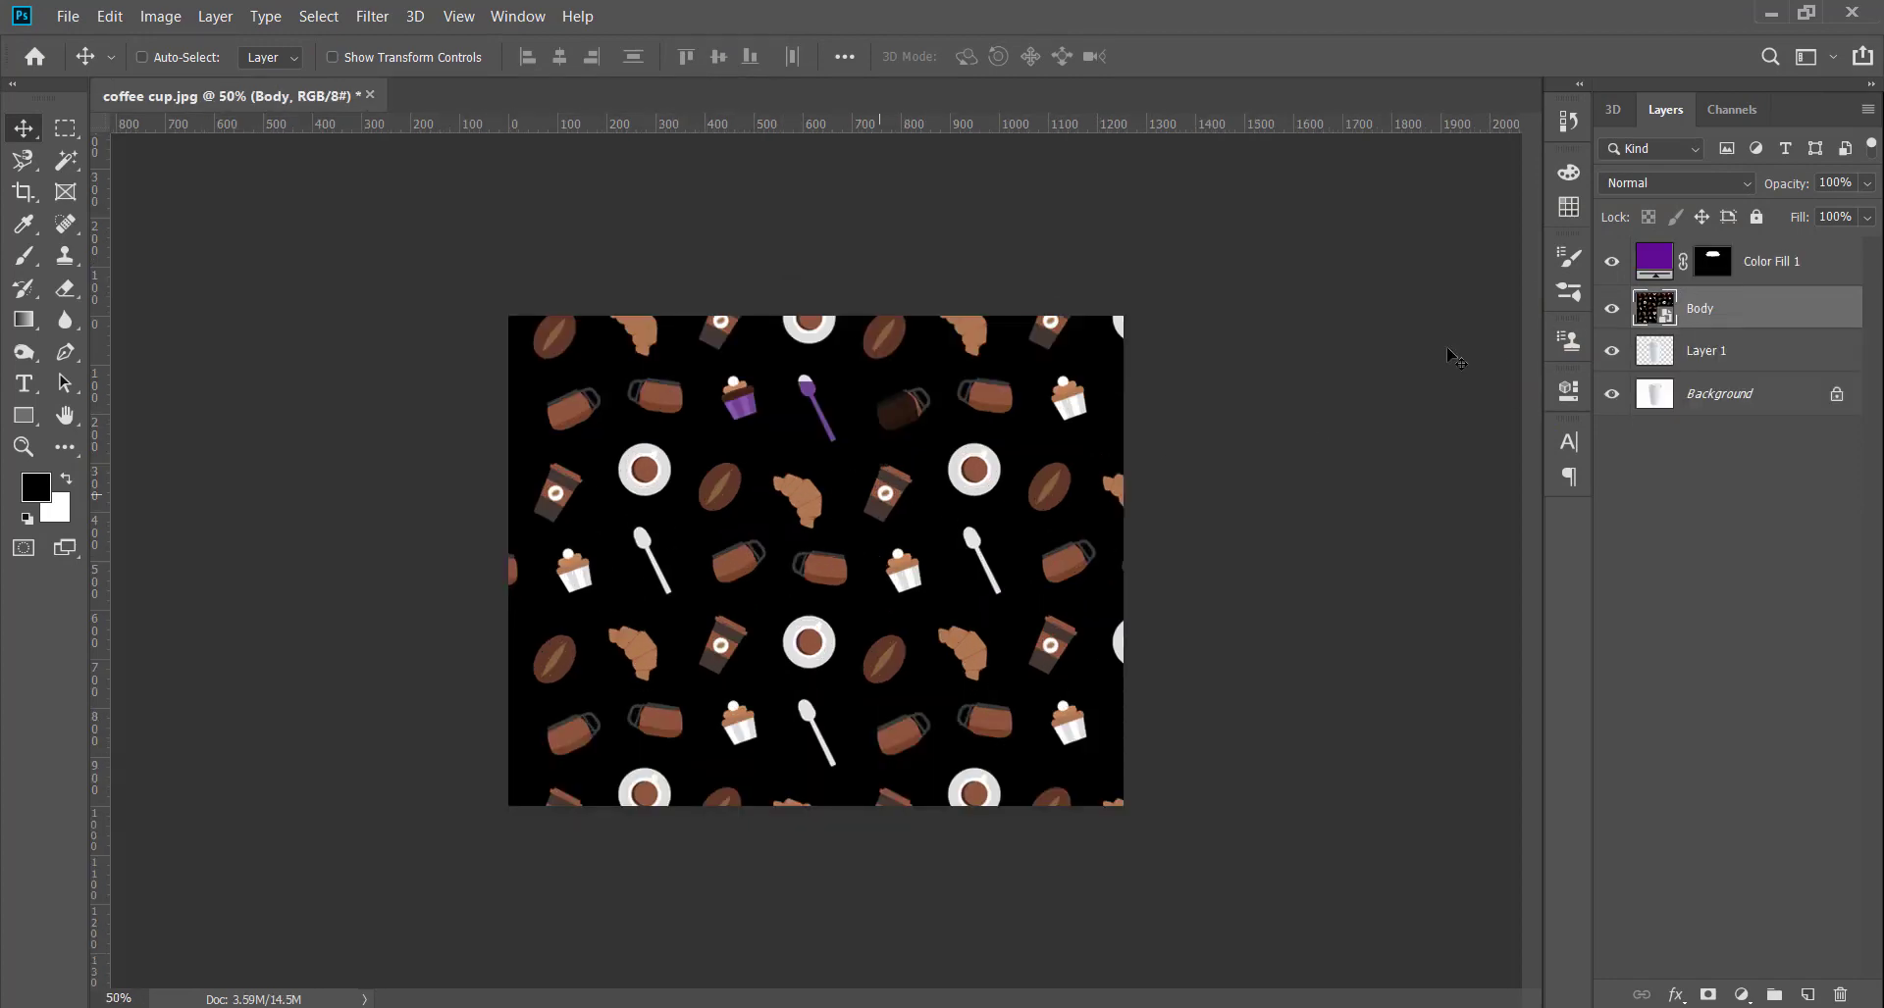
key(ctrl)
key(ctrl+t)
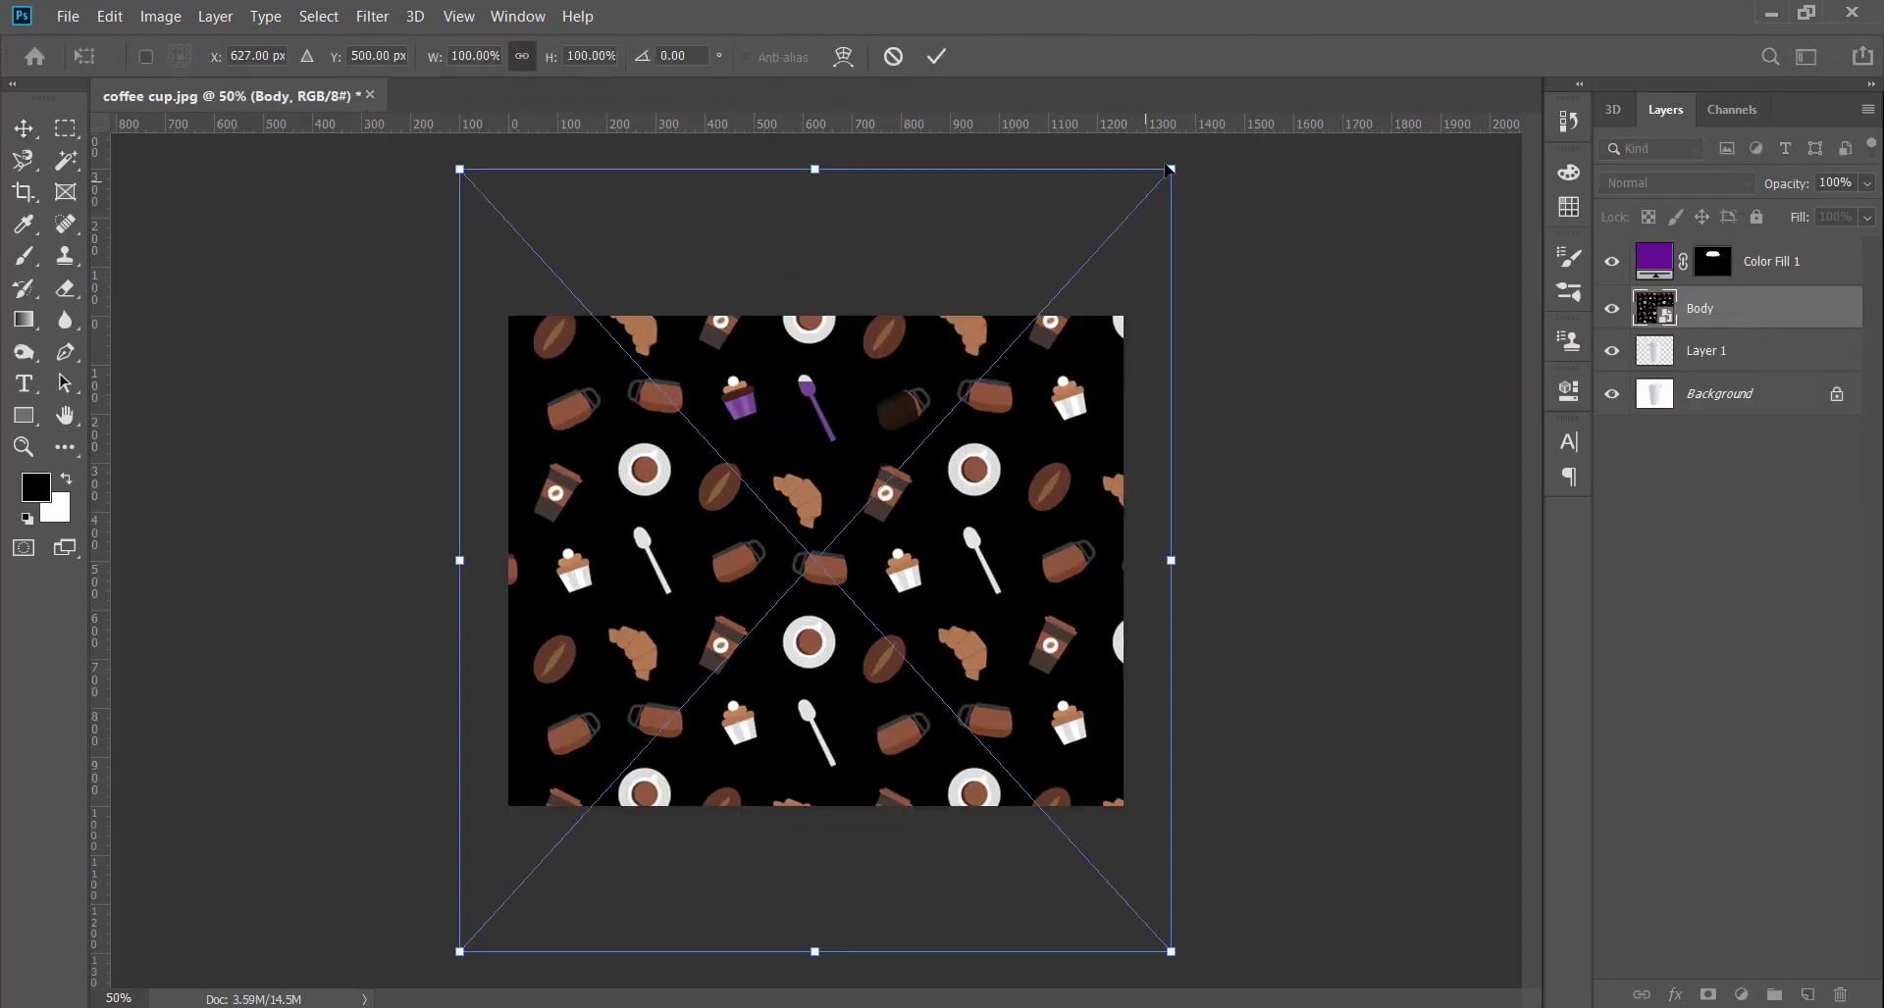
drag(1158, 185, 968, 391)
drag(880, 512, 882, 546)
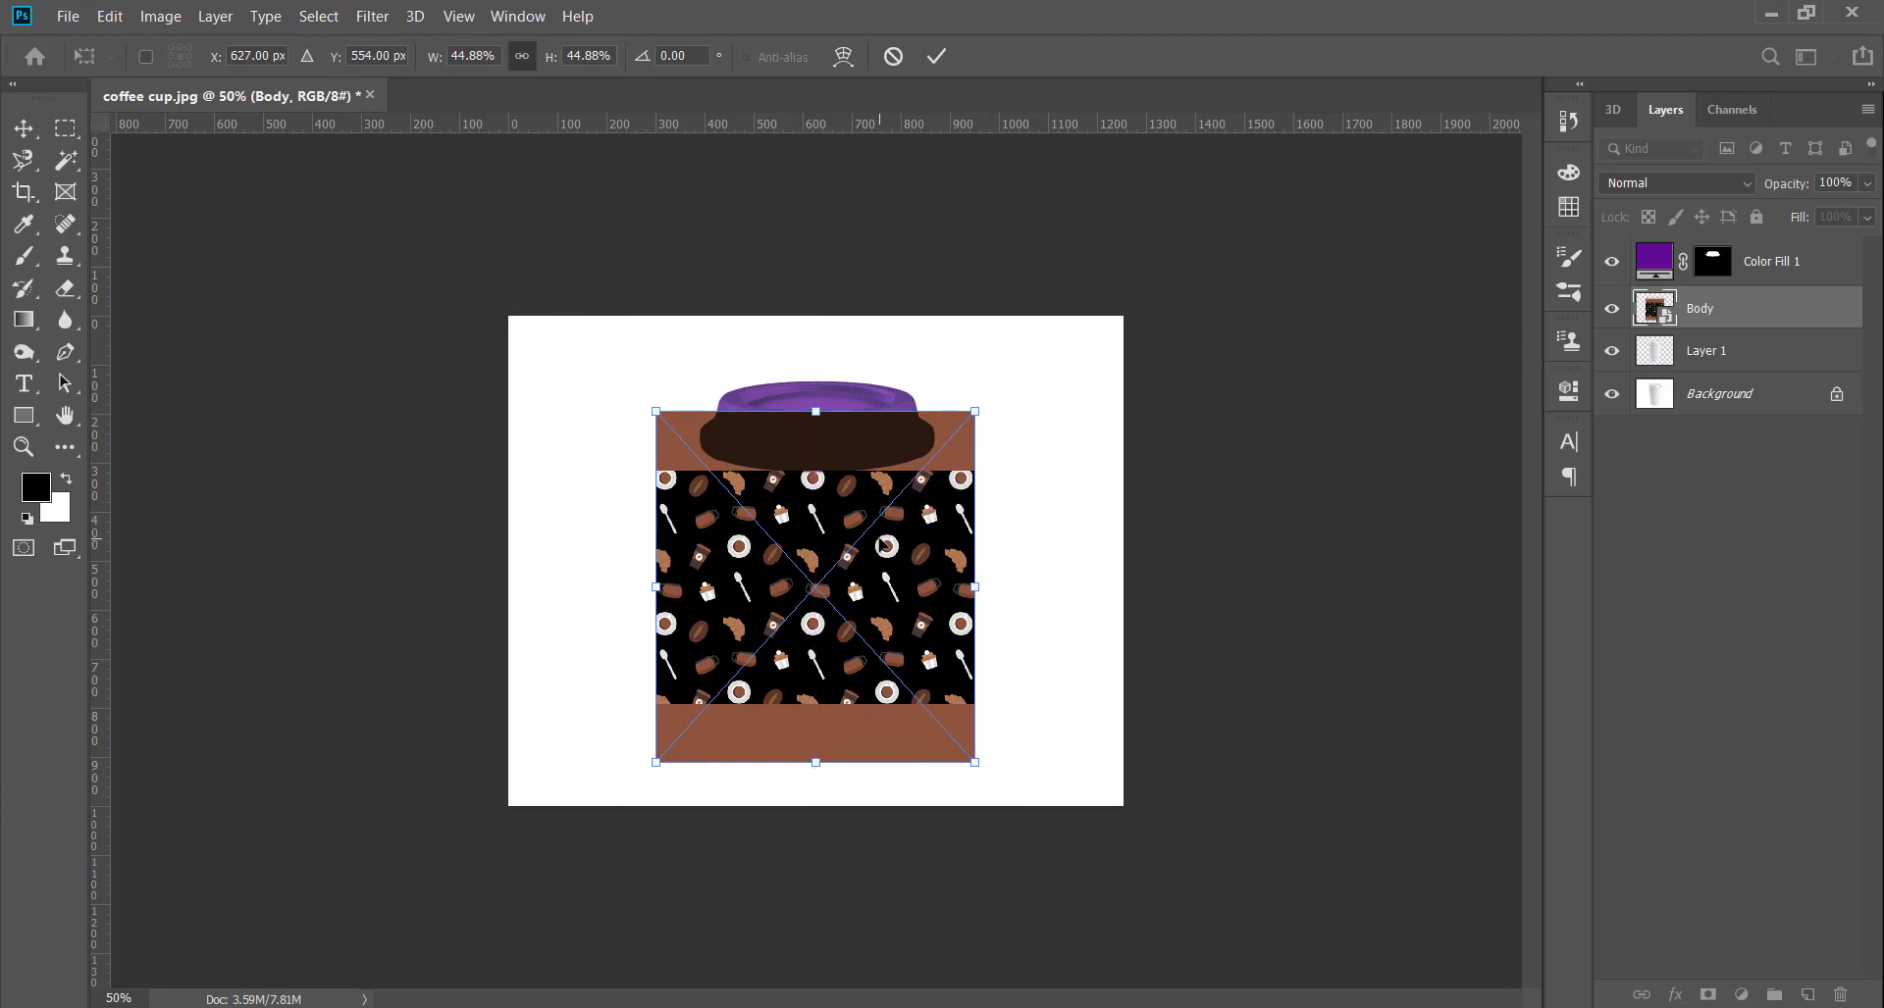
Set the Body layer to Linear Burn blending with 38% fill, committing its transform.
click(1732, 182)
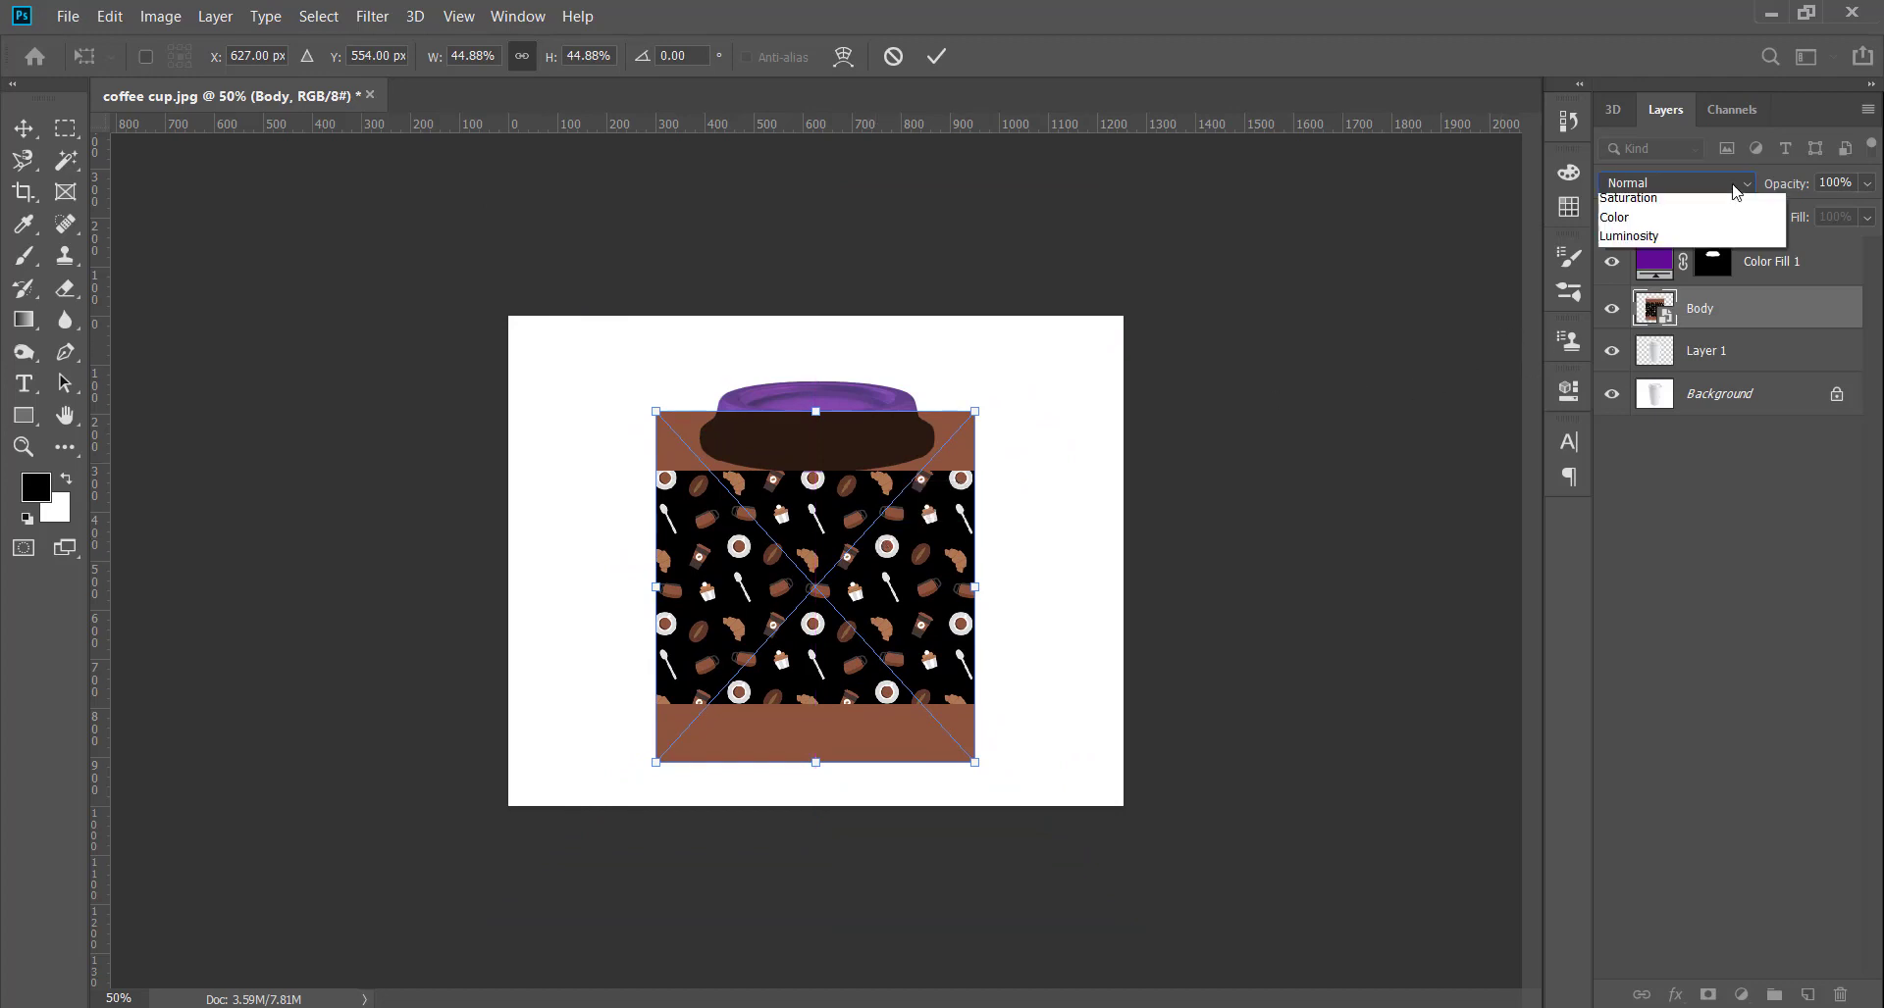
click(1680, 314)
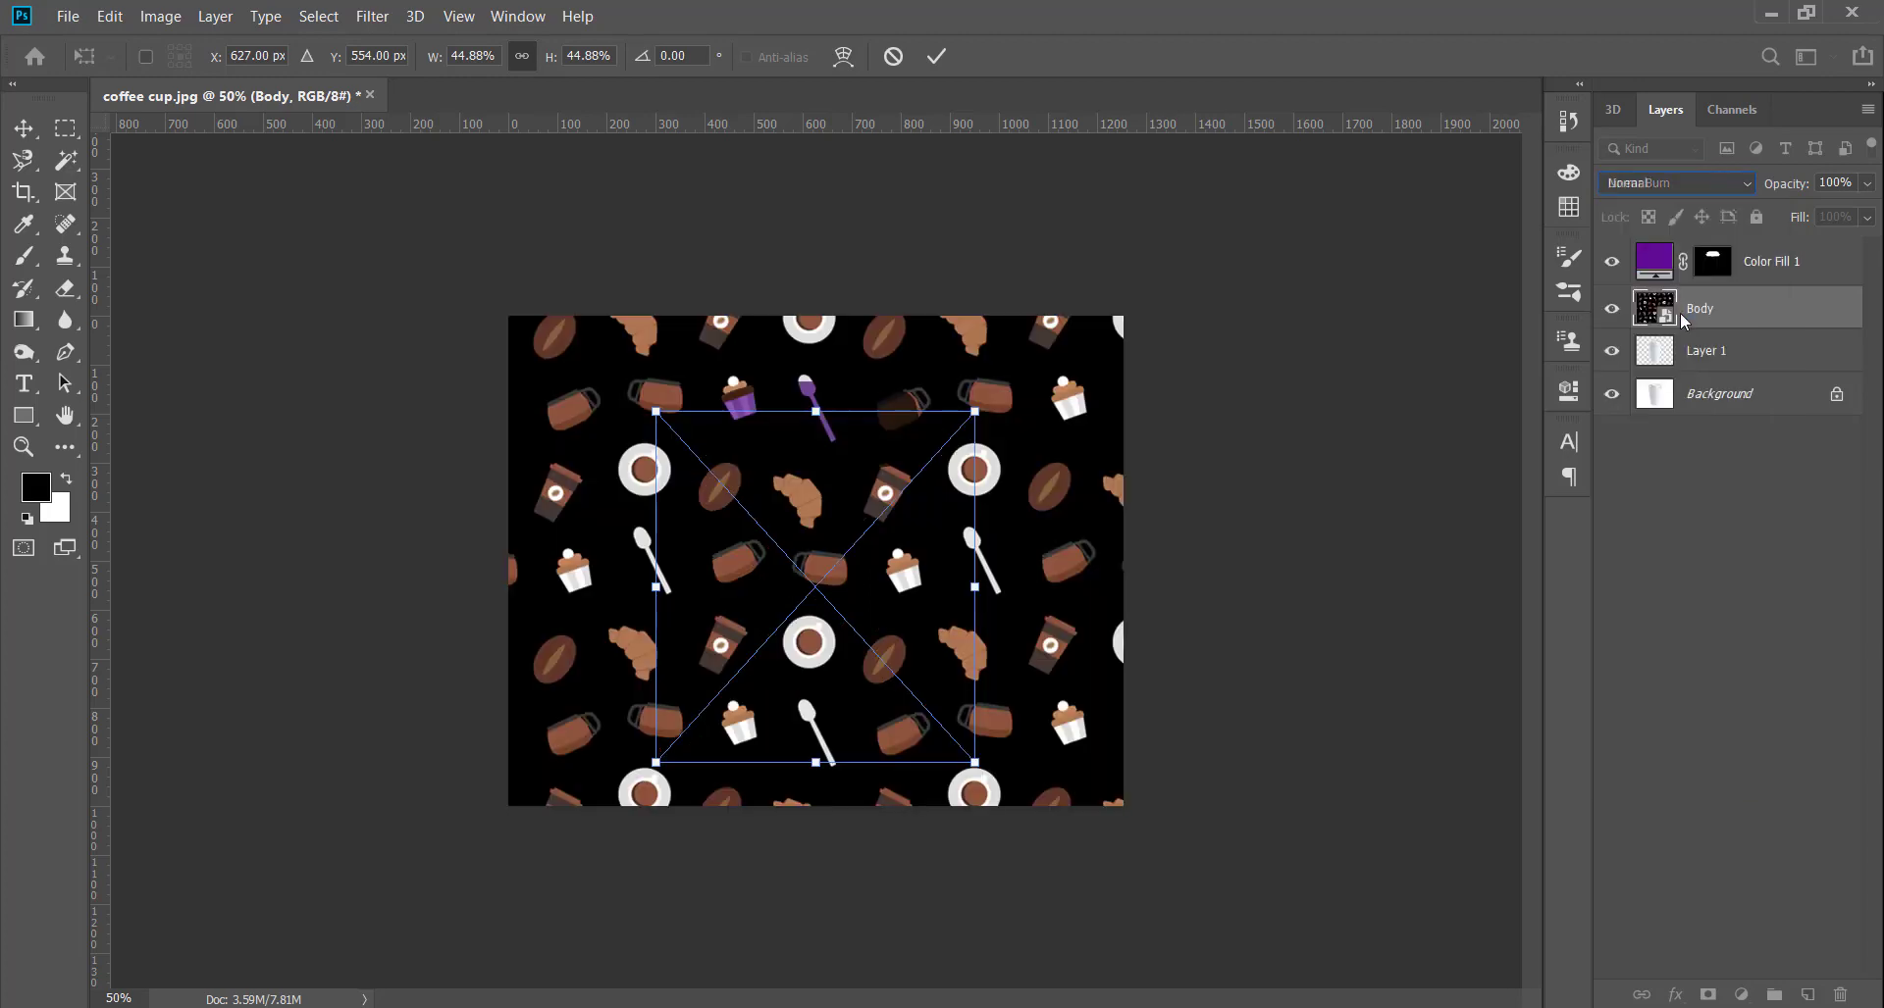
click(1703, 489)
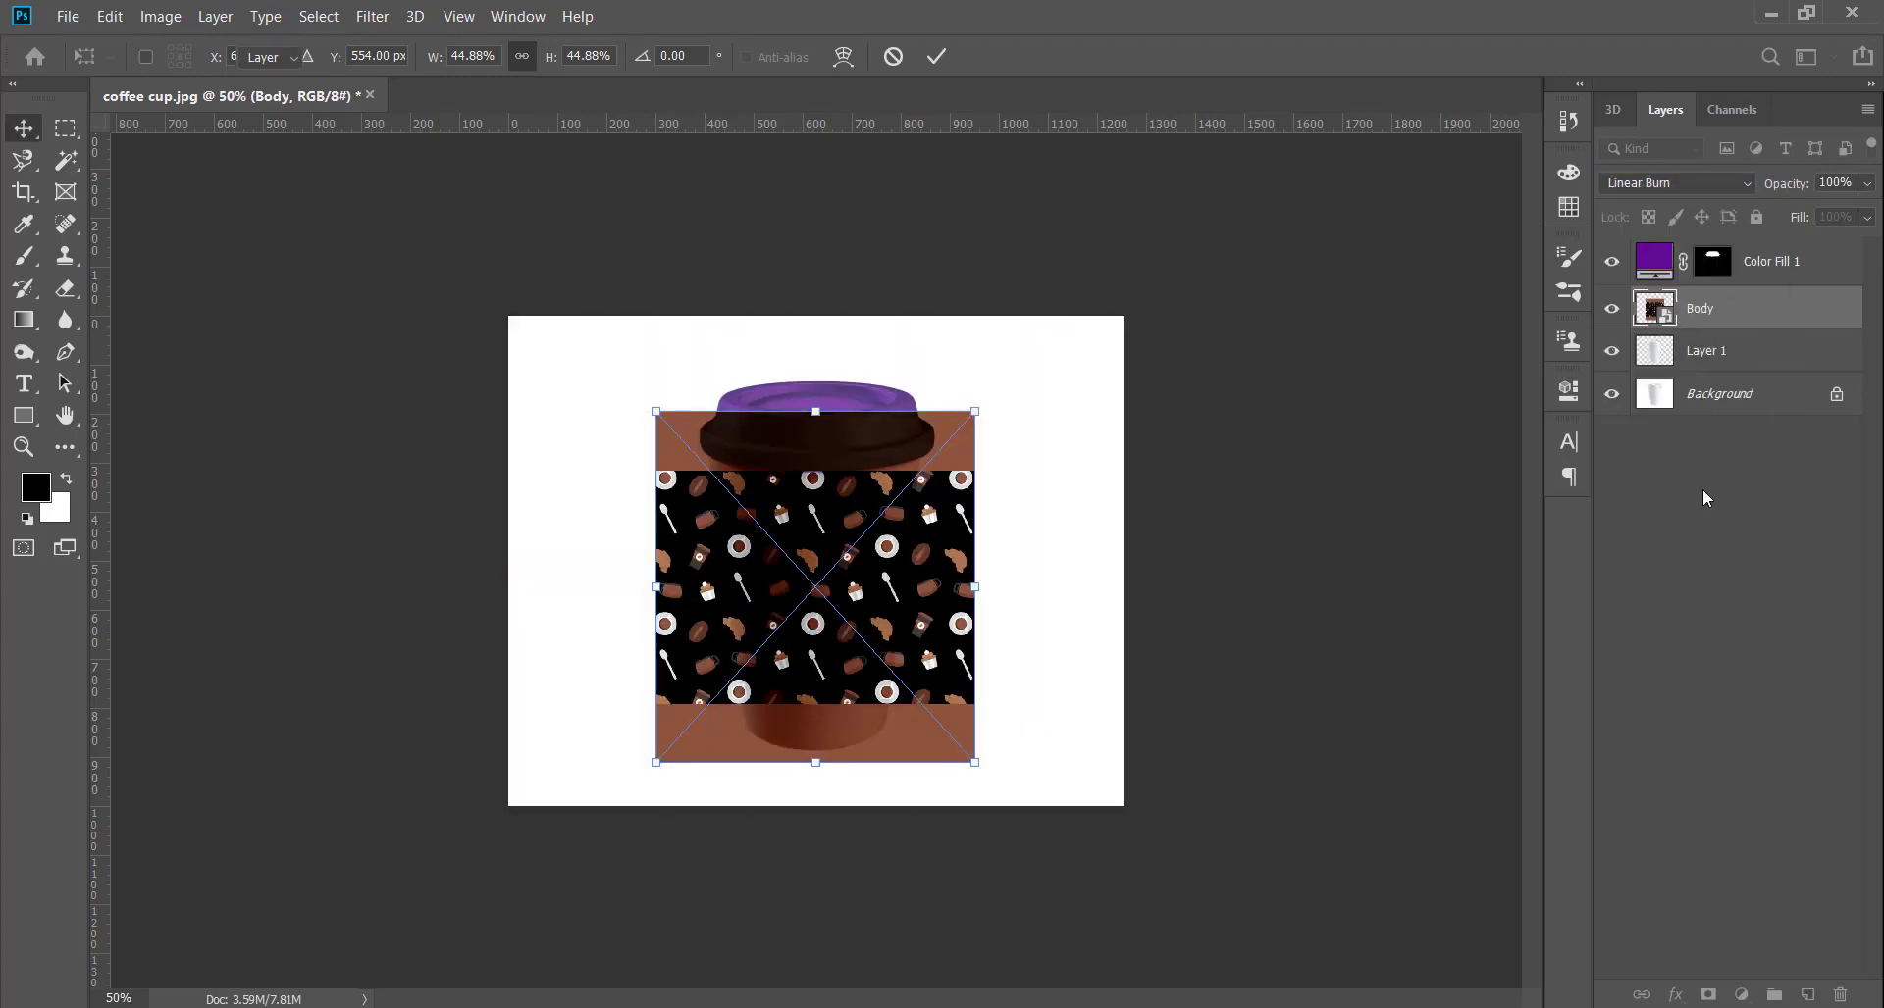
click(1731, 312)
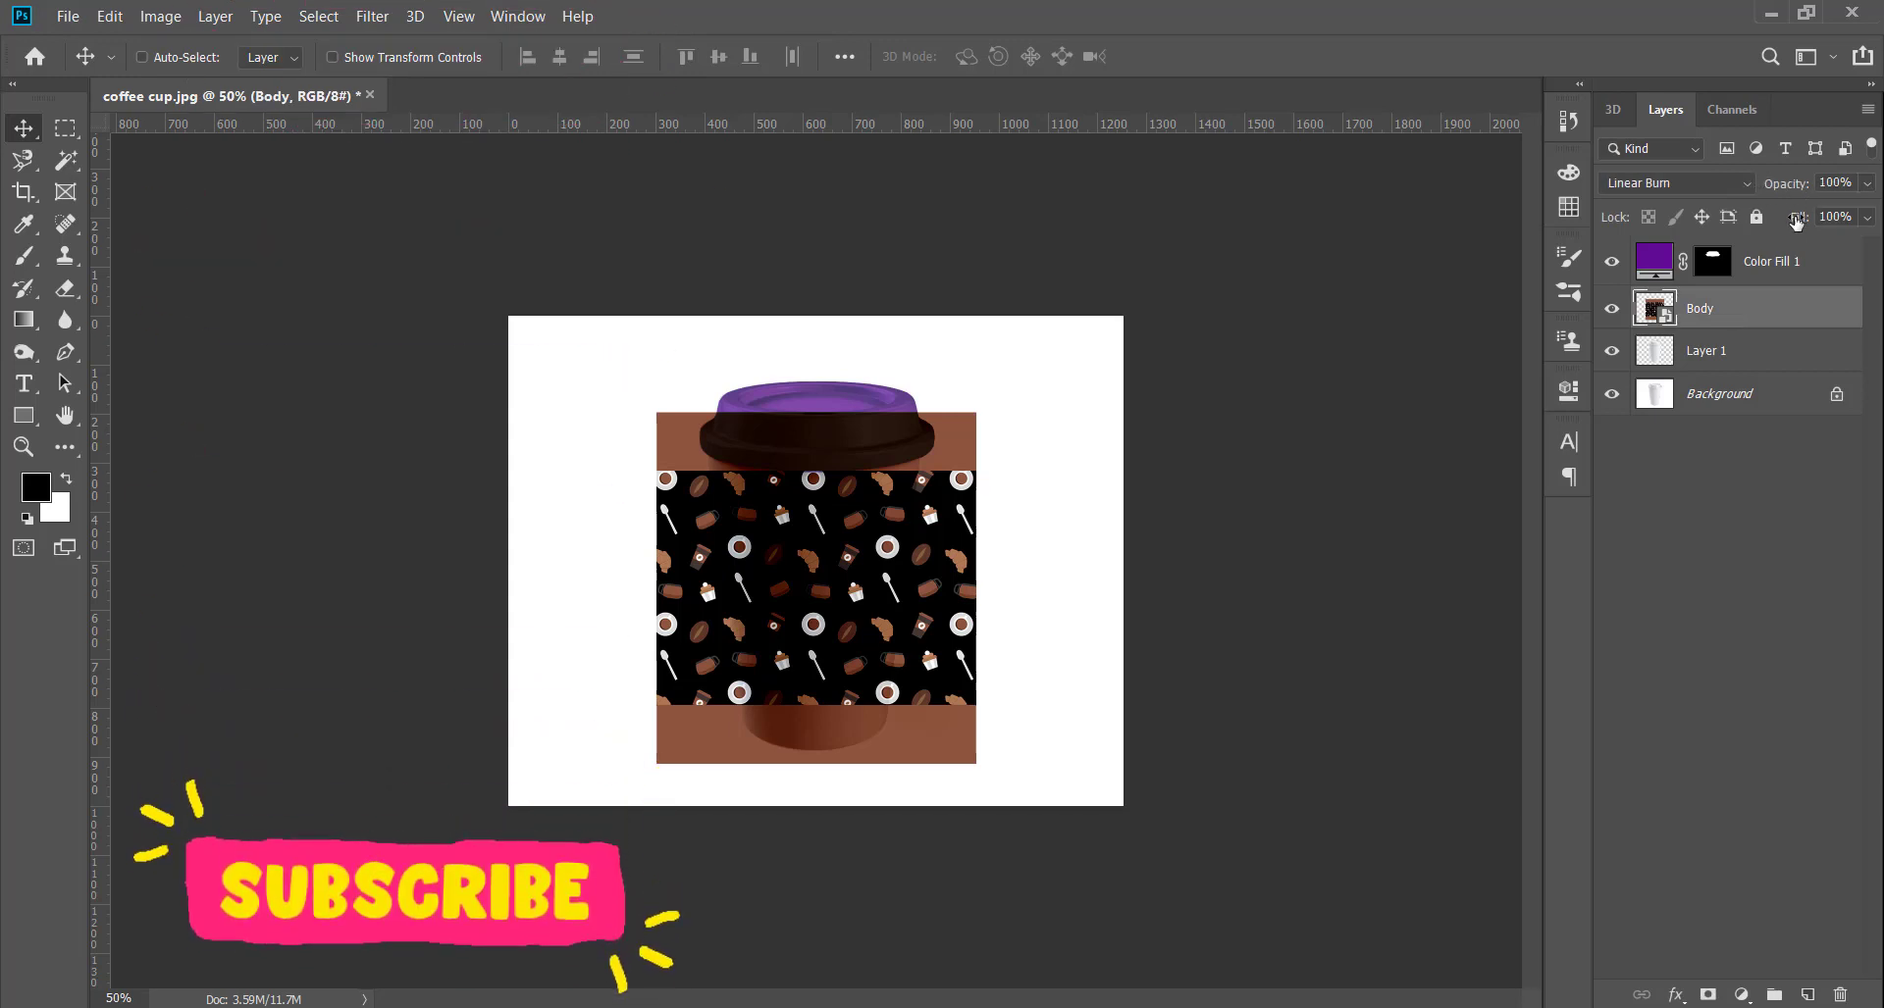
mouse_move(1799, 220)
mouse_down()
mouse_move(1736, 223)
mouse_move(1766, 219)
mouse_up()
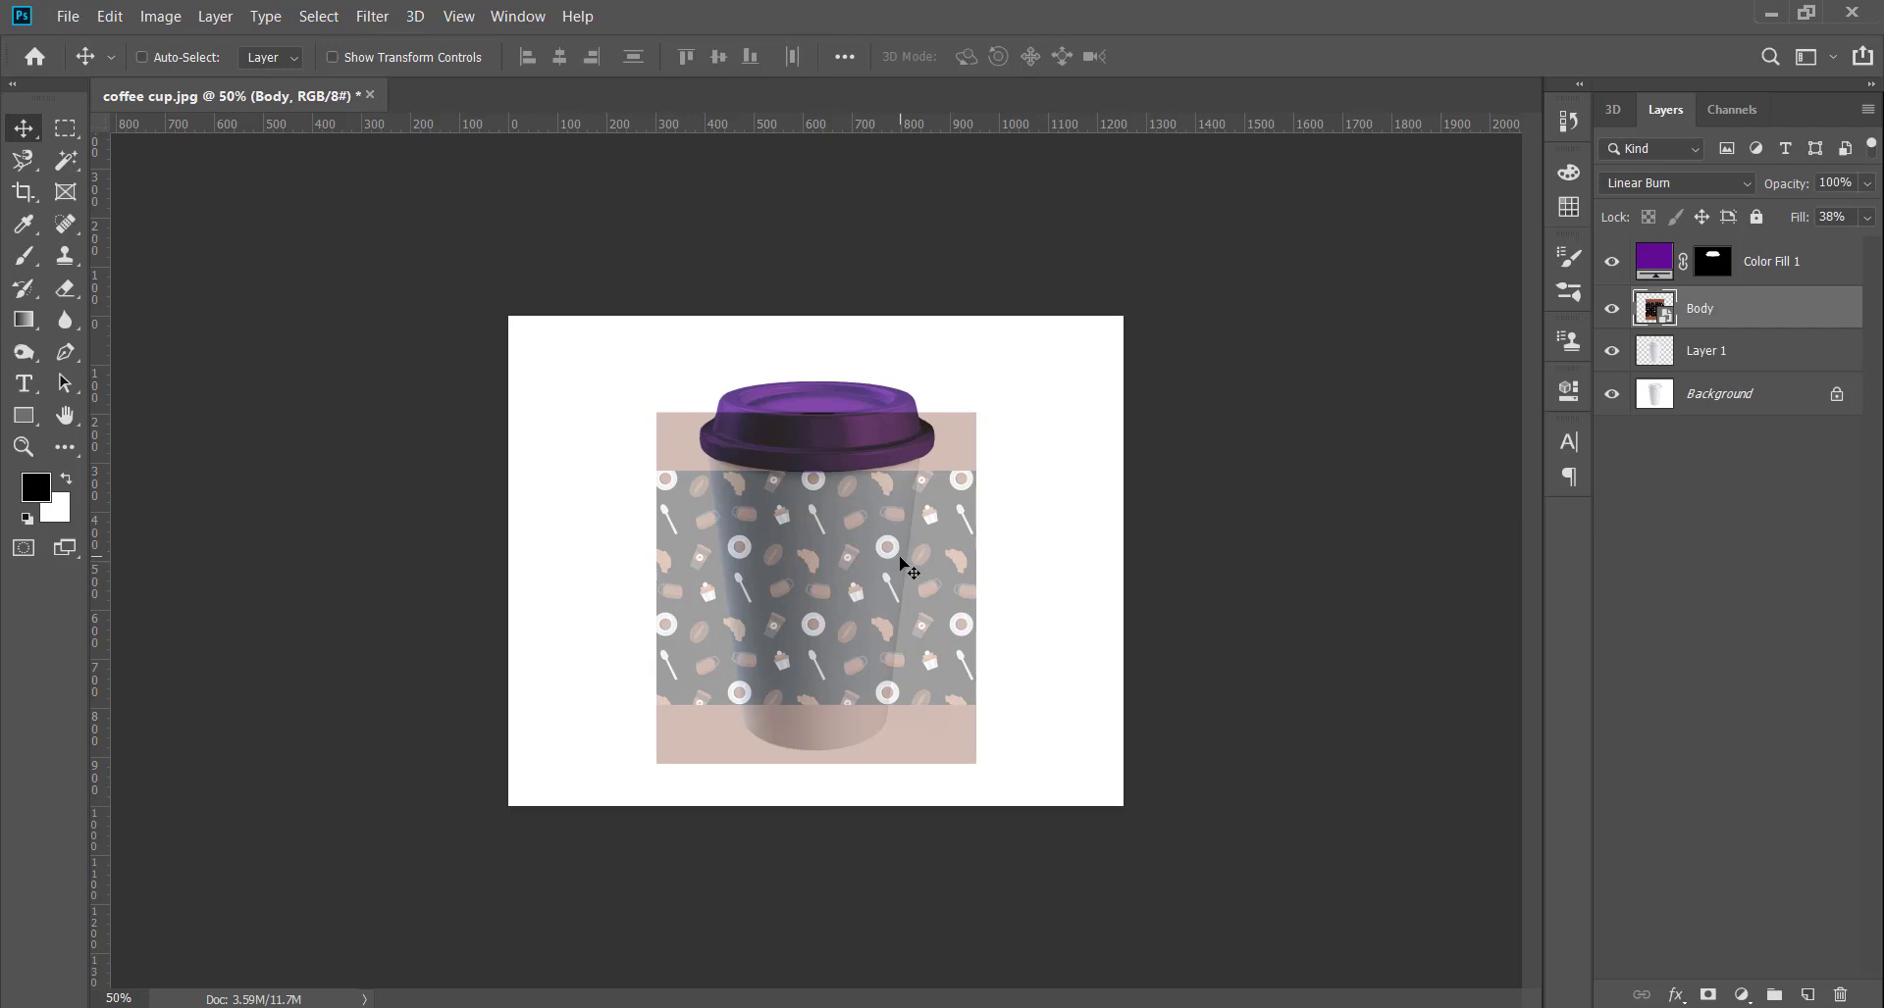
Start a custom warp on the Body layer and curve its top edge along the lid's lower rim, fitting both upper corners.
key(ctrl+t)
click(842, 56)
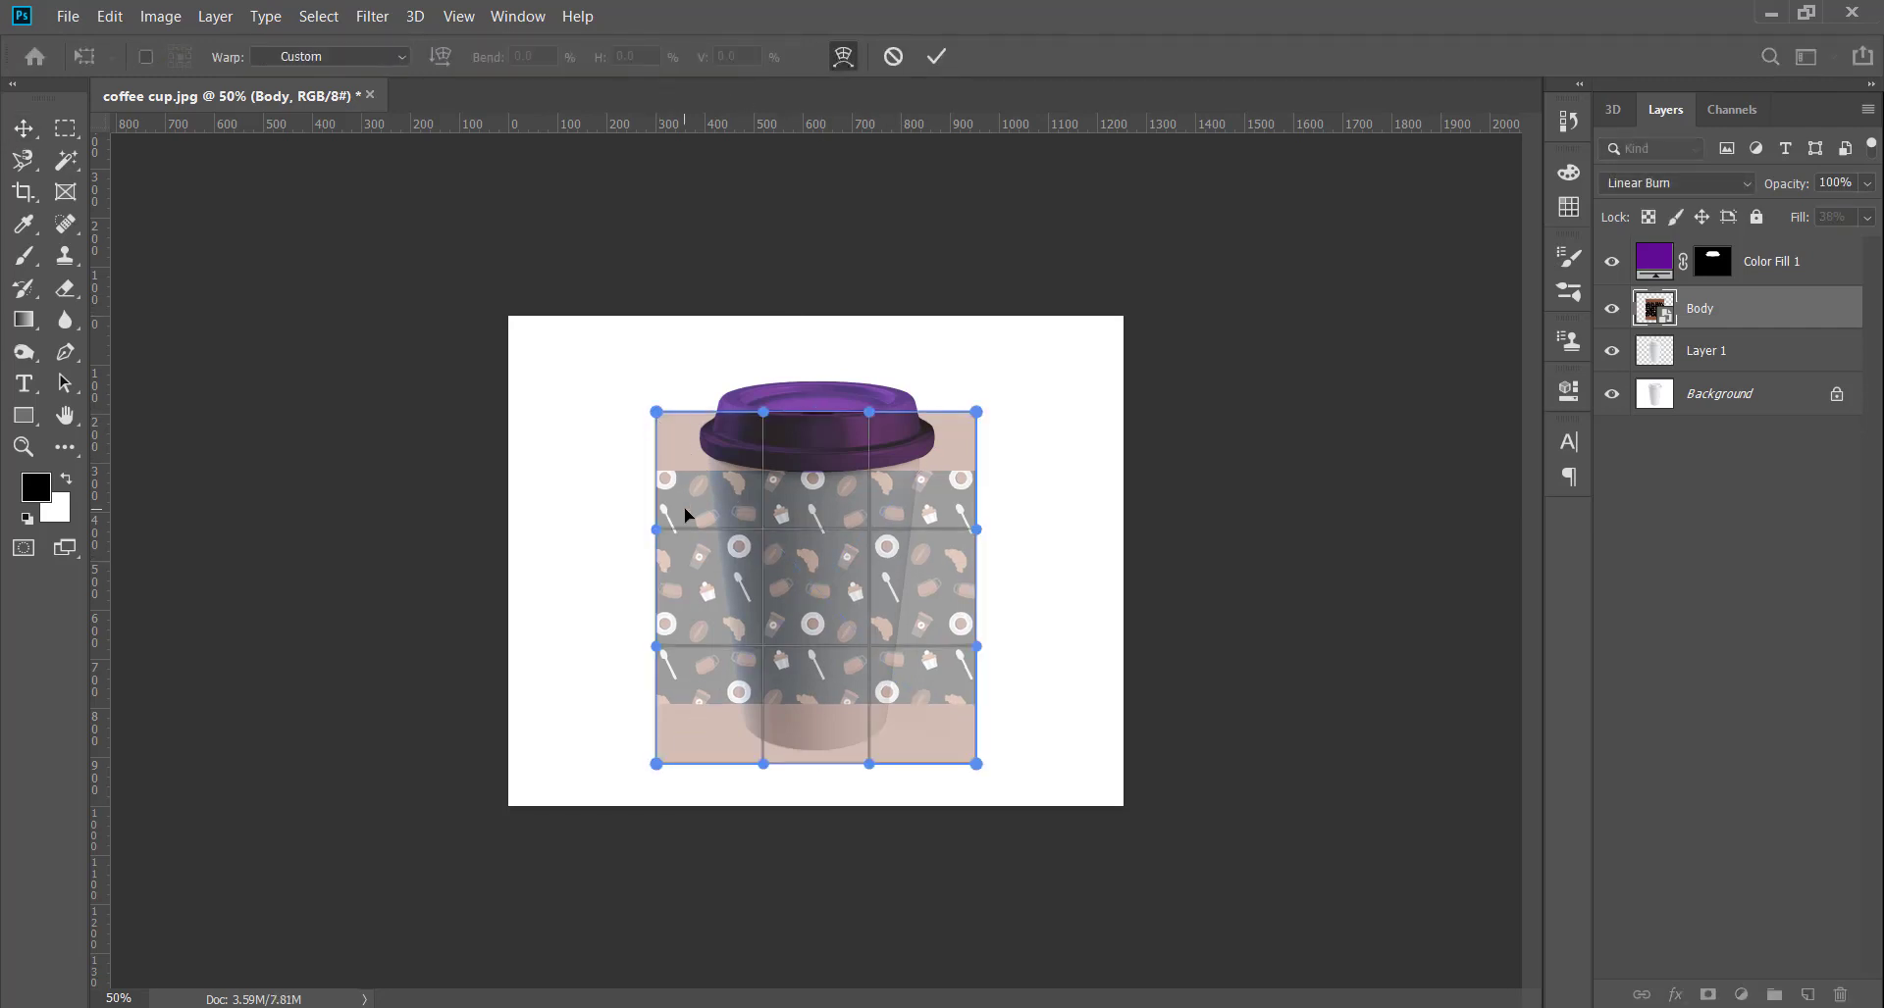
key(ctrl+plus)
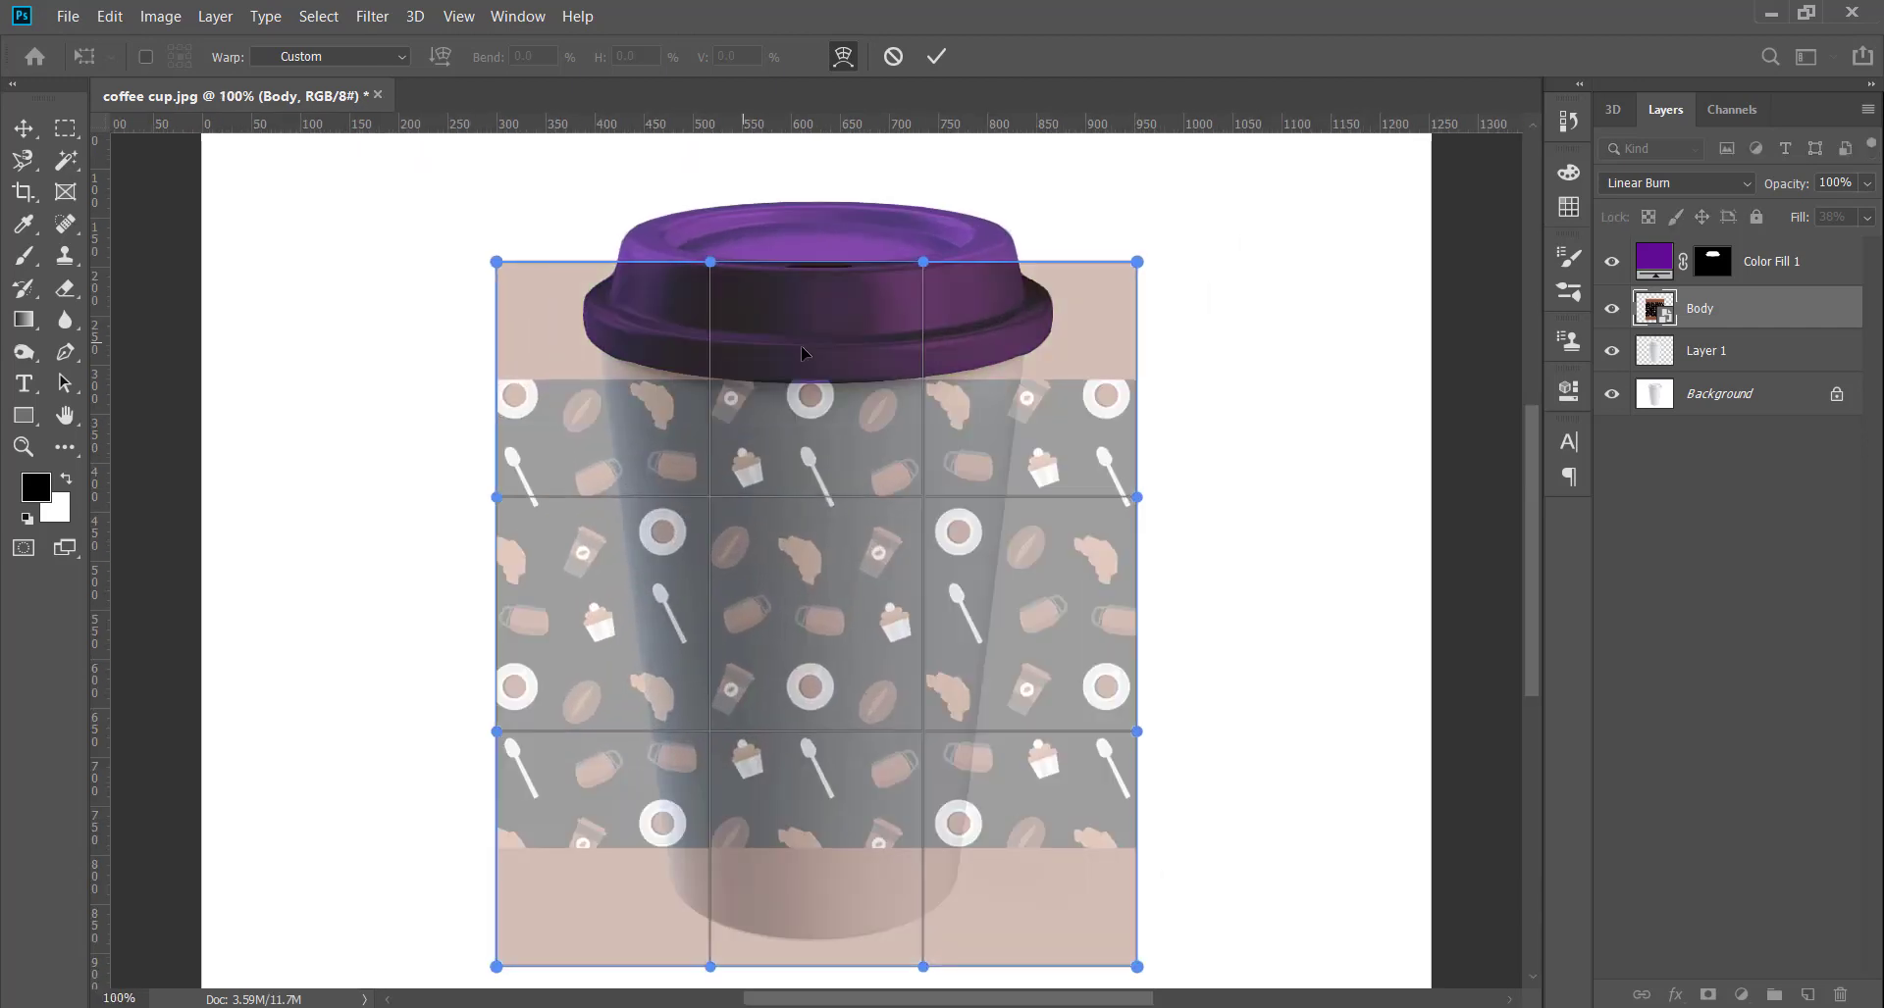
drag(776, 363, 860, 441)
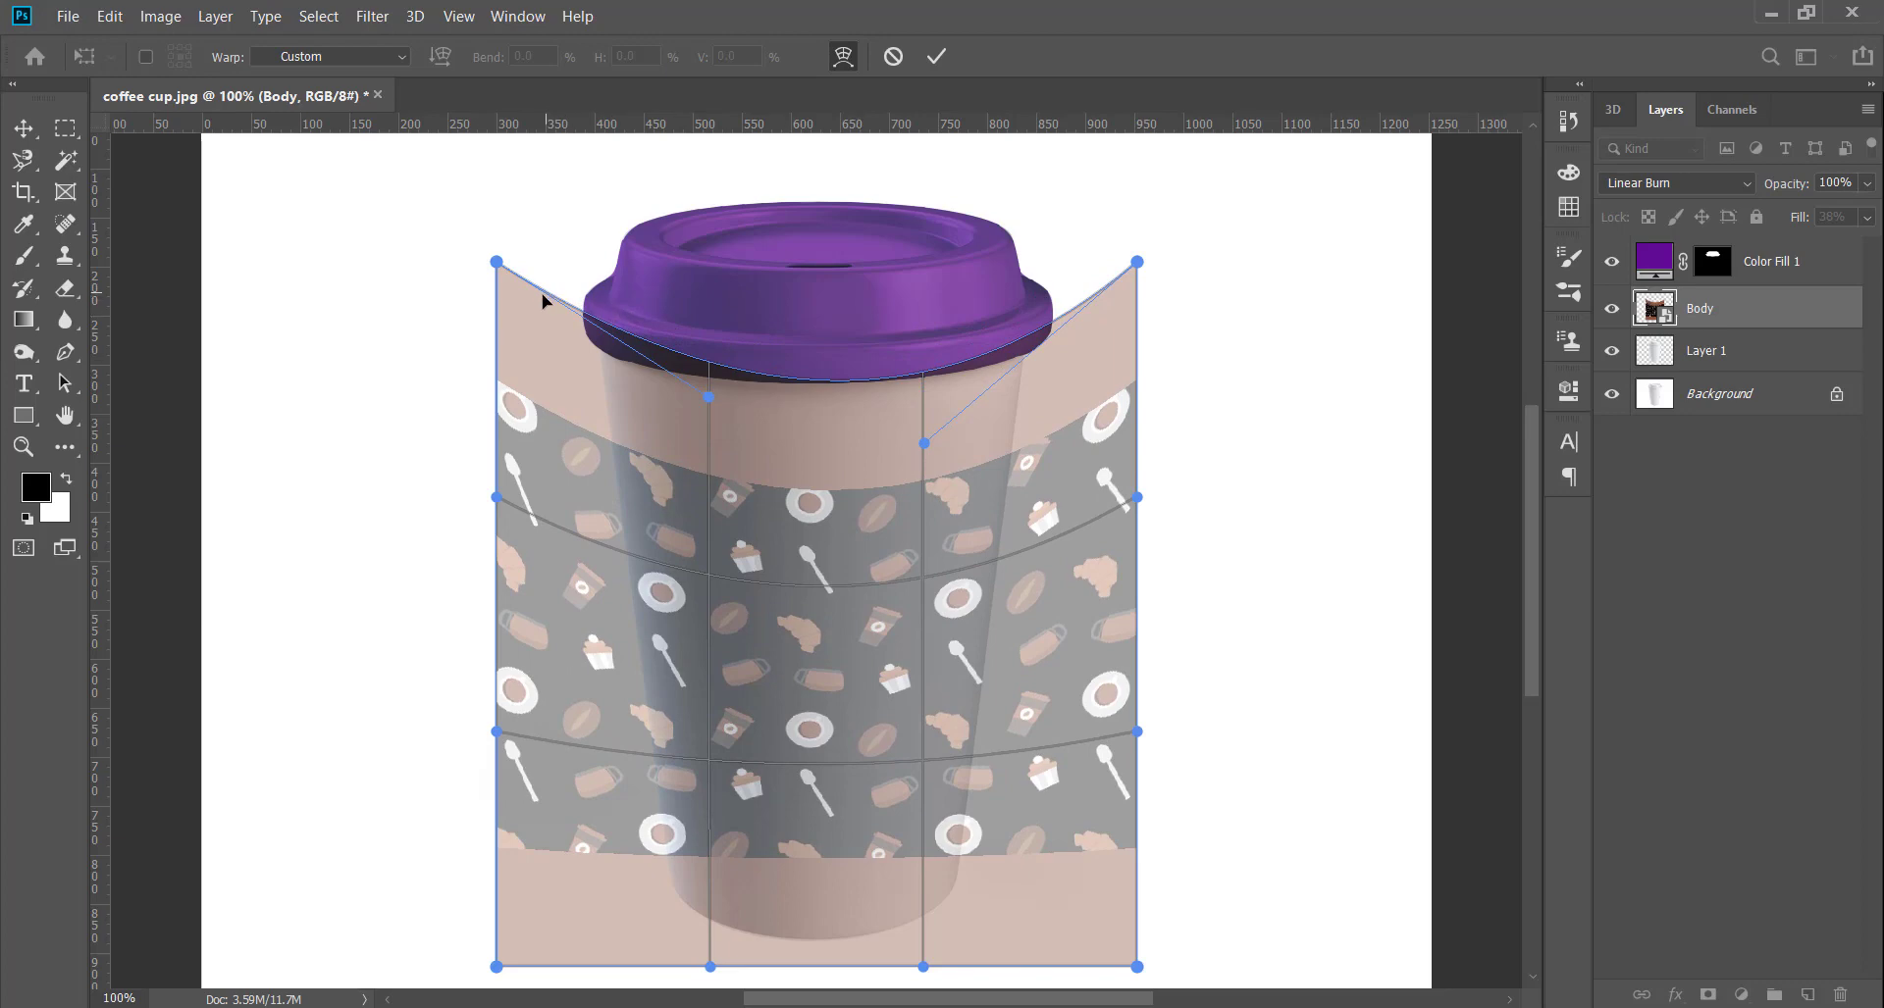
drag(543, 300, 603, 352)
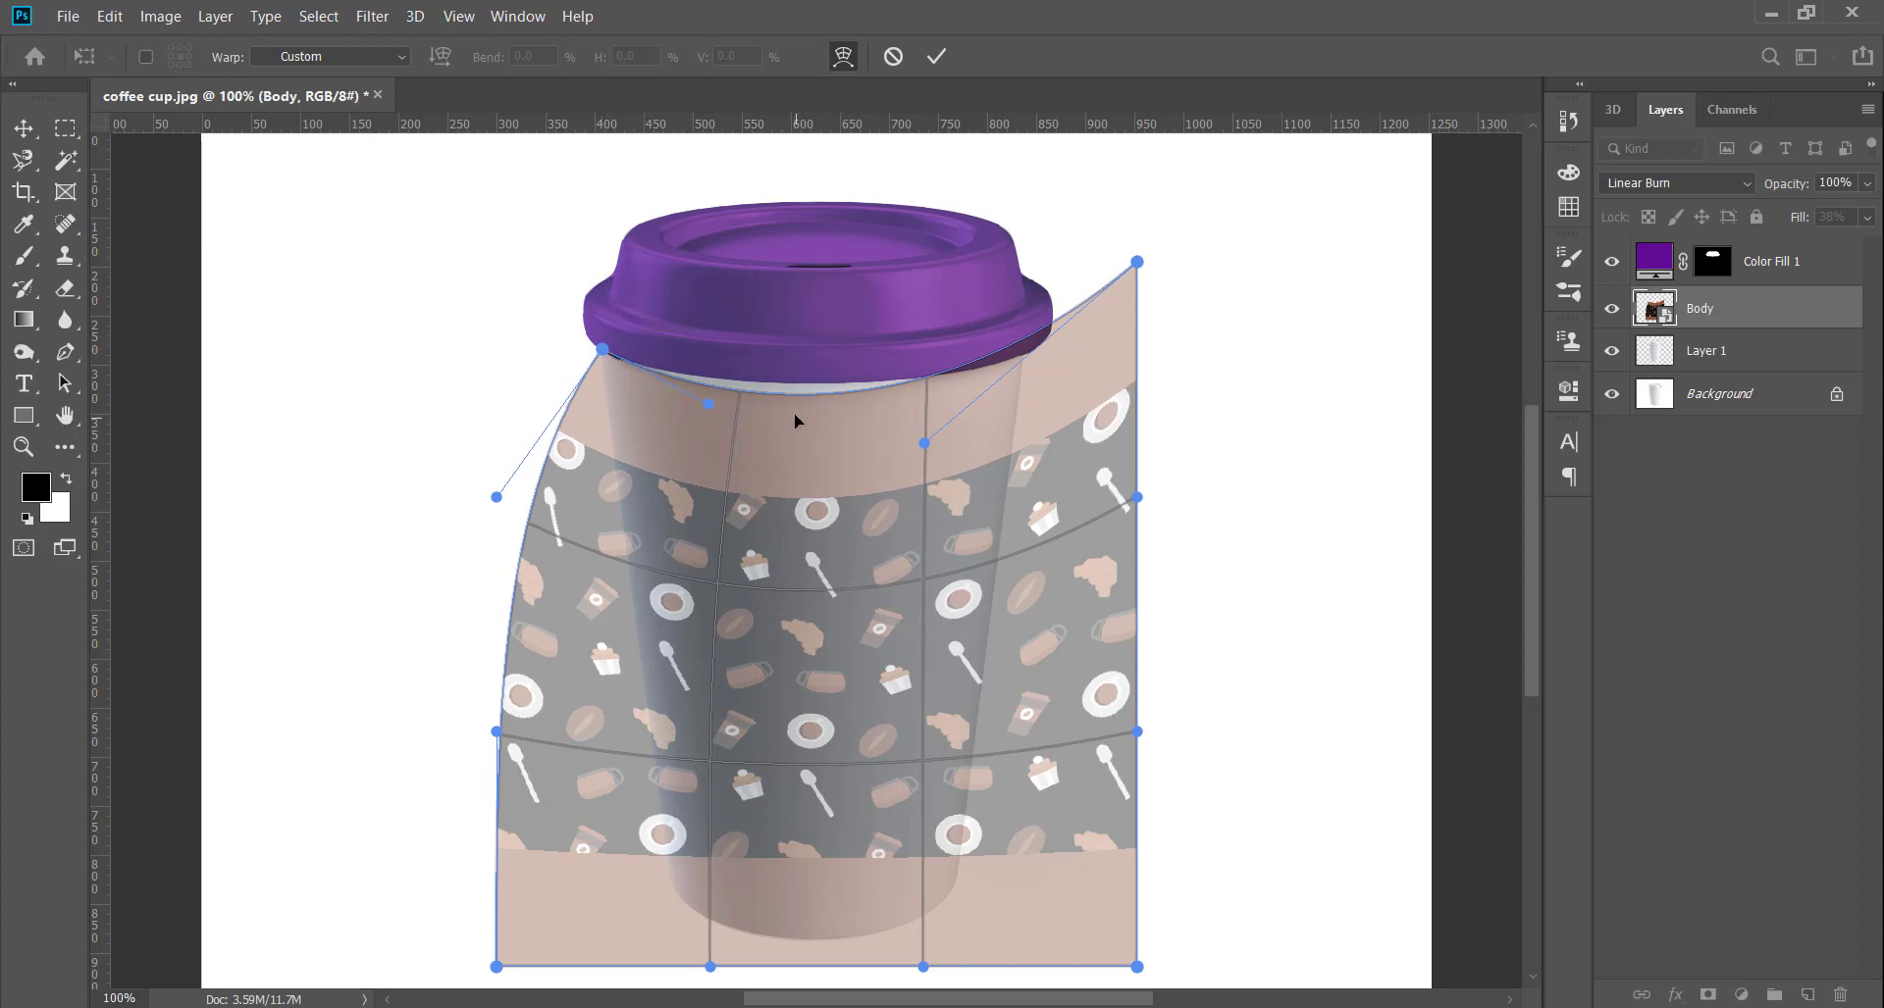
drag(792, 413, 790, 404)
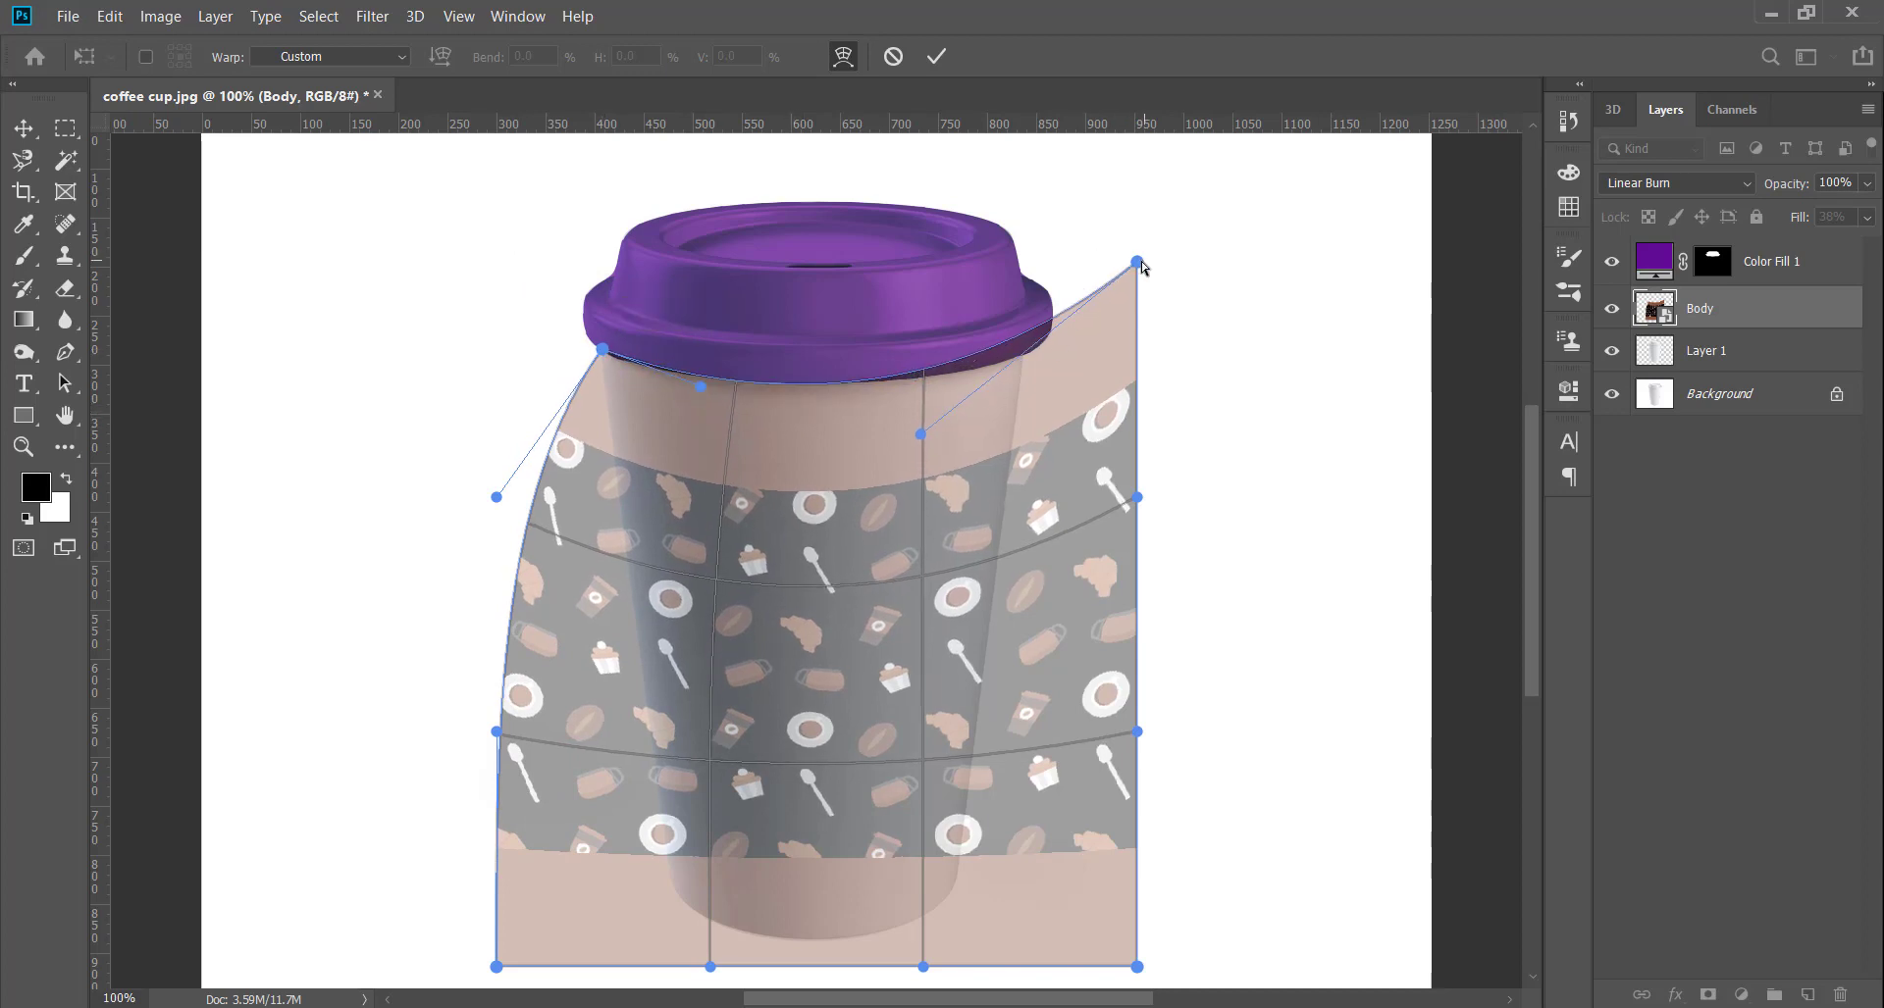
drag(1136, 261, 1025, 361)
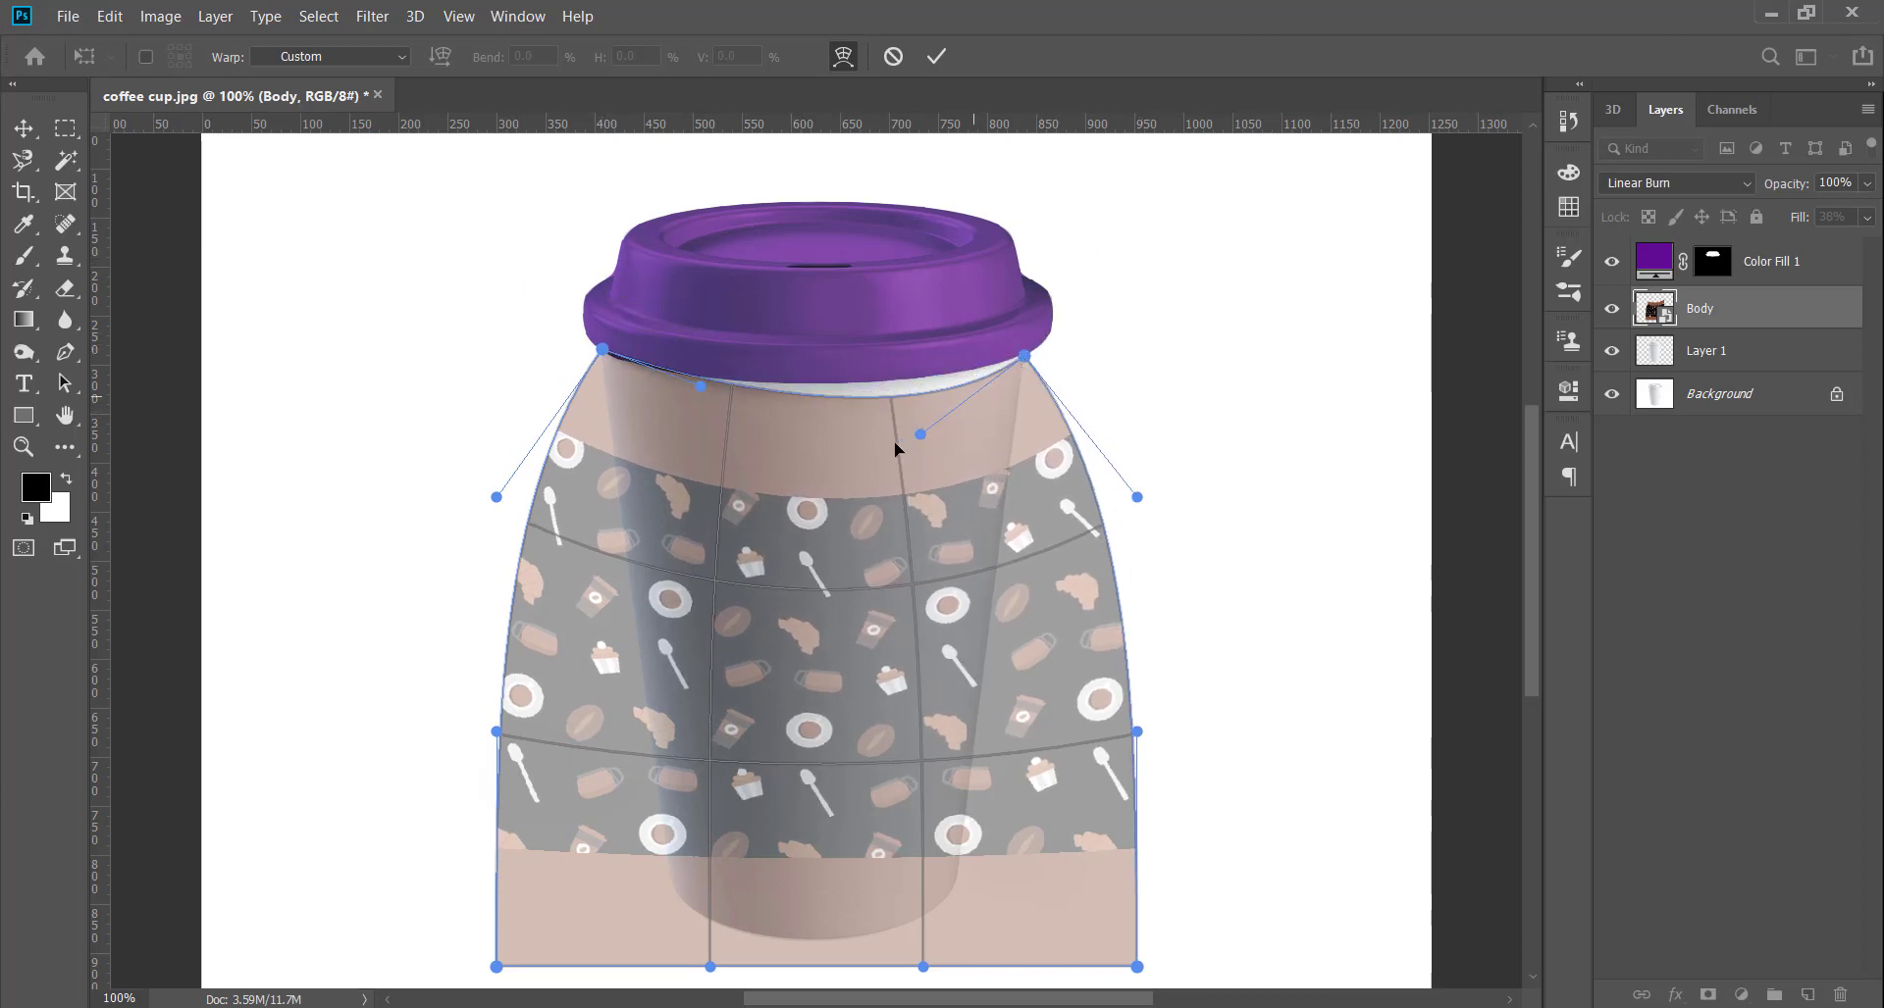
drag(895, 443, 877, 424)
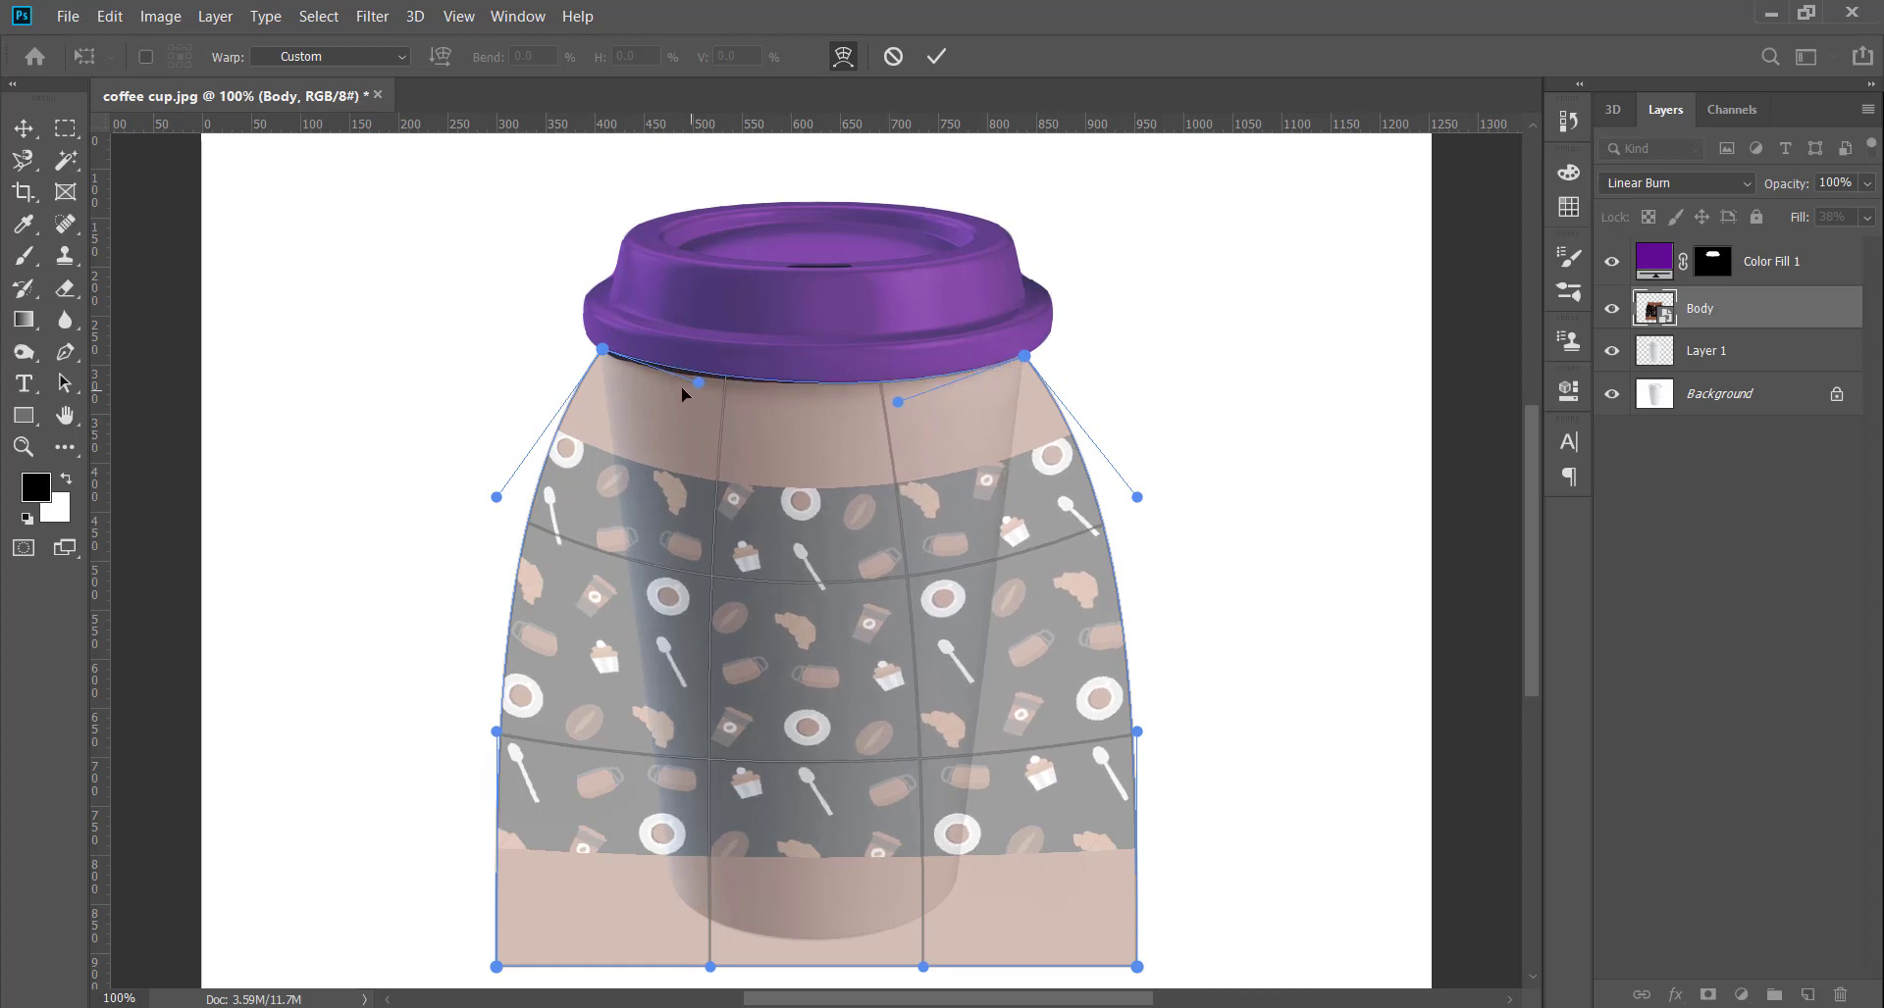
drag(681, 387, 674, 389)
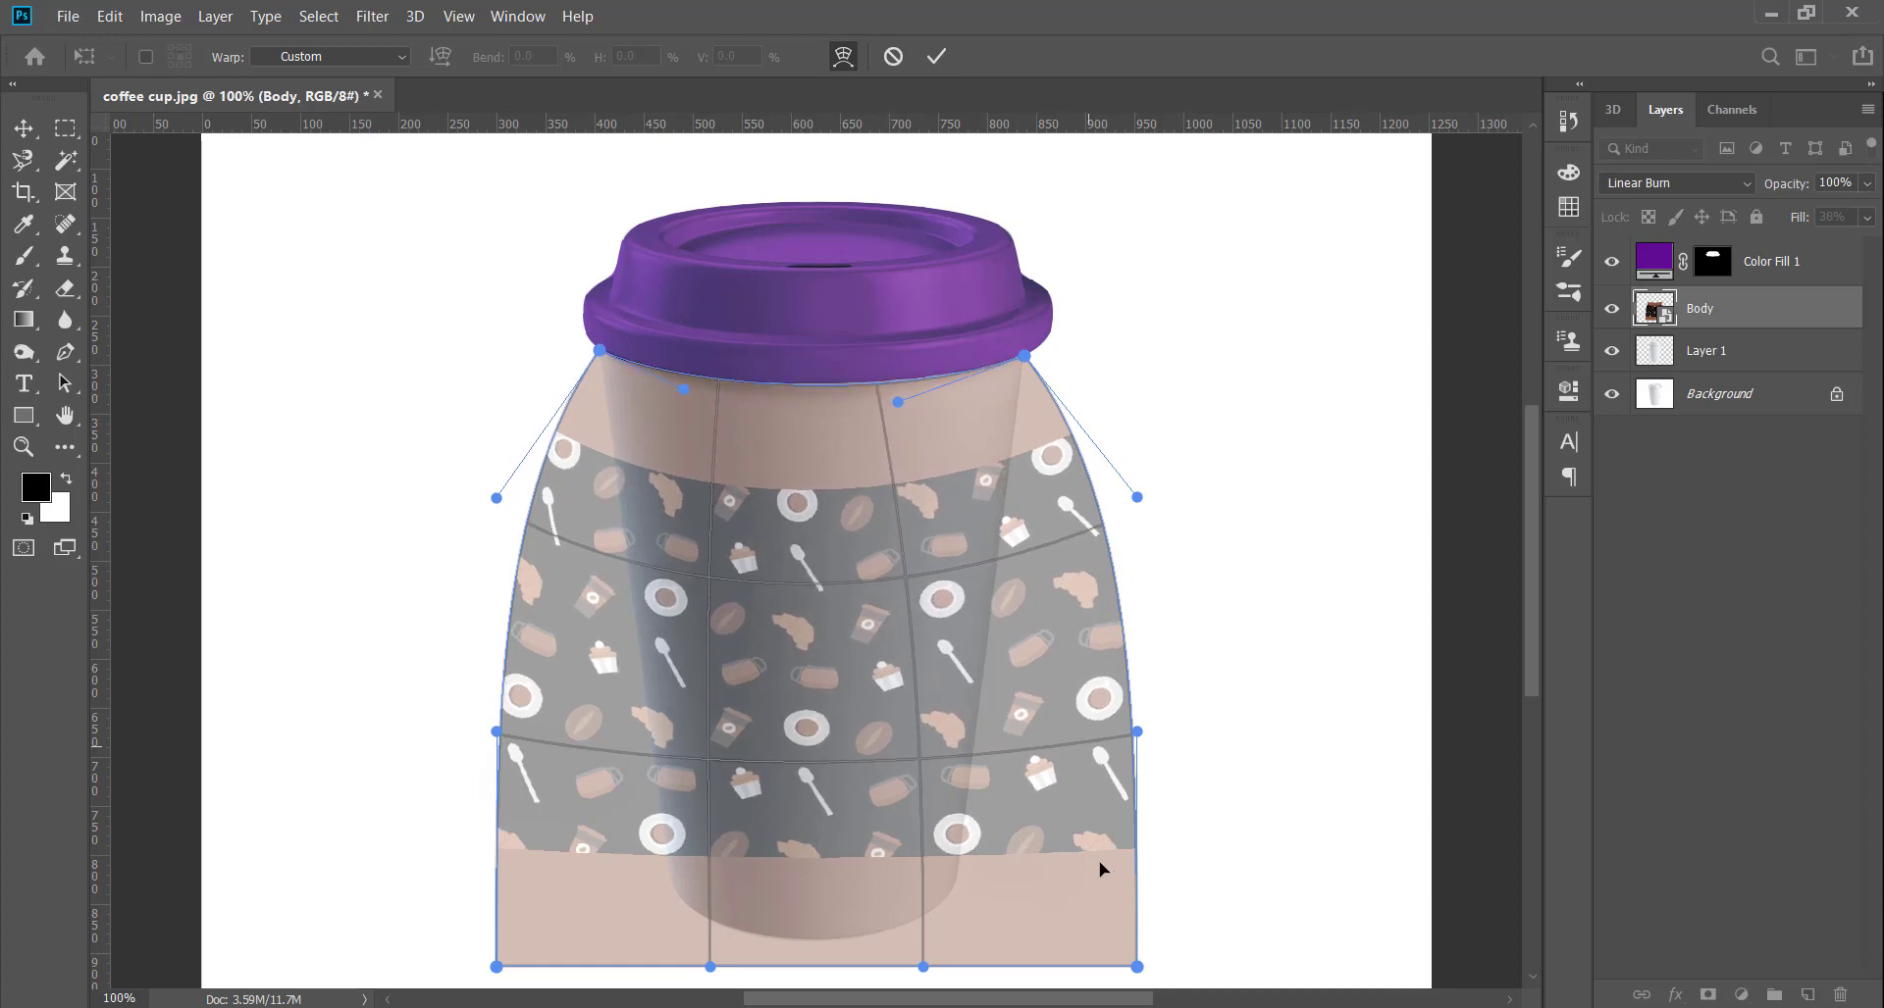
Warp the Body layer's lower corners, sides and bottom edge to fit the cup's tapered outline, and commit the warp.
drag(998, 930, 939, 884)
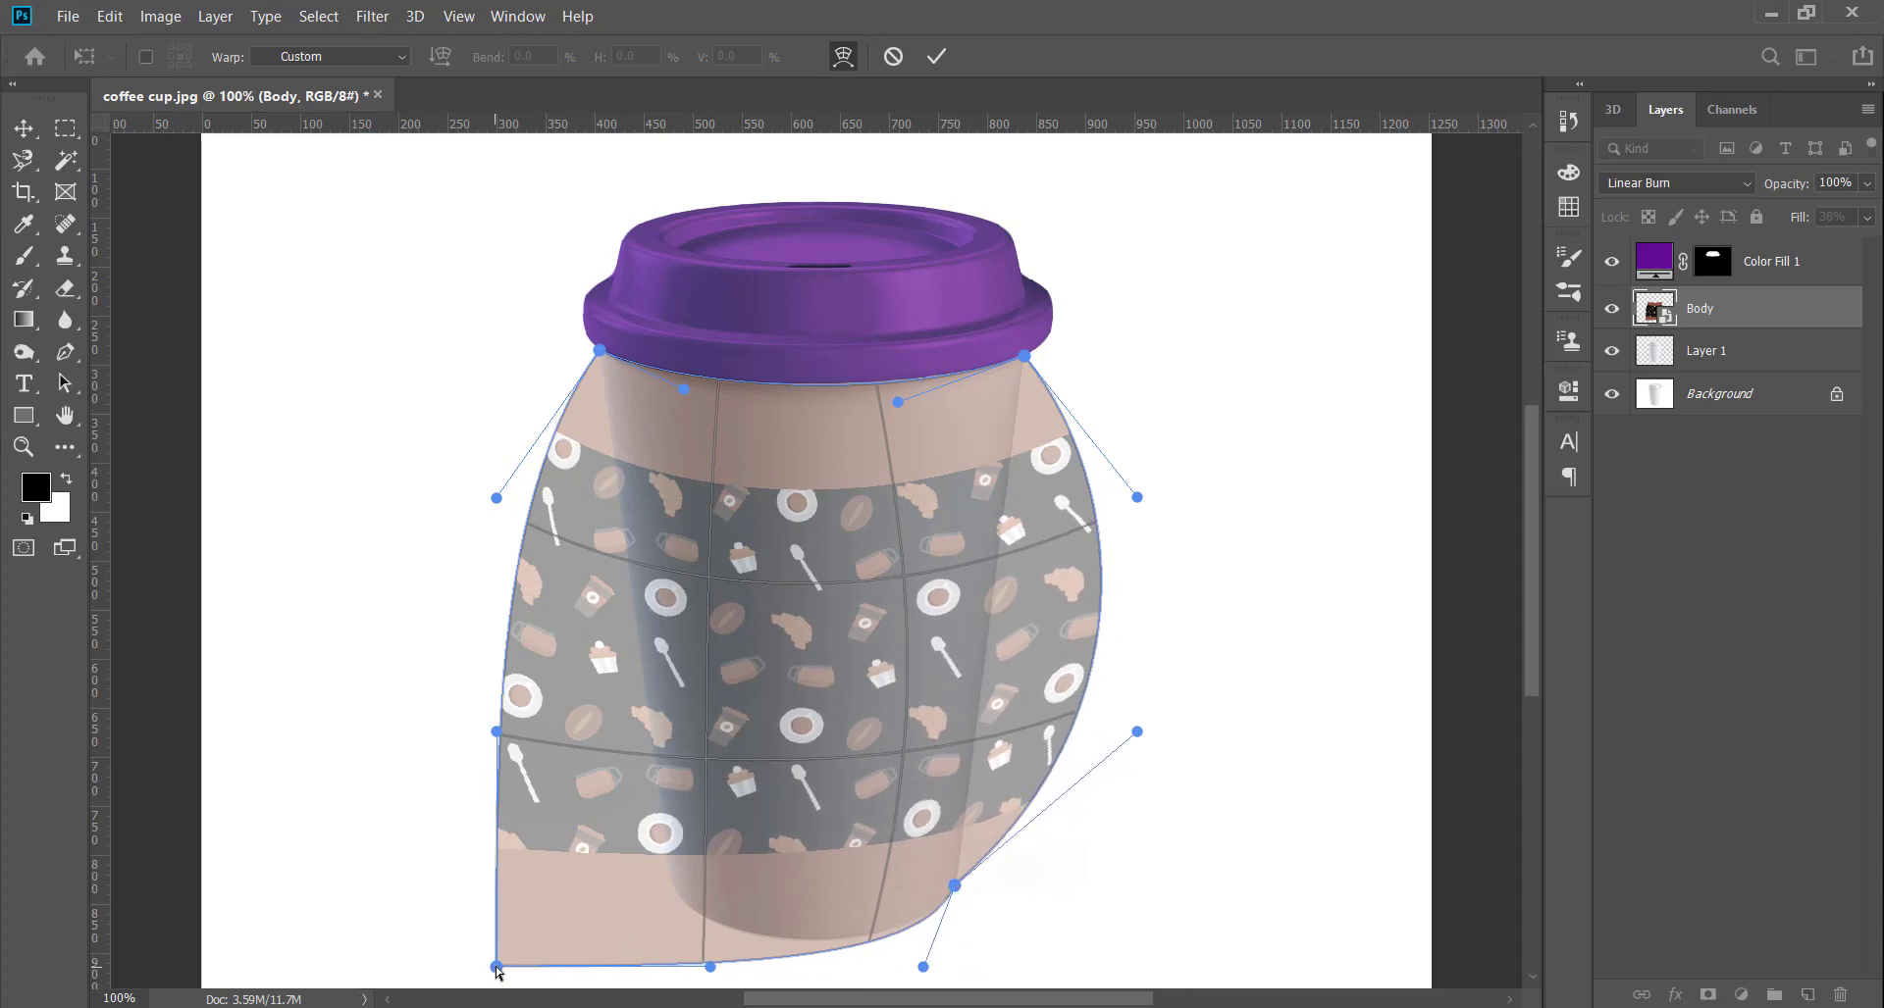
drag(497, 968, 677, 897)
drag(500, 730, 658, 744)
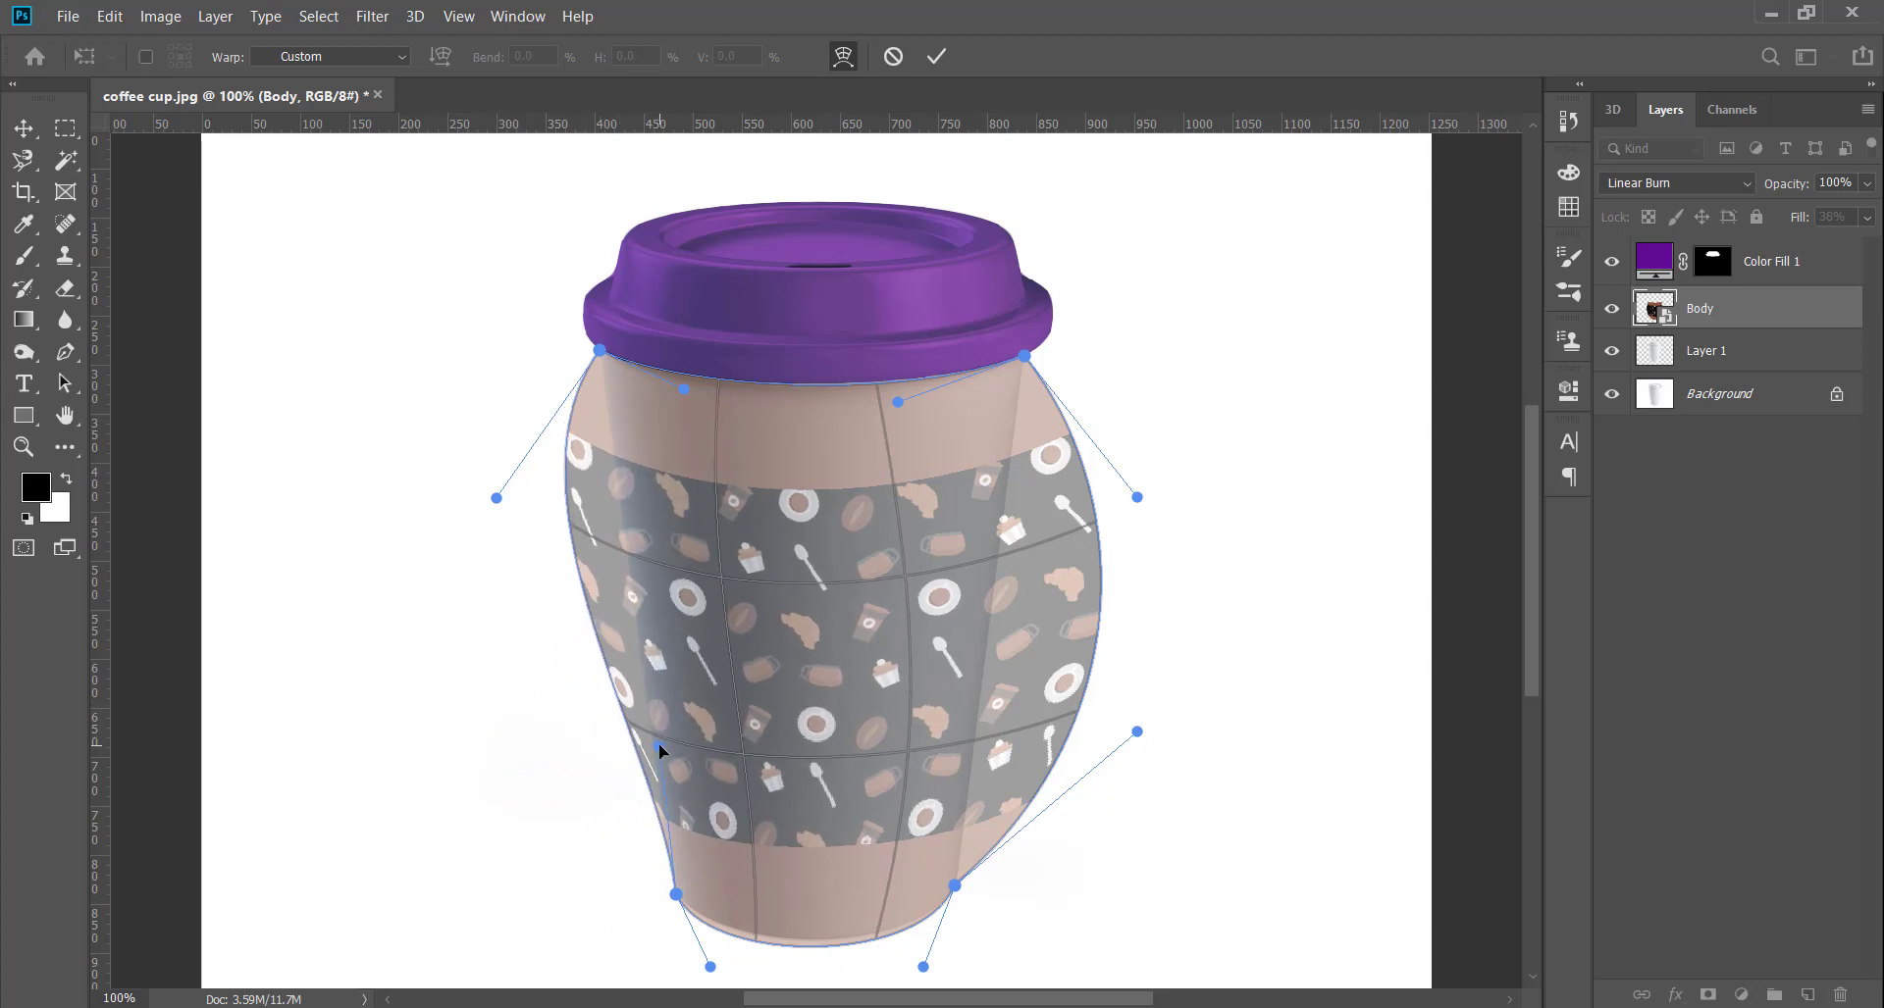
drag(498, 500, 613, 506)
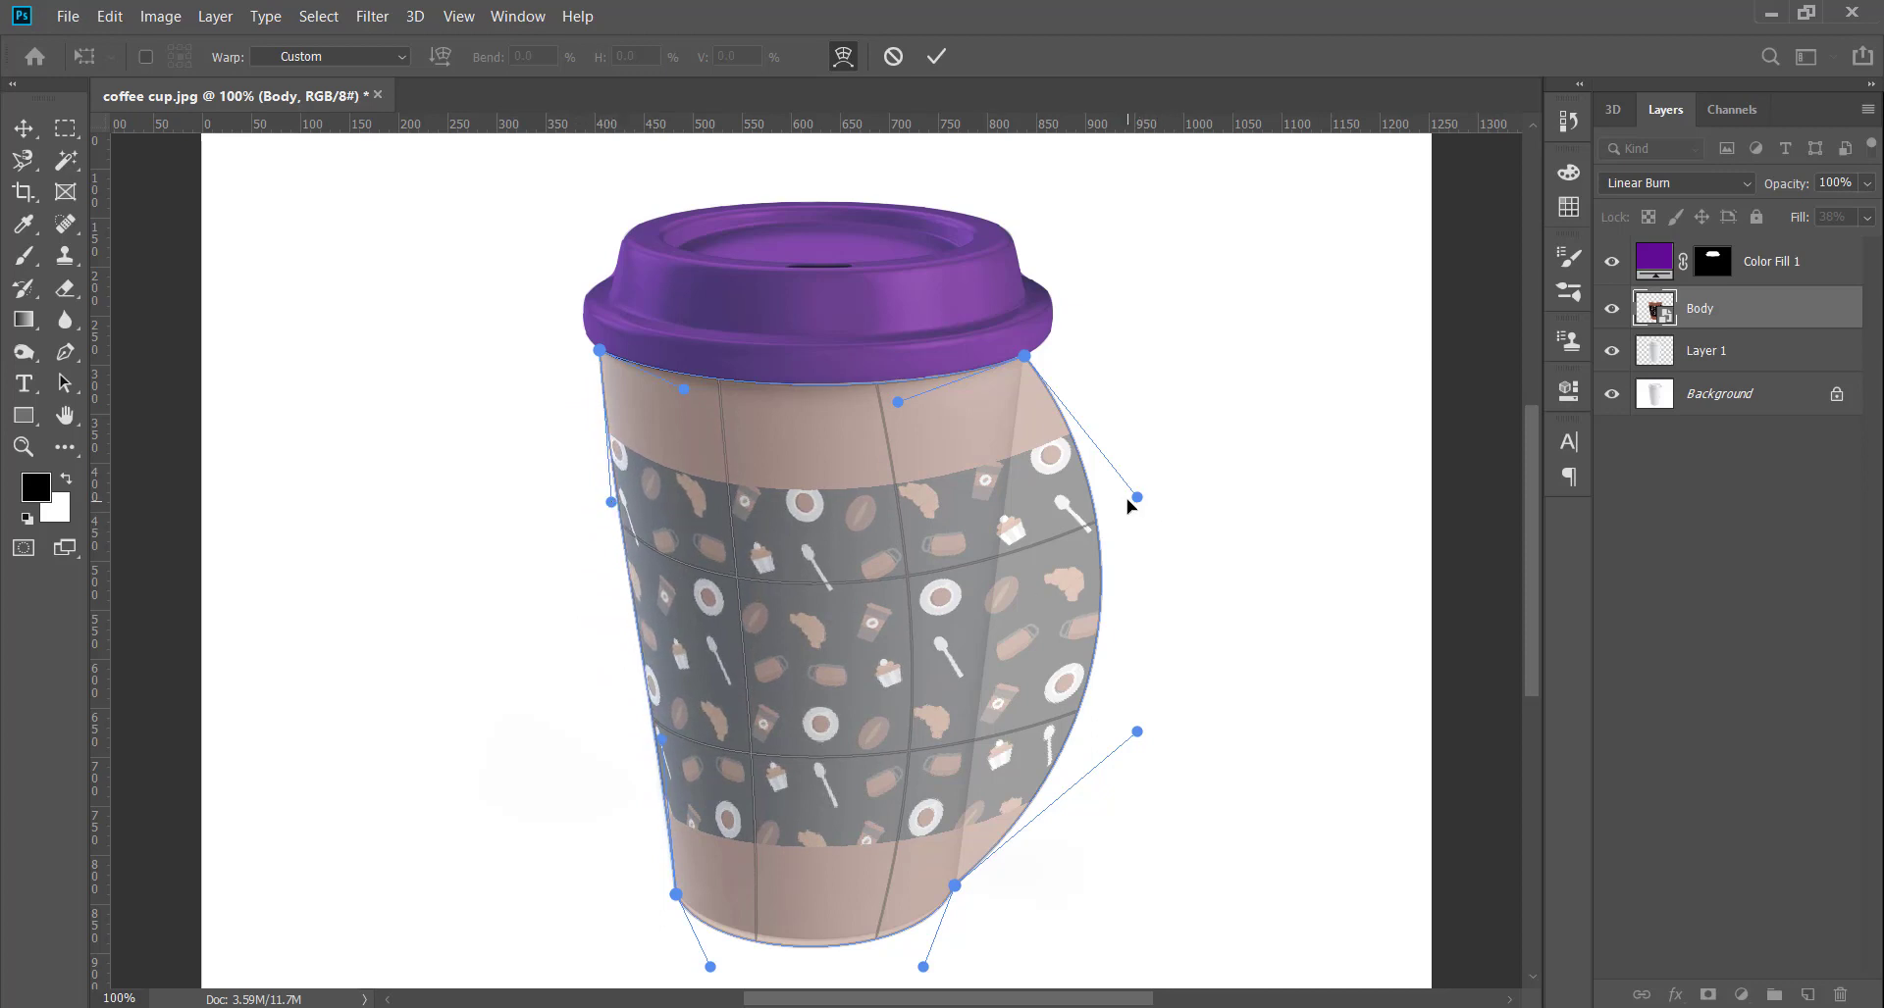
drag(1136, 498, 1000, 505)
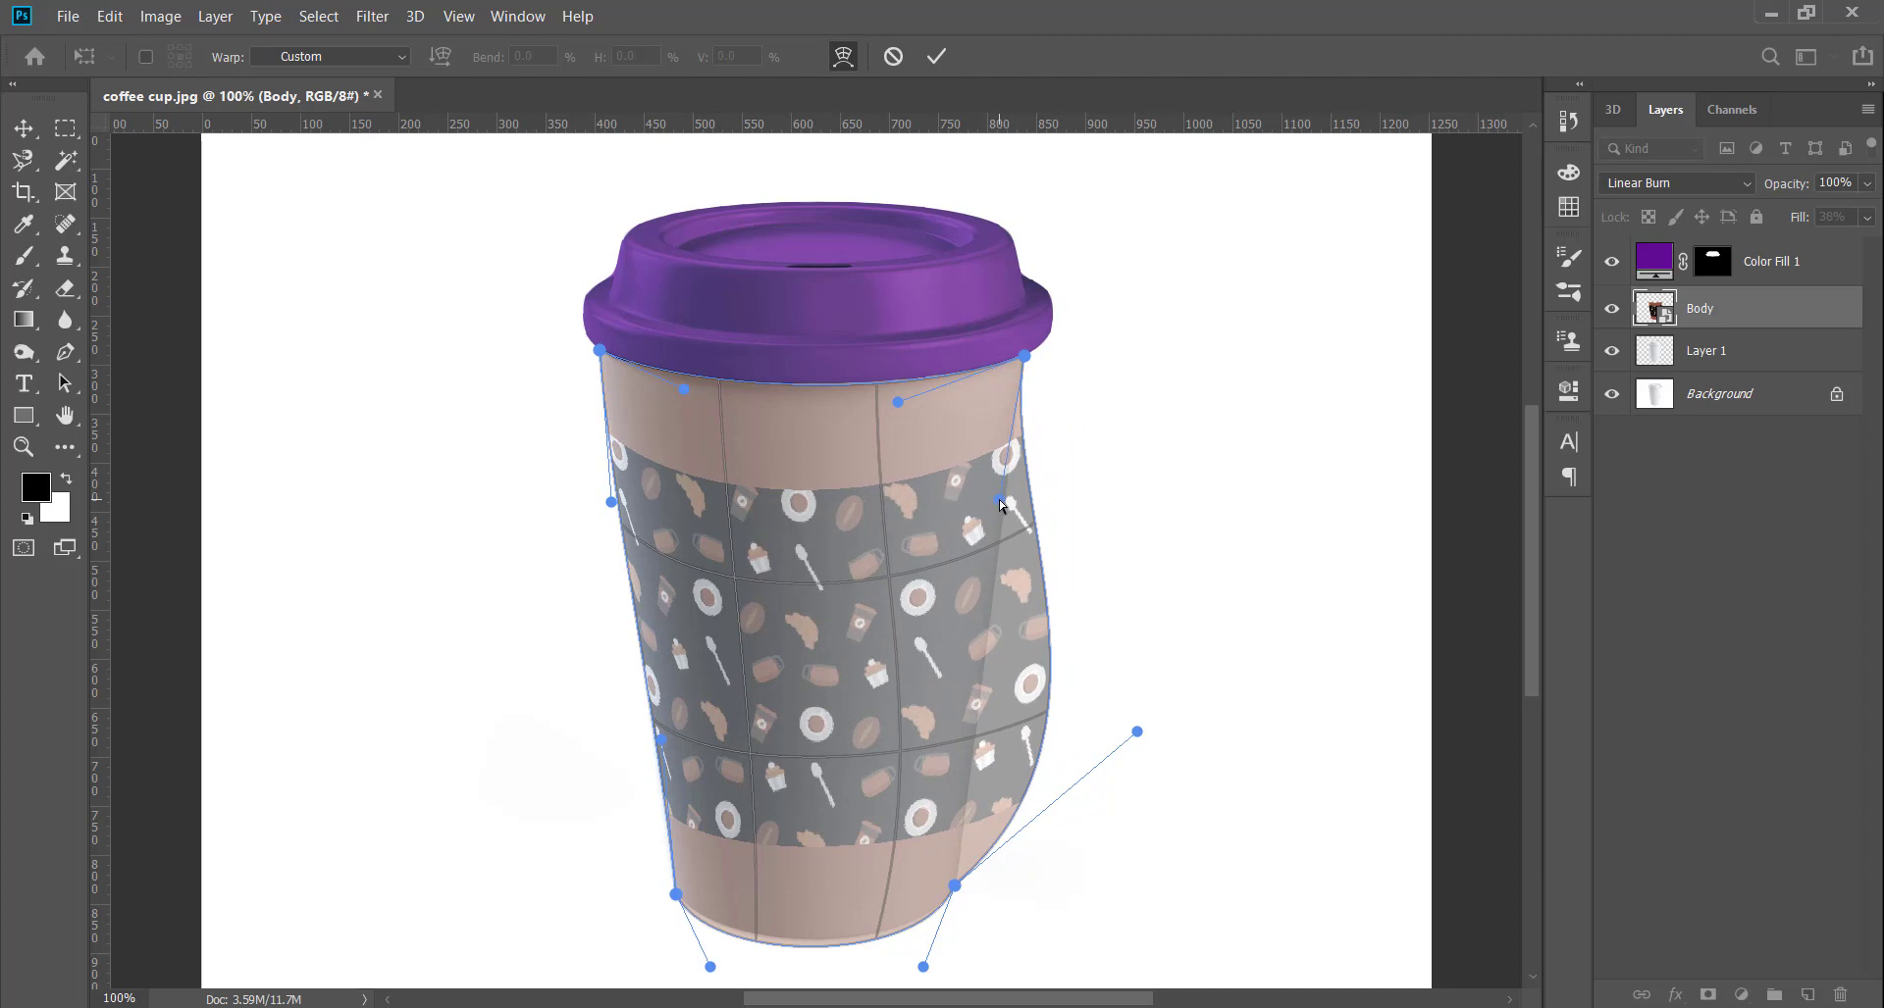
drag(1137, 732, 990, 717)
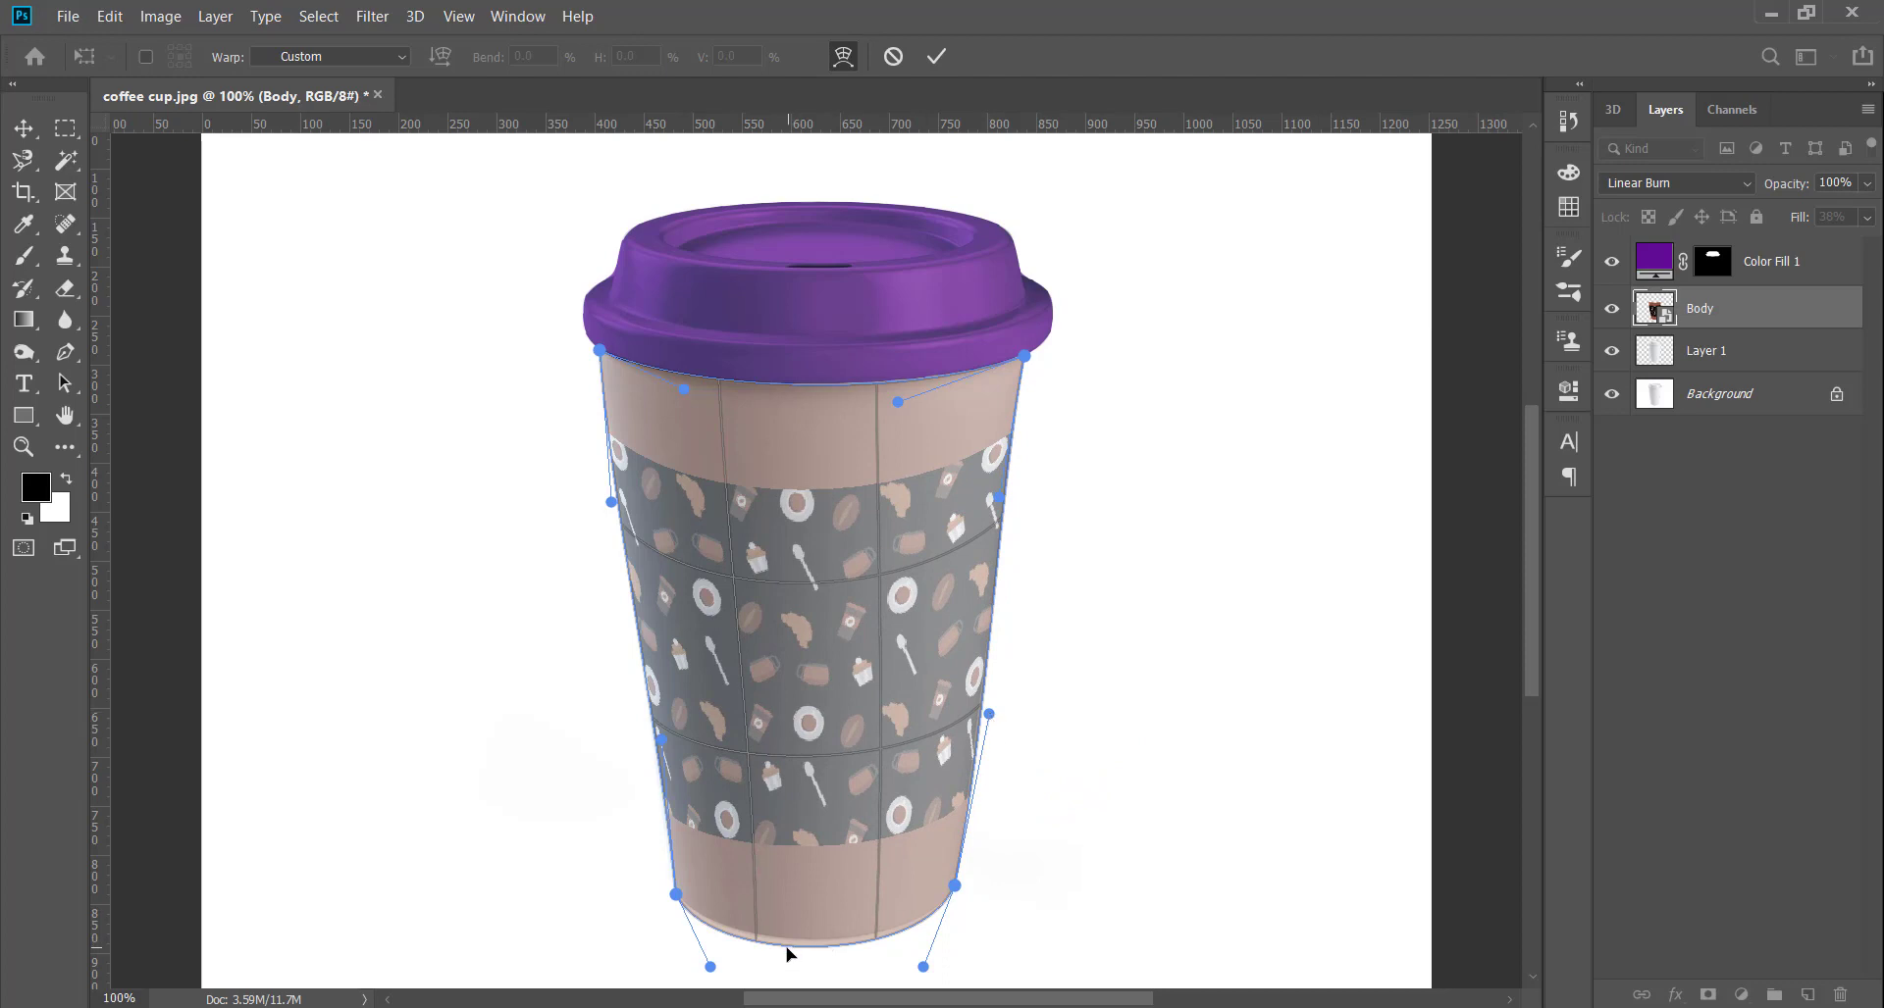
drag(791, 948, 795, 938)
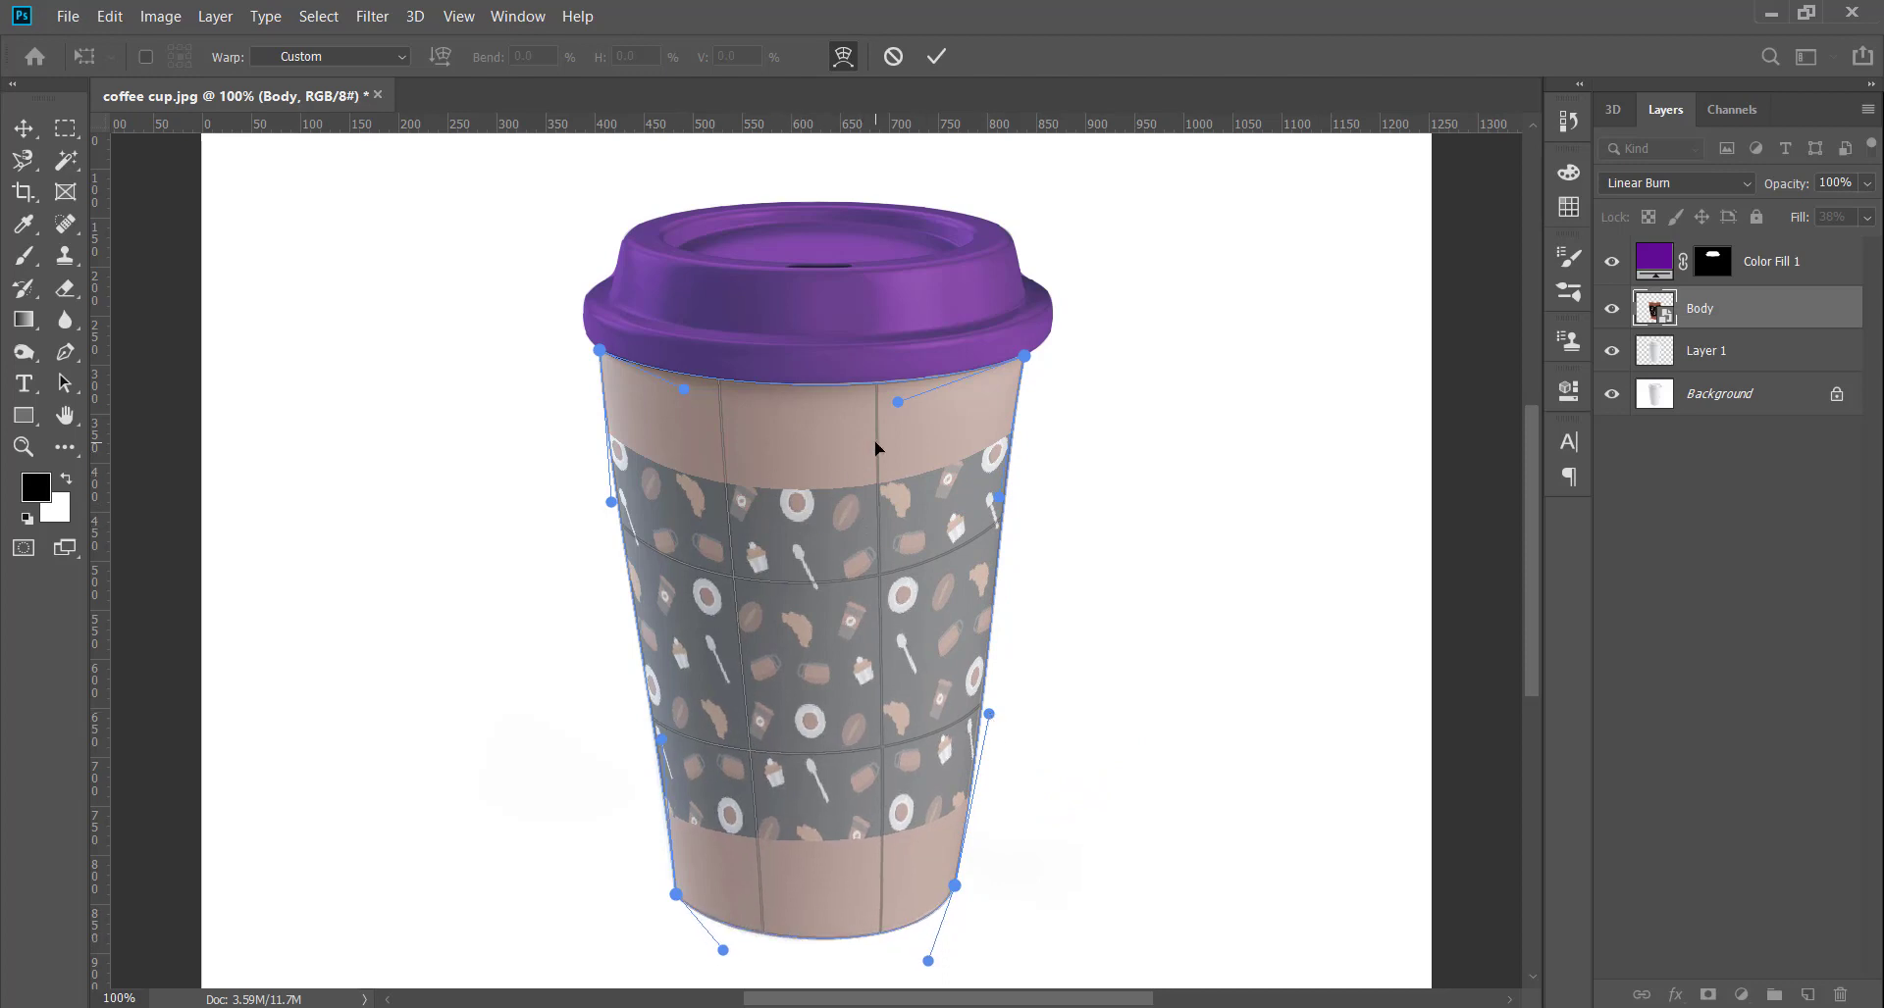
key(Return)
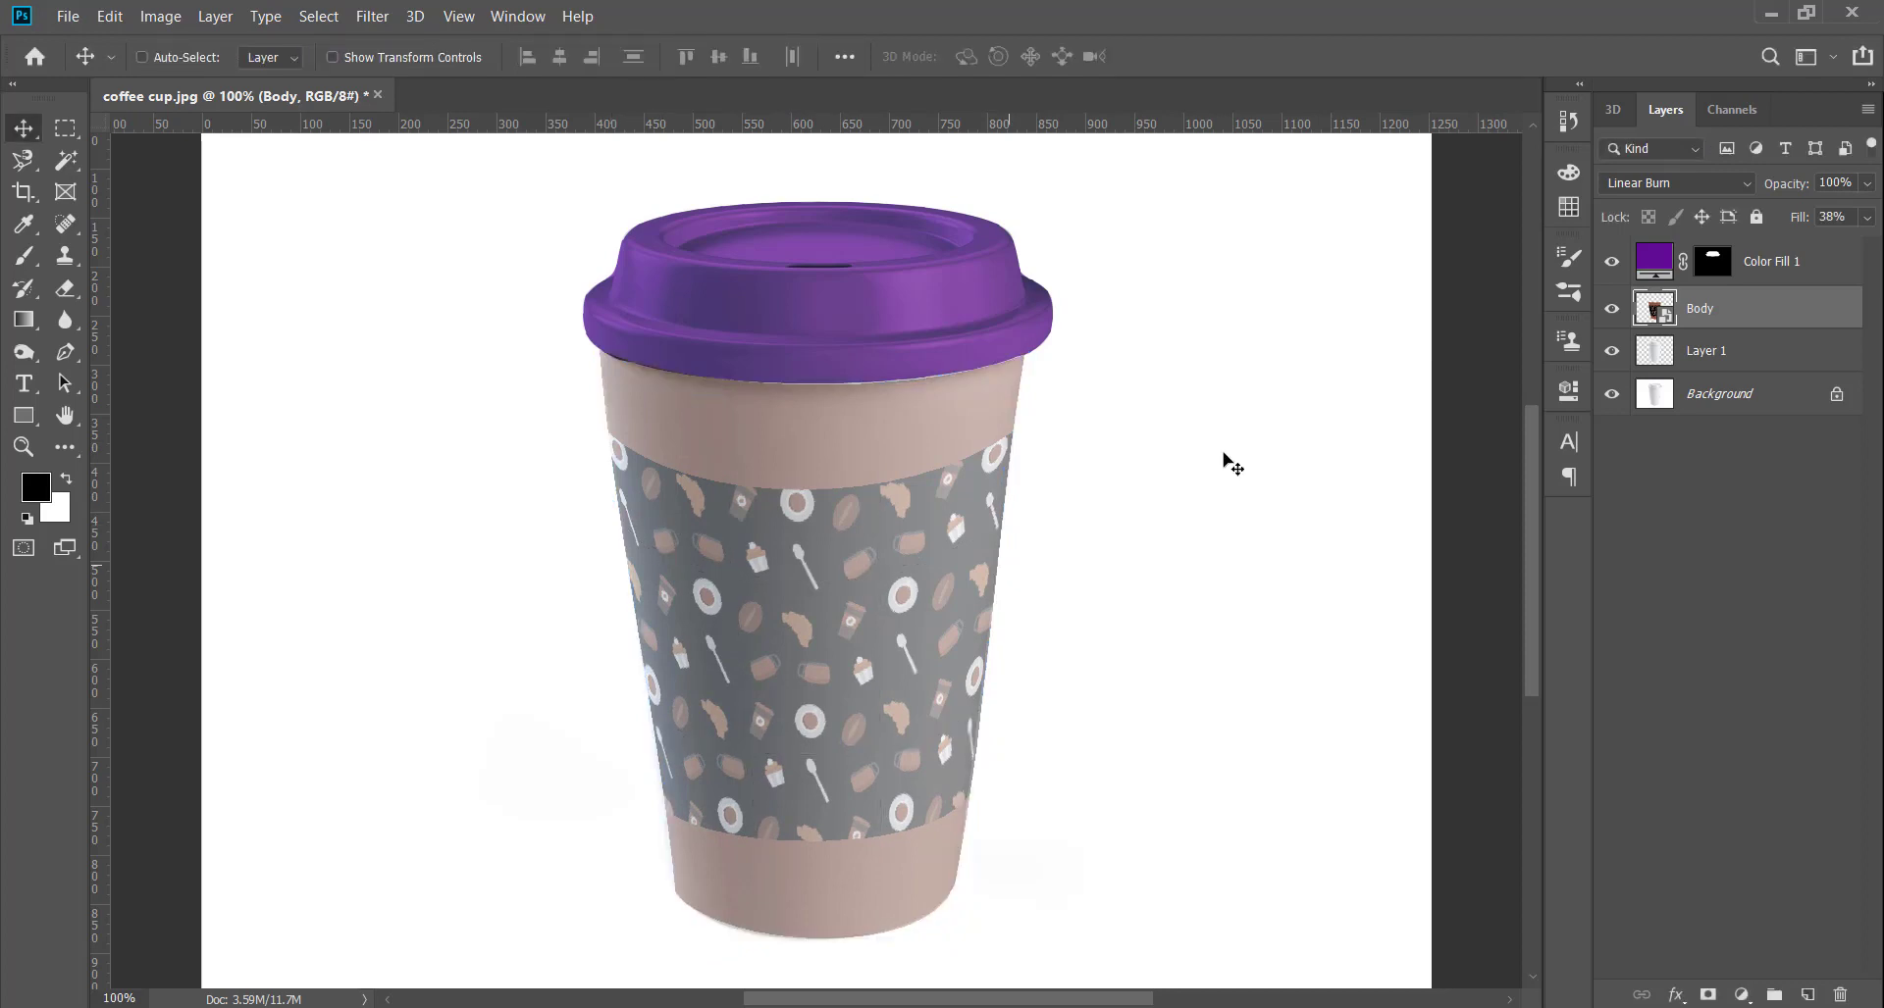
Set the Body layer's fill to 70%.
drag(1797, 221, 1803, 228)
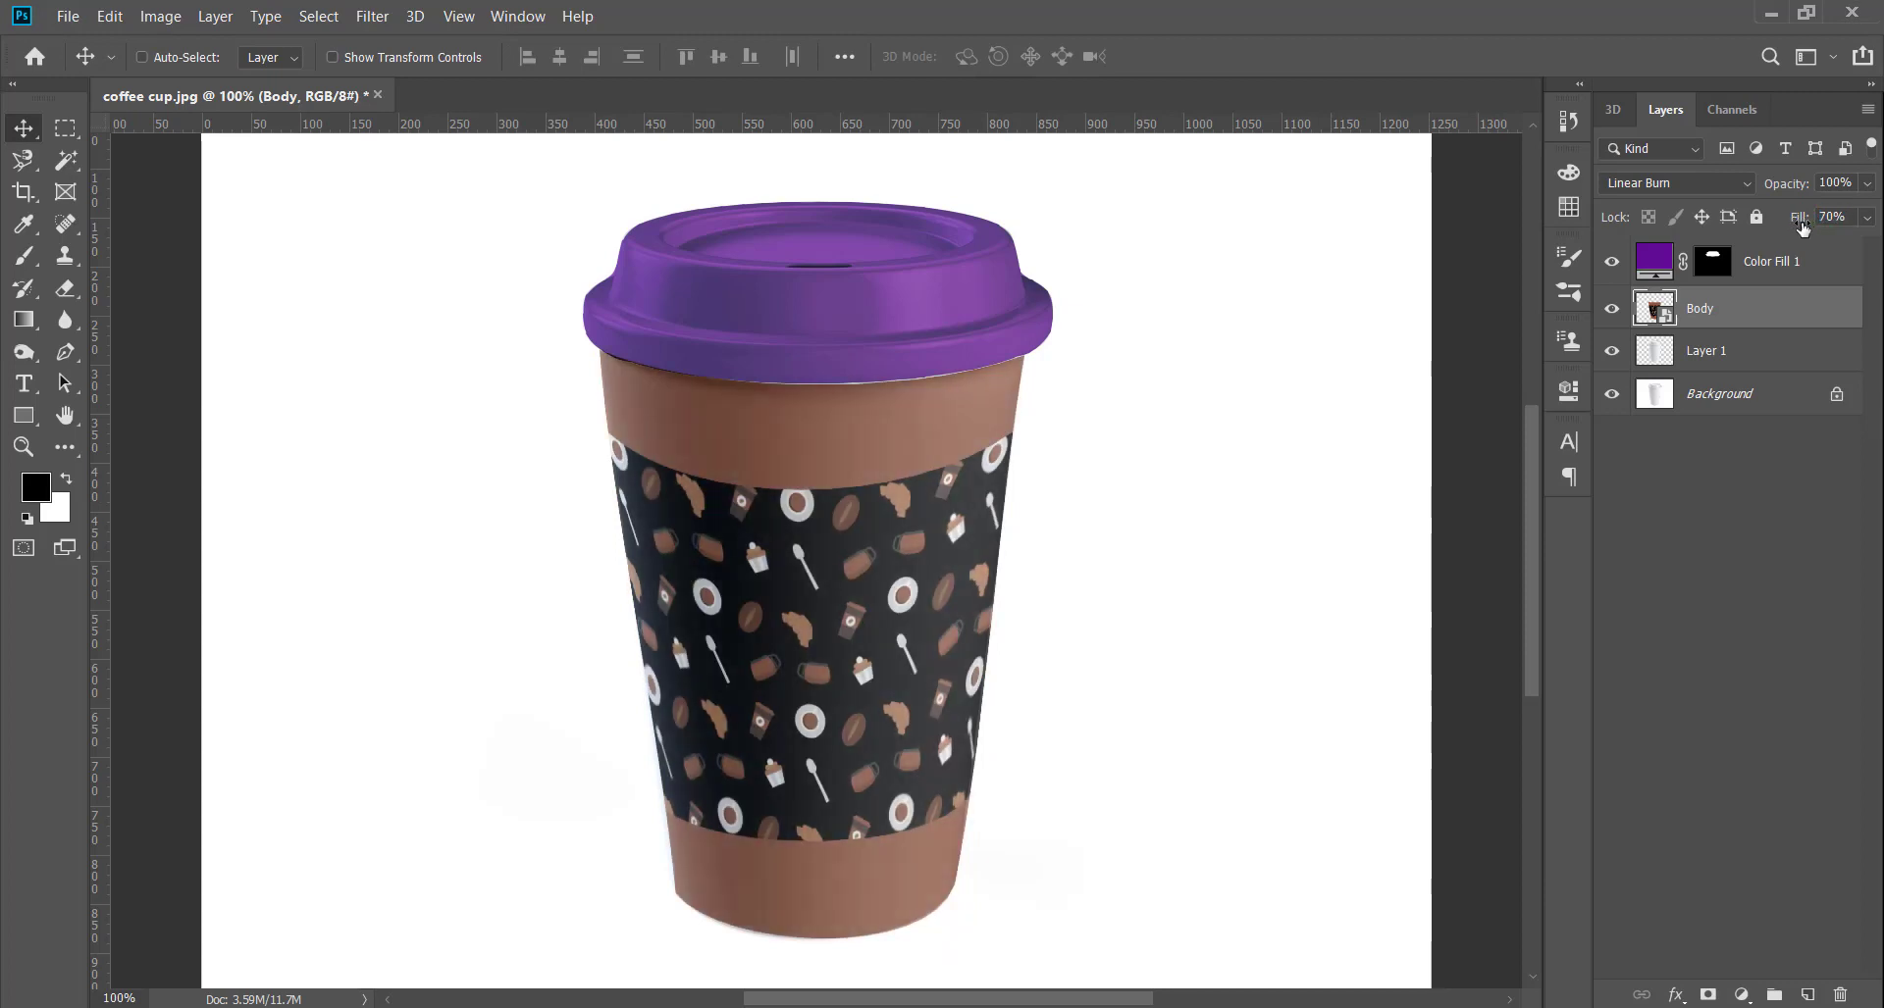
key(ctrl)
key(ctrl+minus)
key(ctrl+minus)
key(ctrl+plus)
key(ctrl+minus)
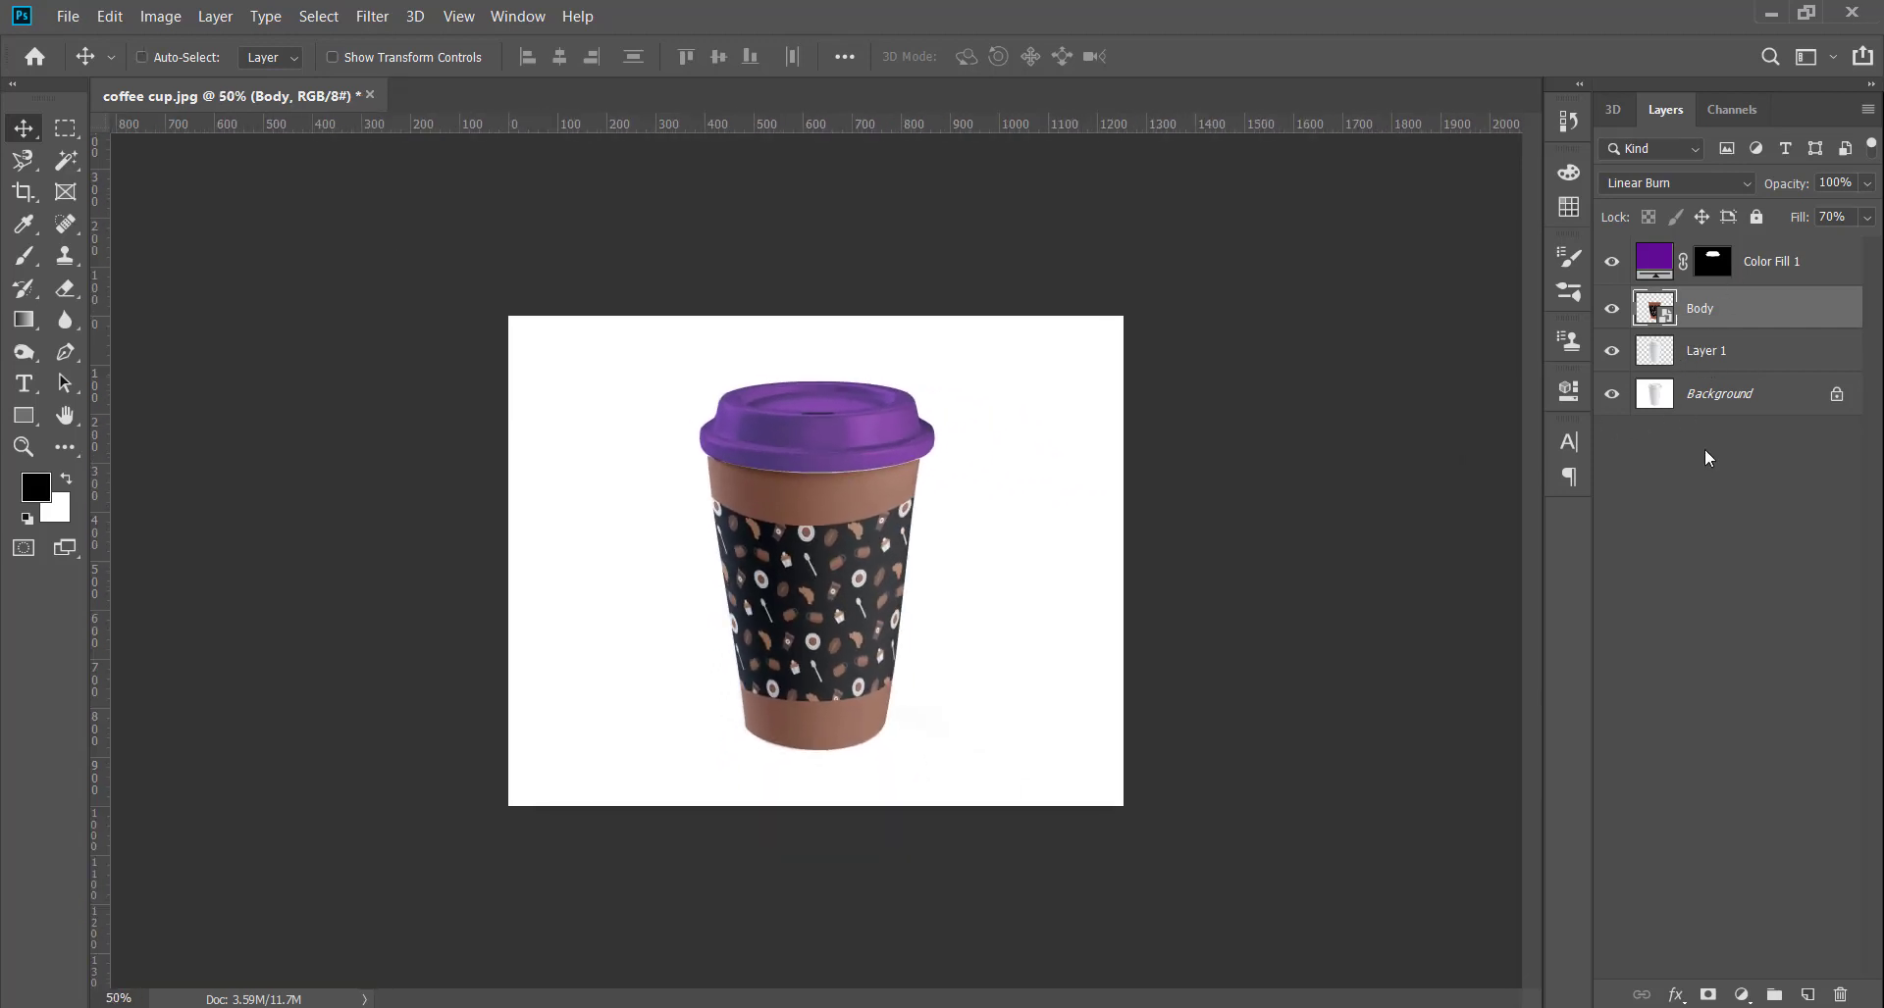
Unlock and duplicate the Background layer, moving the copy to the top of the stack with Soft Light blending.
click(1837, 397)
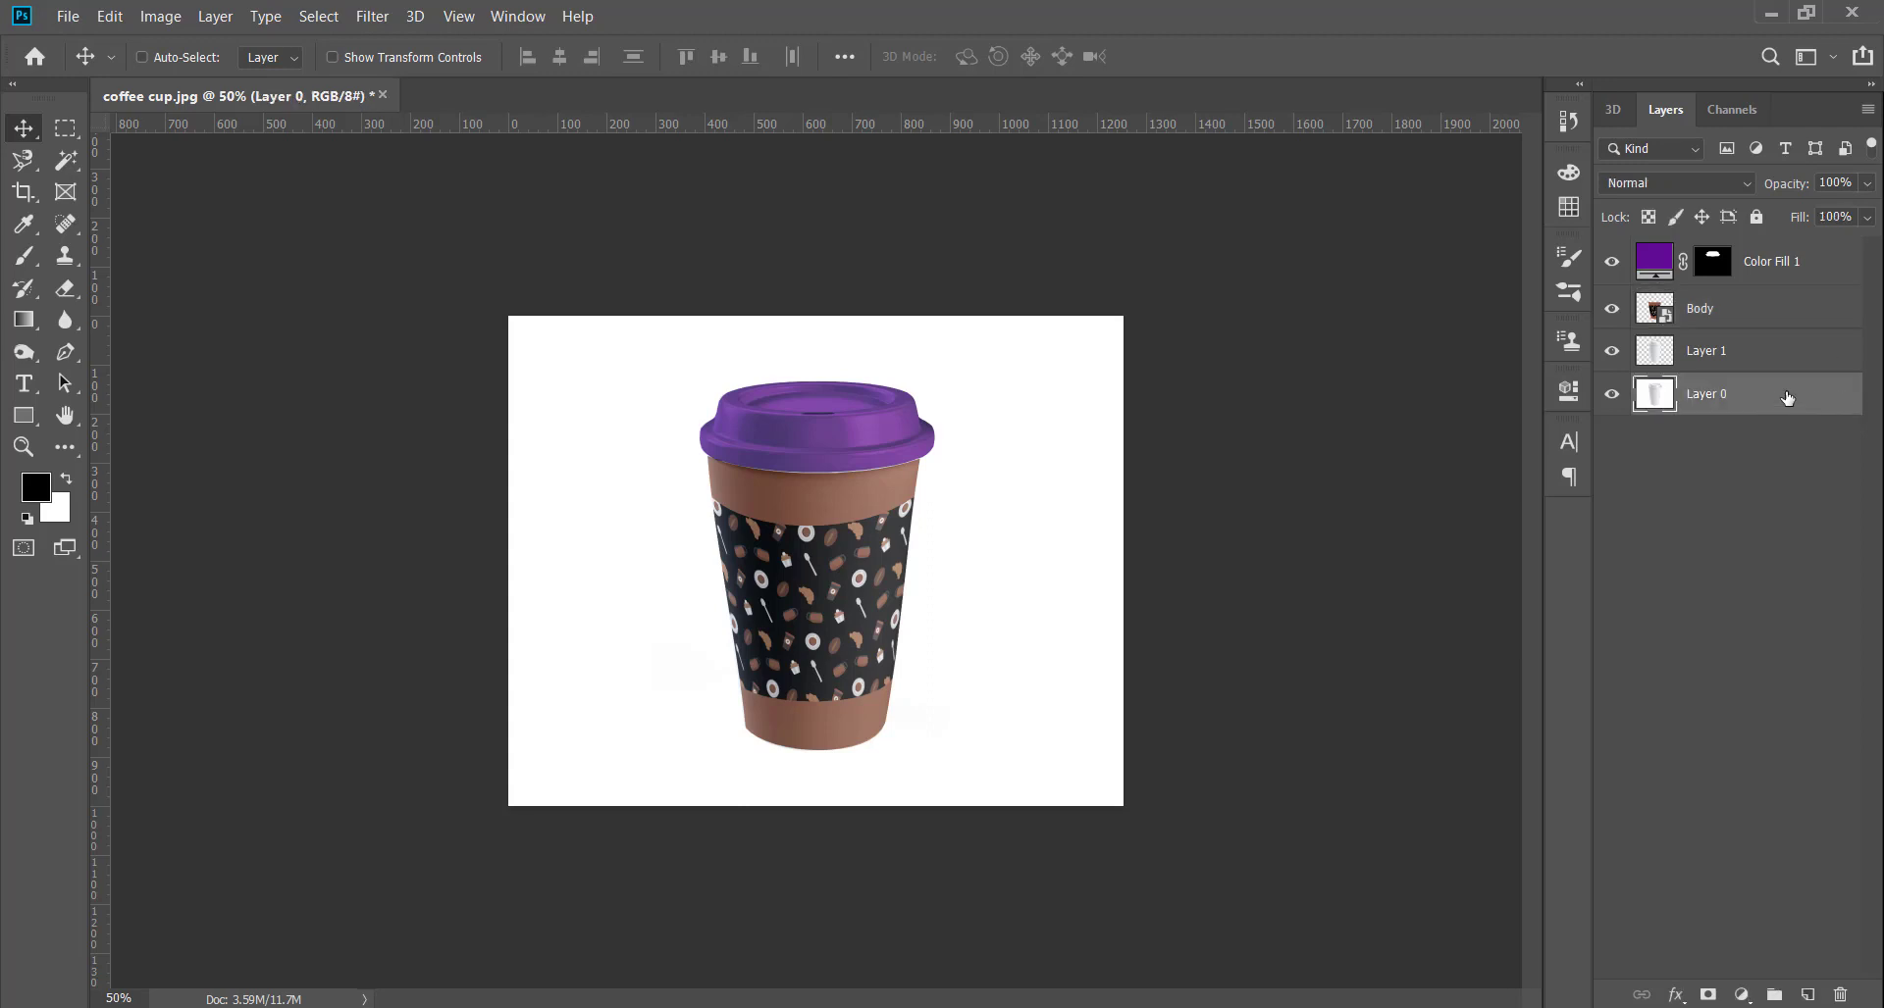
key(ctrl+j)
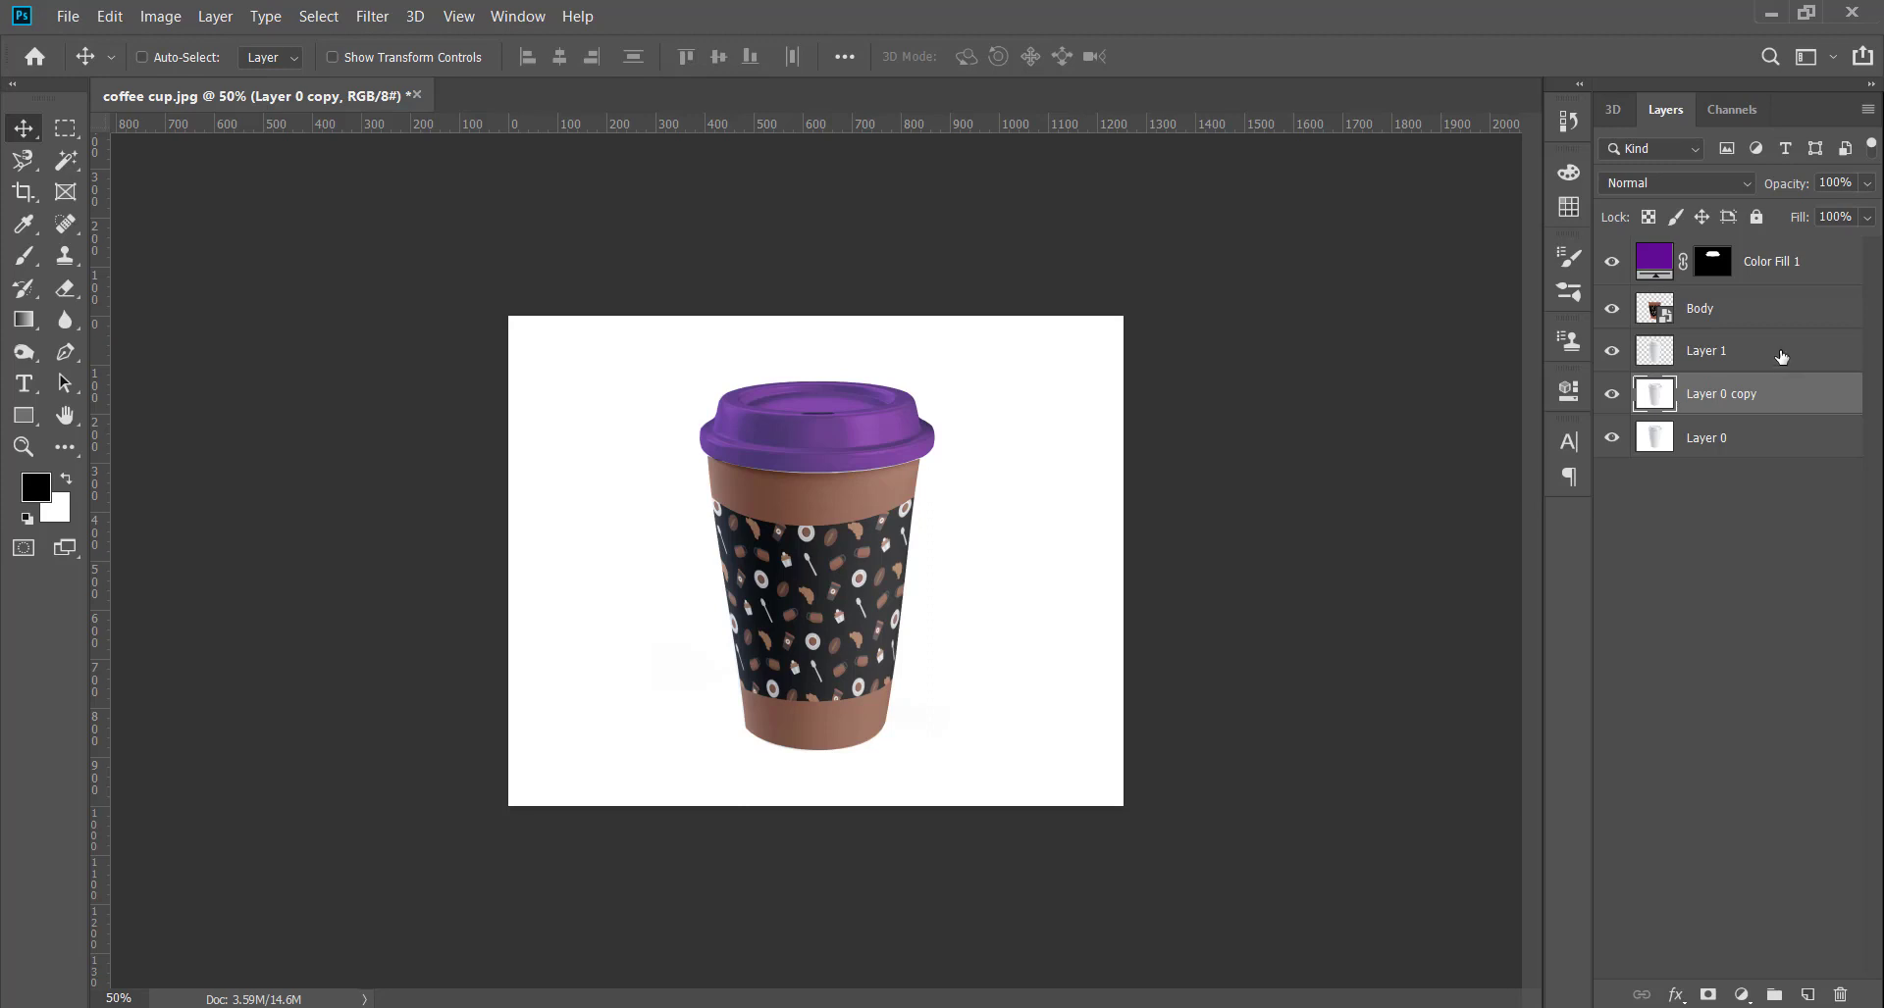
drag(1786, 404, 1766, 257)
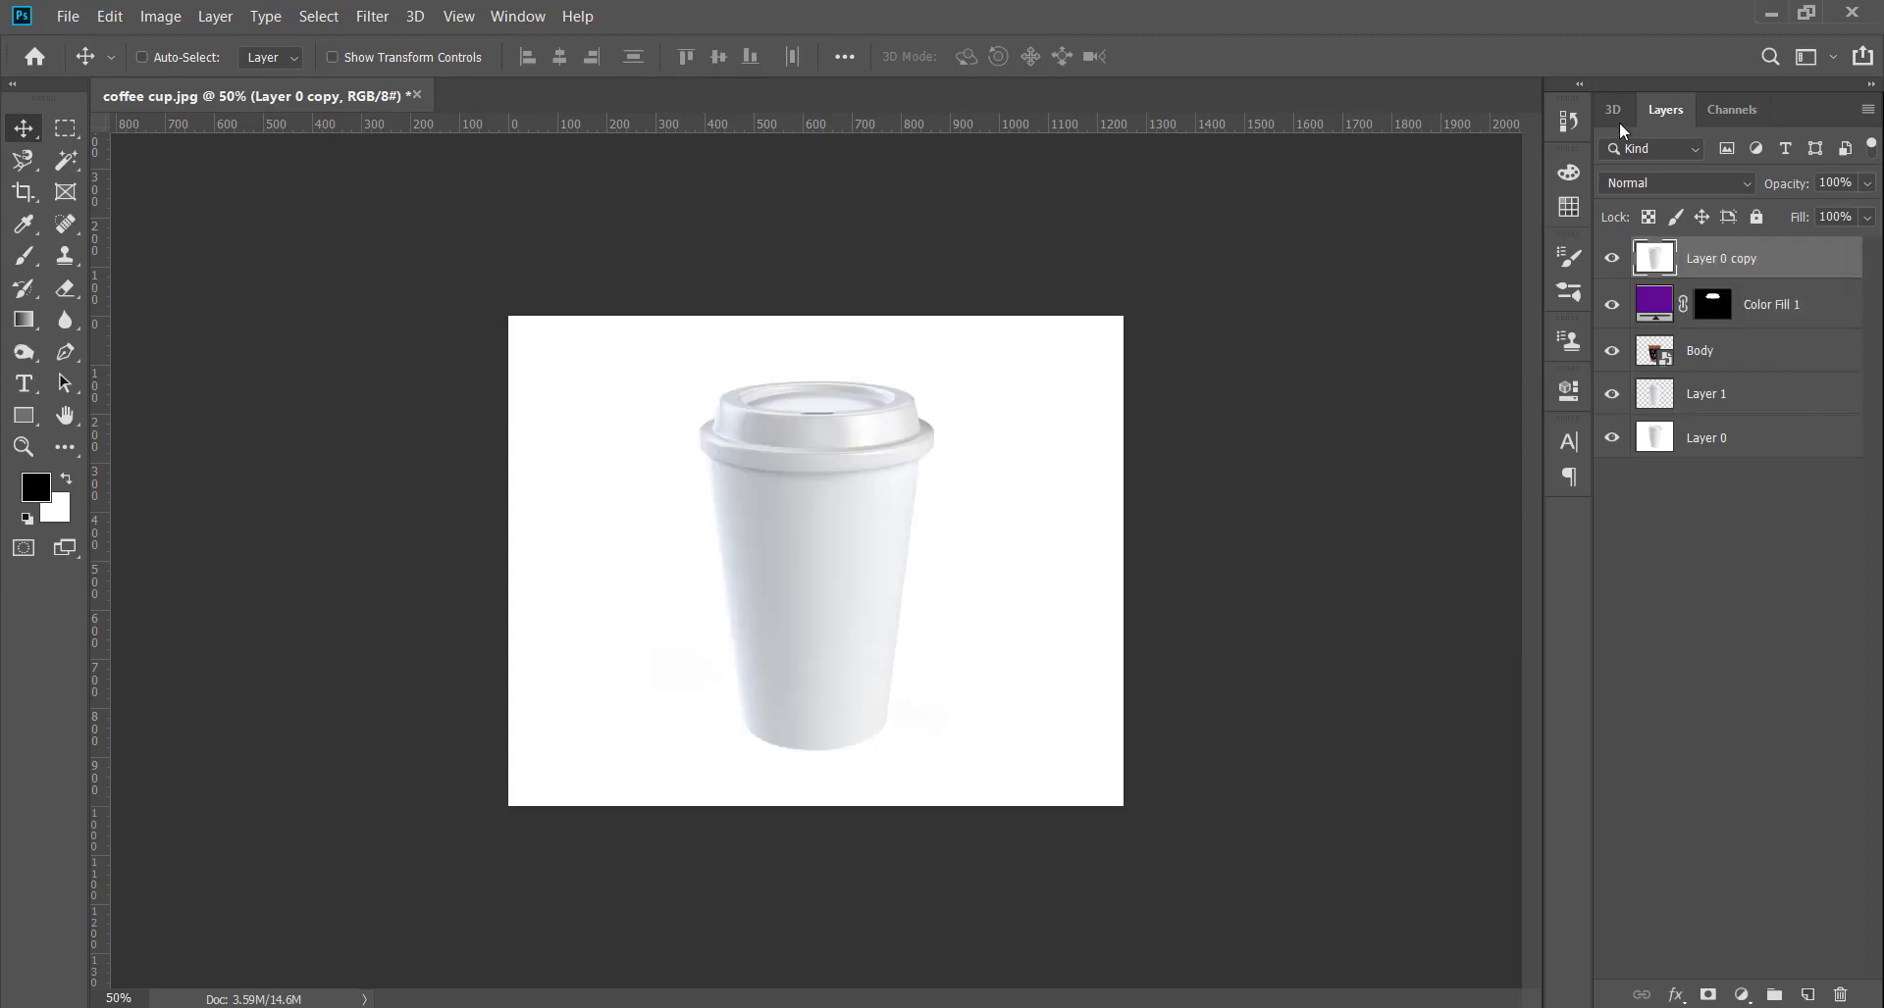
click(1752, 185)
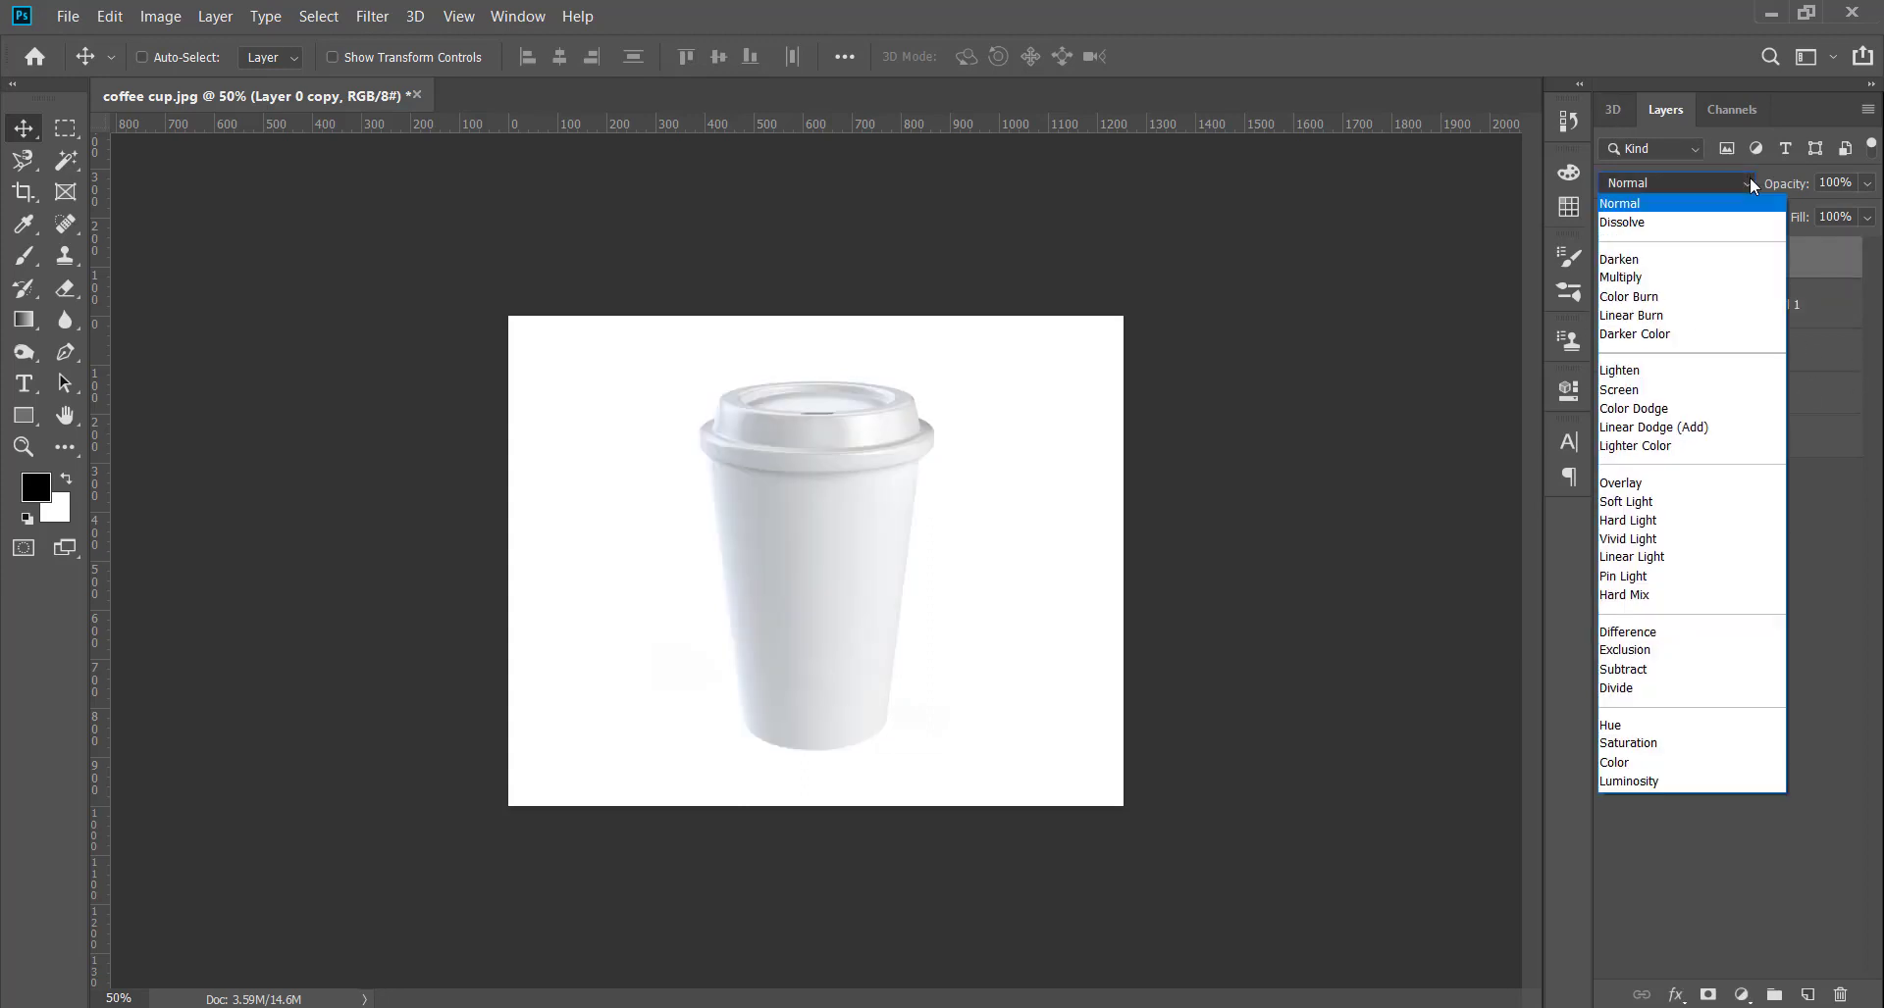
click(1683, 501)
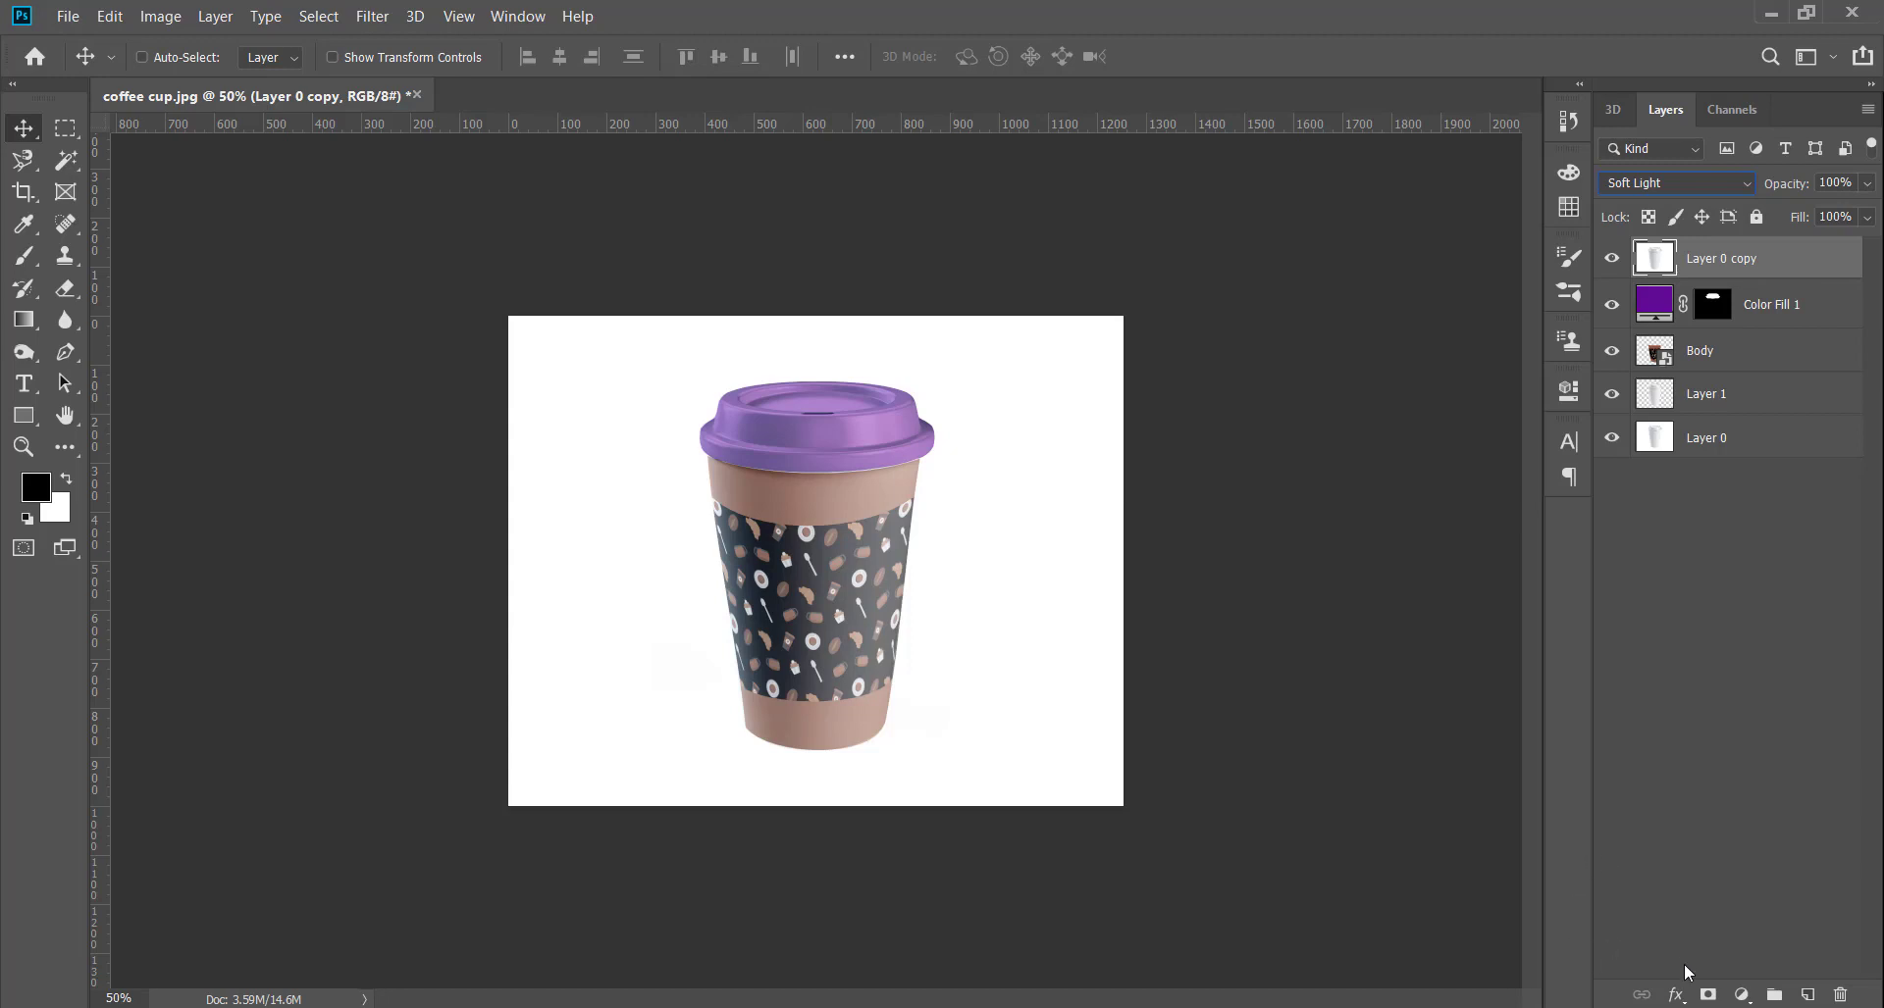
Add a Levels adjustment clipped to the Soft Light cup copy, with input levels of 124, 0.46 and 235.
click(1738, 996)
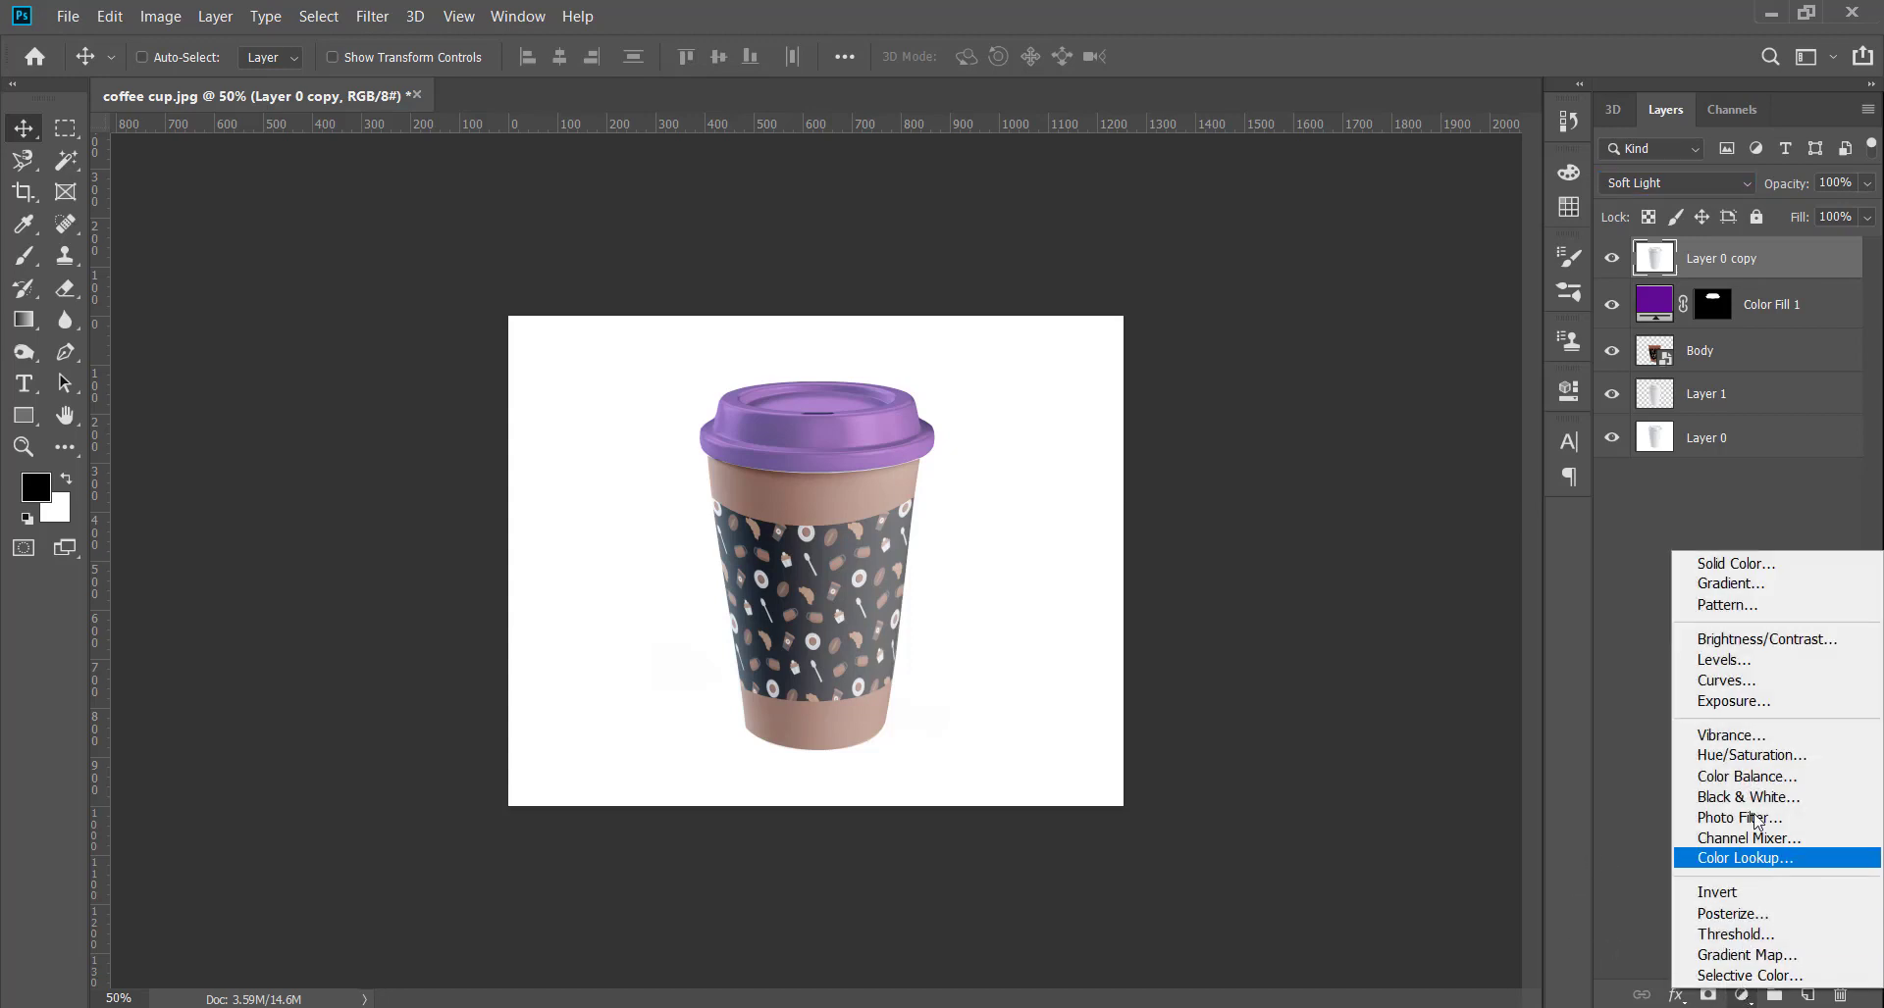
click(1793, 658)
click(1393, 865)
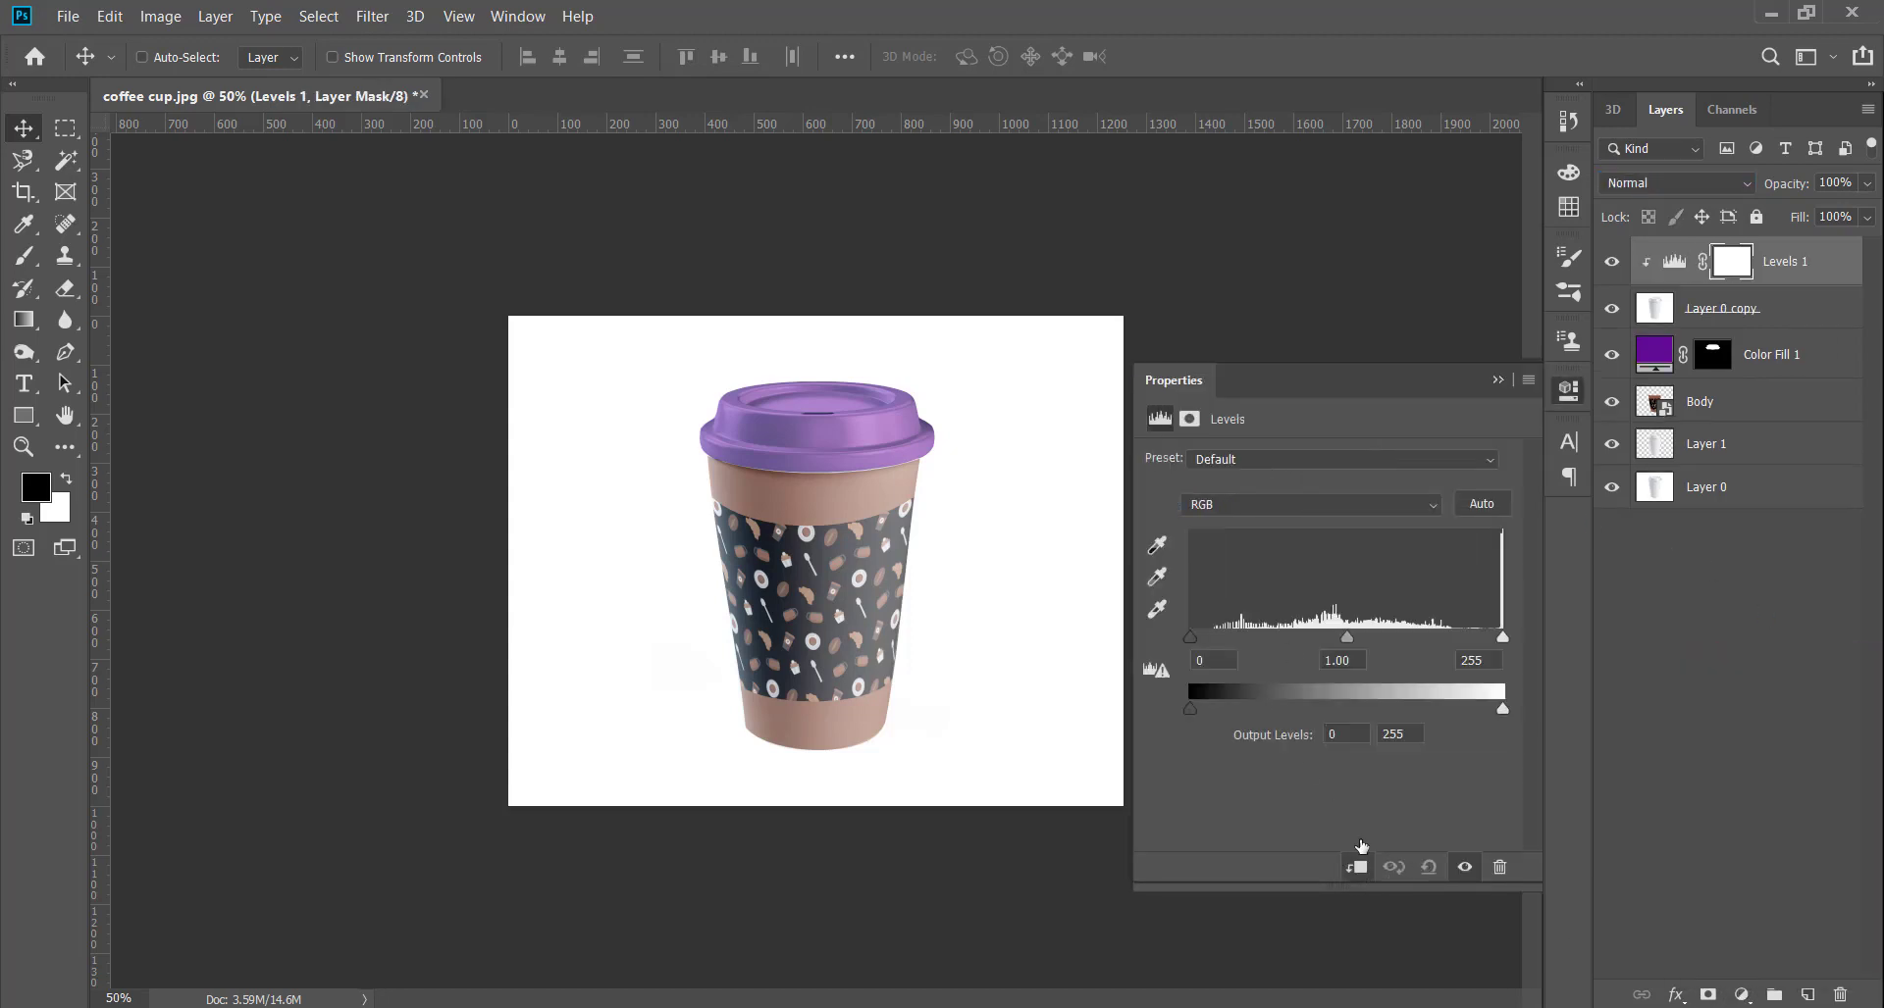
drag(1190, 638, 1440, 638)
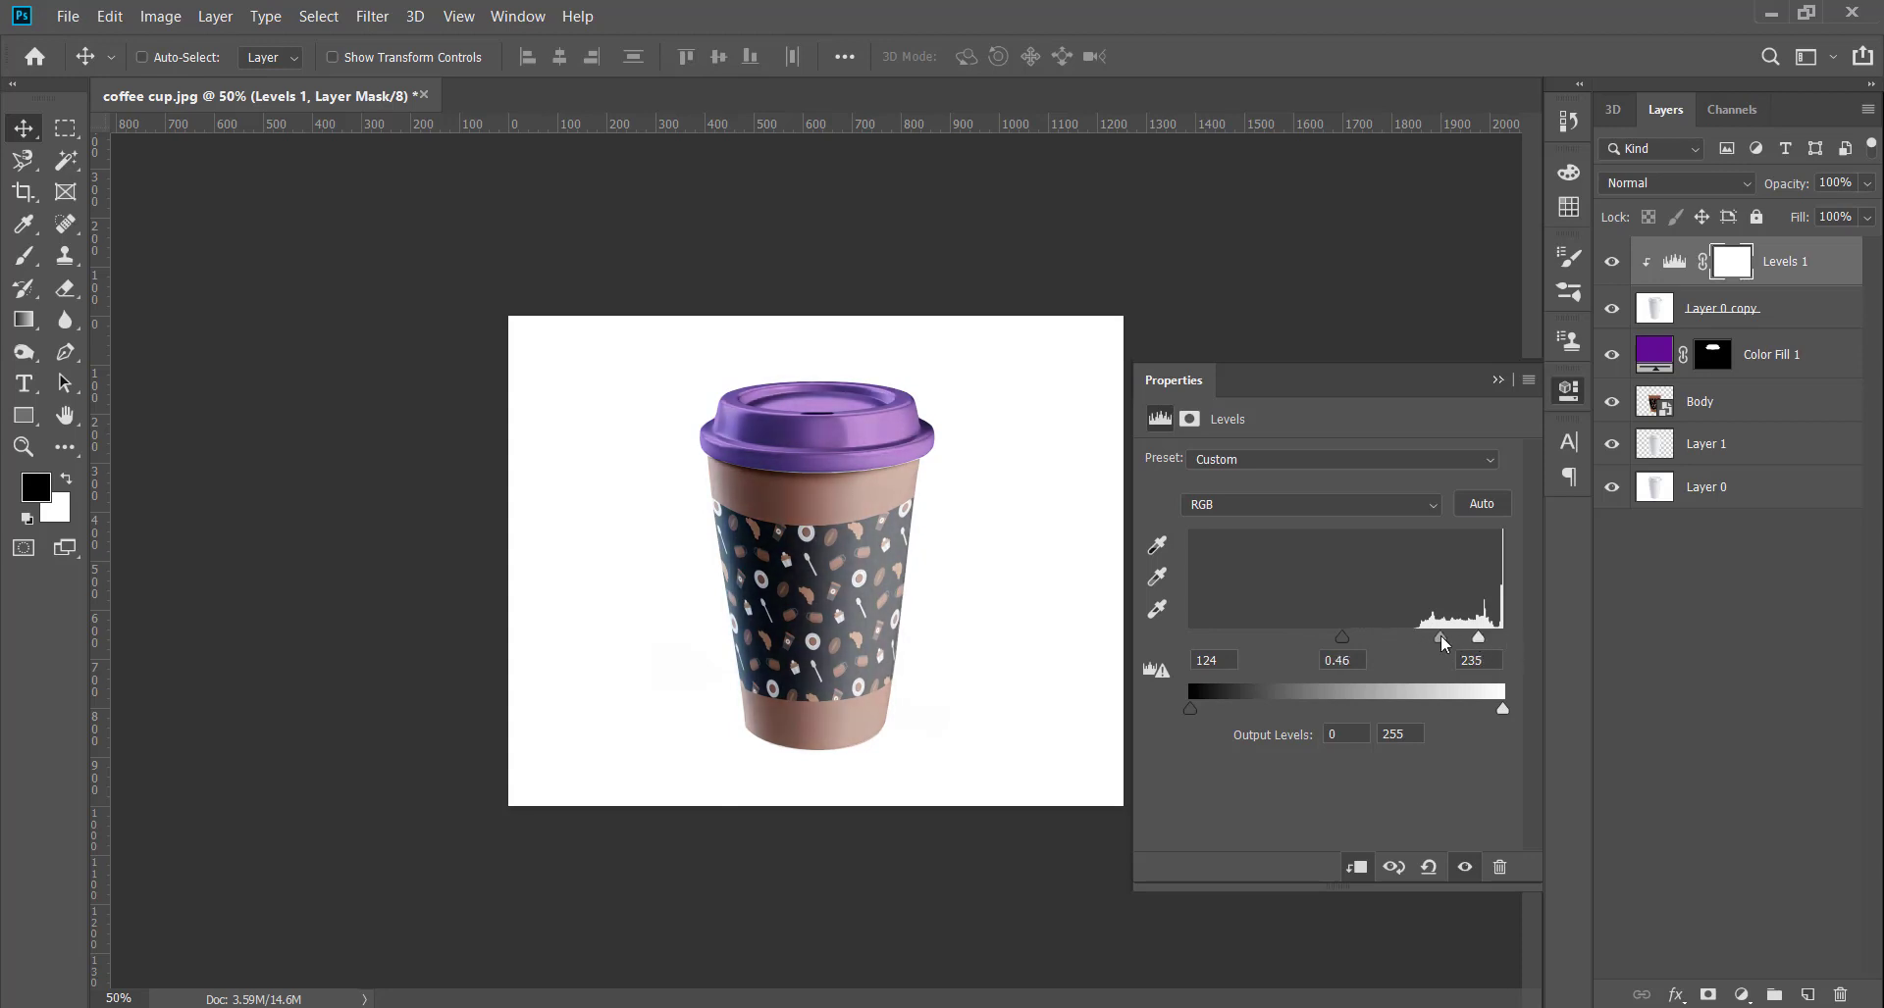
click(1498, 377)
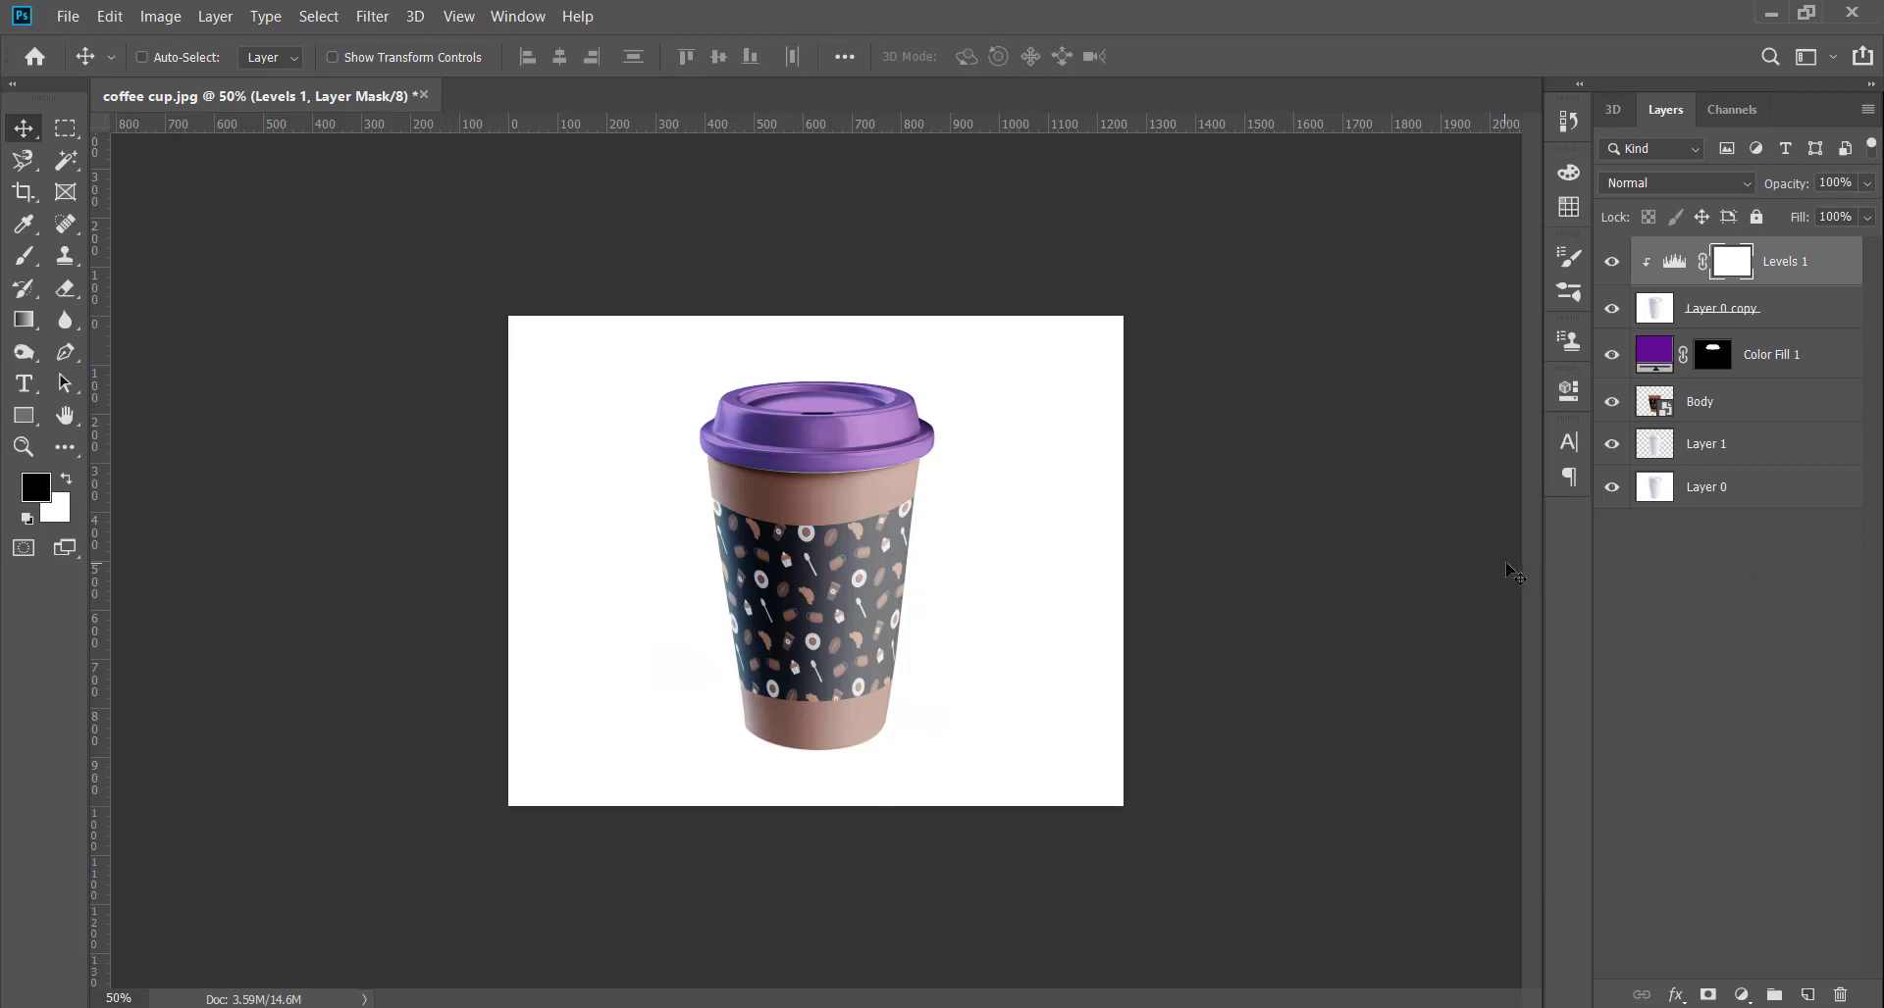
Draw a black rectangle of about 1593 × 695 px directly above Layer 0, covering the lower half of the canvas.
click(1788, 487)
click(25, 416)
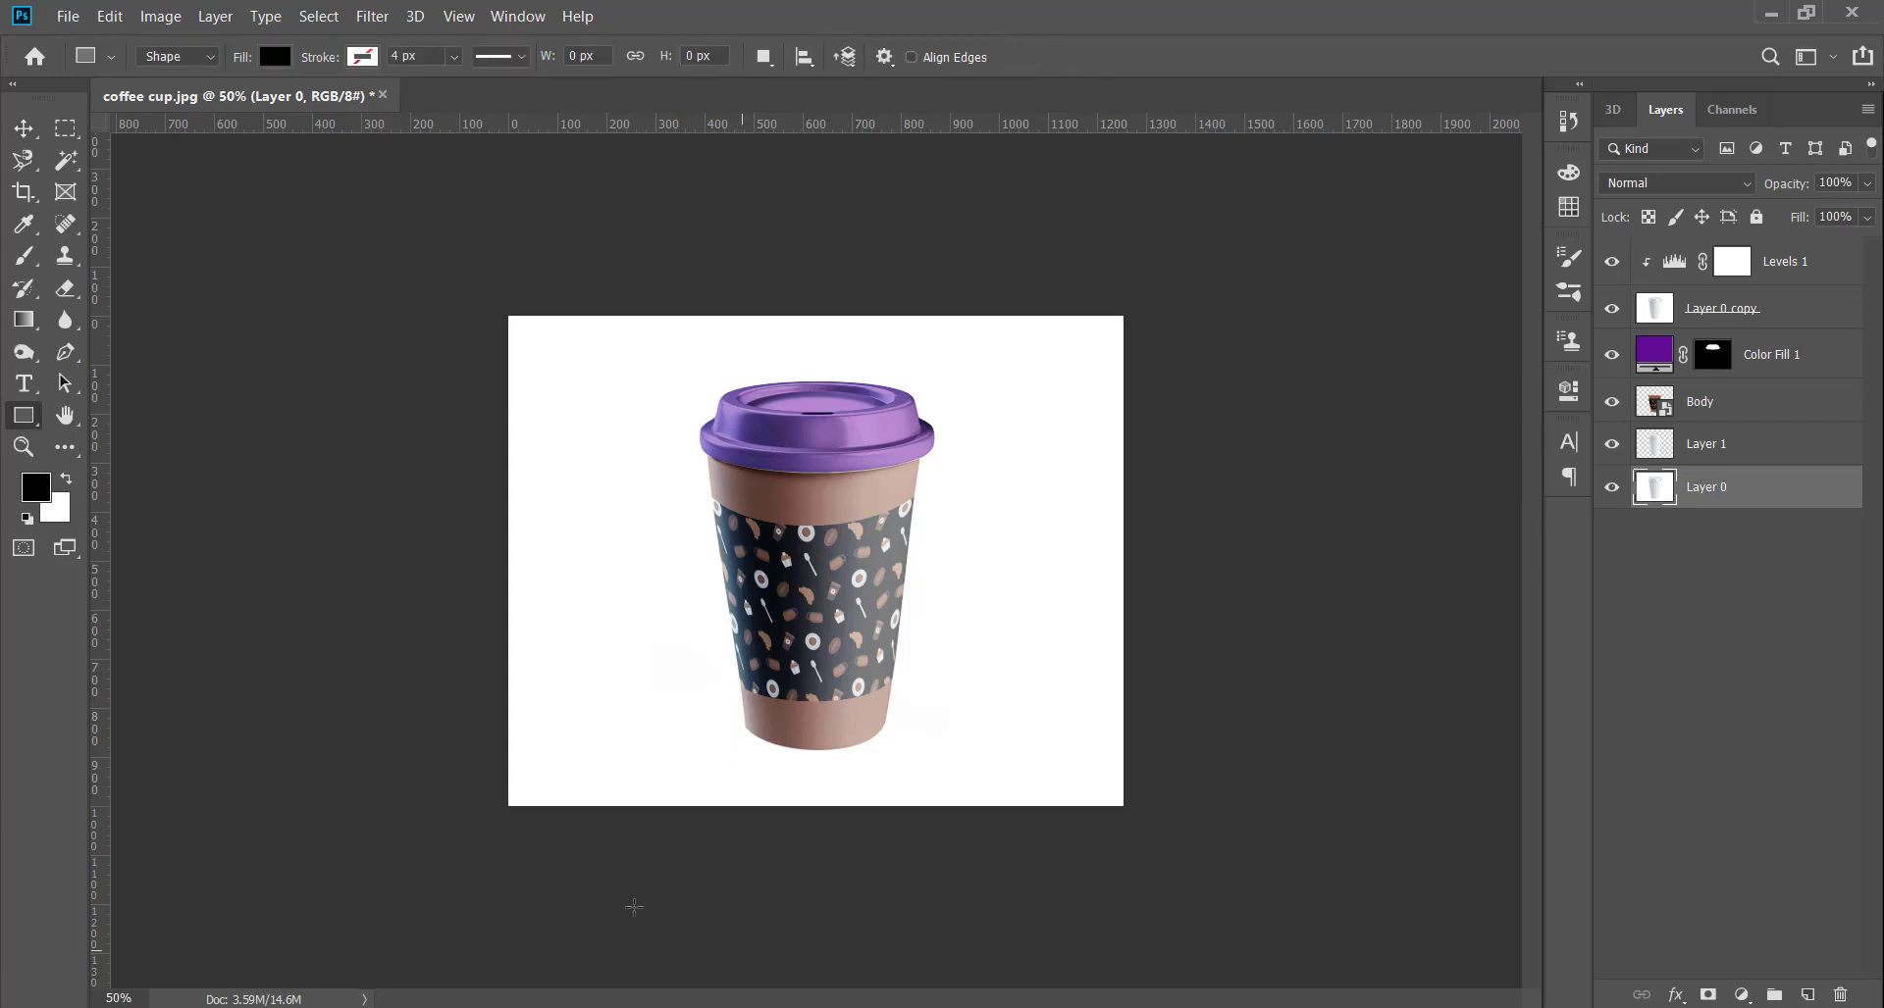
drag(449, 894, 1229, 554)
click(1497, 379)
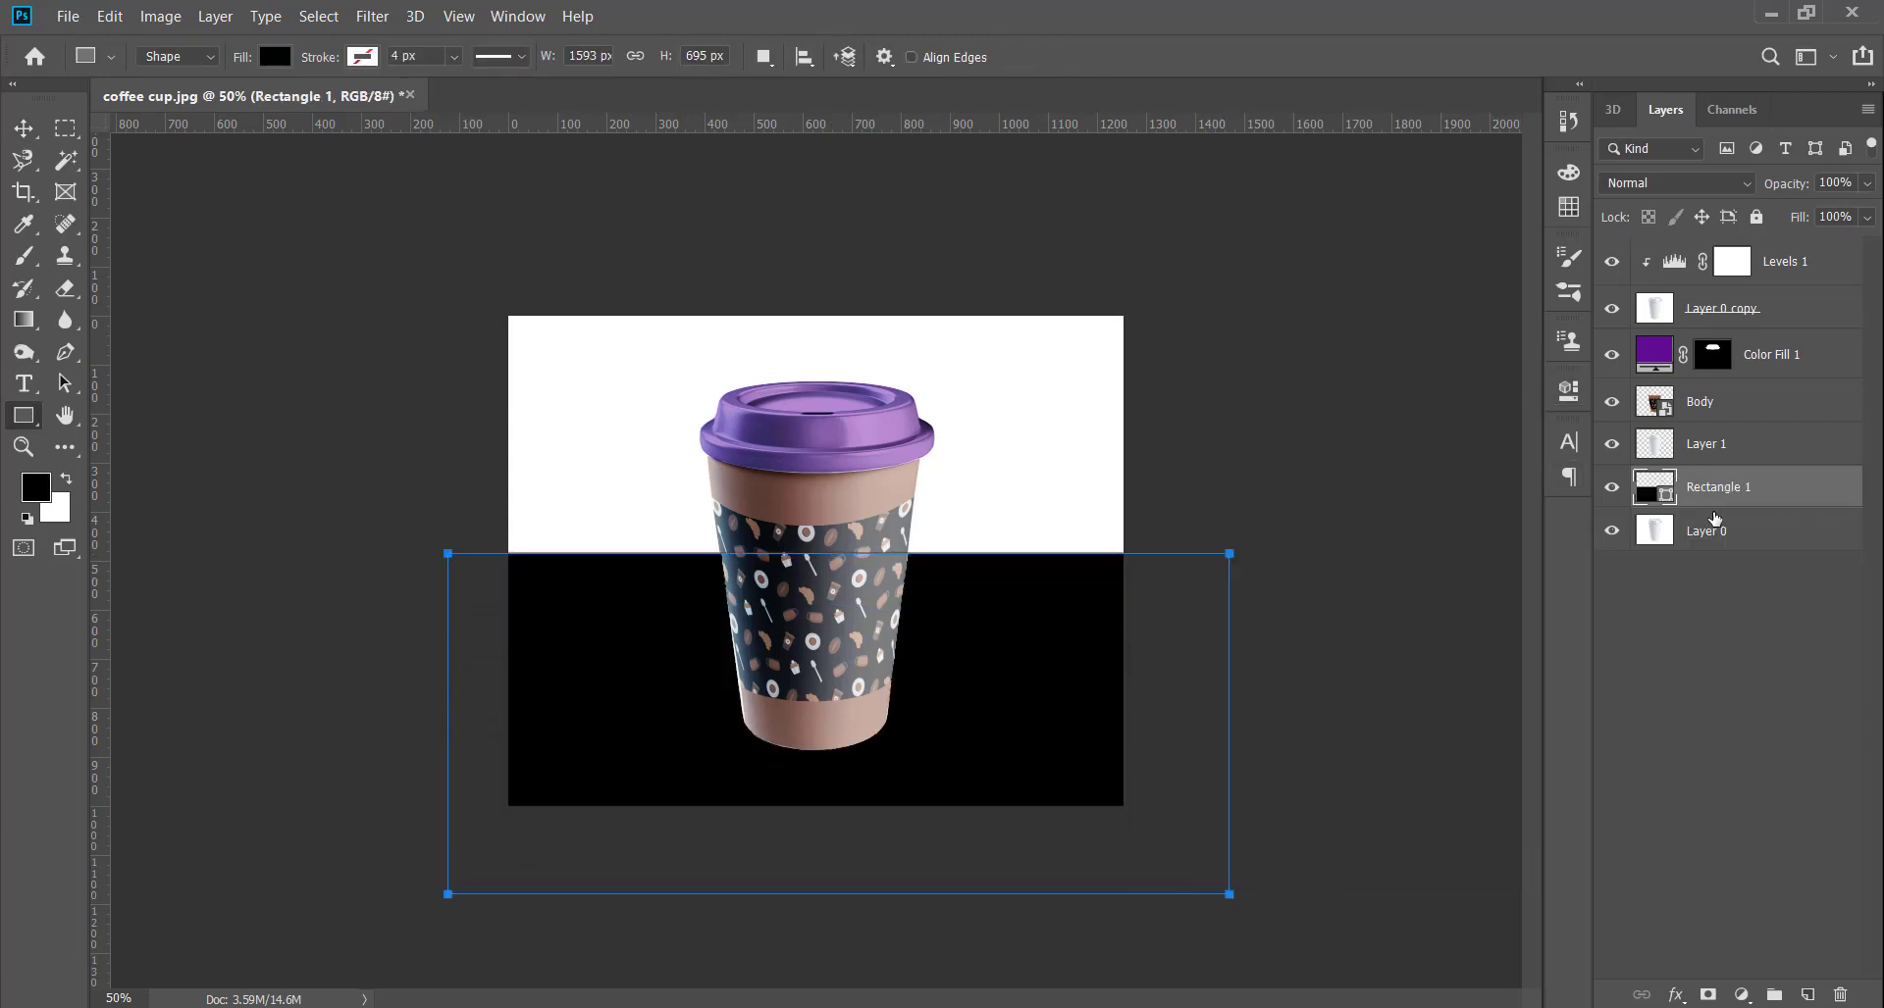
Recolour the rectangle to a reddish brown, starting from a colour sampled on the cup body's upper band.
double_click(1653, 487)
click(867, 427)
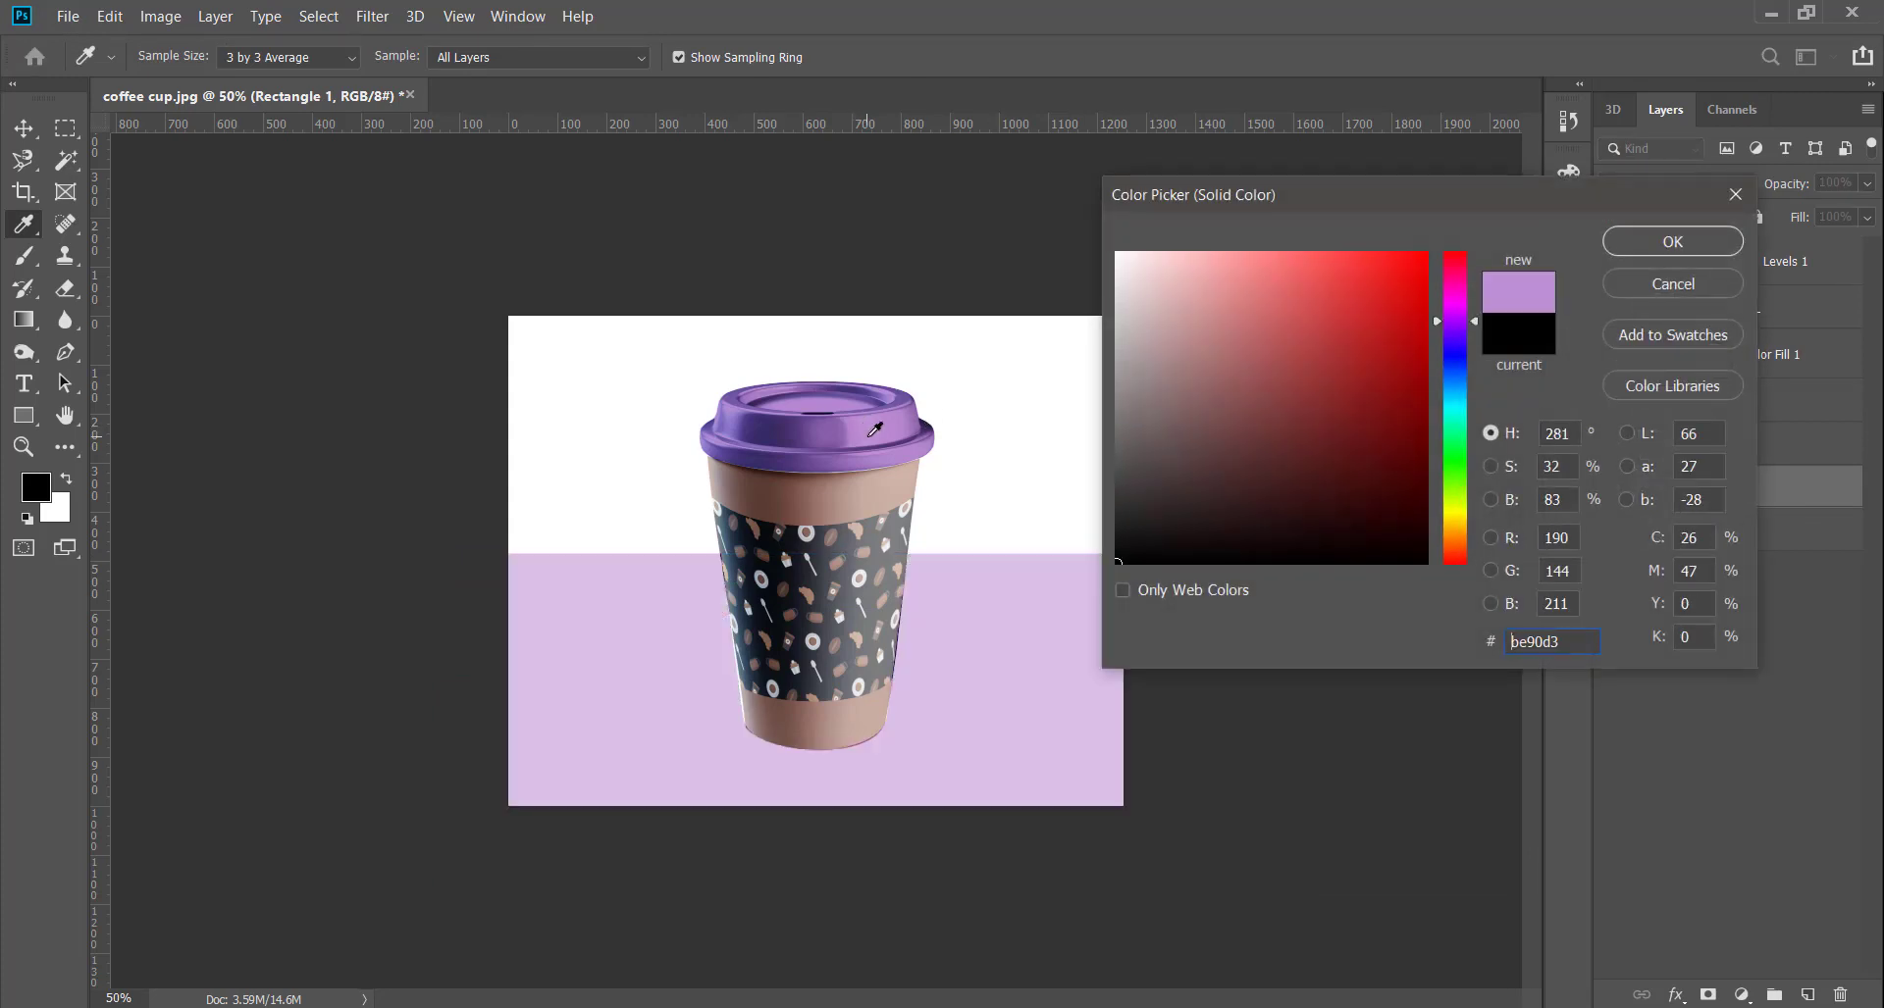
click(1310, 446)
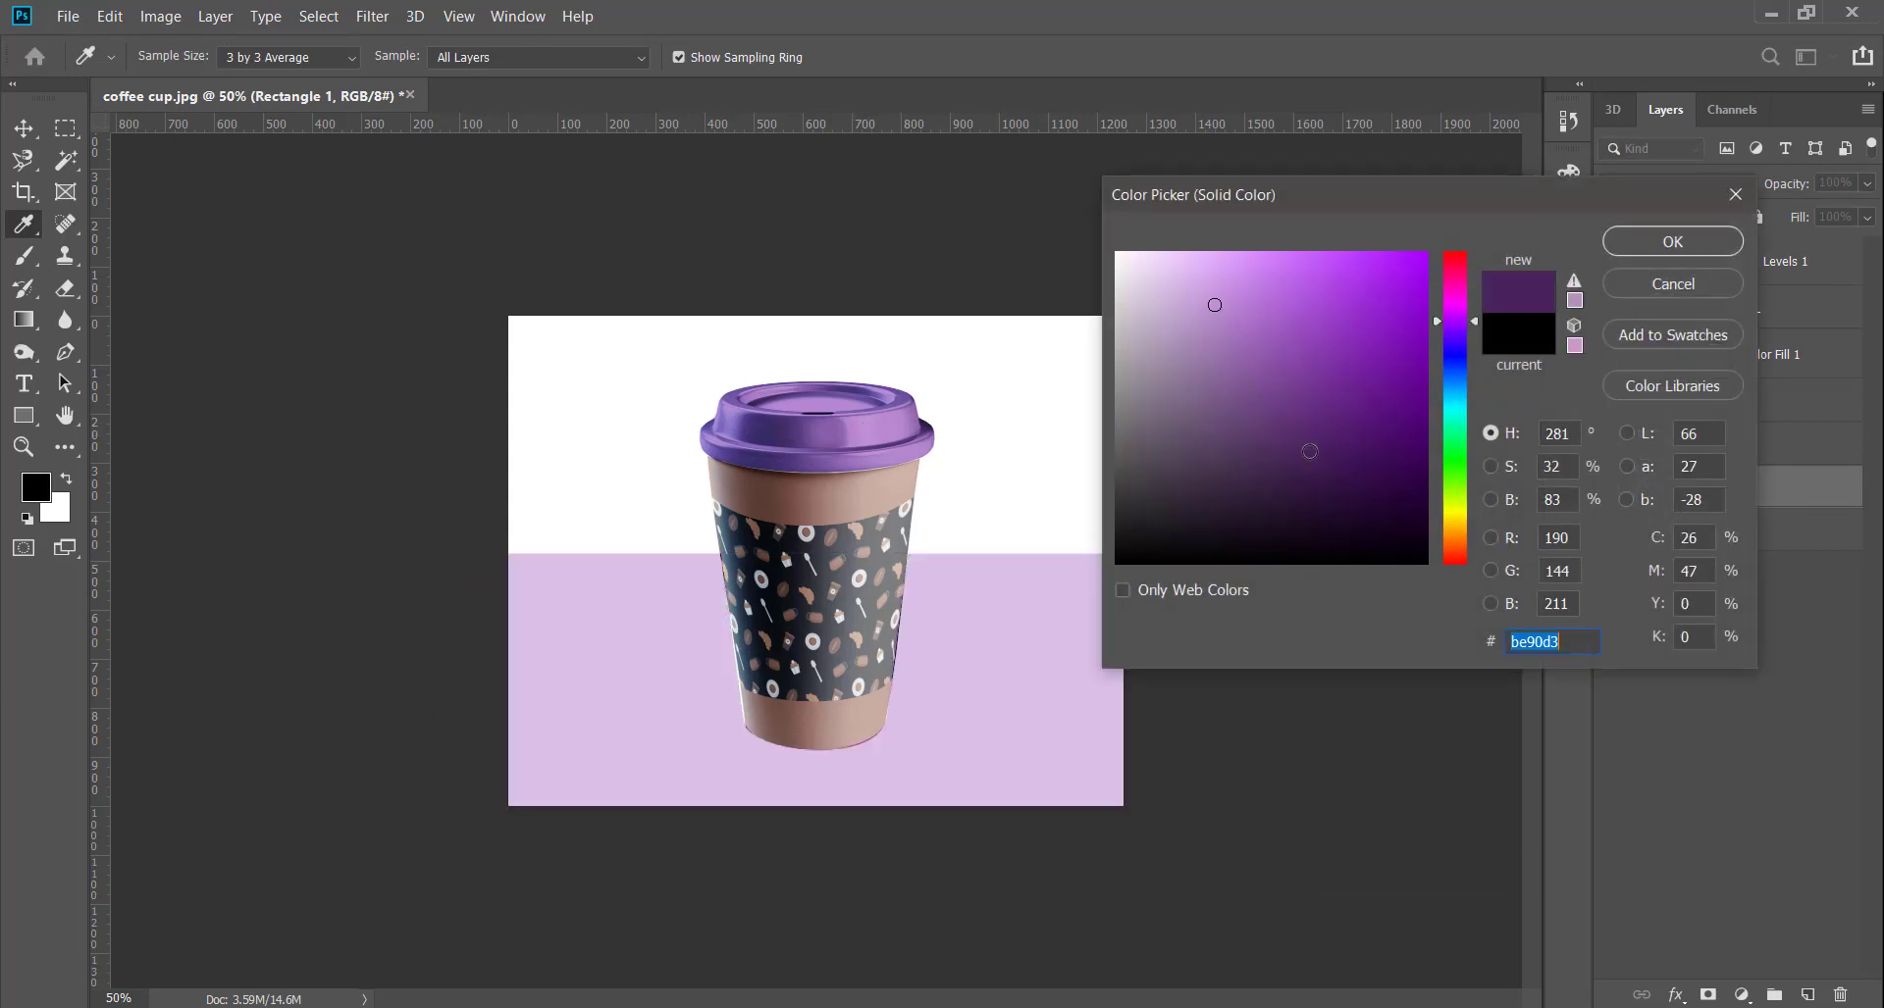
click(1374, 497)
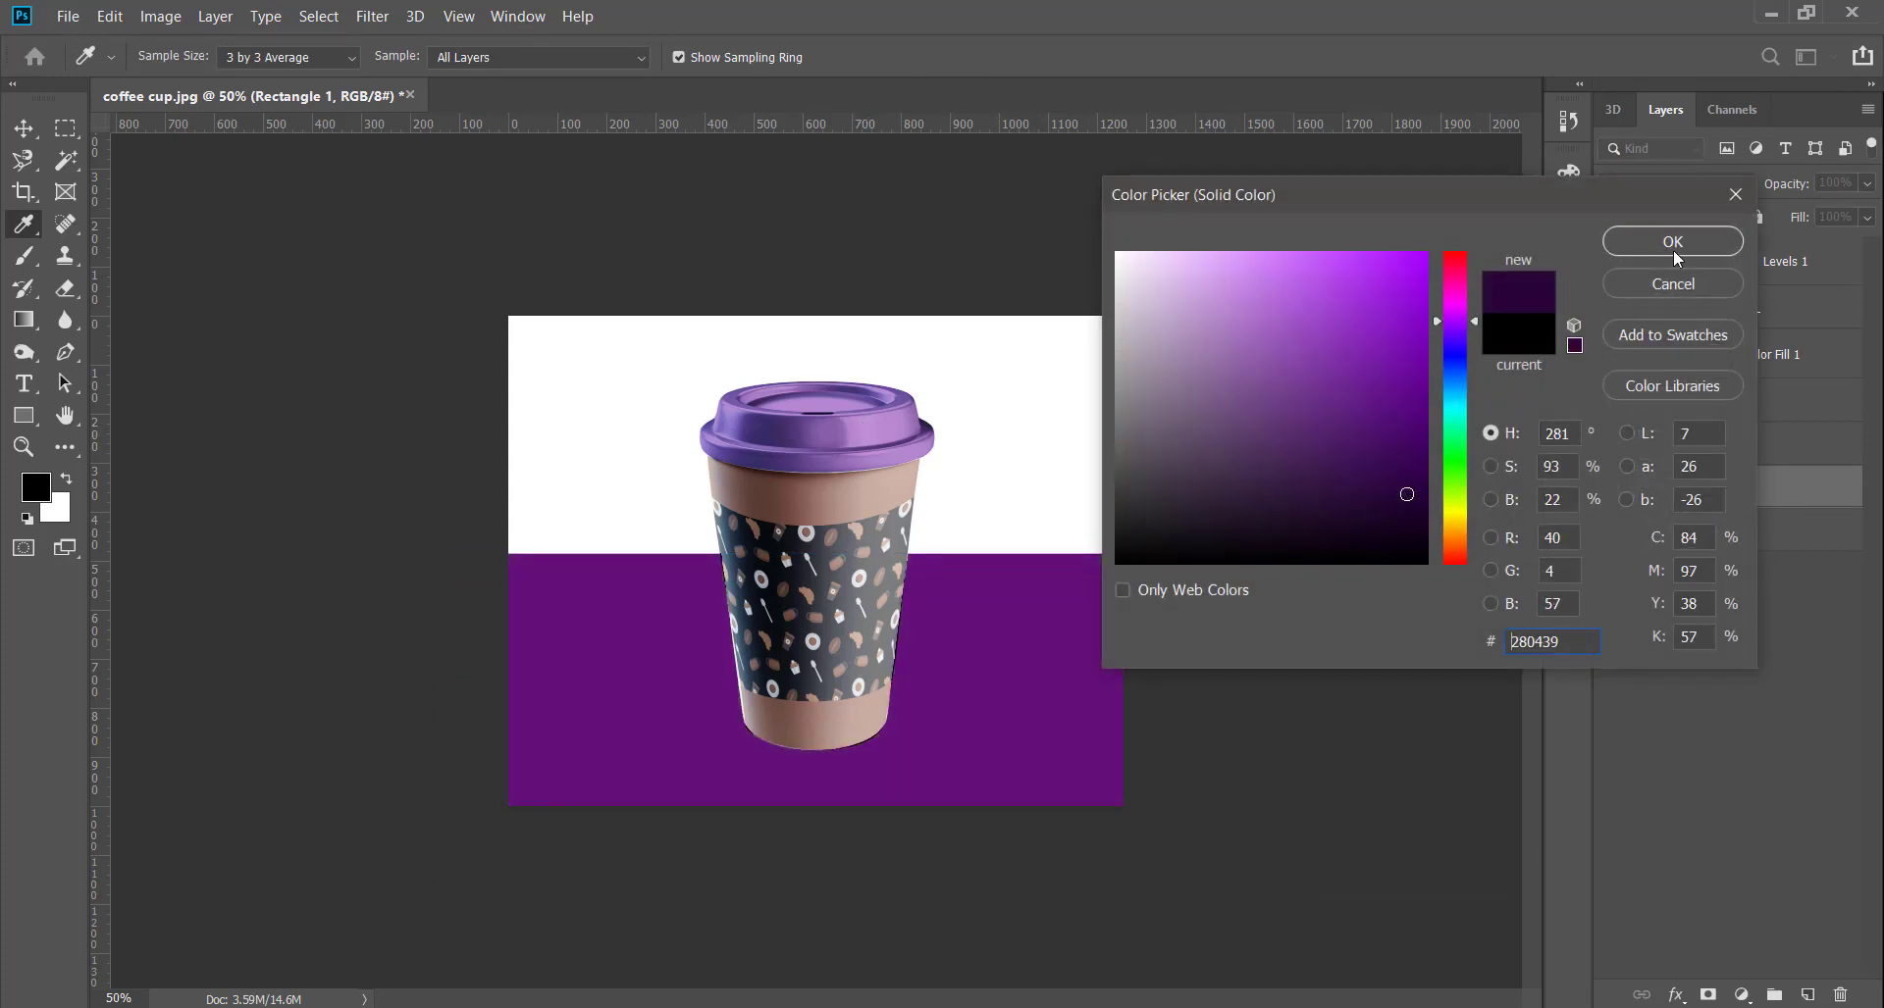
click(826, 487)
click(1384, 492)
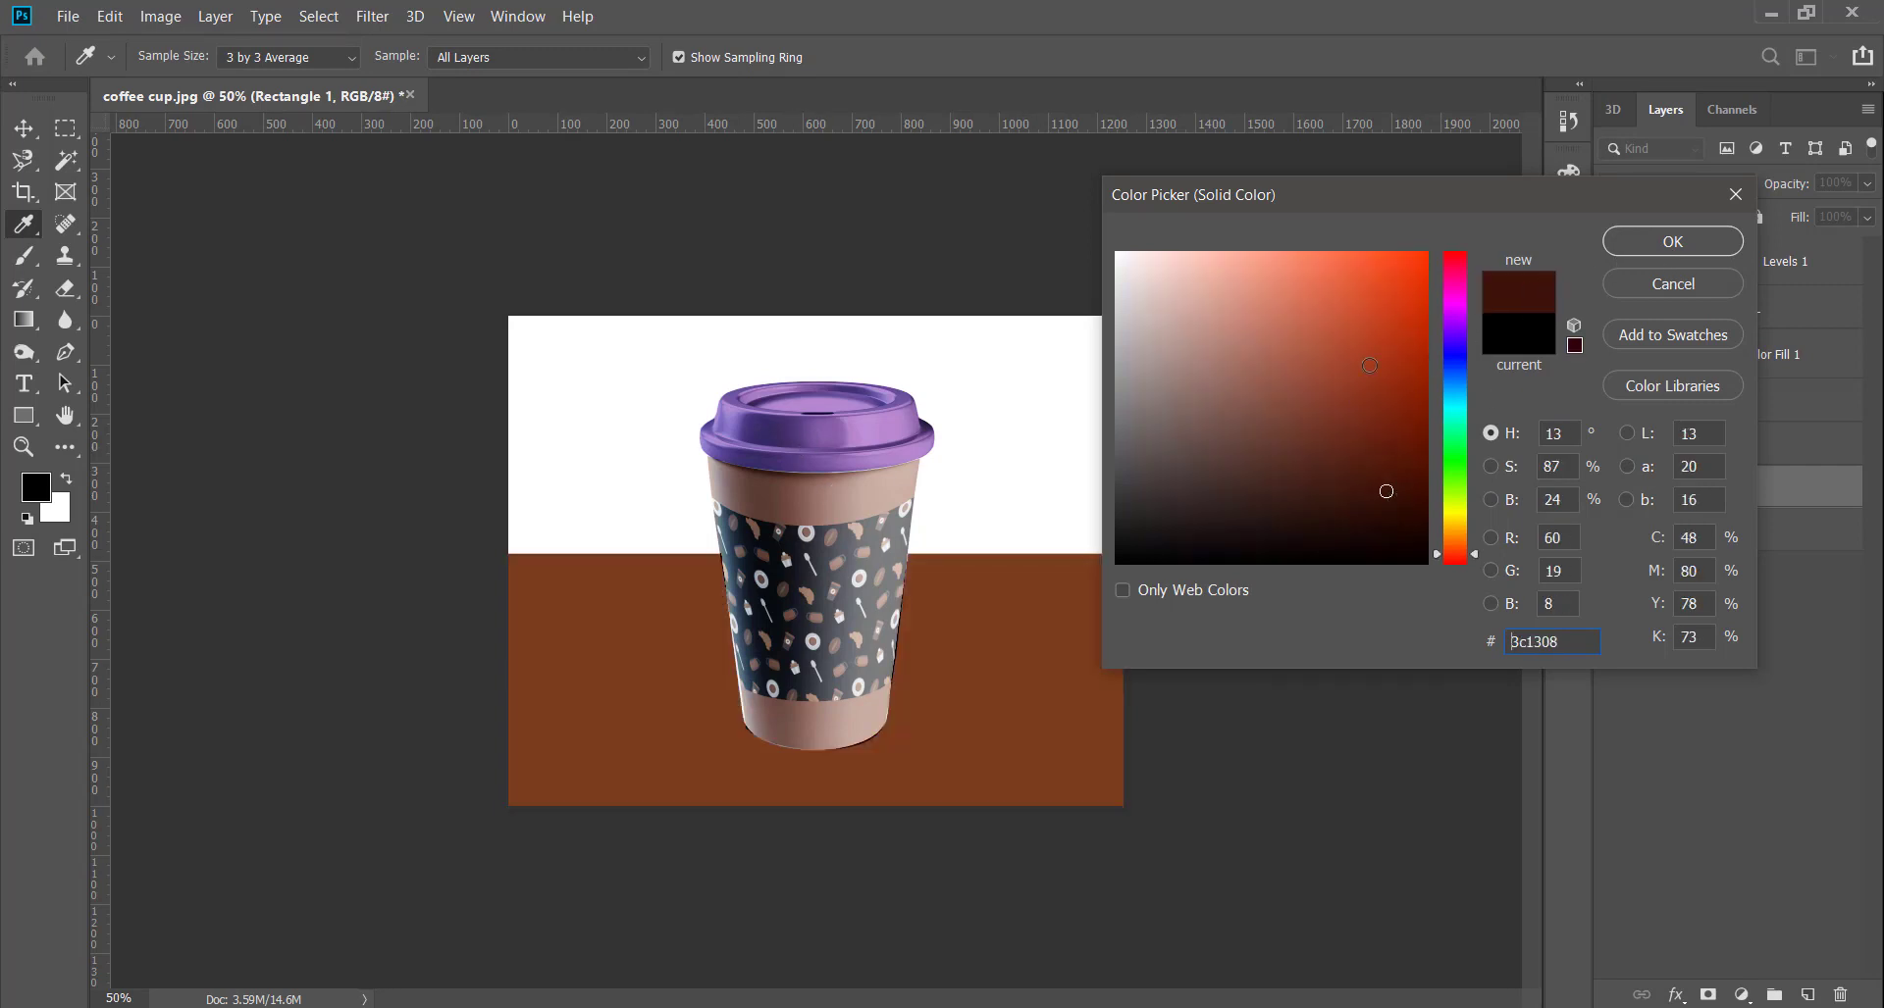
click(1342, 441)
click(1644, 247)
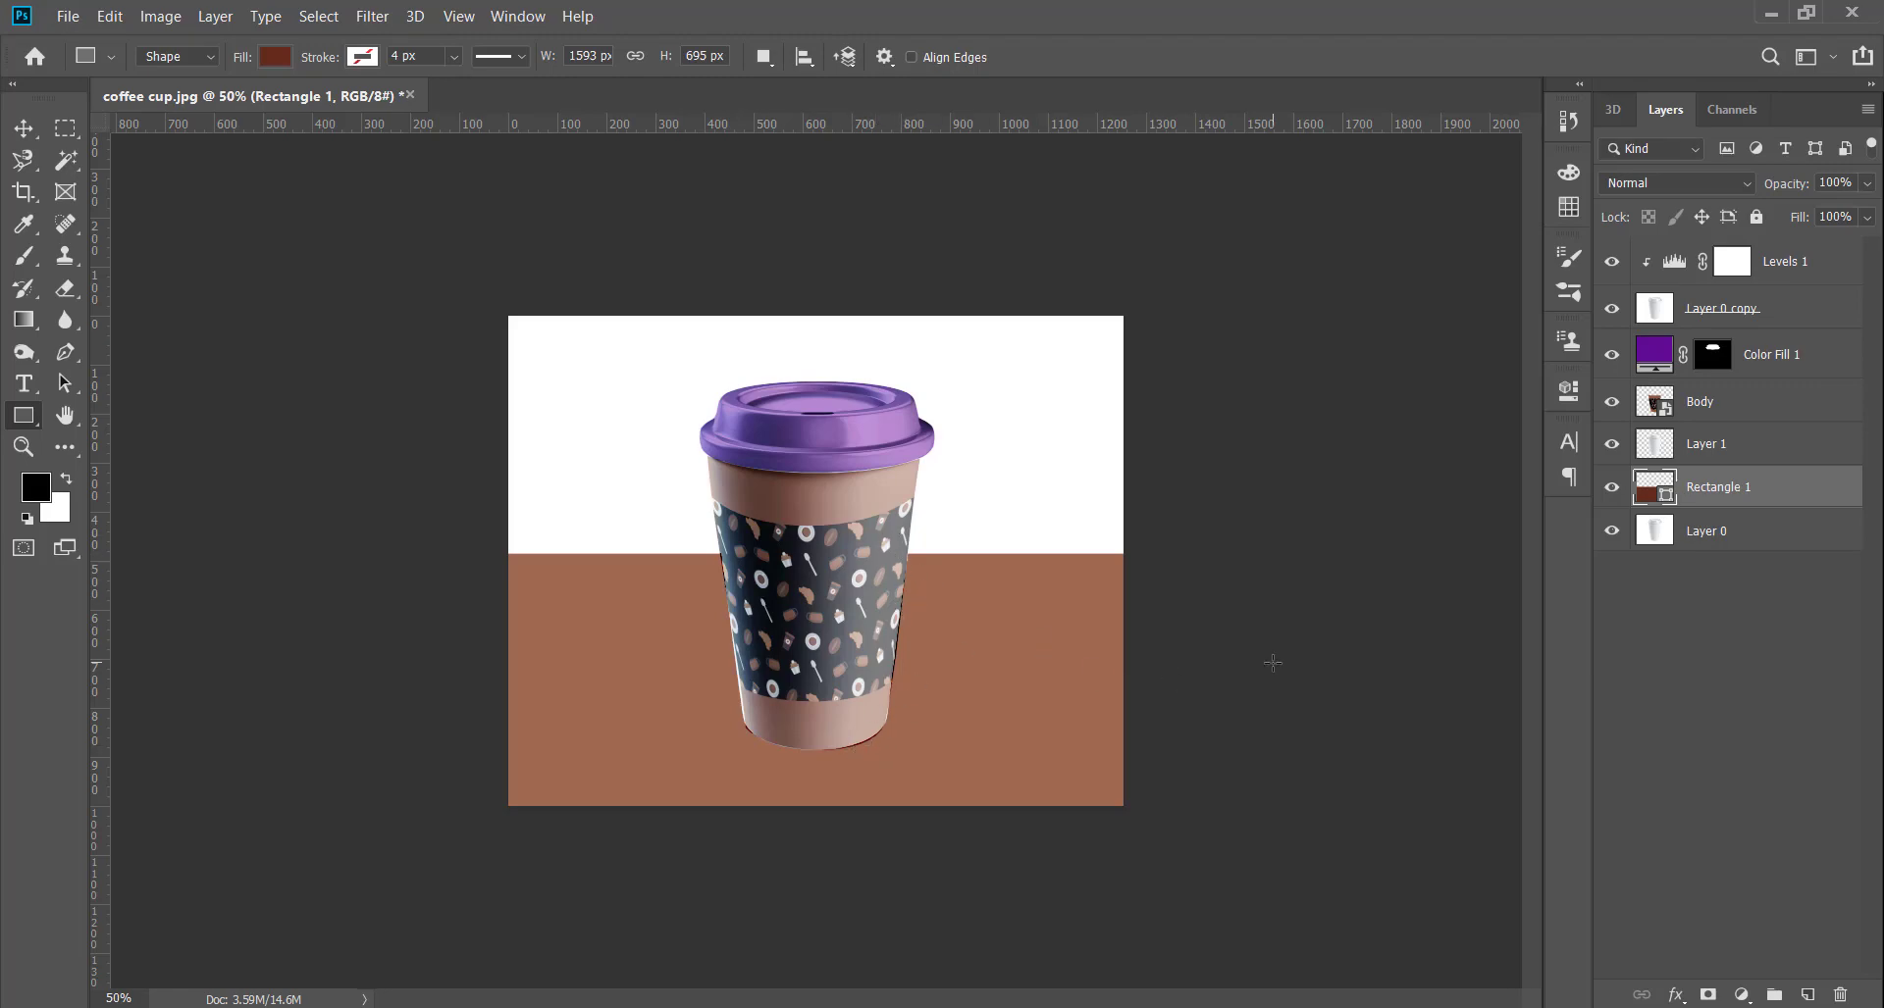
Warp the Body smart object's lower-left side and bottom edge outward to cover the white gaps along the cup.
key(ctrl+plus)
key(ctrl+plus)
key(ctrl+plus)
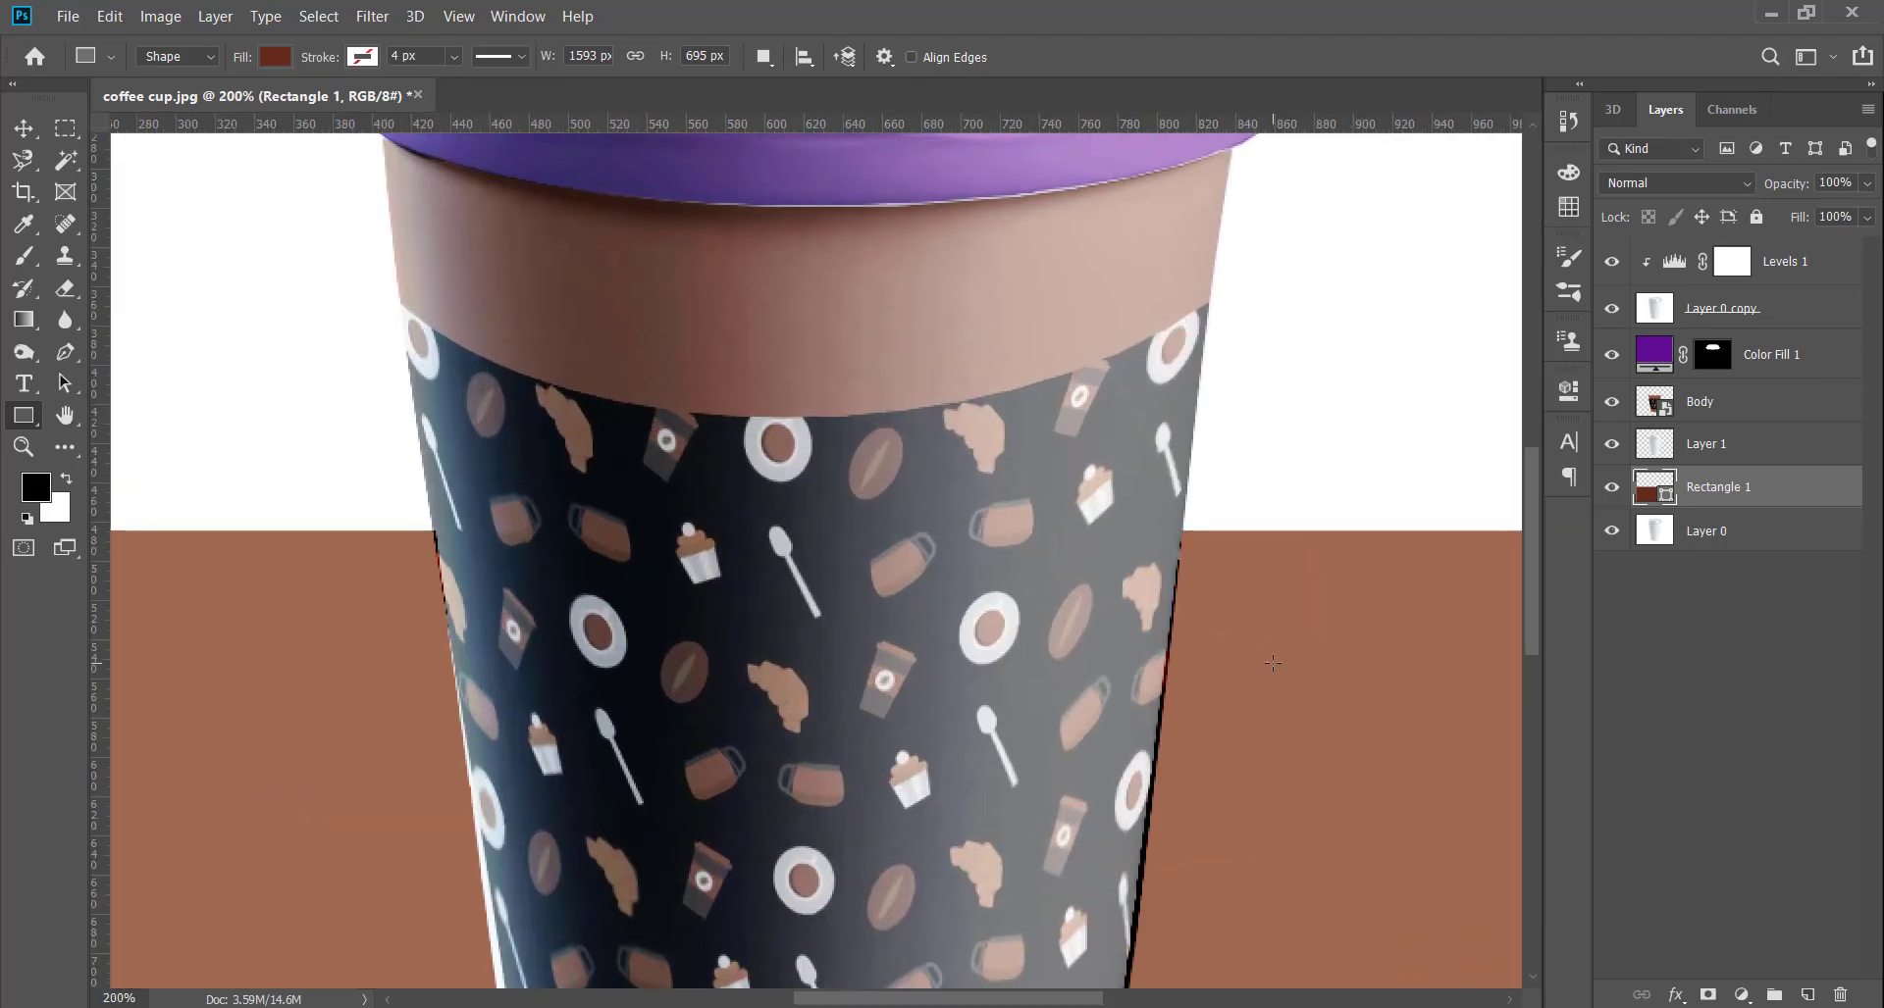
scroll(1273, 663, down, 5)
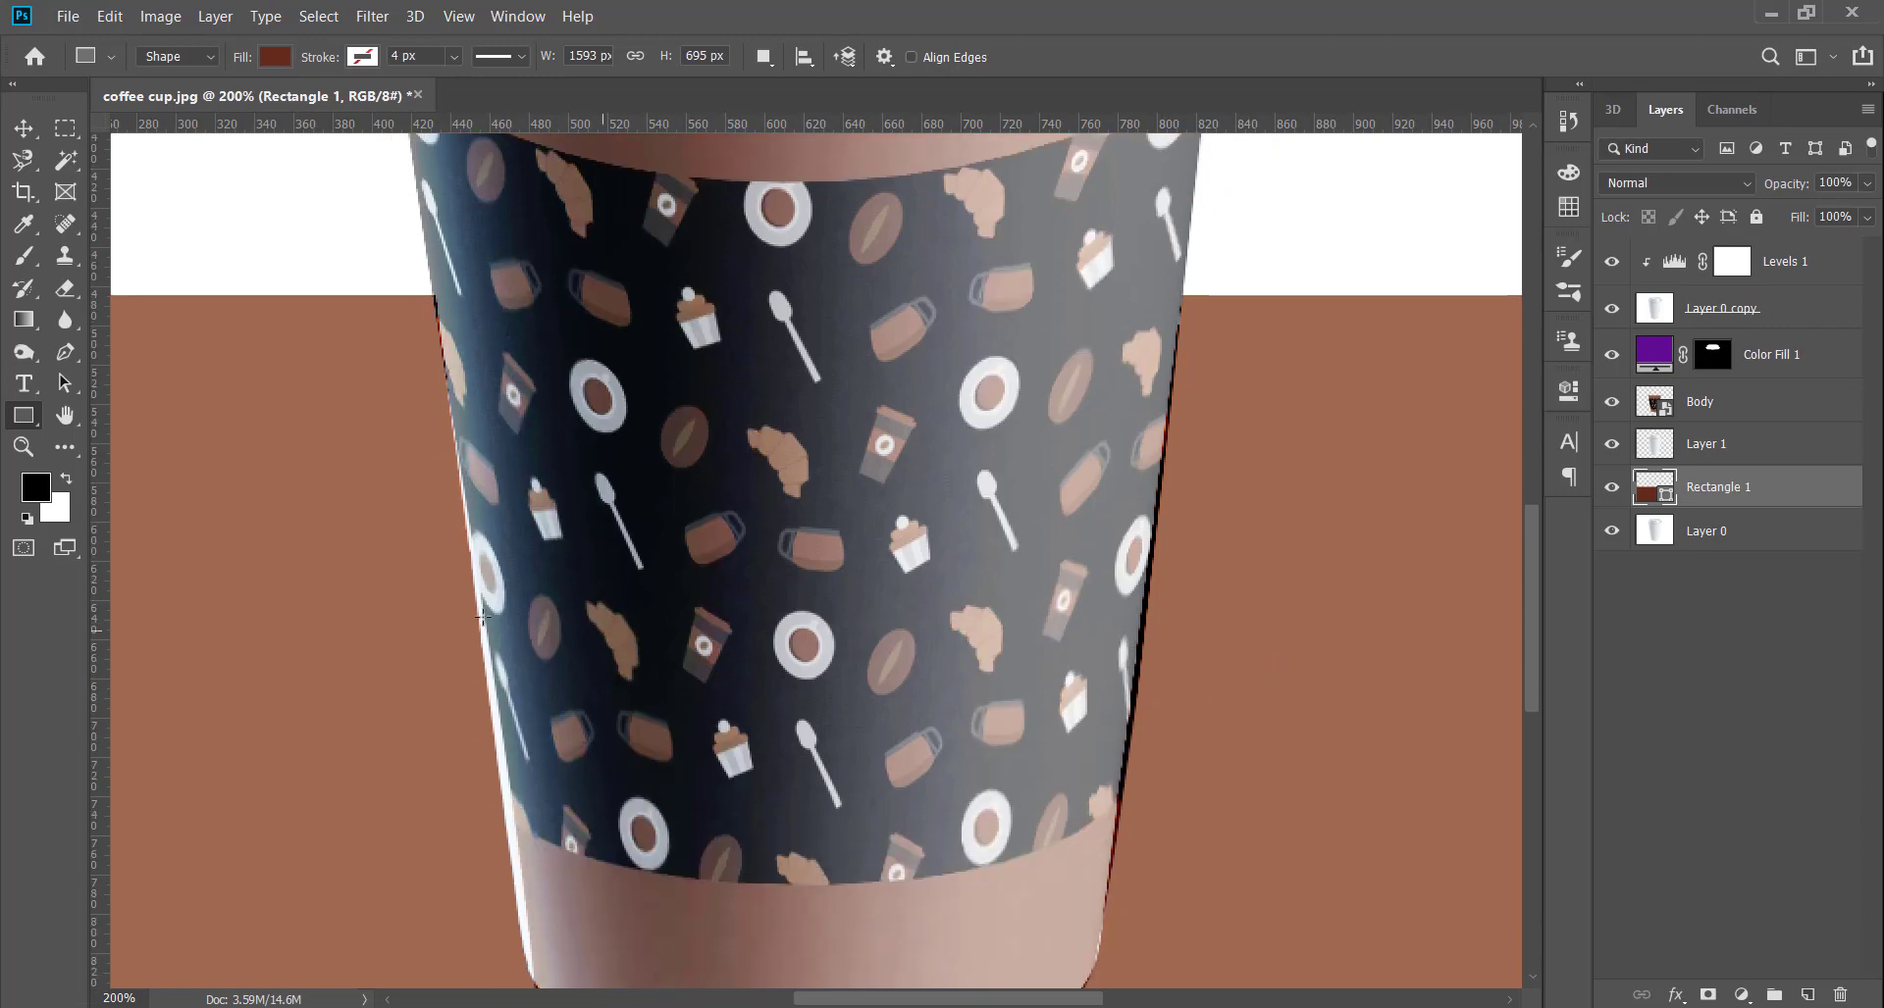
scroll(748, 603, down, 3)
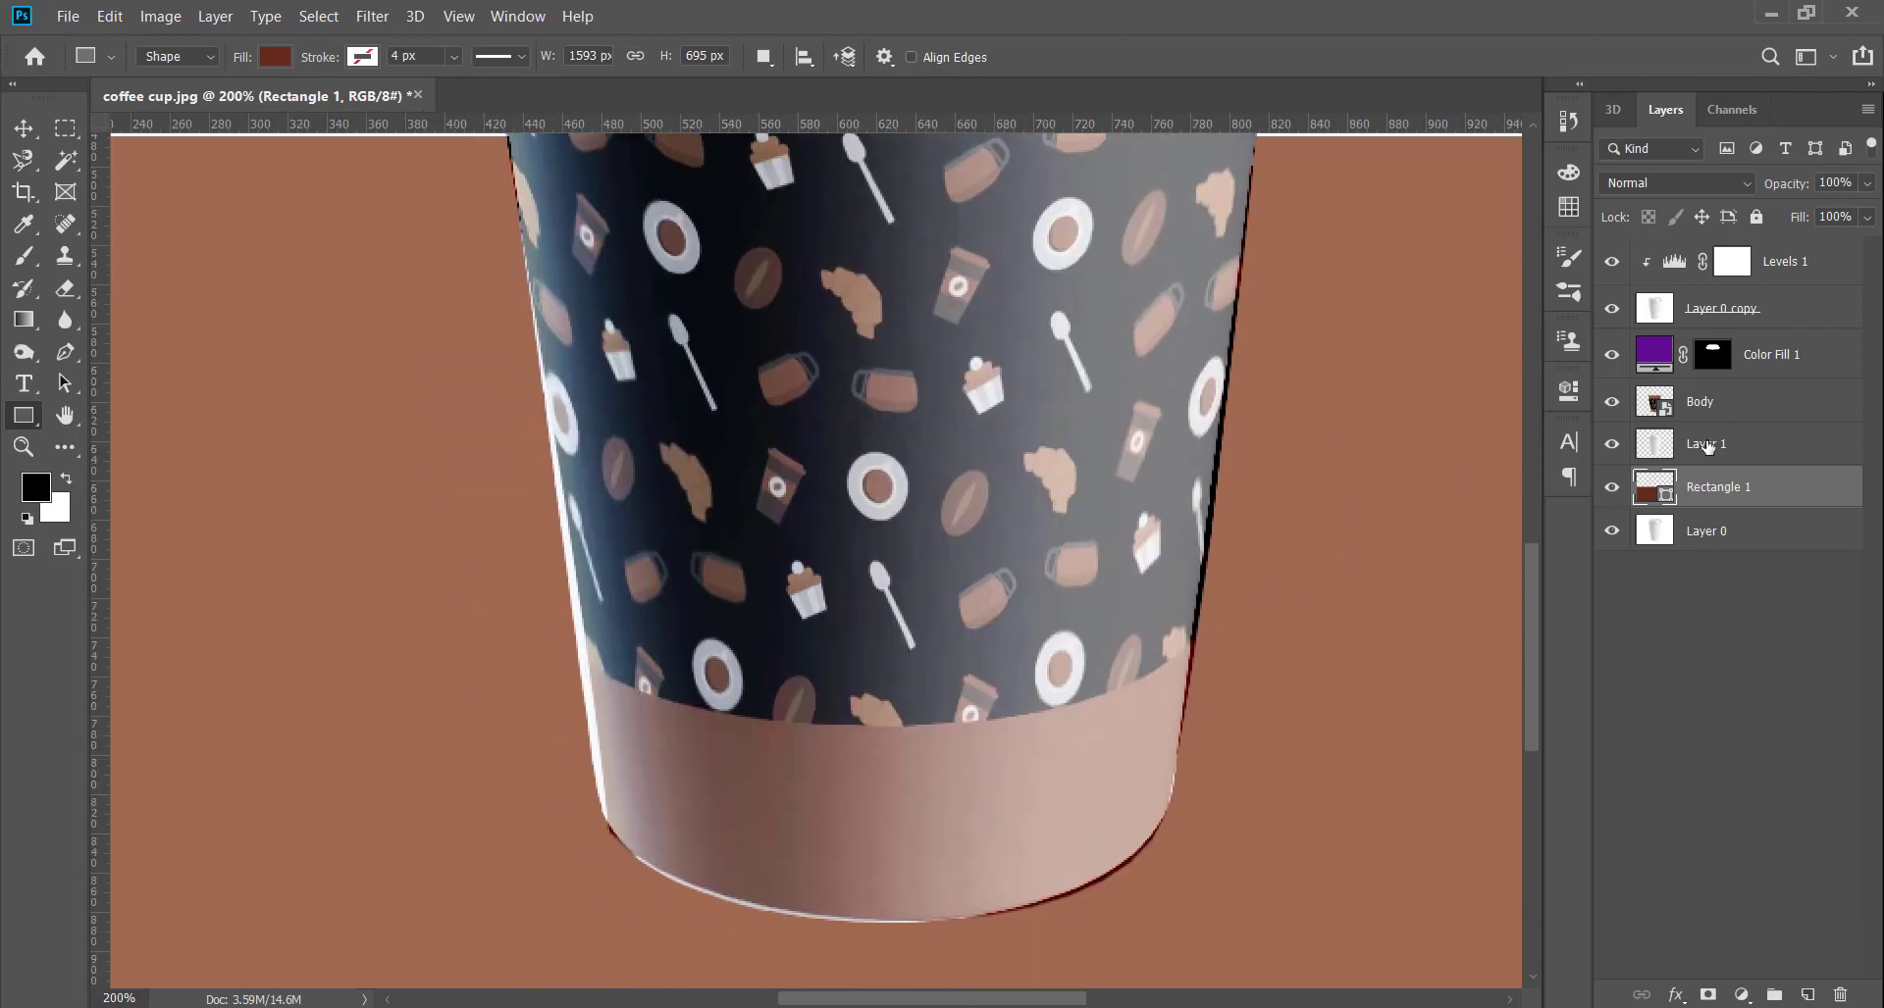
click(1728, 410)
key(ctrl+t)
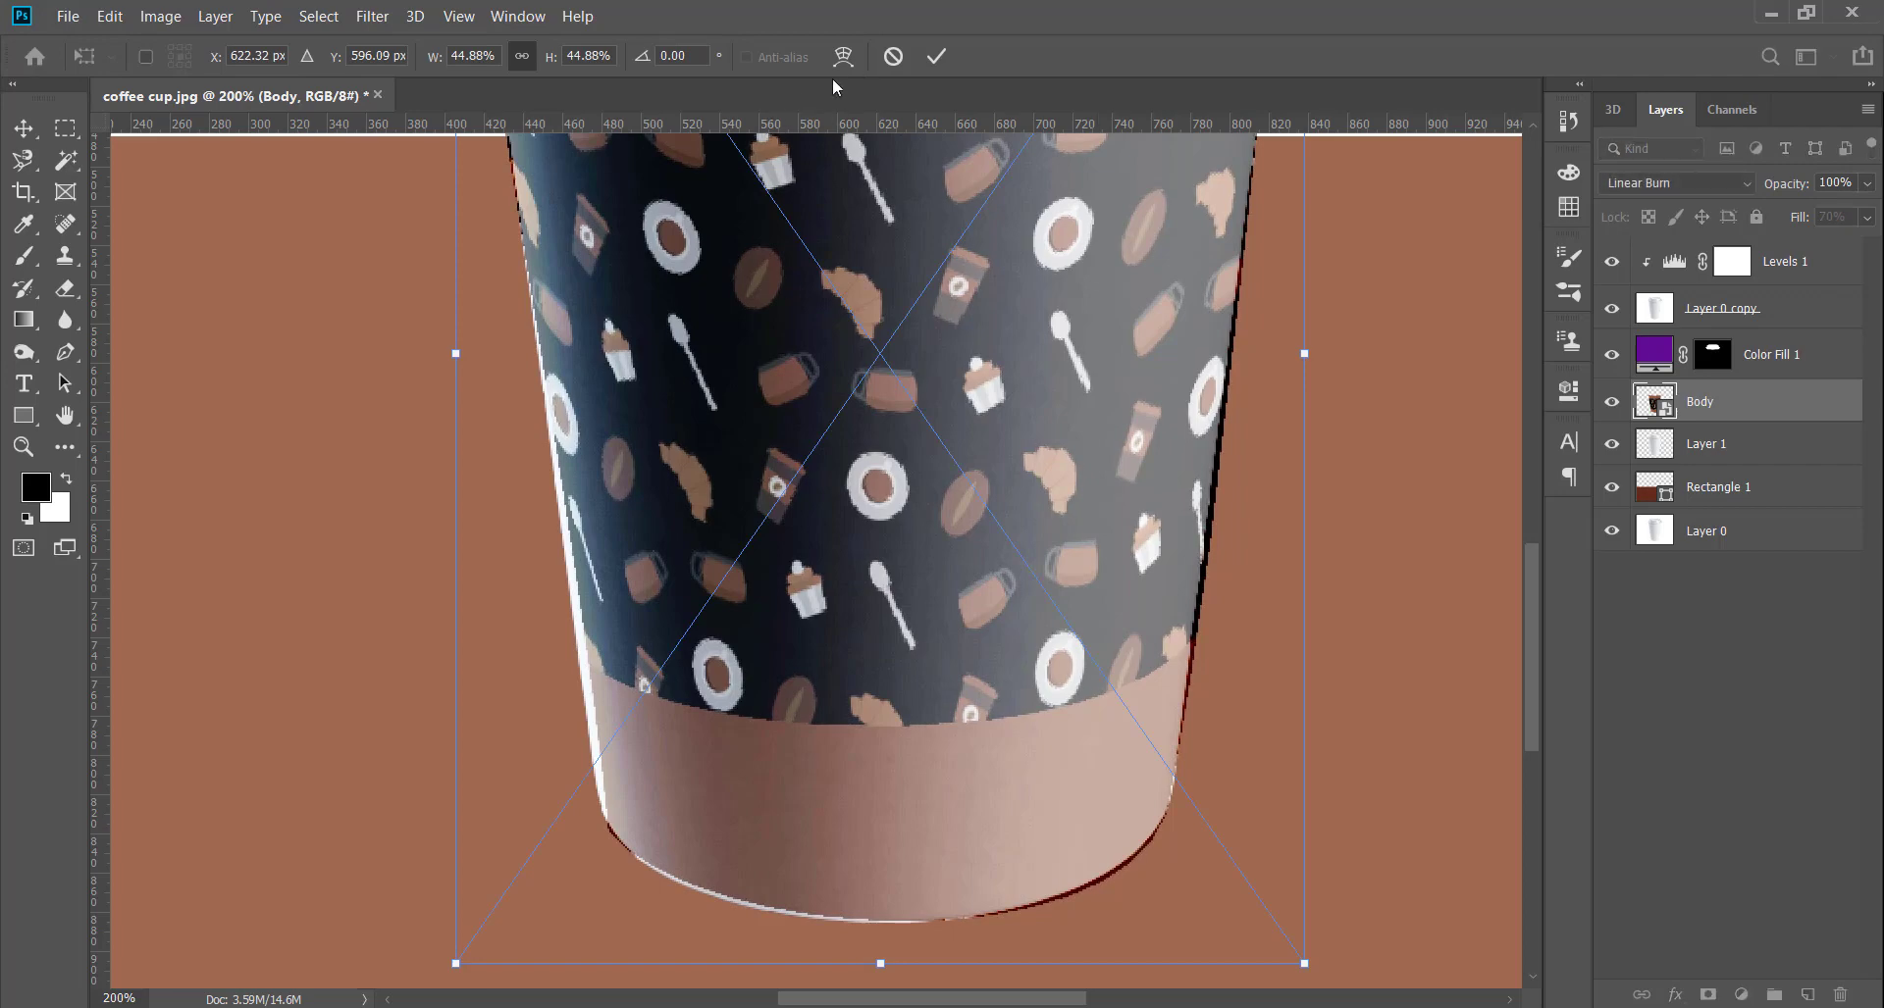
click(843, 57)
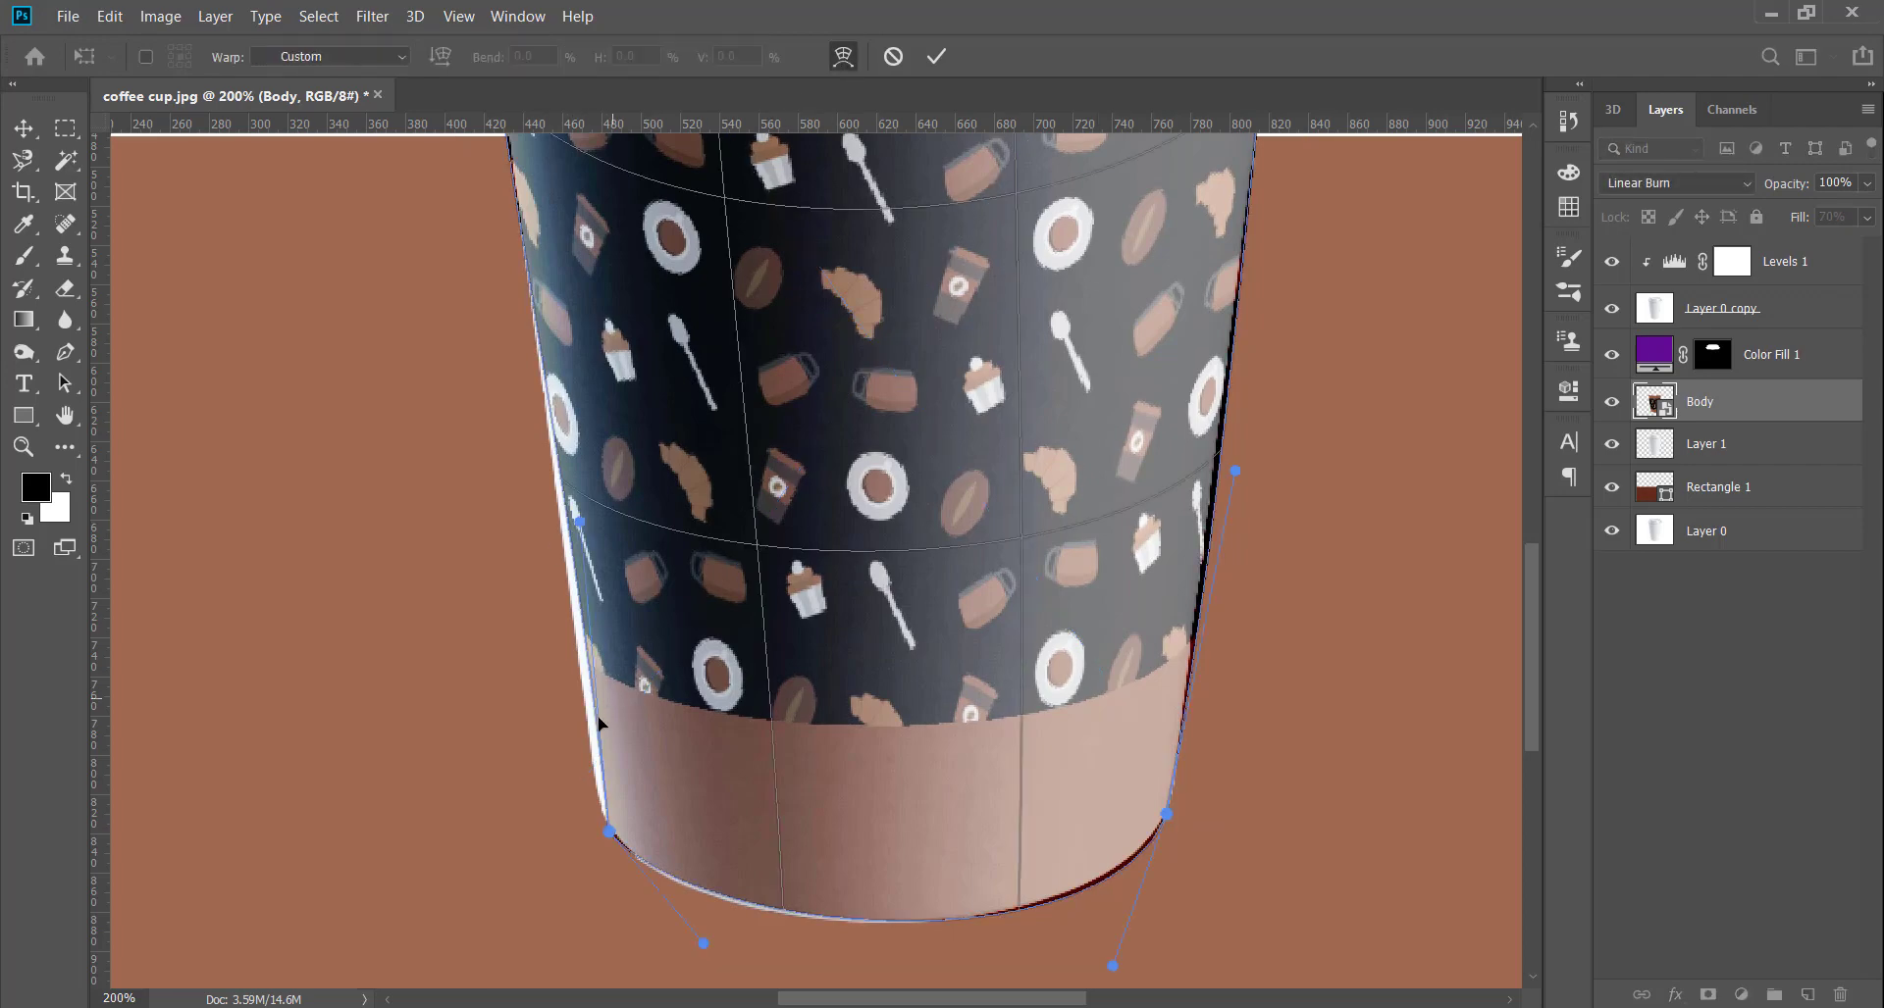
drag(595, 716, 589, 716)
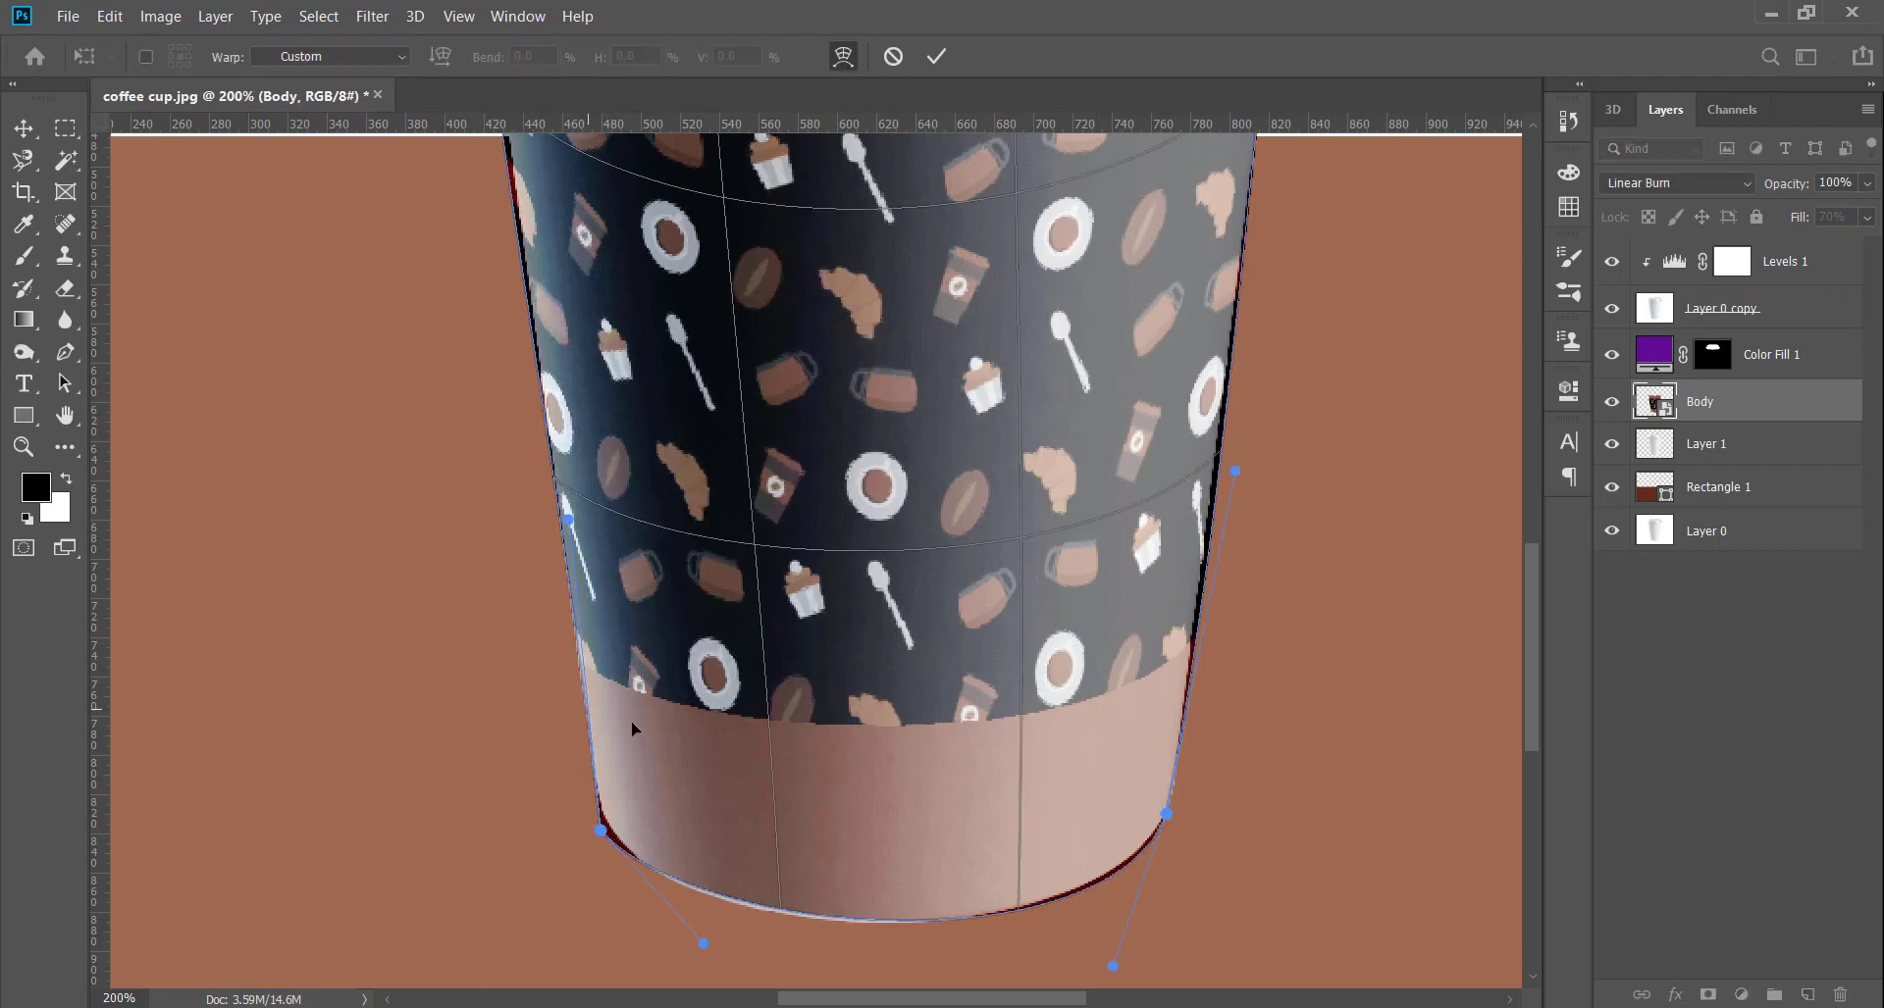
drag(814, 789, 812, 793)
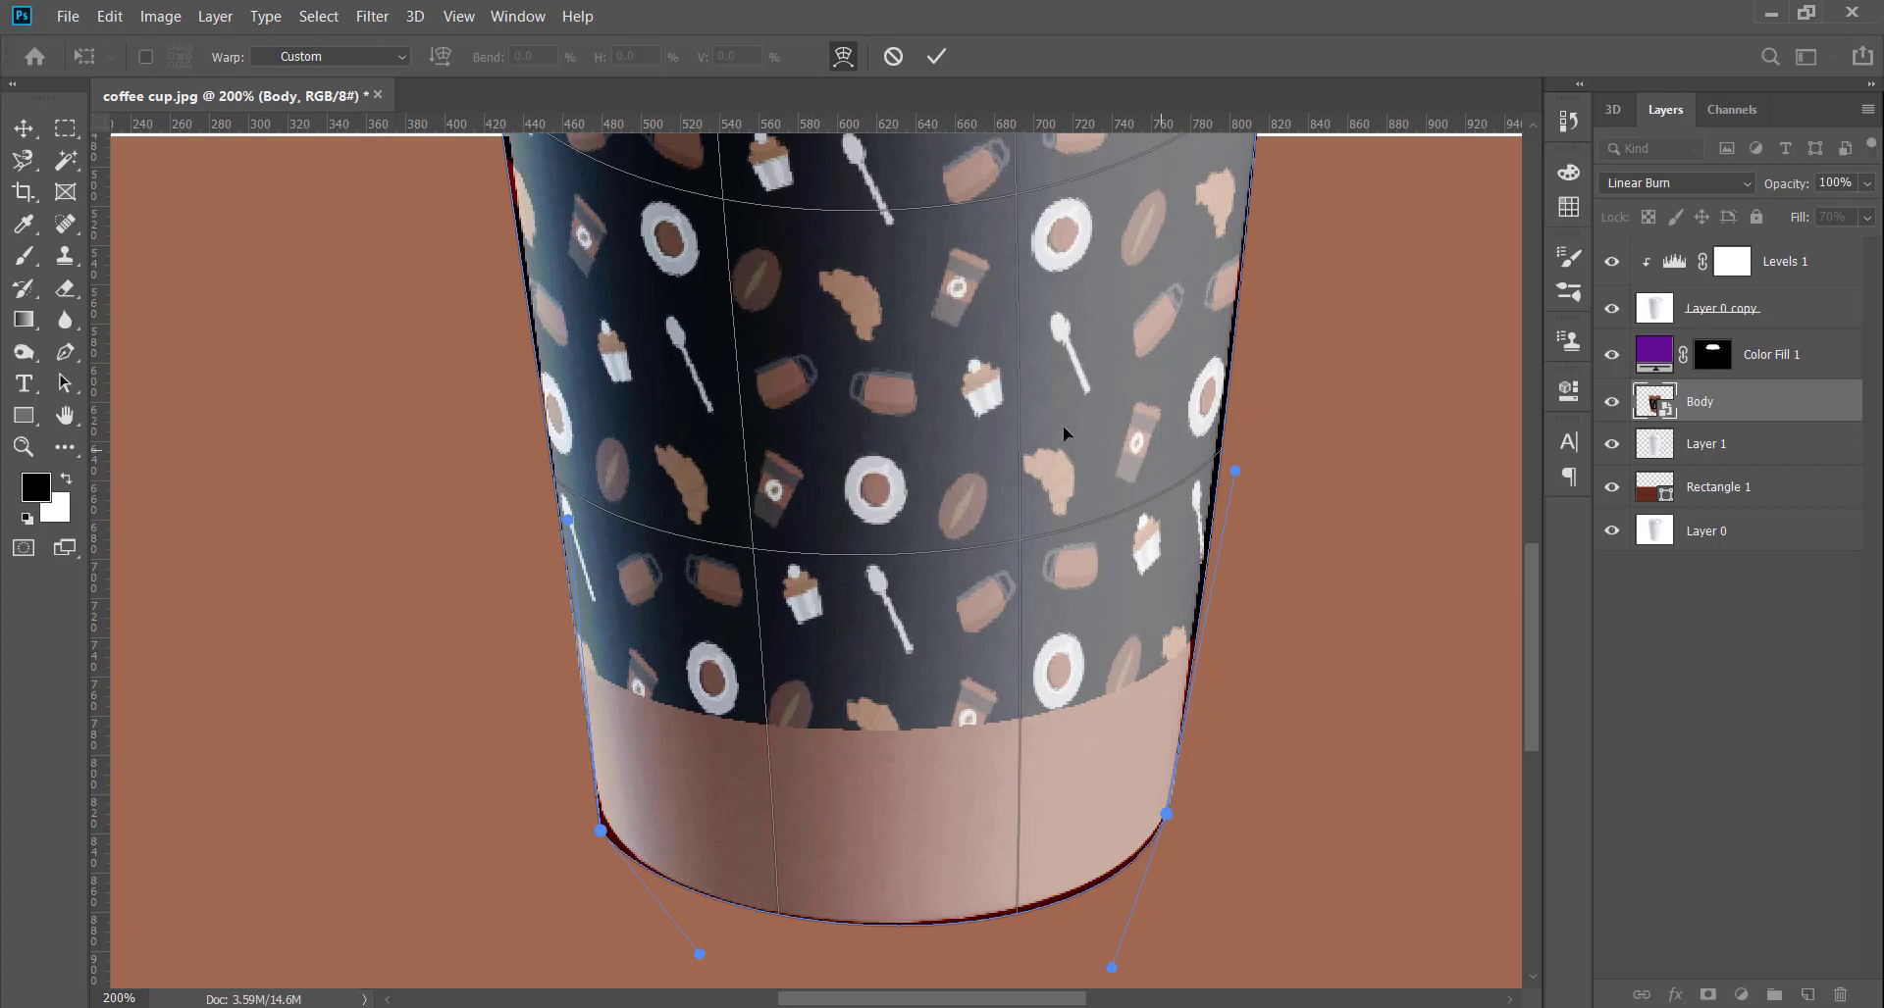
Adjust the Body warp's upper-right corner and curve to follow the lid's rim, and apply the warp.
scroll(1063, 426, up, 10)
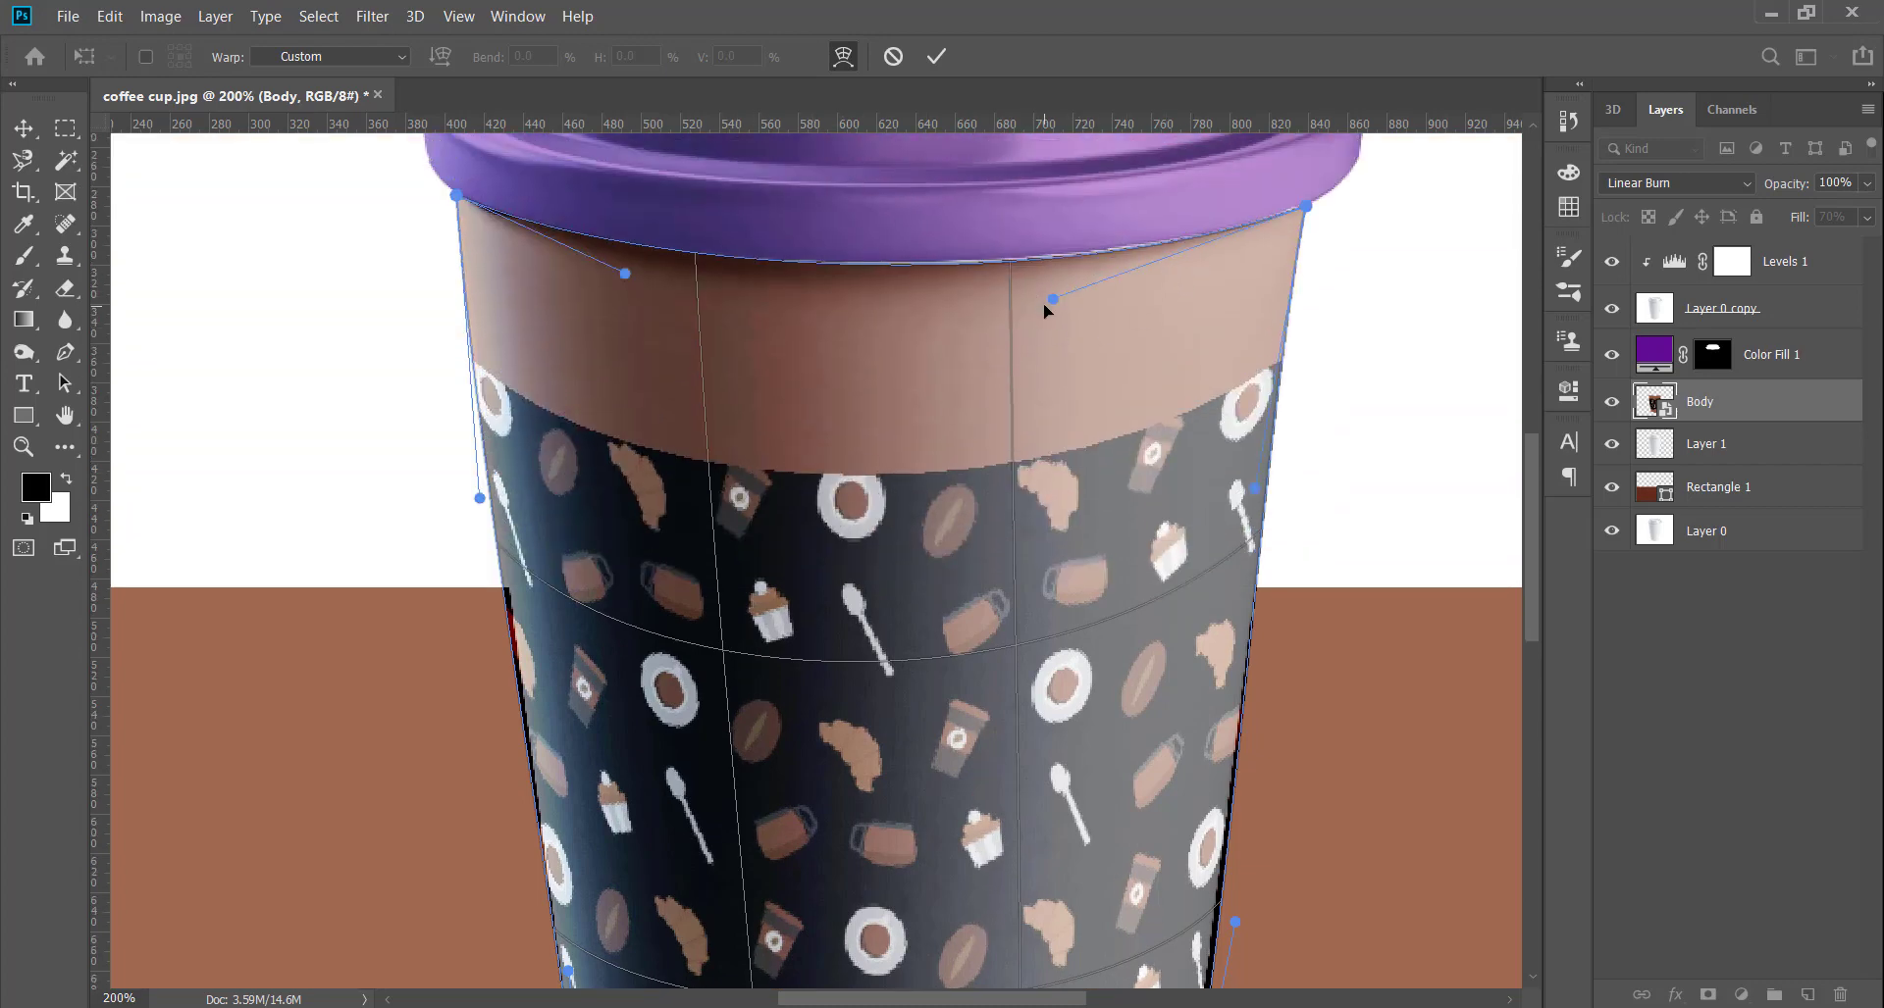
drag(1054, 301, 1050, 293)
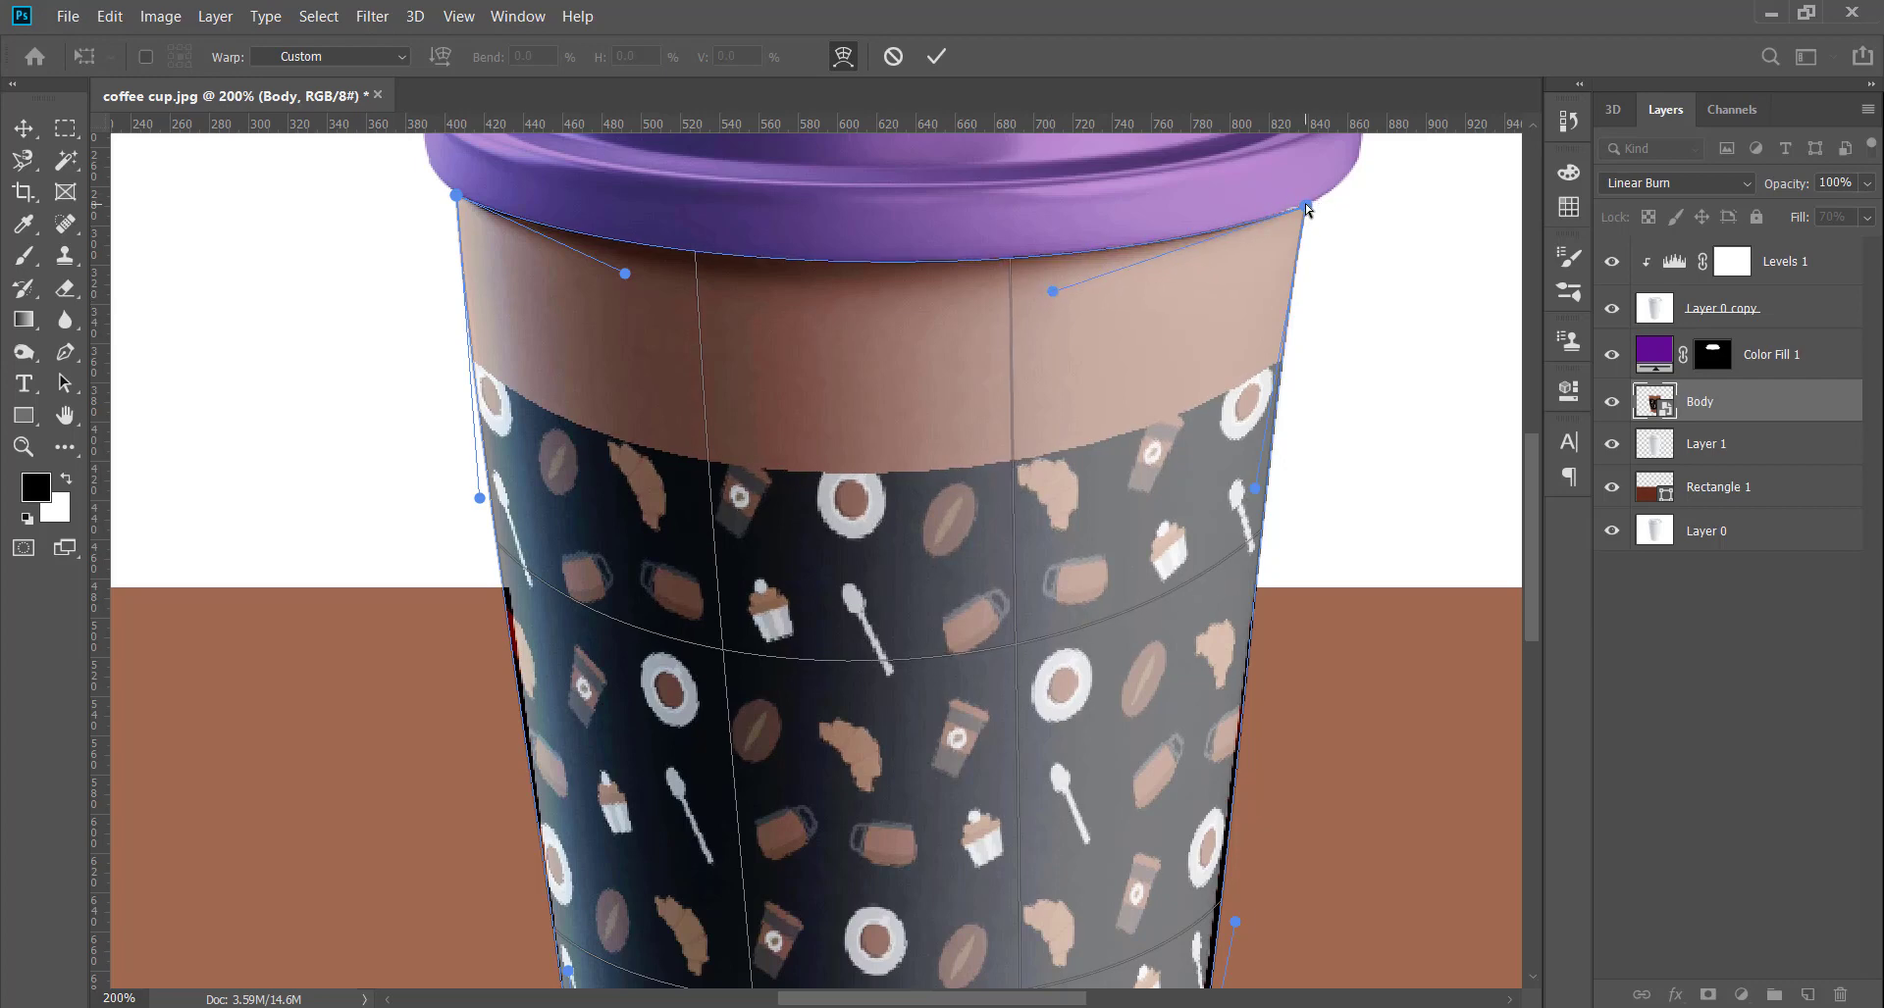
drag(1306, 208, 1307, 200)
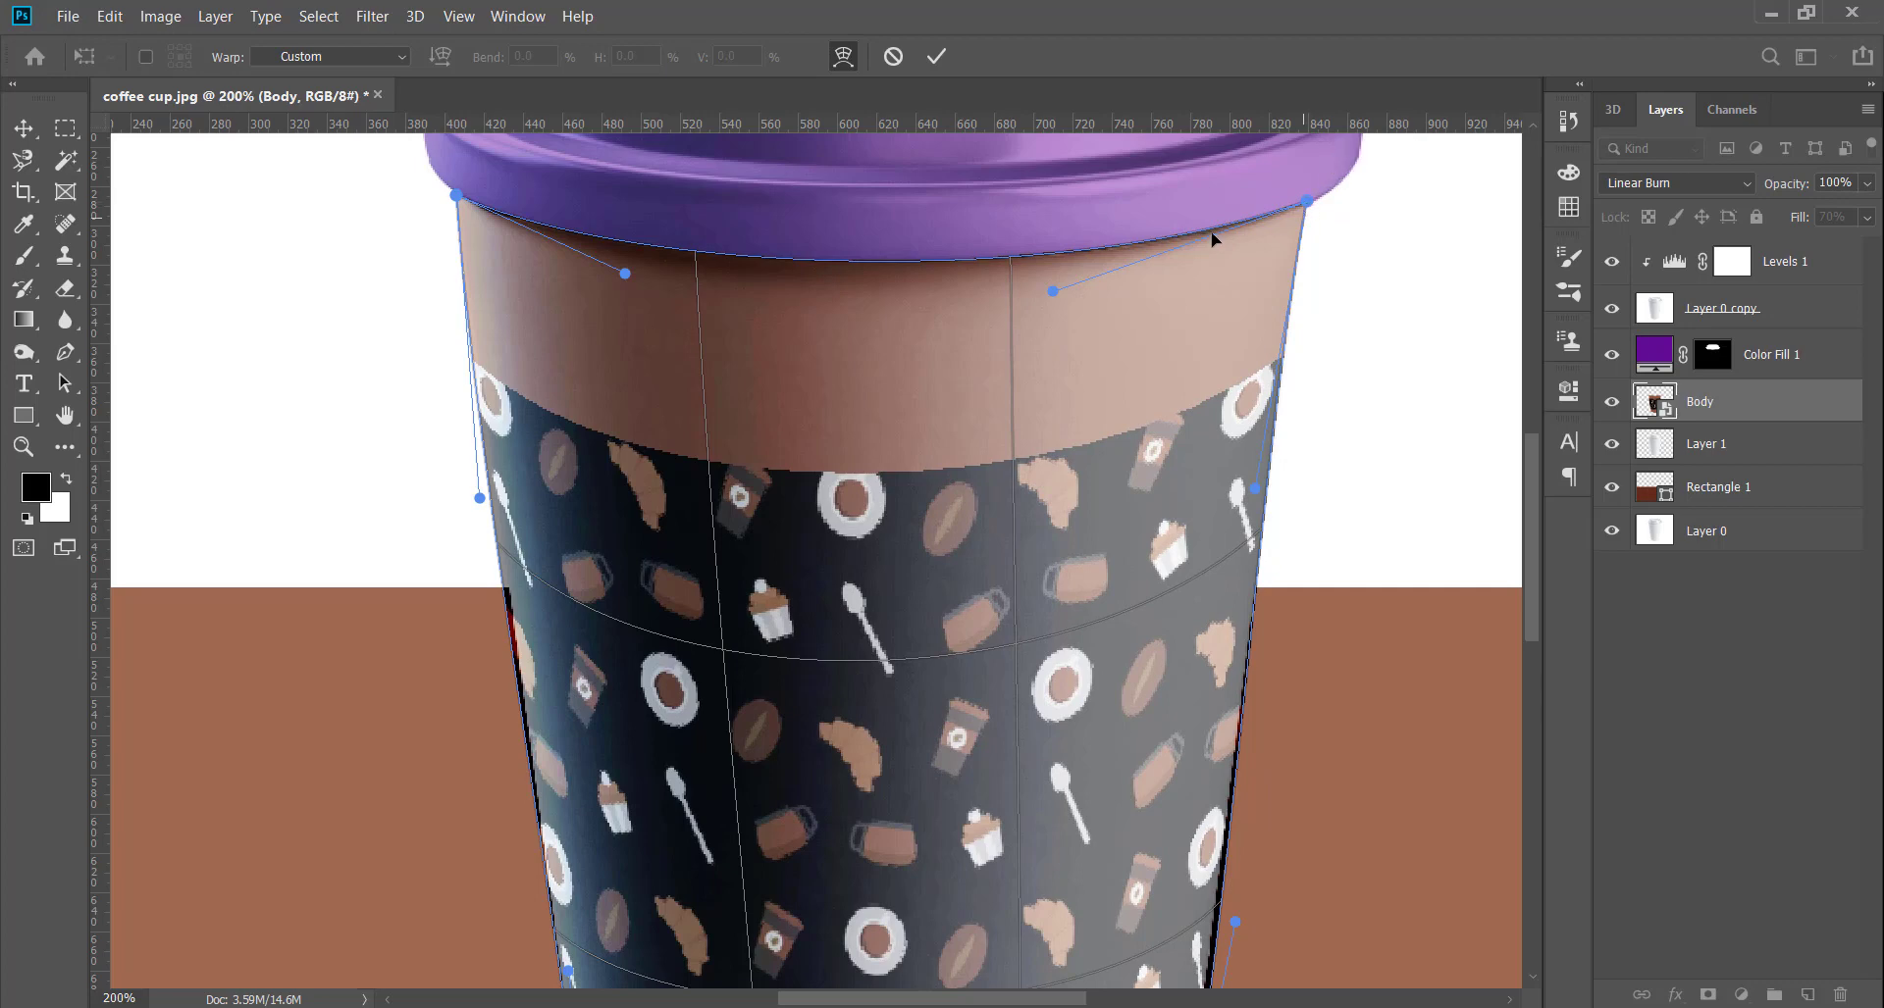
scroll(1185, 426, down, 3)
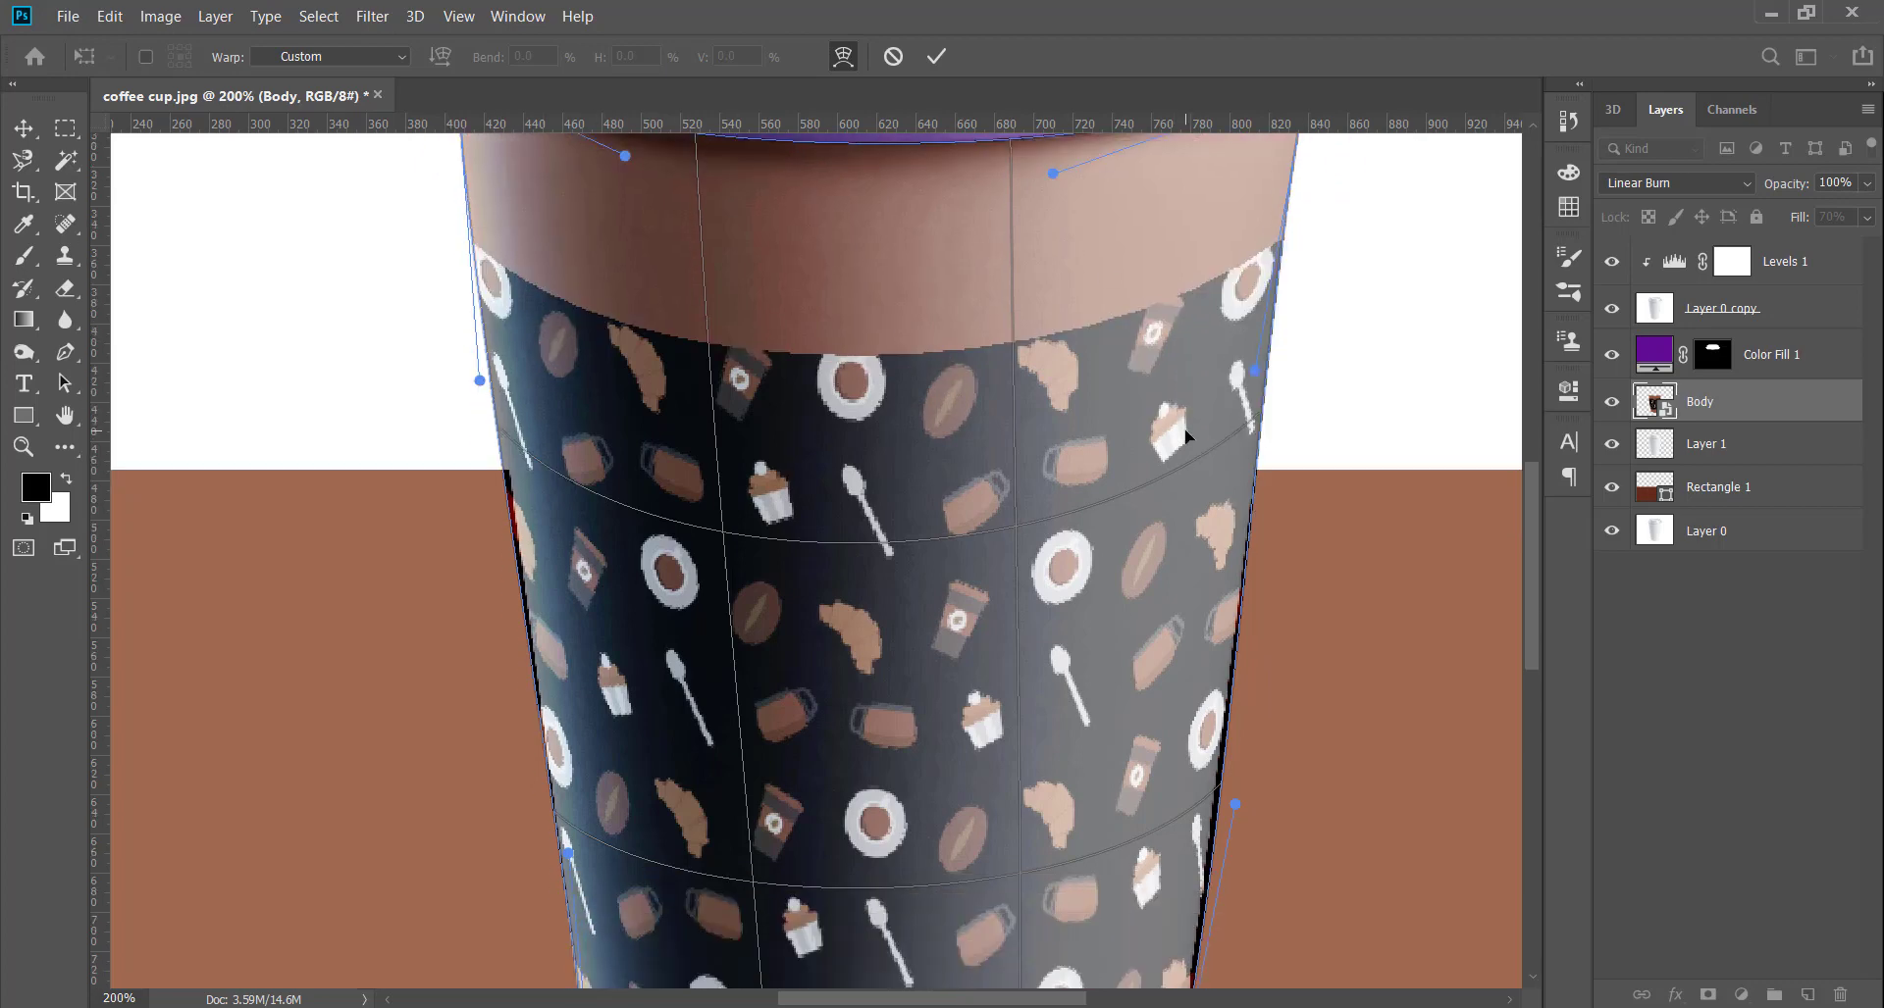
scroll(545, 459, down, 8)
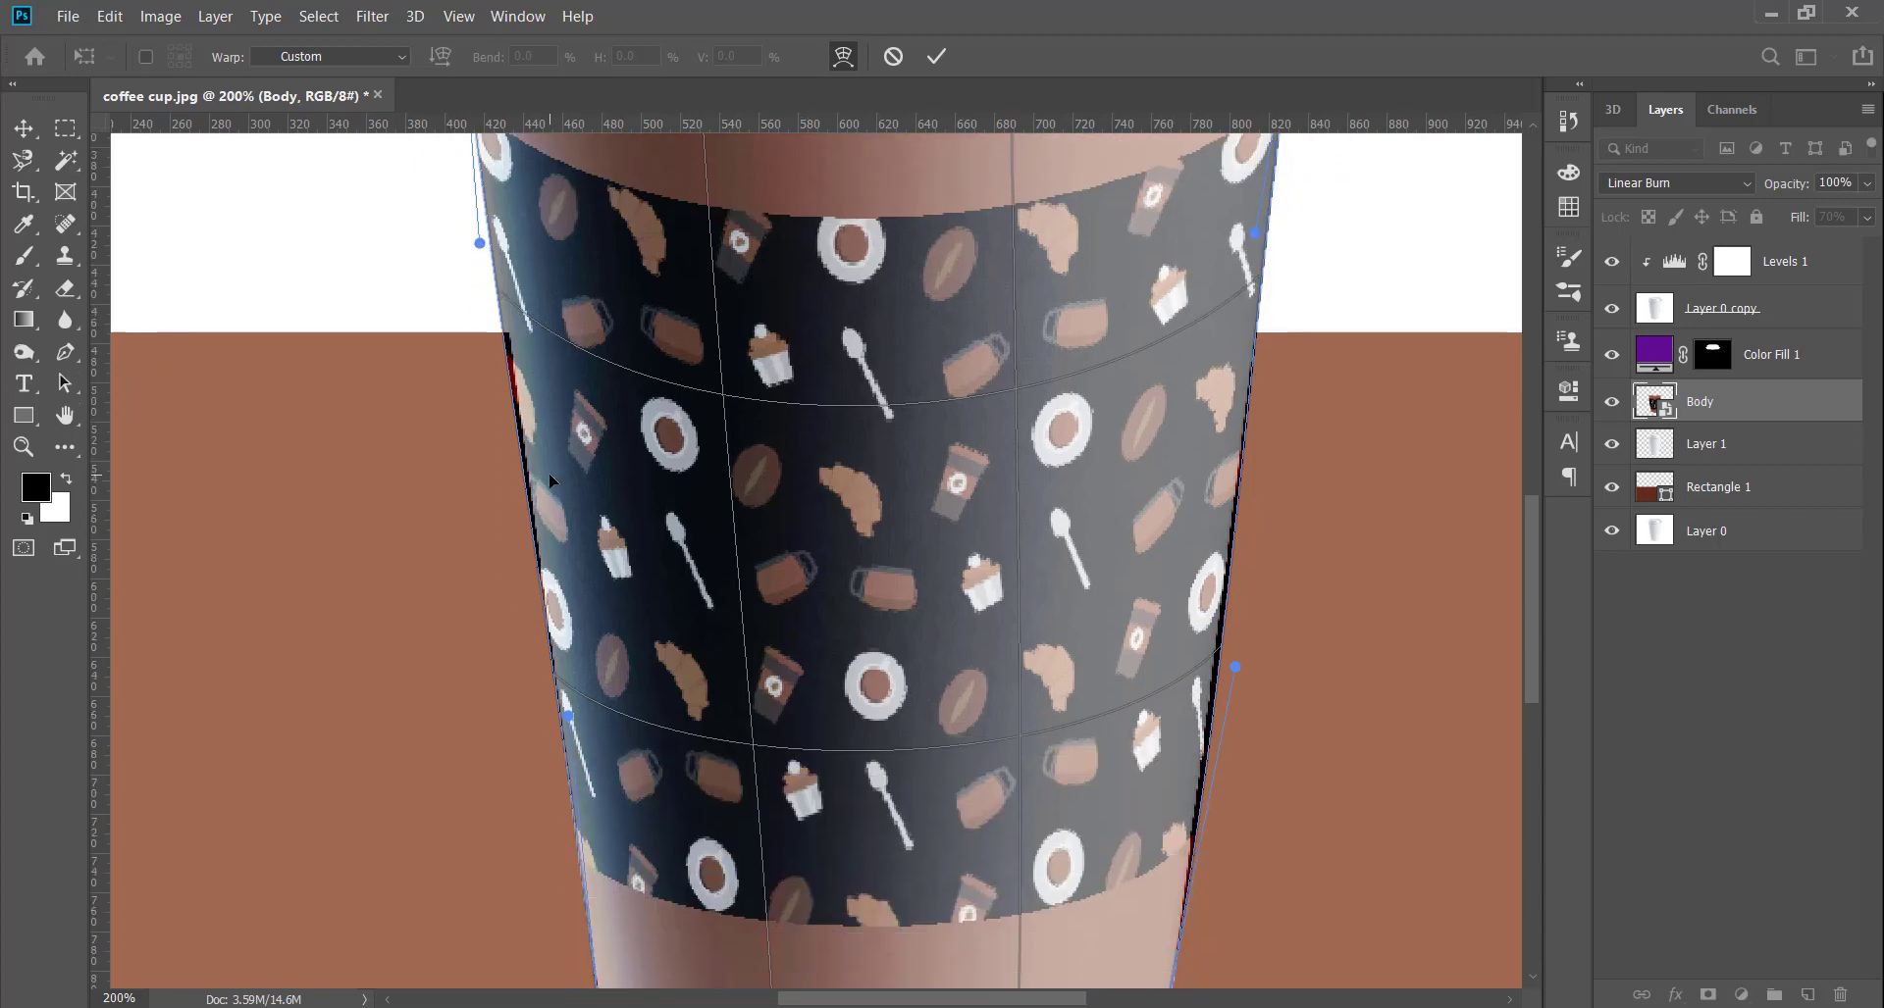
key(u)
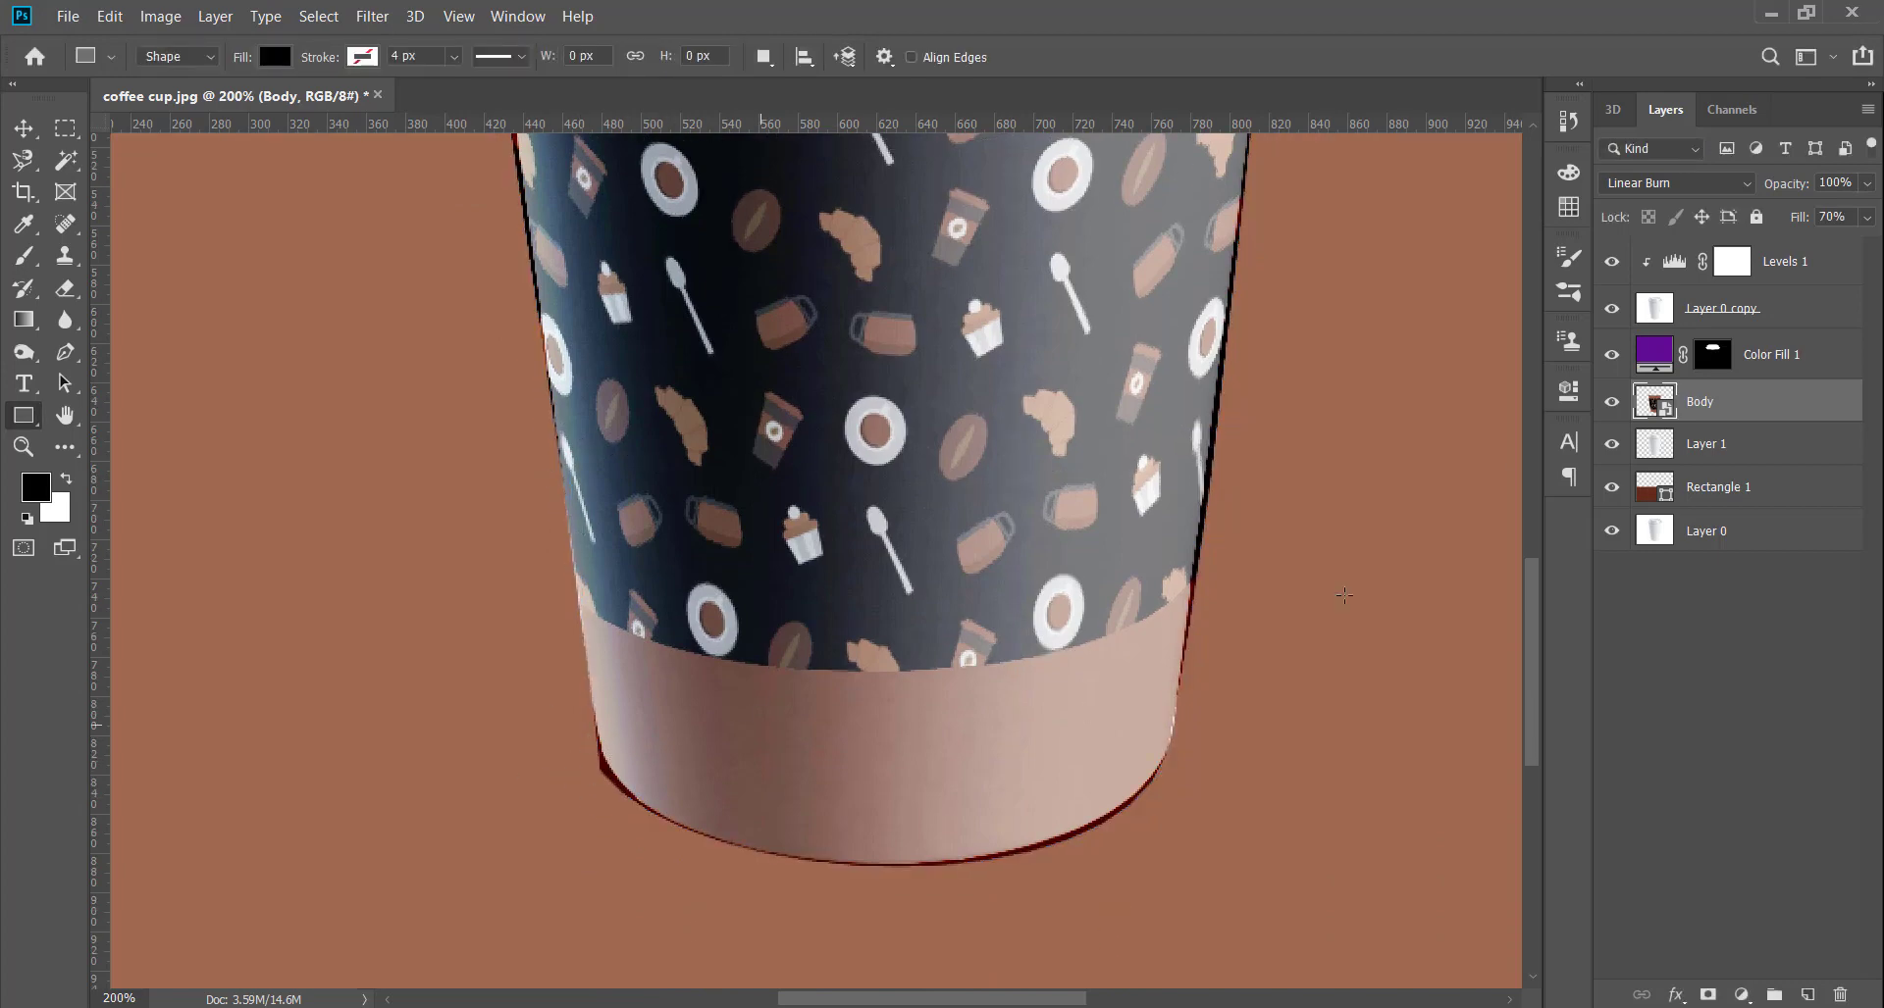
Add a layer mask to Body and paint out the dark overhang at the cup's lower-left corner with a 23 px Hard Round black brush.
click(1708, 995)
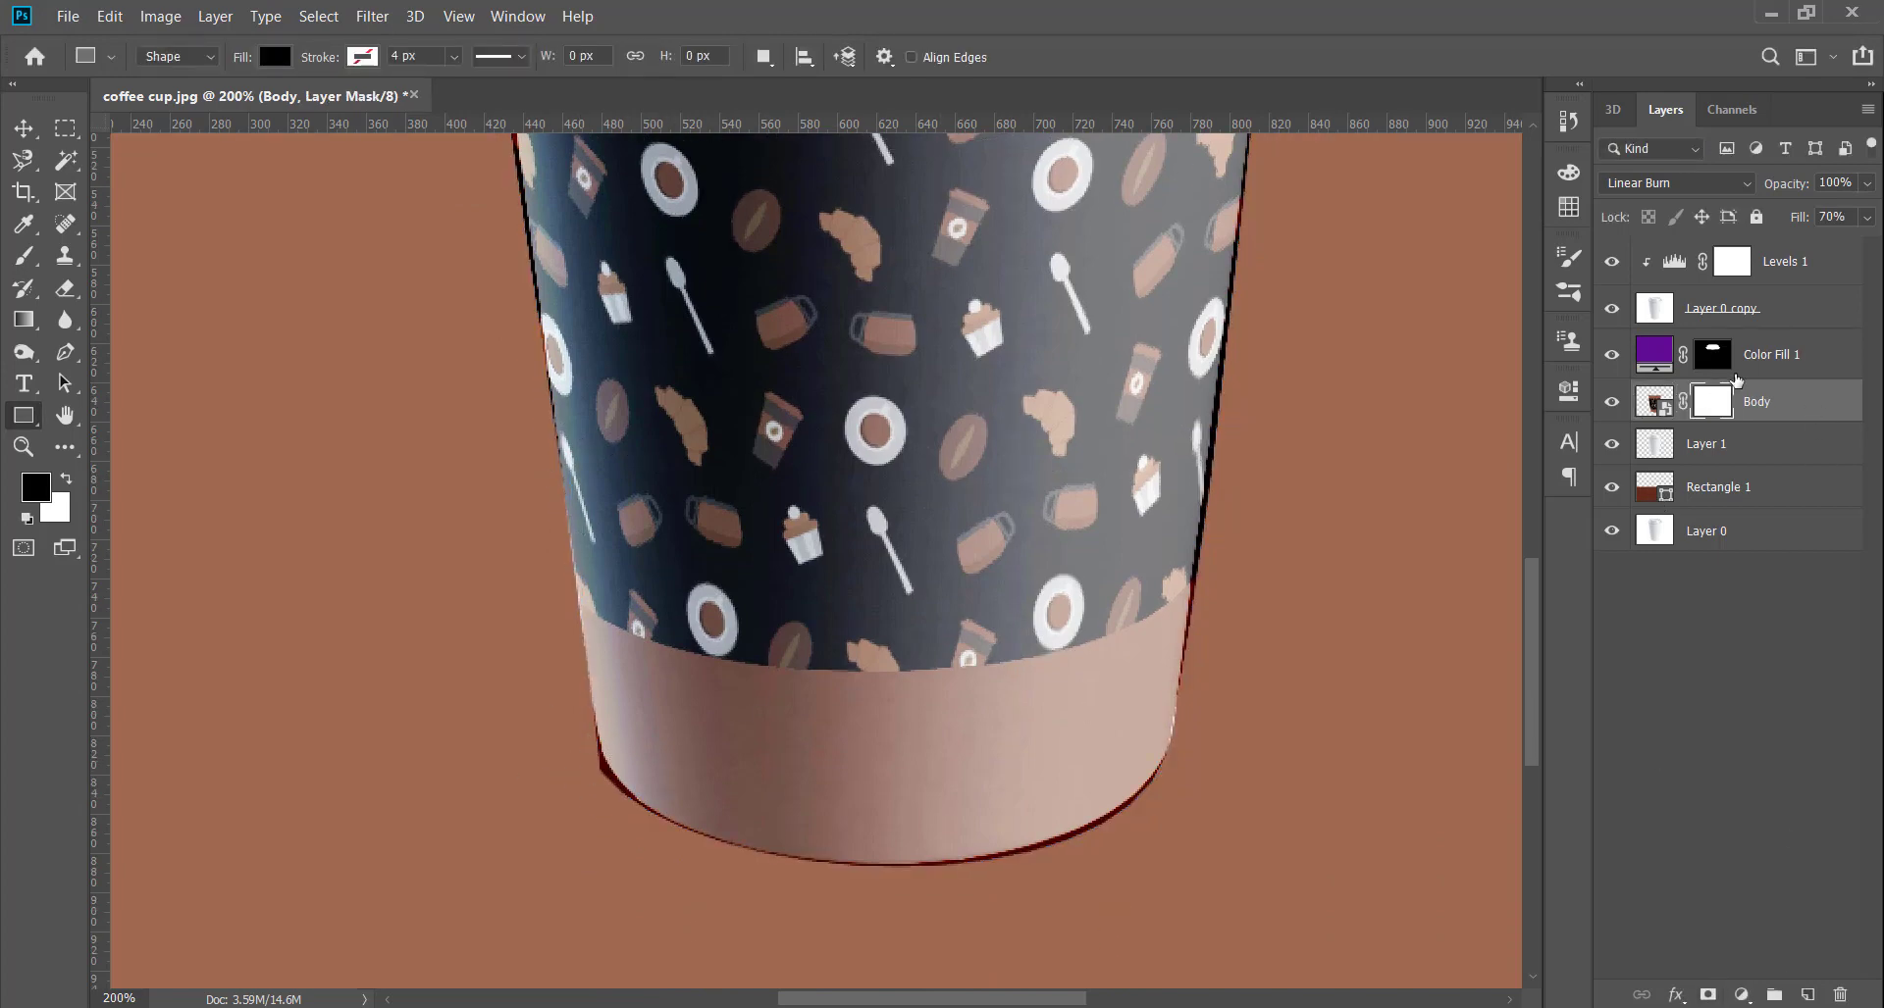
key(b)
right_click(798, 455)
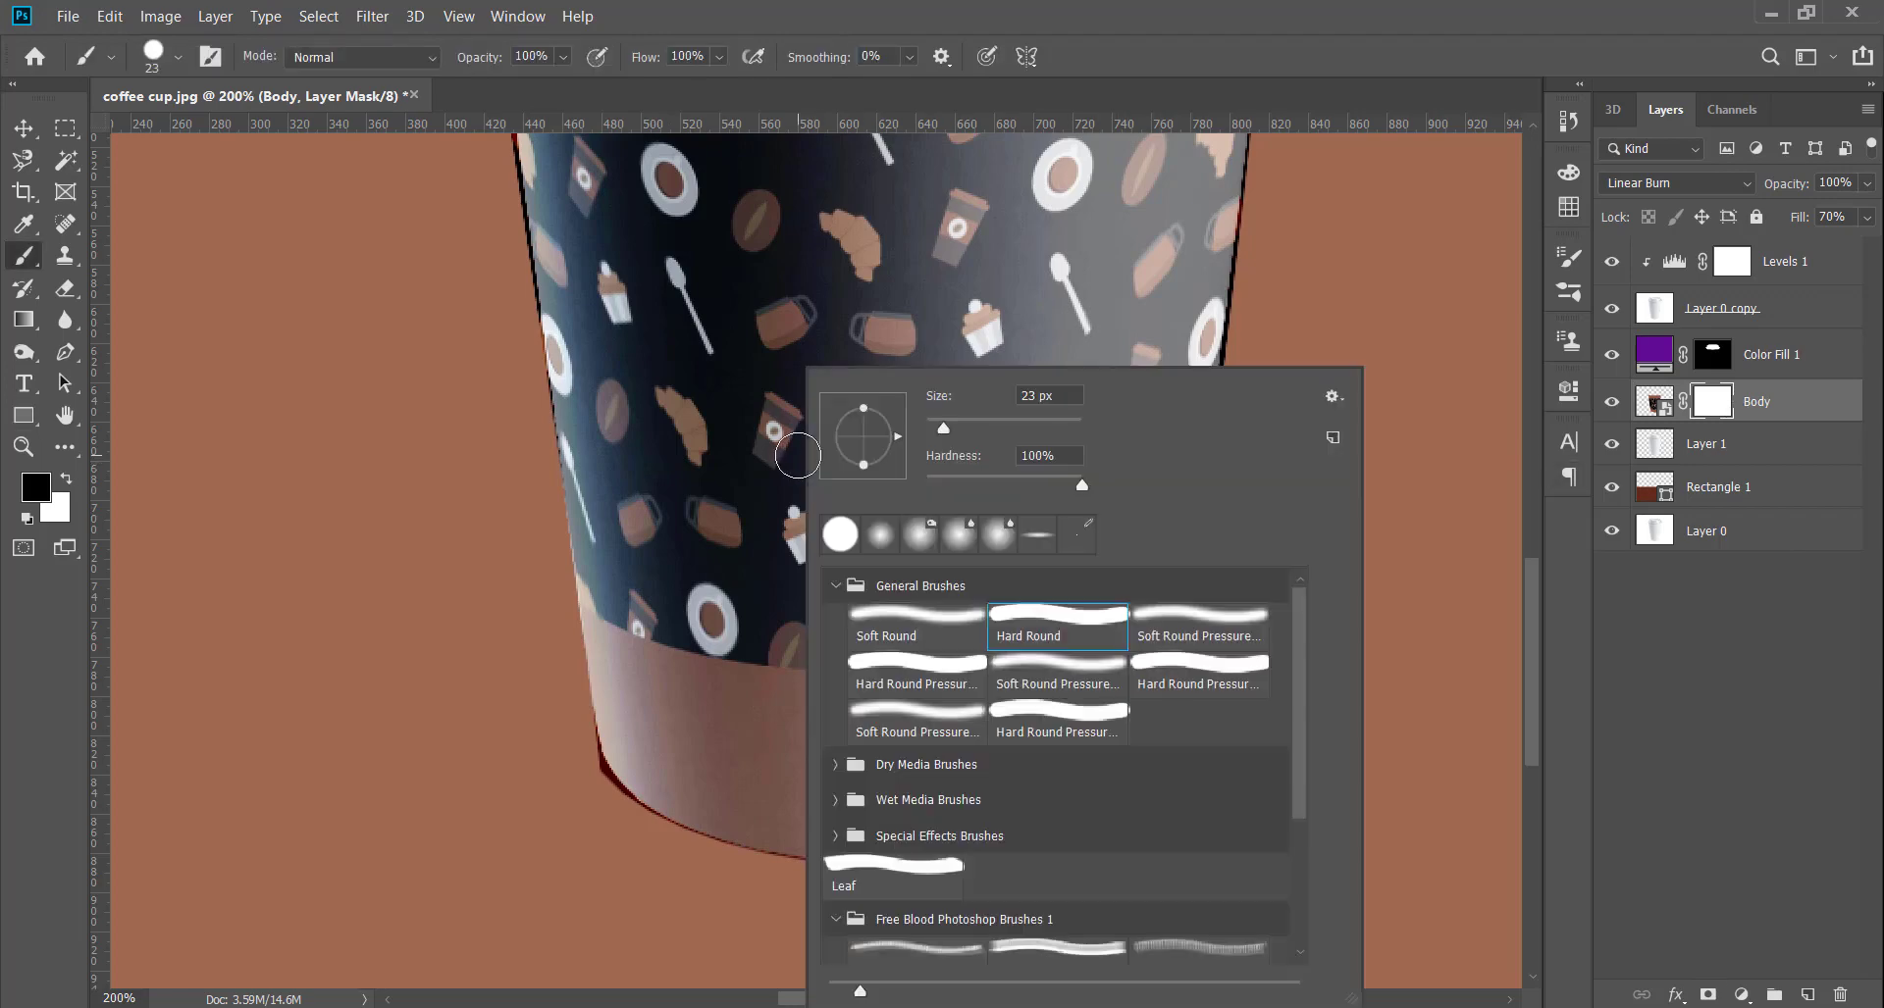
click(903, 4)
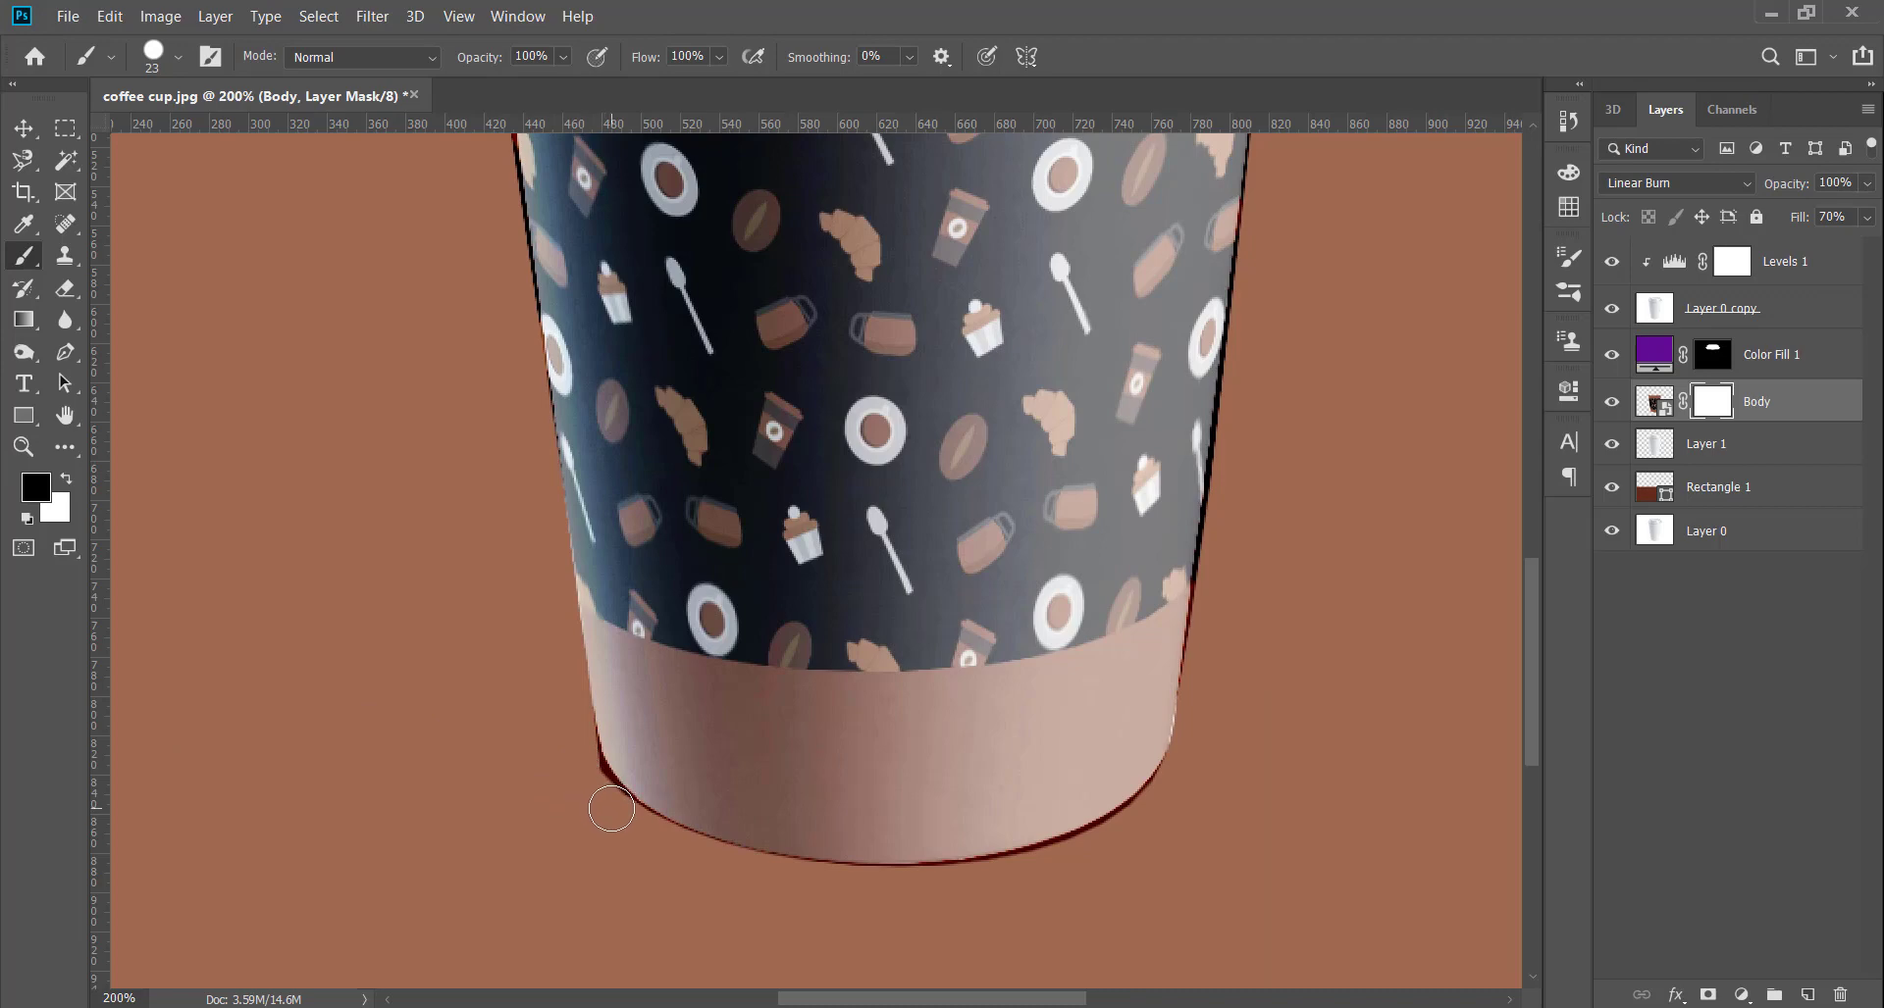
mouse_move(614, 813)
mouse_down()
mouse_move(574, 763)
mouse_move(611, 820)
mouse_move(650, 834)
mouse_move(725, 816)
mouse_move(738, 793)
mouse_move(651, 782)
mouse_up()
Paint black on the Body mask along the cup's curved bottom edge to trim the dark fringe, undoing strokes that miss the outline.
key(z)
key(b)
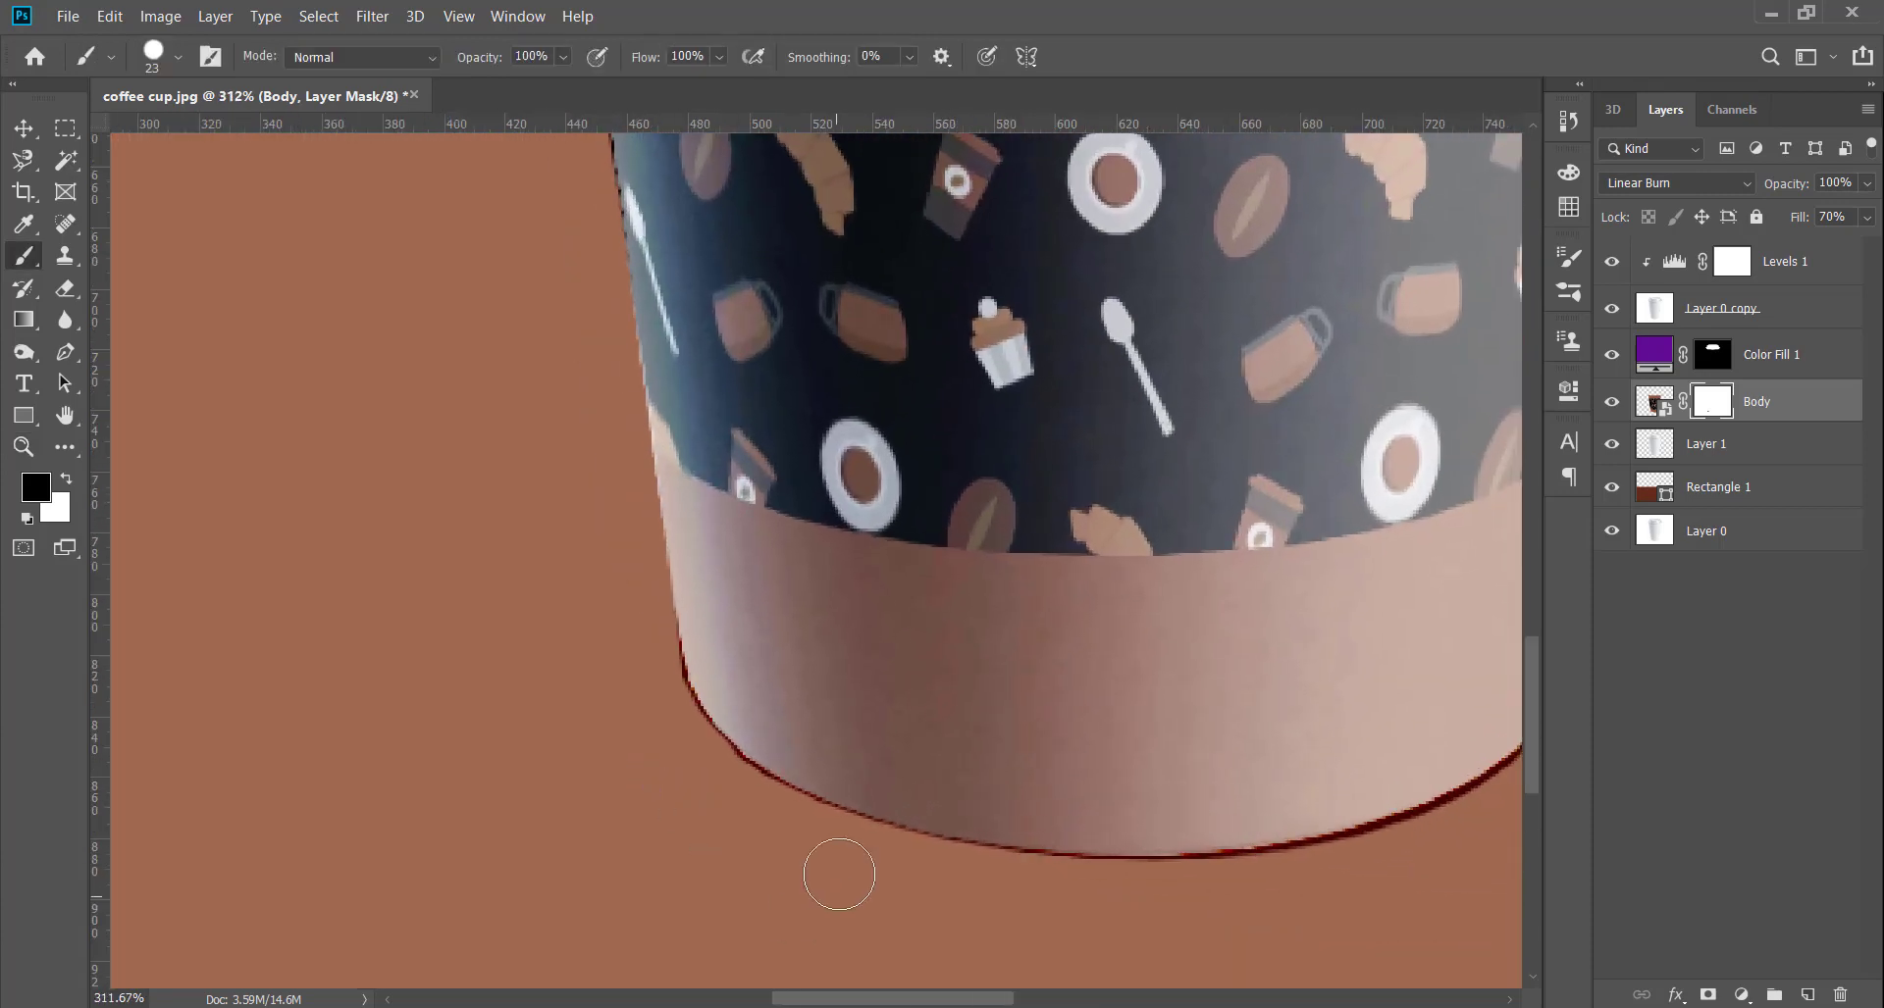
drag(828, 849, 731, 791)
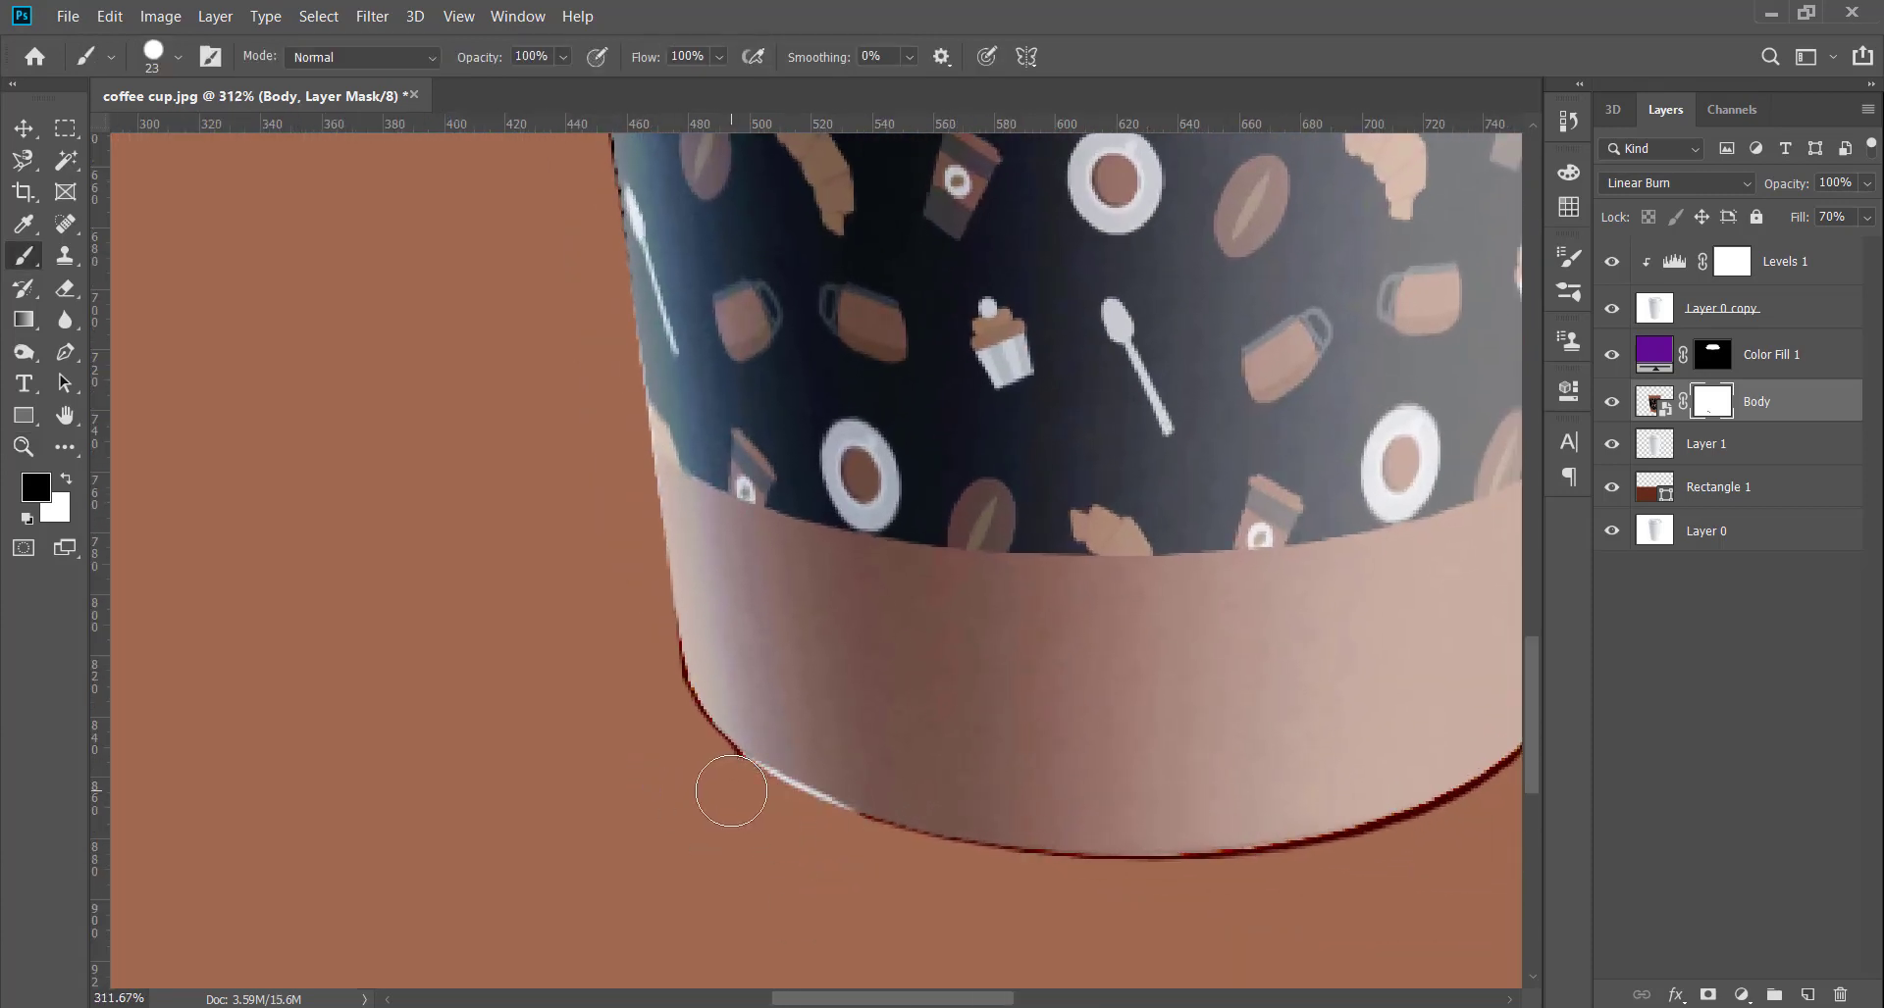
key(ctrl+z)
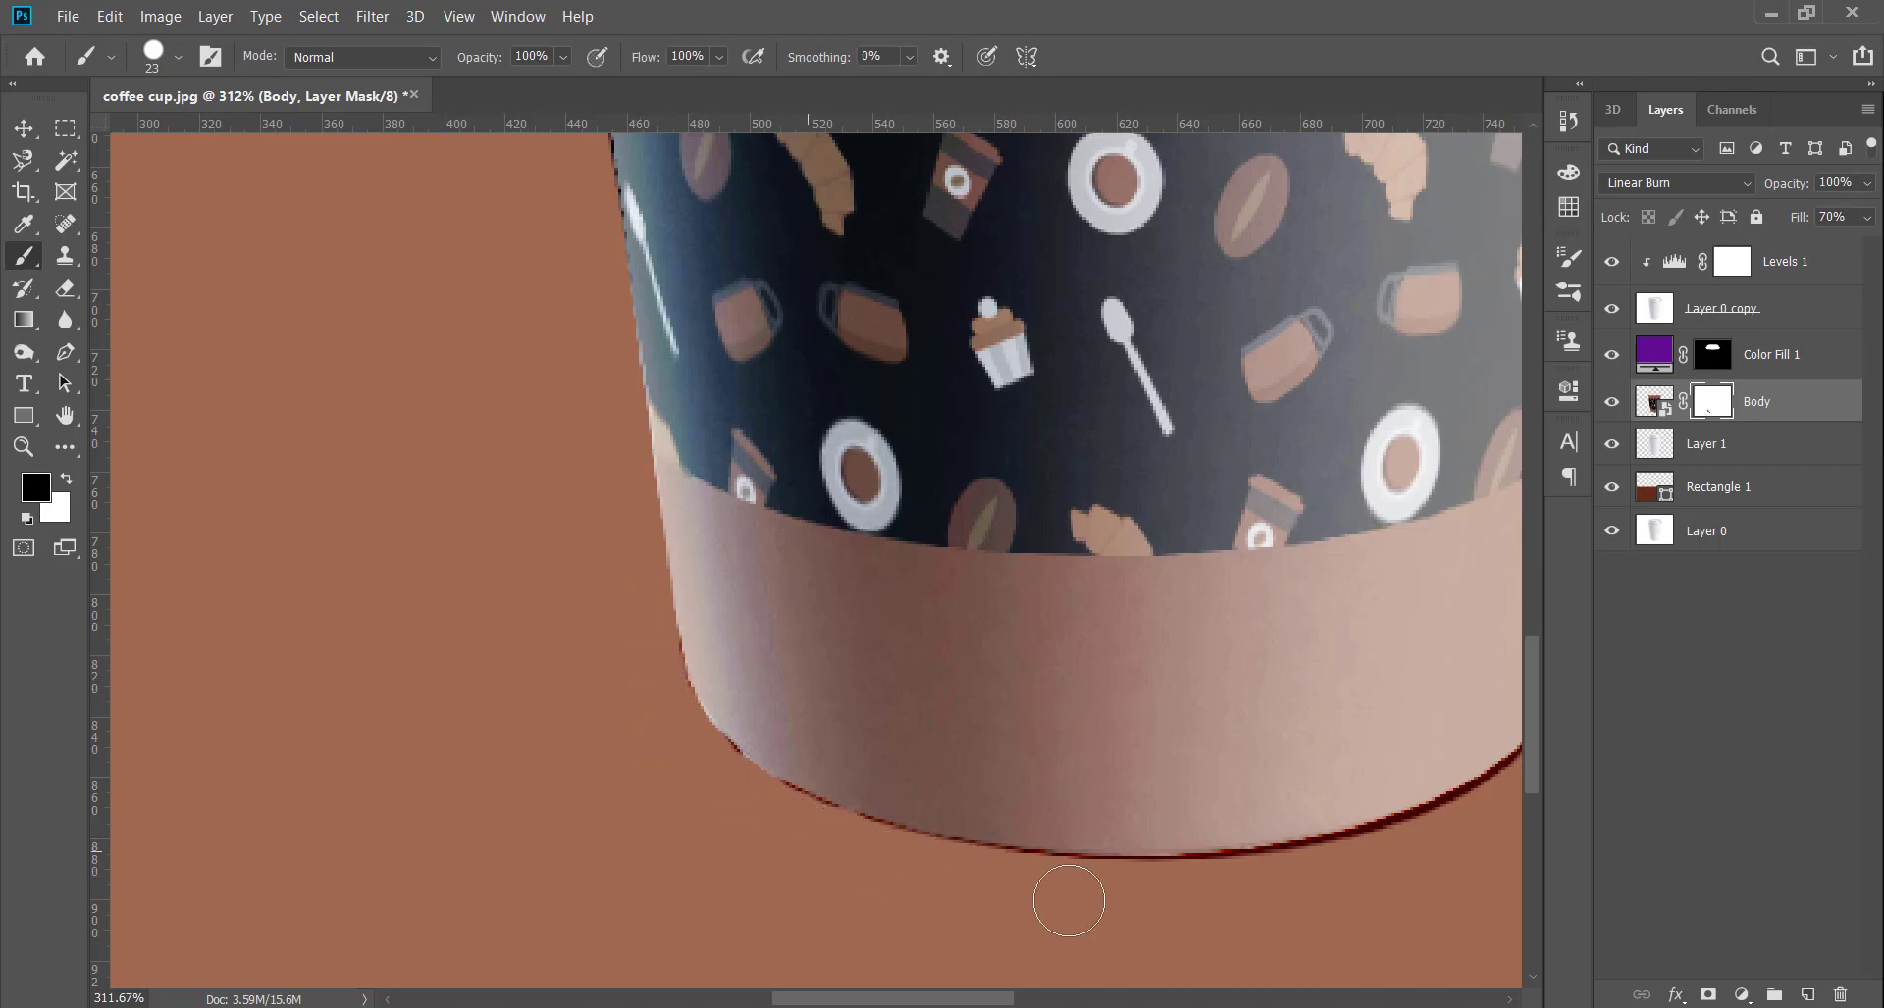
drag(1409, 891, 1030, 845)
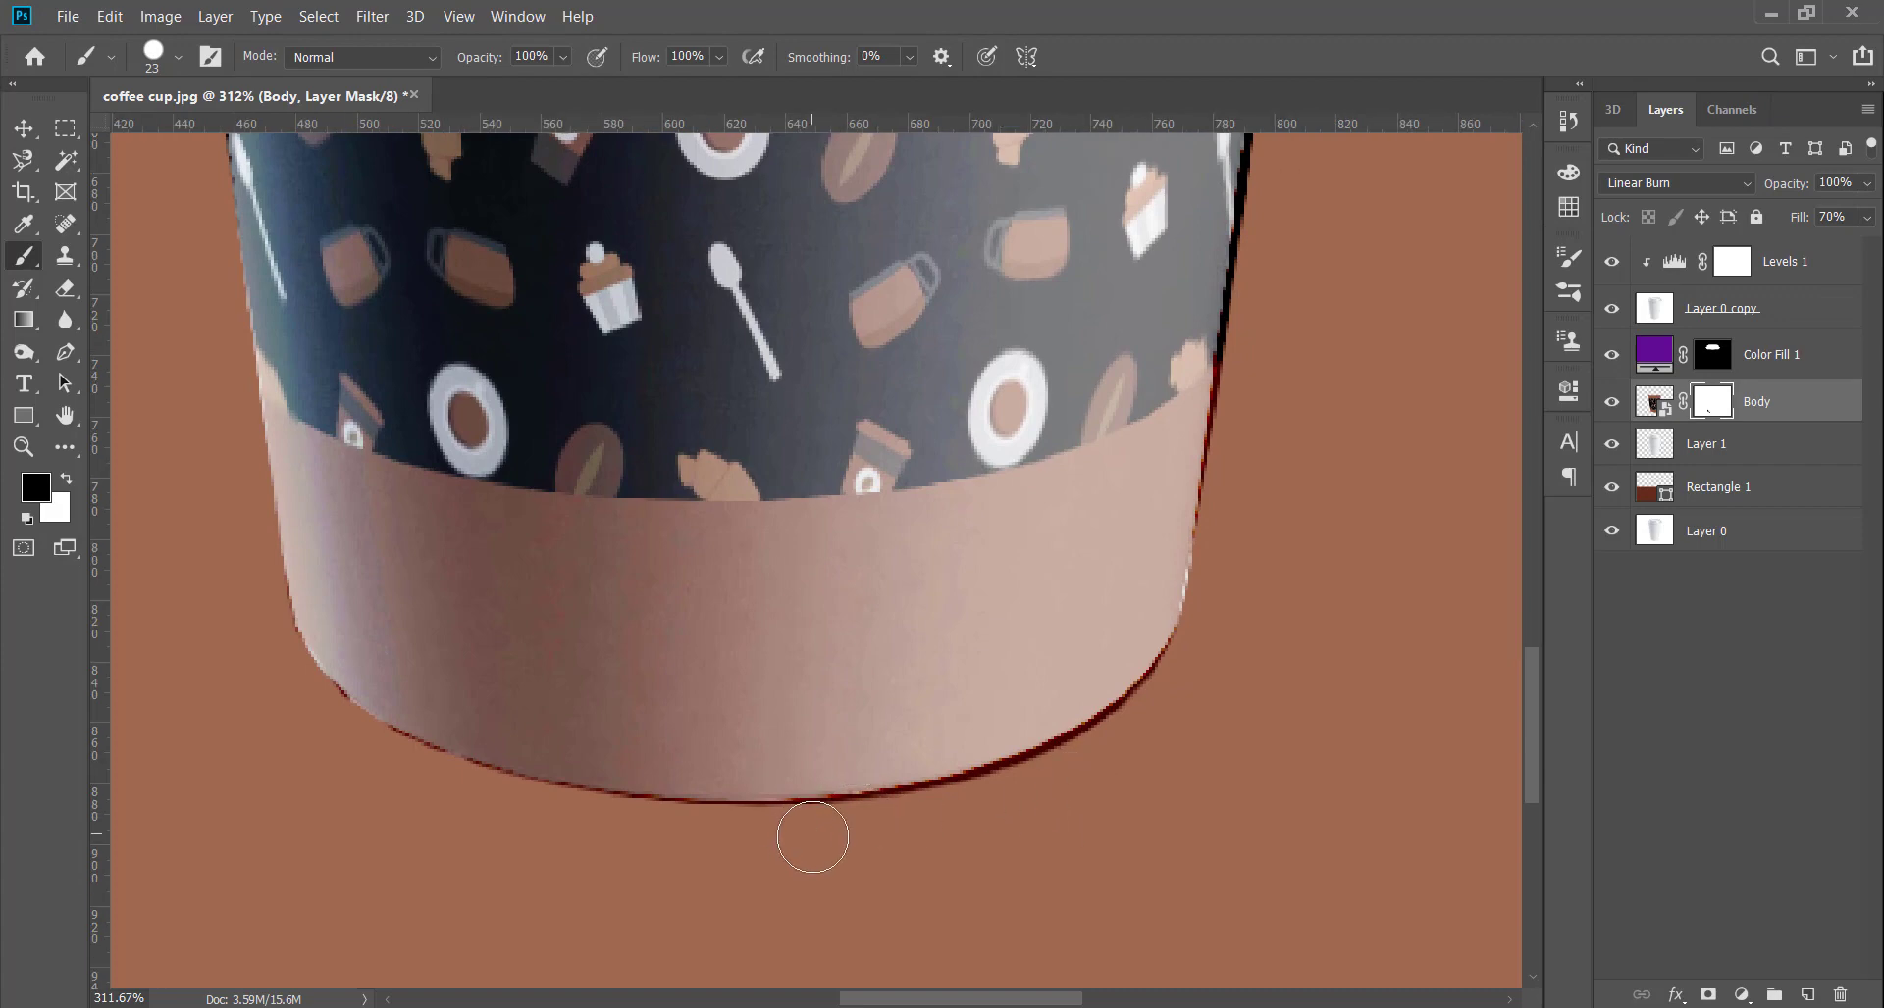
shift+click(812, 837)
key(ctrl+z)
mouse_move(824, 836)
mouse_down()
mouse_move(1049, 788)
mouse_move(1148, 731)
mouse_move(1192, 677)
mouse_move(1089, 764)
mouse_up()
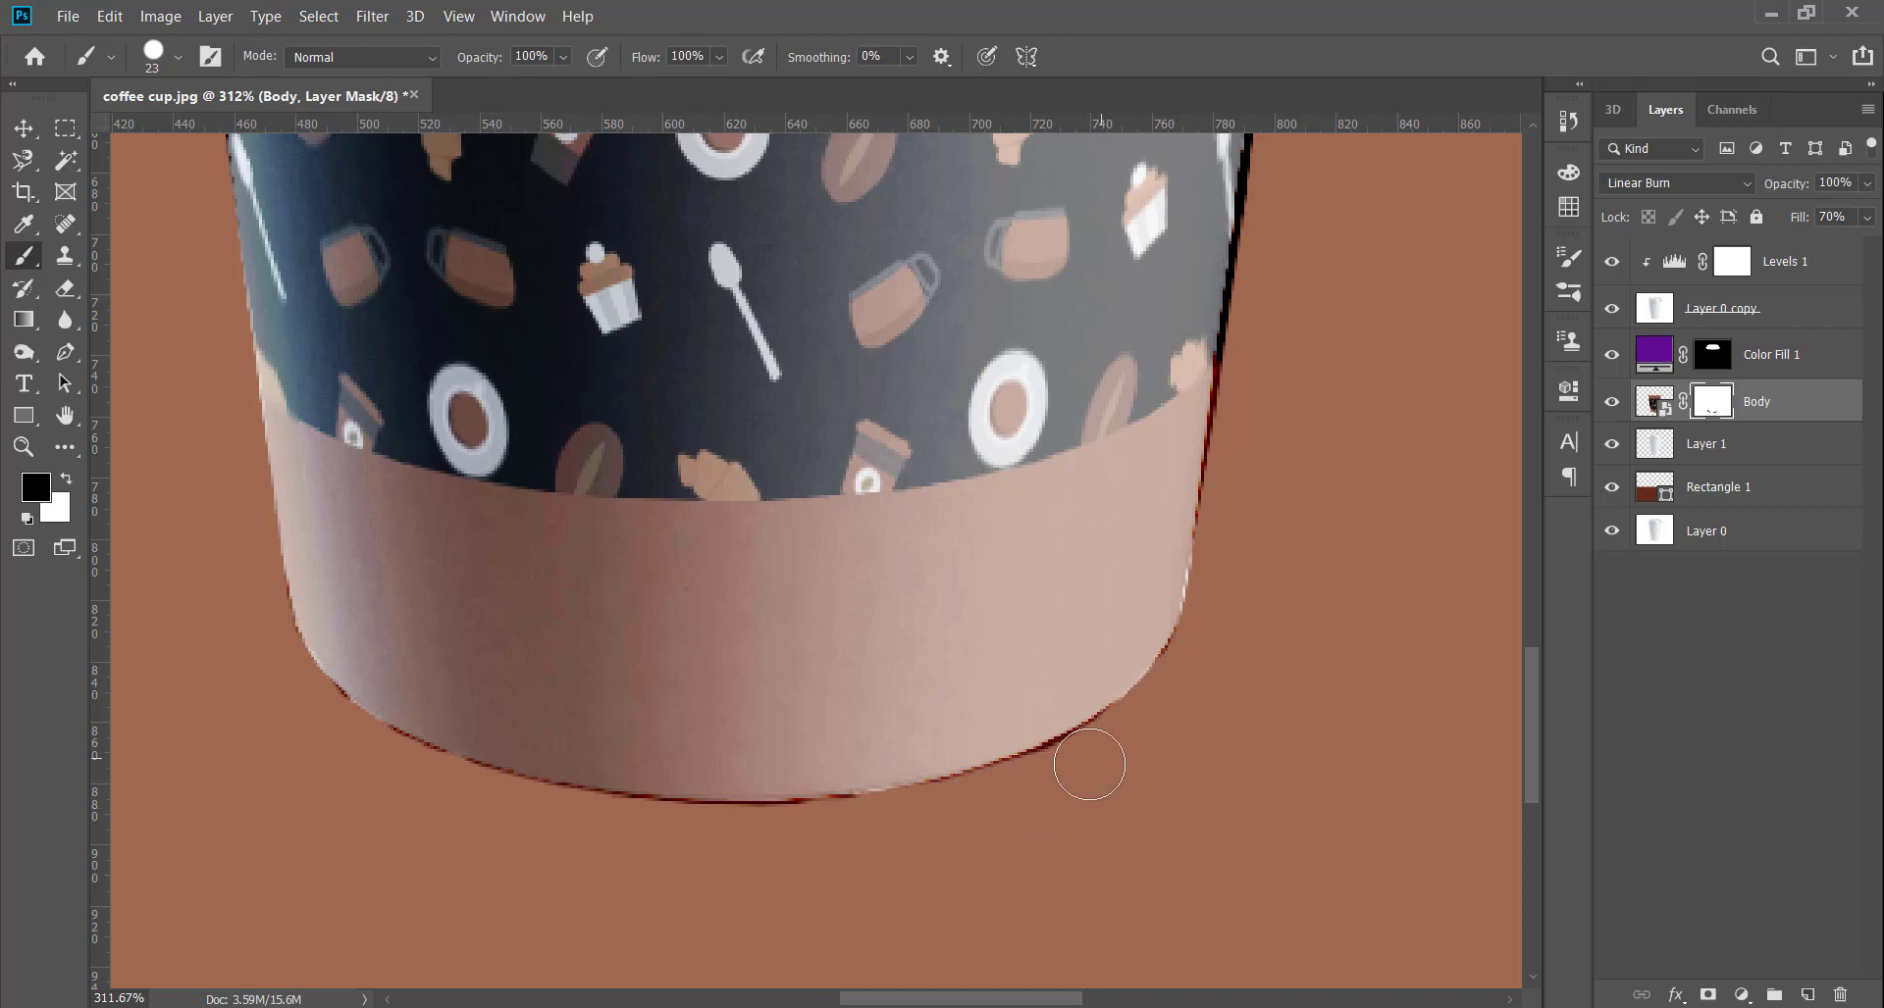
Mask out the dark fringe along the cup's right side, from the base up to the rectangle's upper edge.
mouse_move(1189, 583)
mouse_down()
mouse_move(1023, 655)
mouse_move(997, 835)
mouse_up()
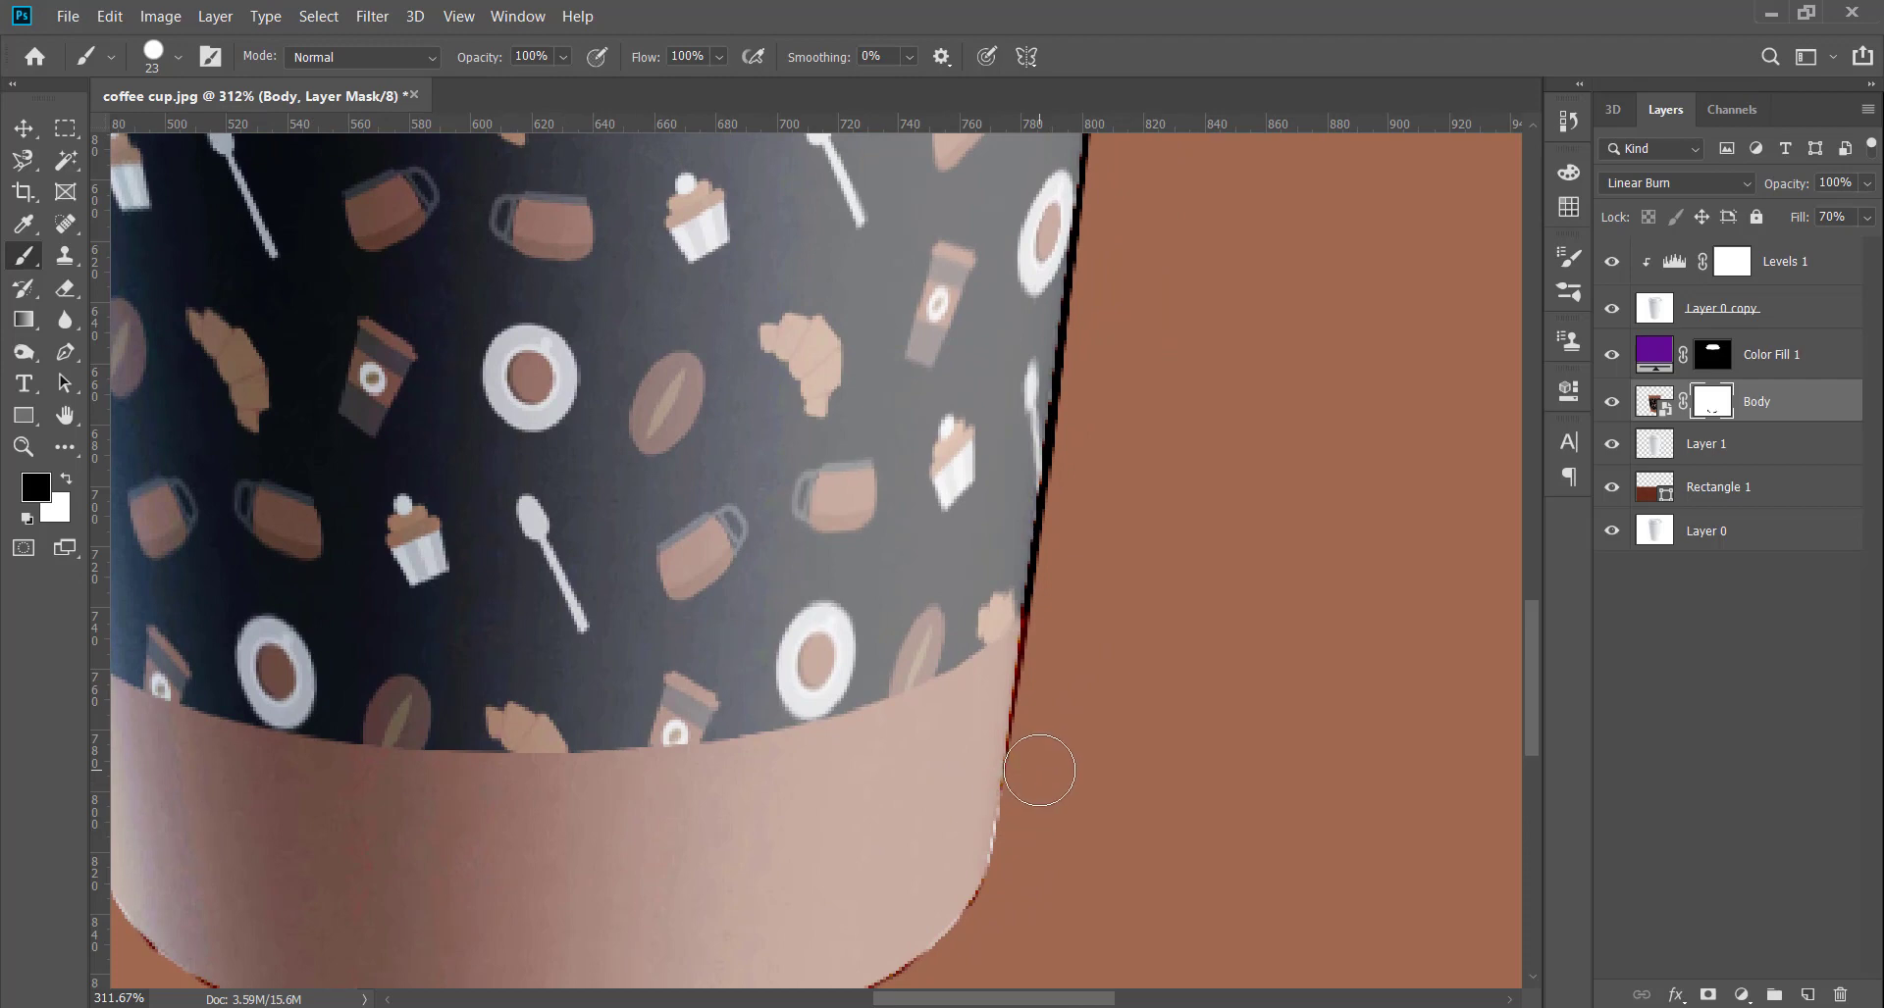
mouse_move(1038, 770)
mouse_down()
mouse_move(1114, 274)
mouse_move(1123, 421)
mouse_up()
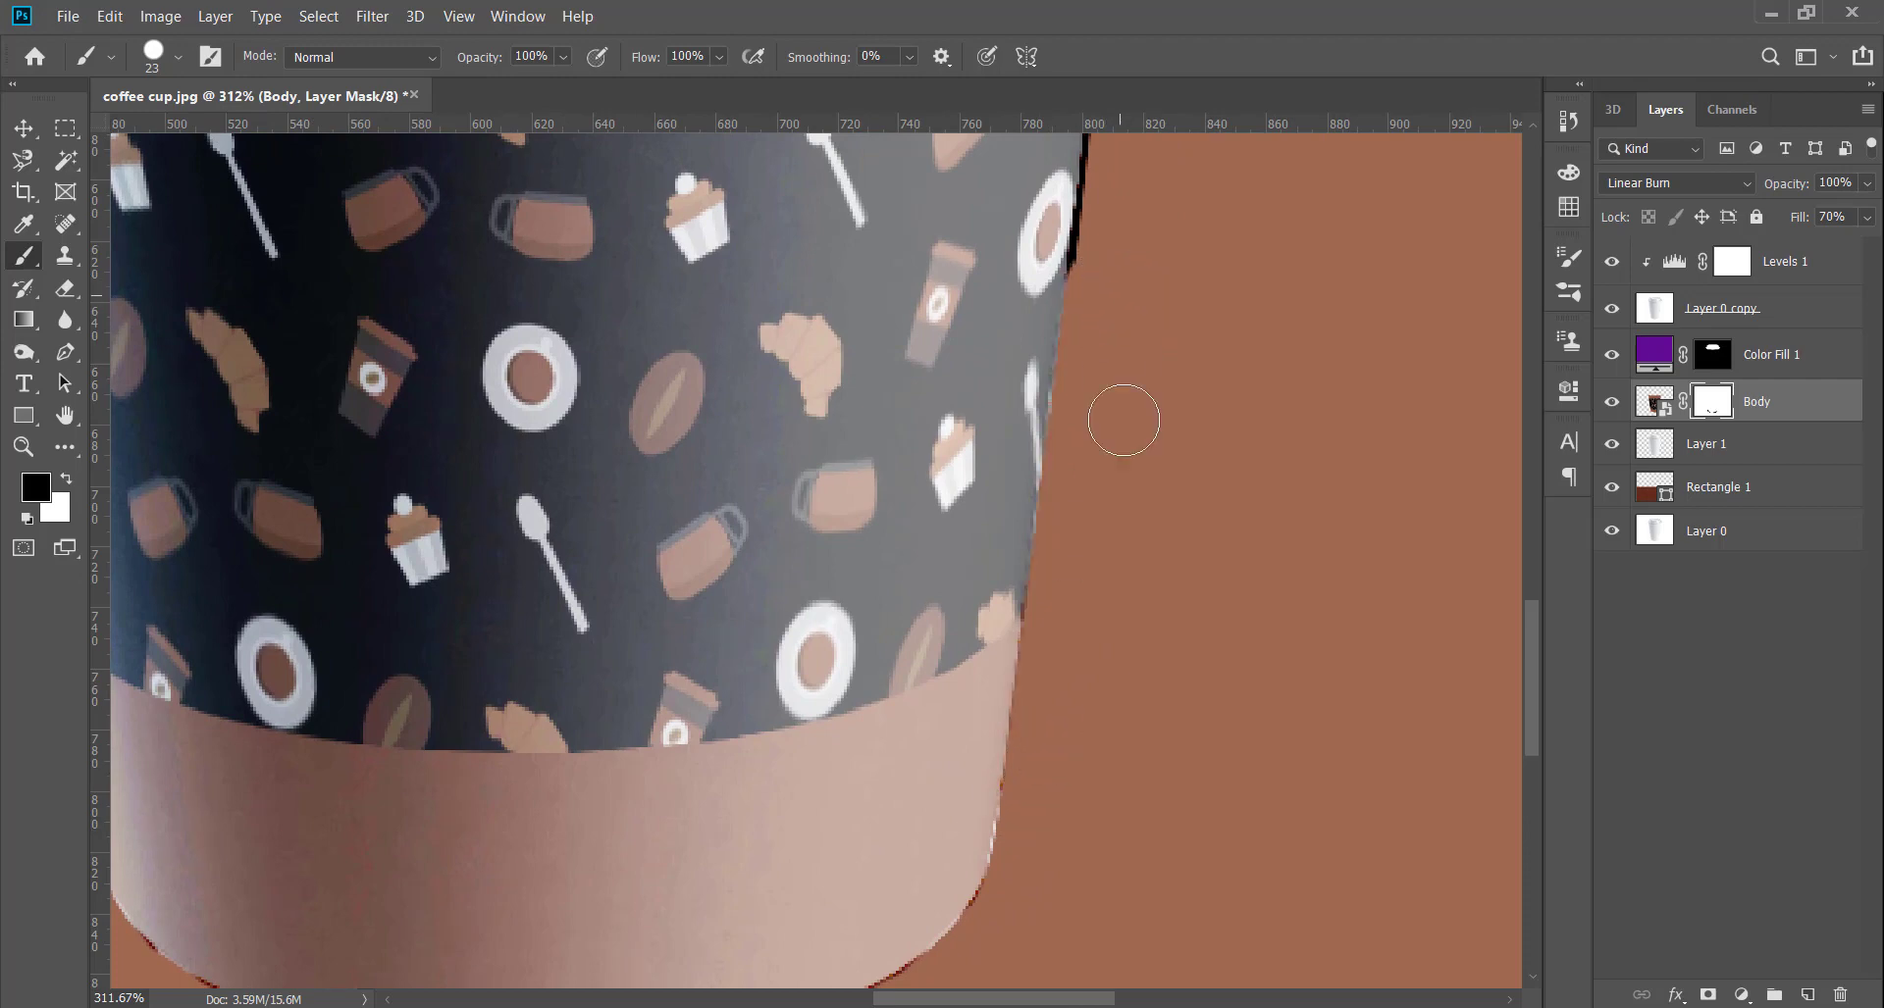
scroll(1123, 421, up, 10)
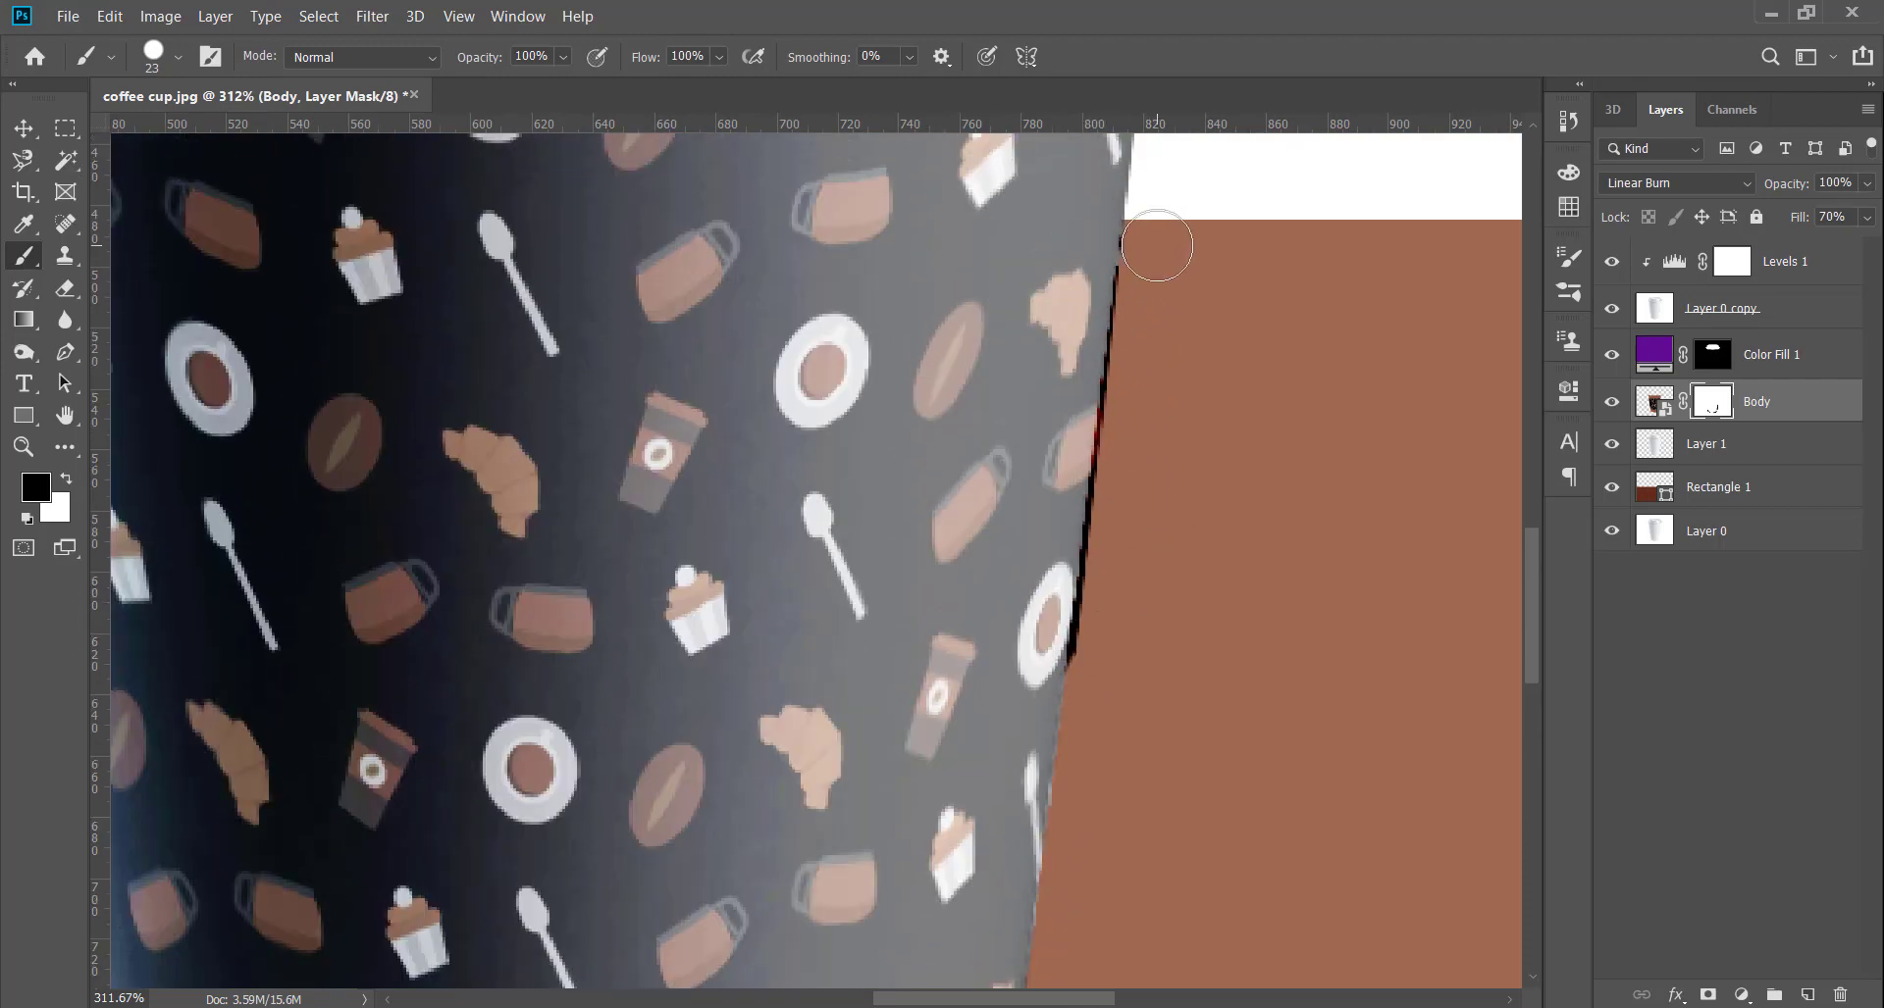
shift+click(1162, 243)
Mask out the dark fringe along the cup's left side, up to the rectangle's upper edge.
drag(654, 417, 1290, 510)
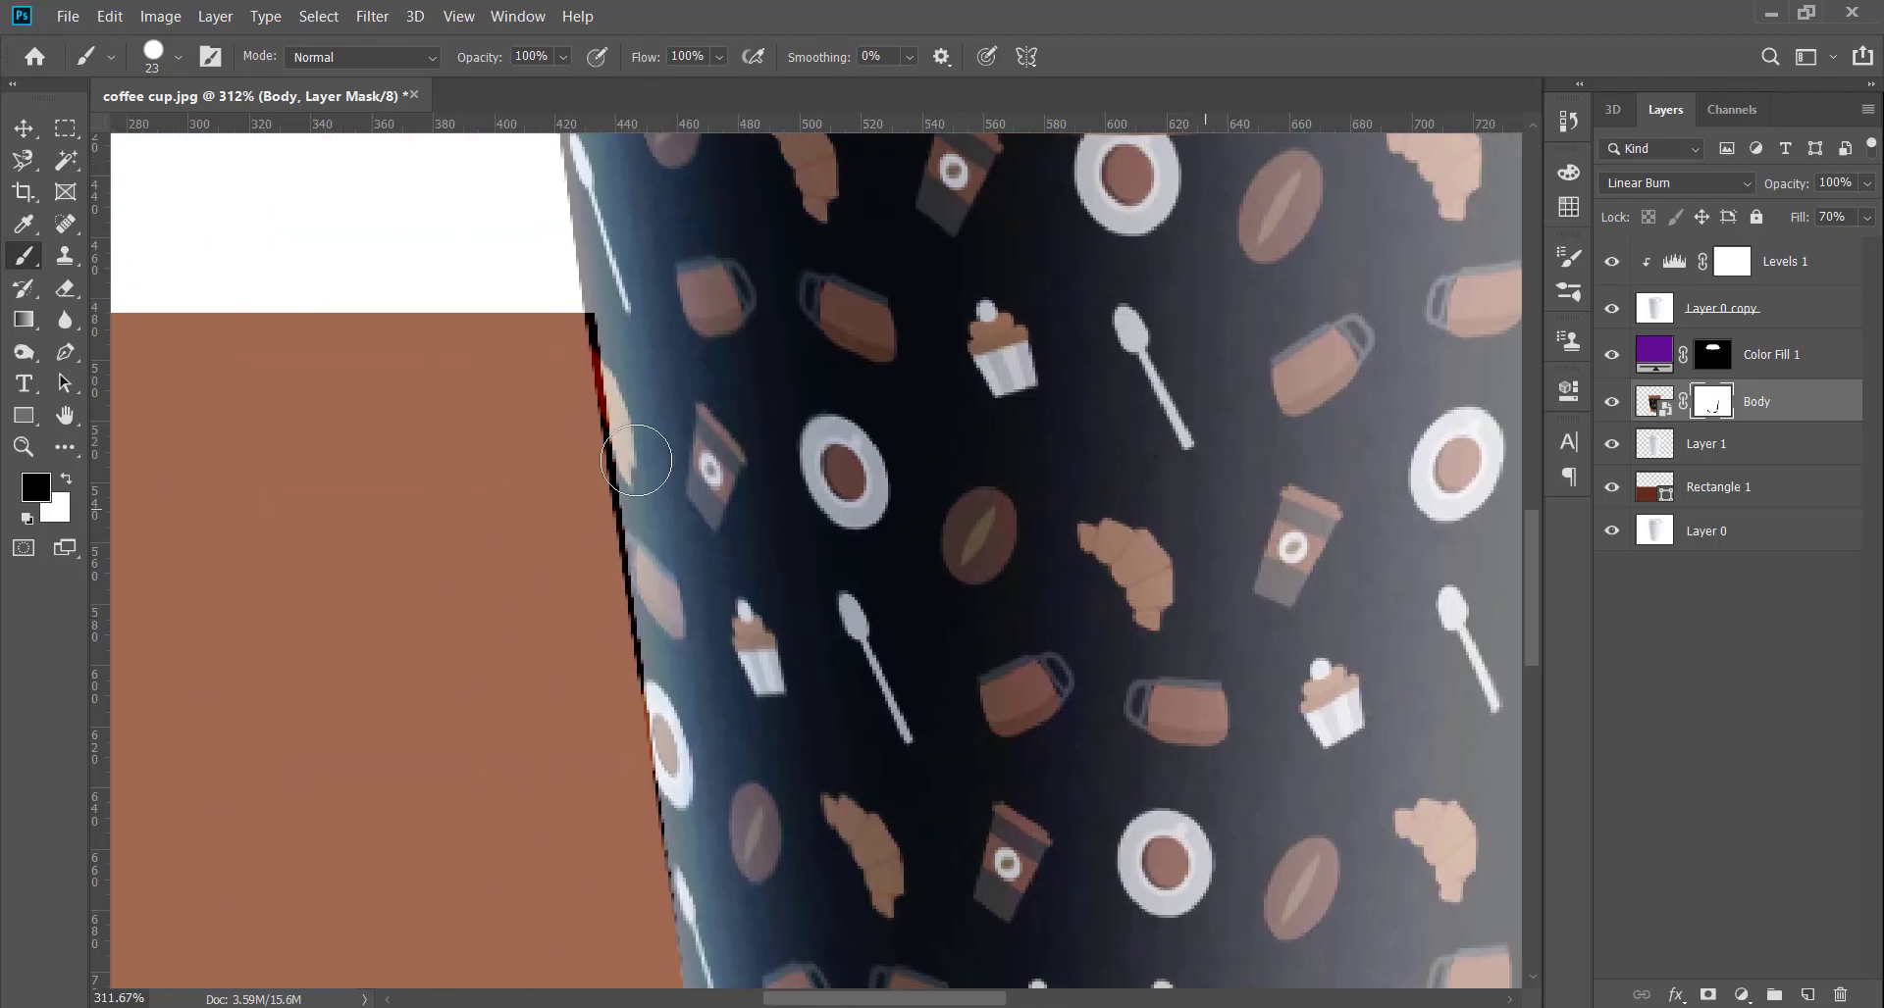
scroll(562, 695, down, 2)
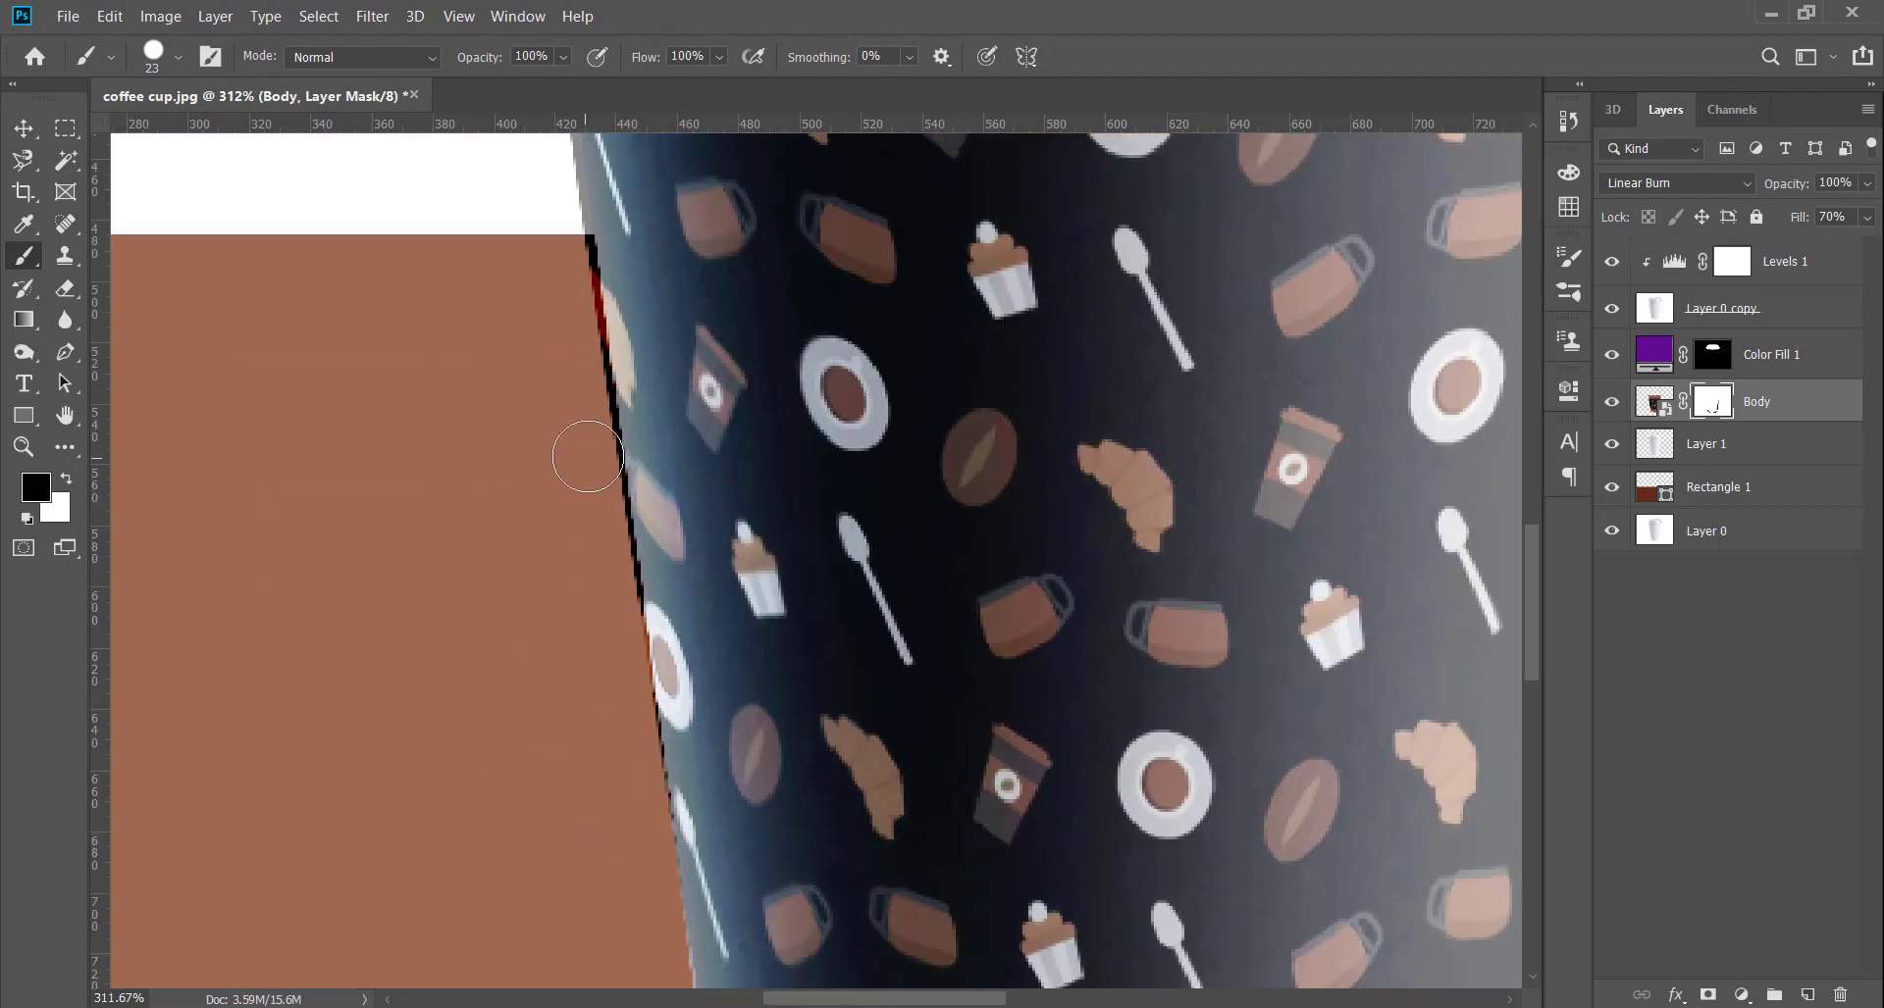
scroll(534, 472, up, 3)
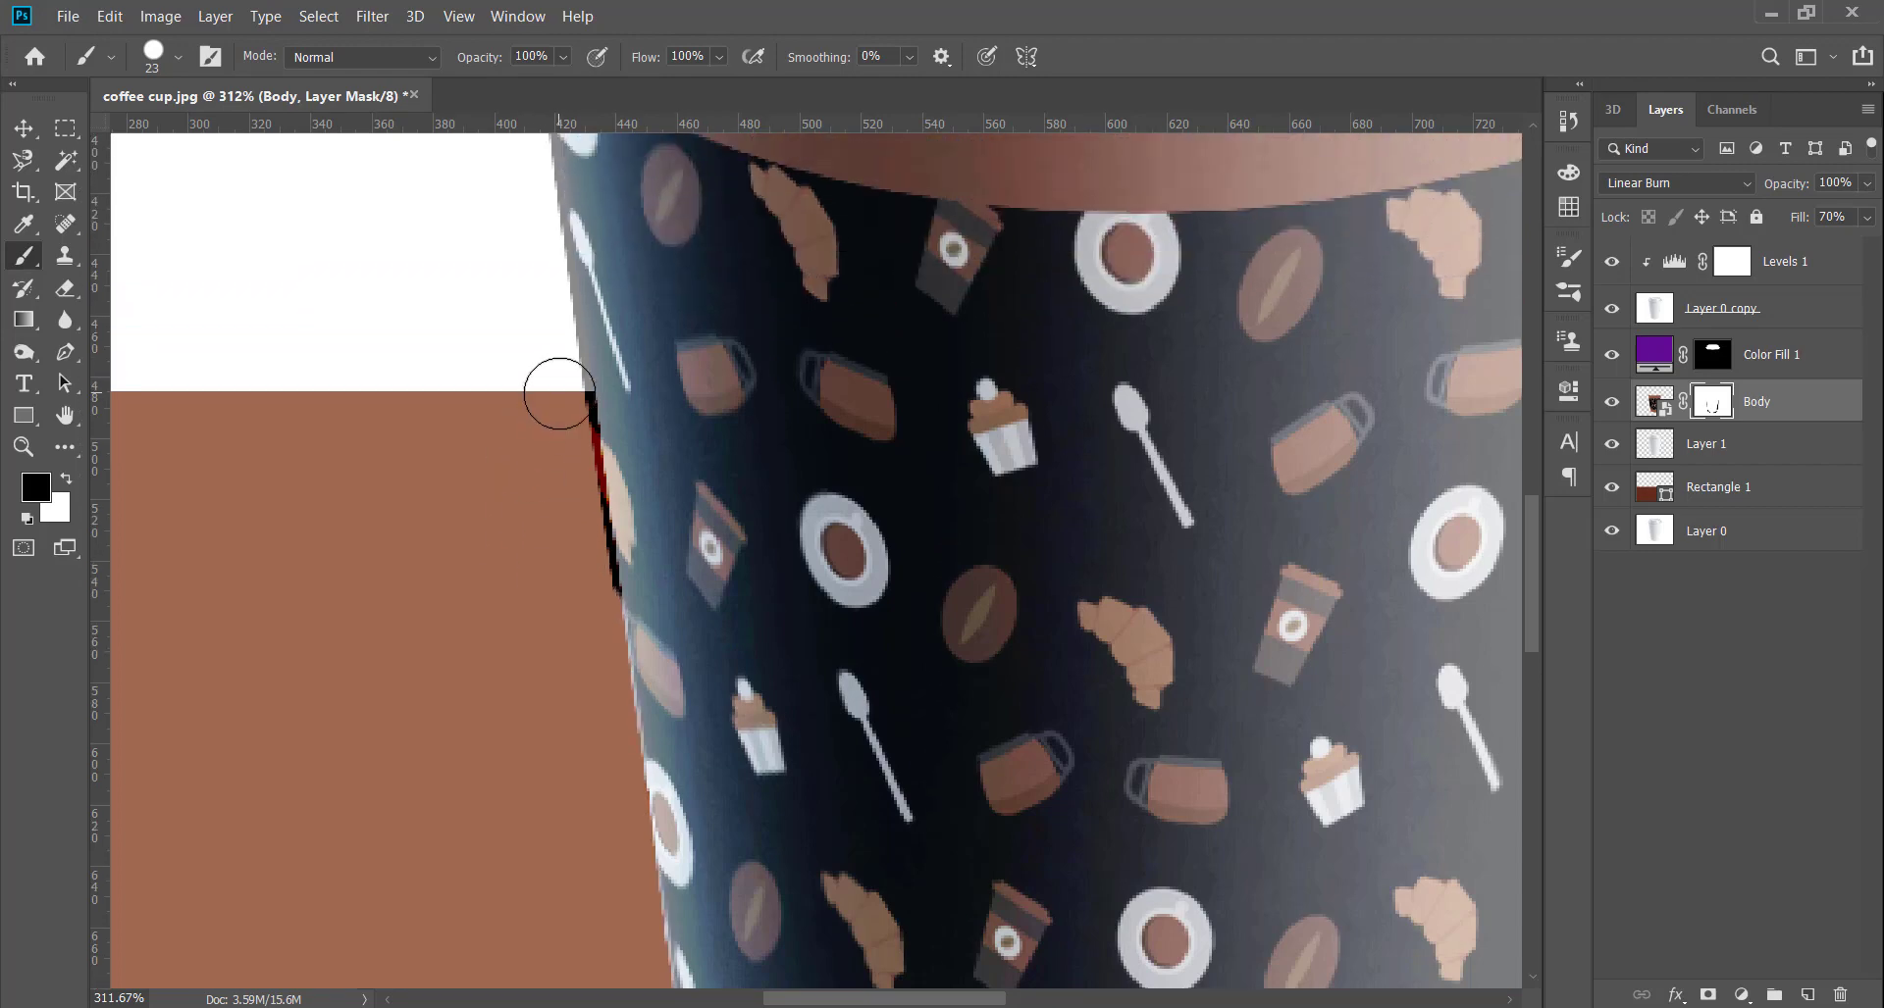
scroll(558, 481, up, 3)
scroll(558, 481, up, 1)
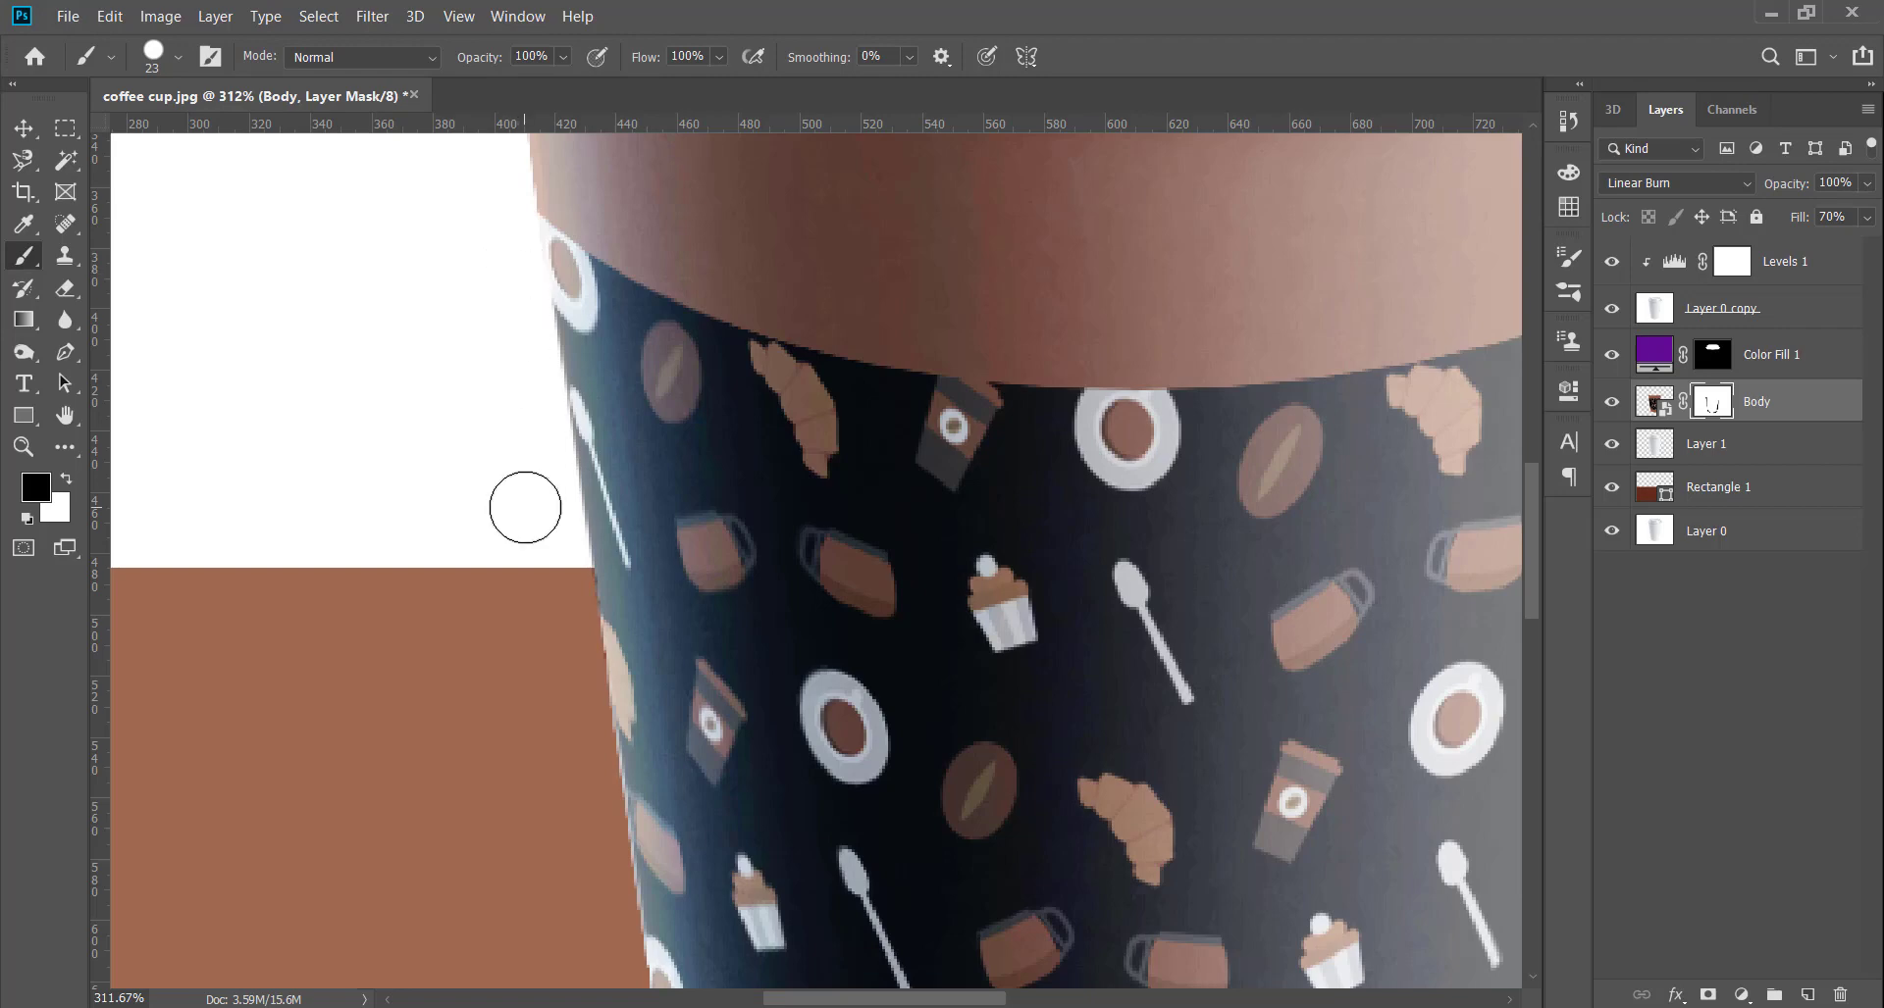
Open the Body smart object's contents, recolour its Color Fill 1 layer to #3c518e, and close it with the change saved.
key(ctrl+minus)
key(ctrl+minus)
key(ctrl+minus)
key(ctrl+minus)
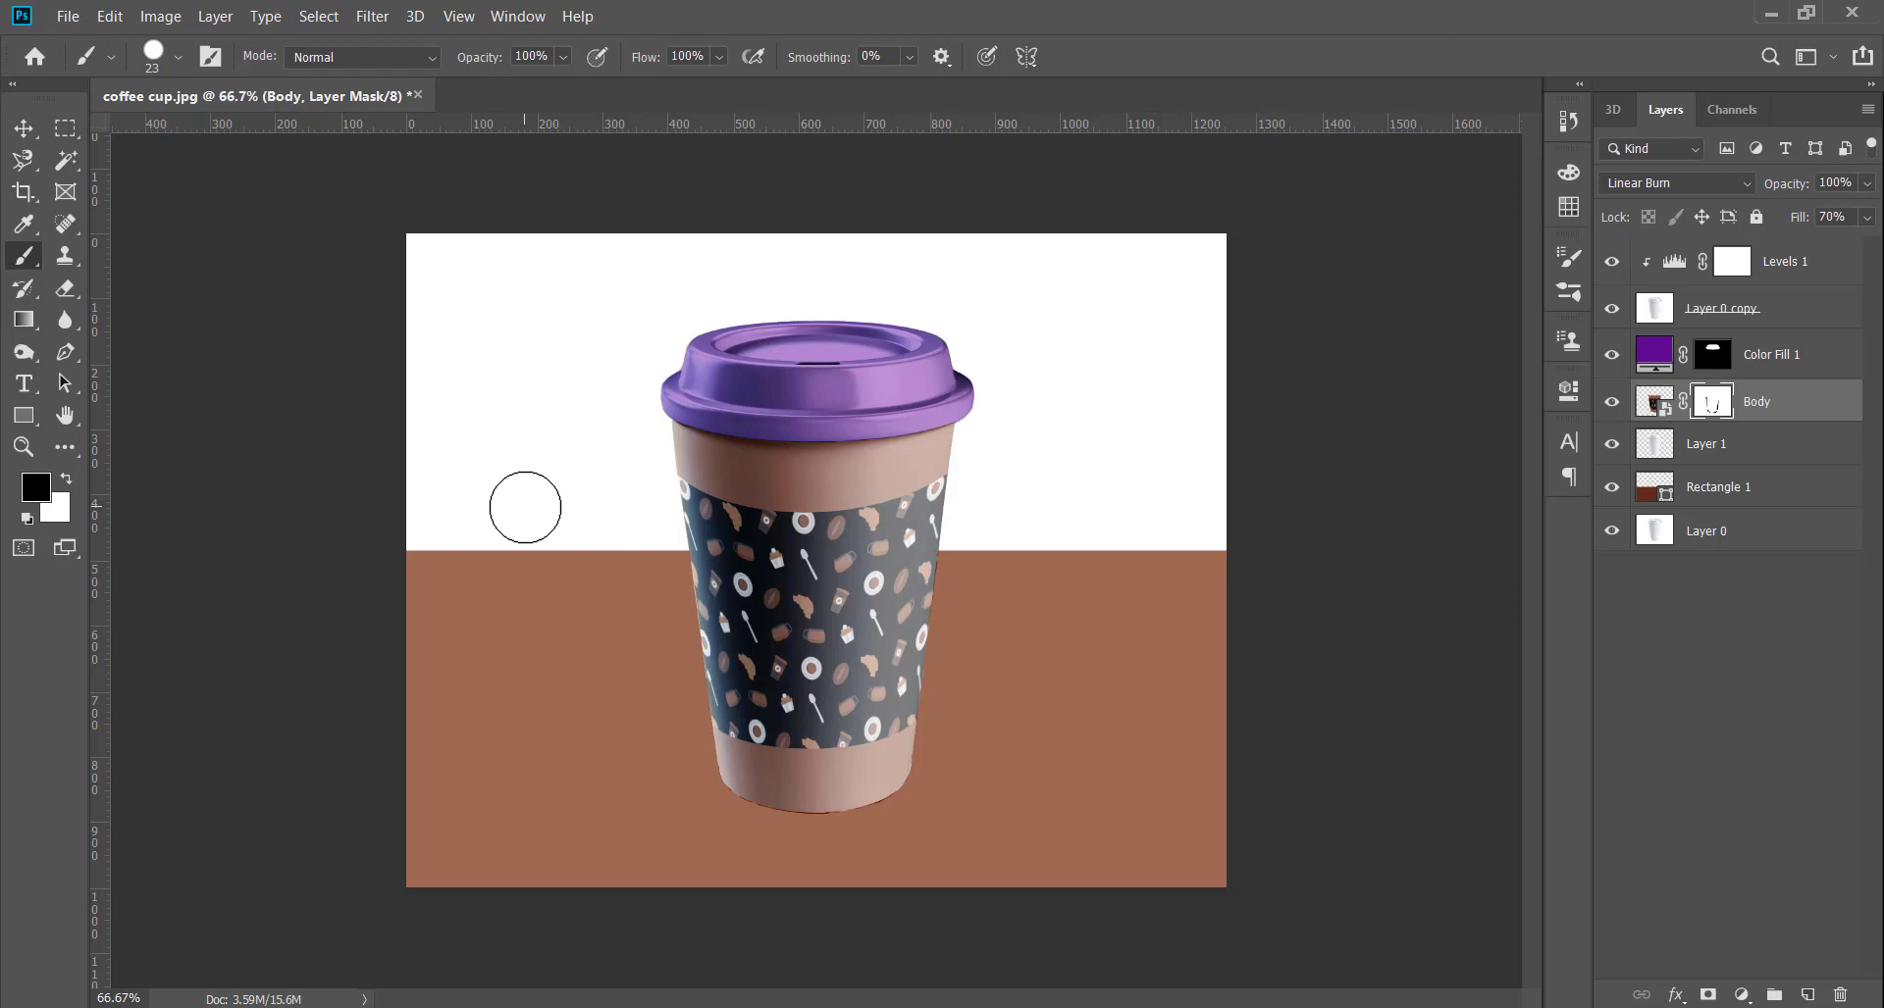
double_click(1655, 405)
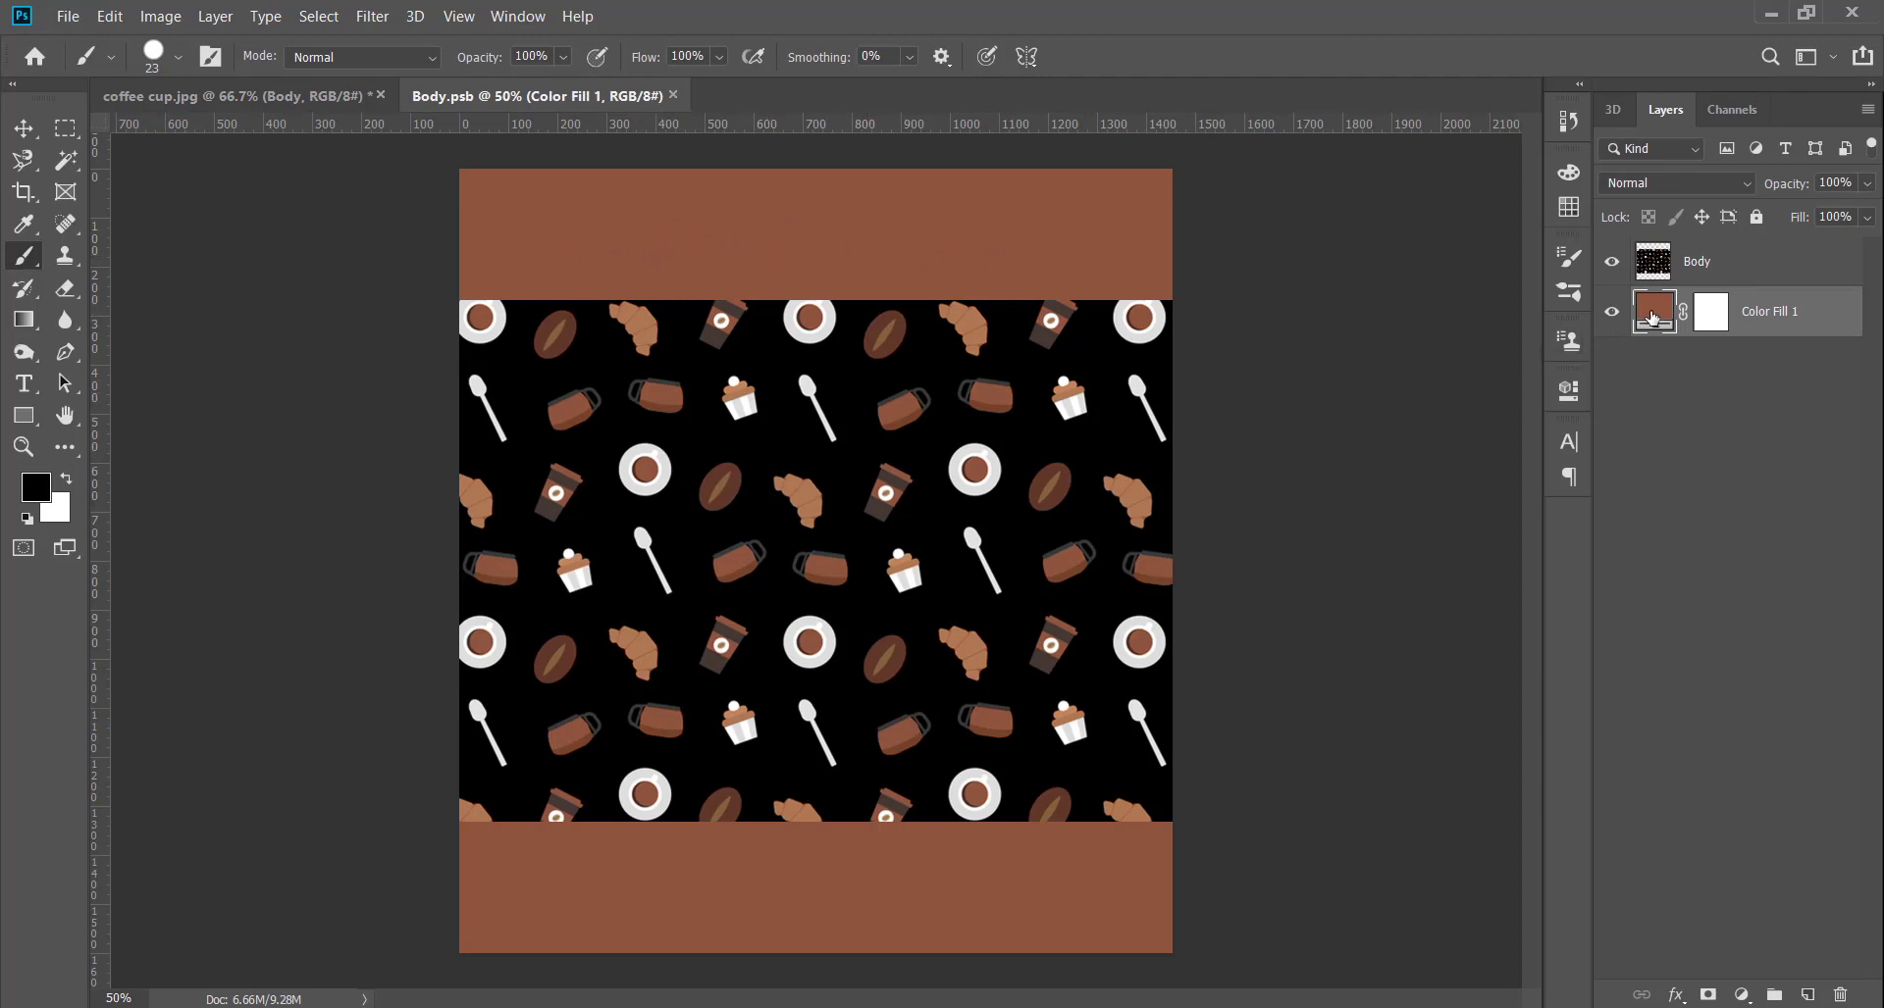
double_click(1654, 314)
text(3c518e)
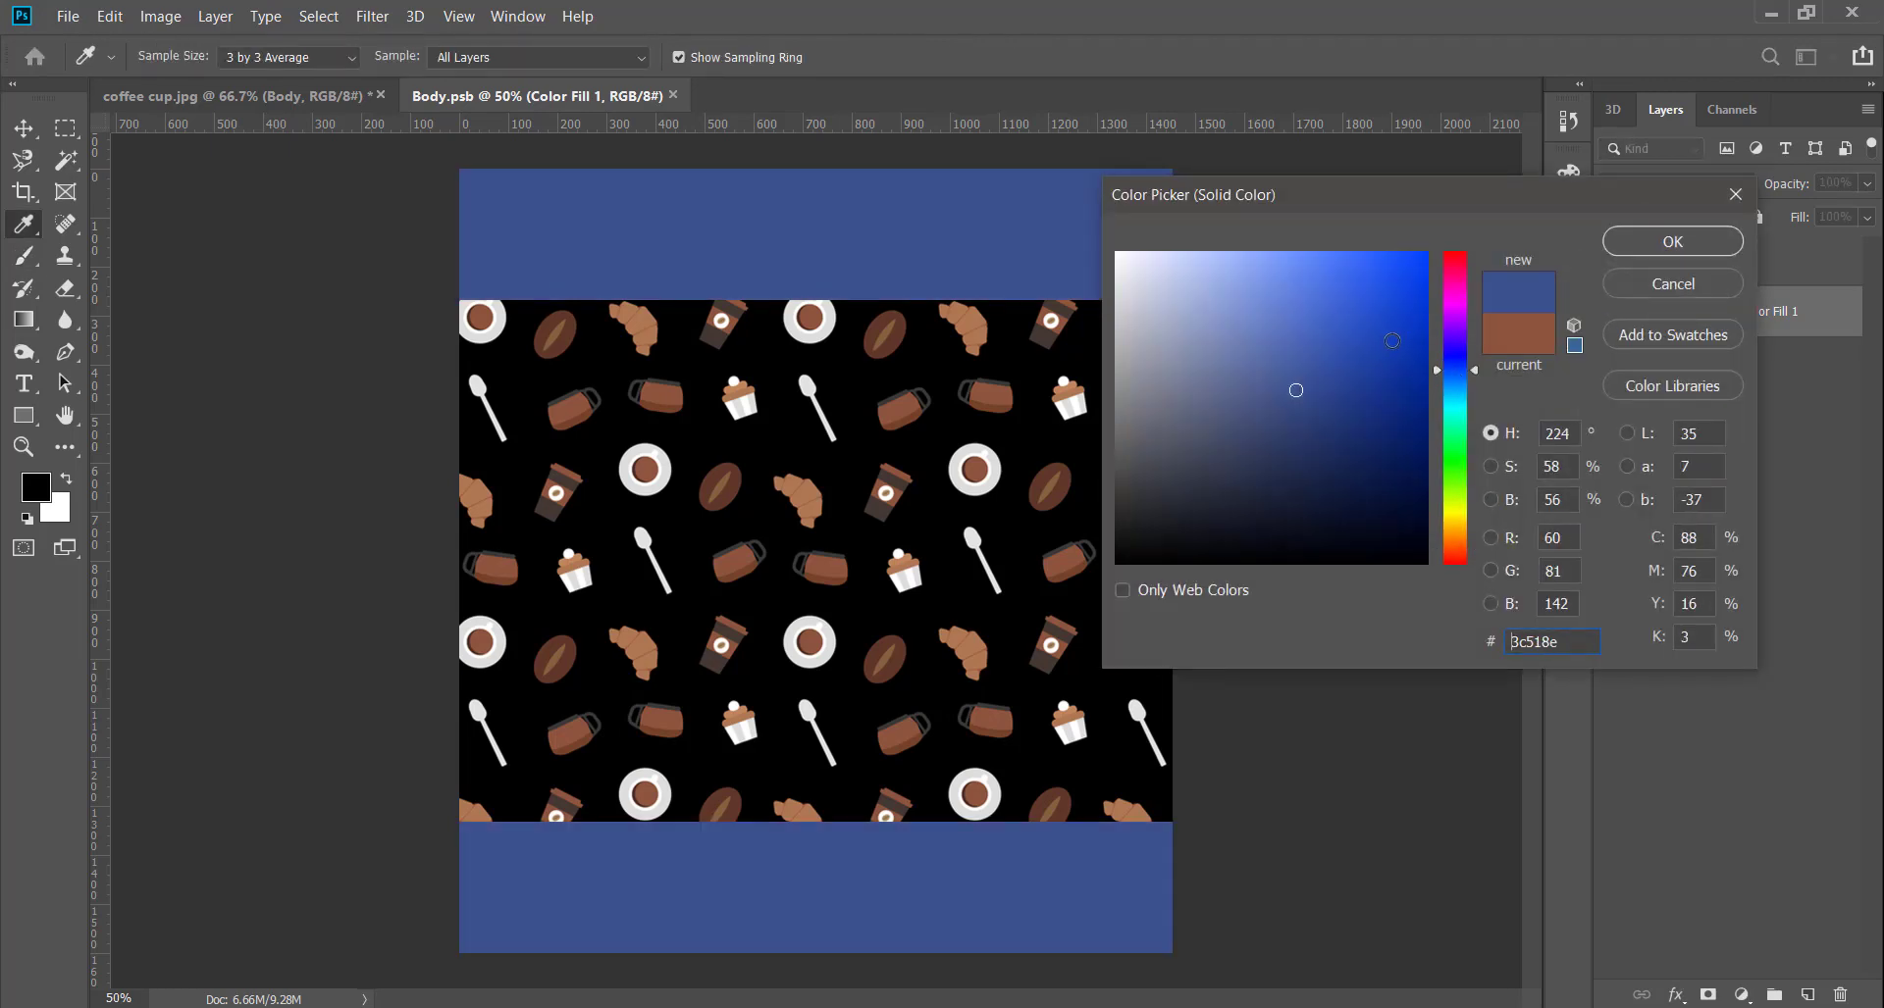
click(1640, 252)
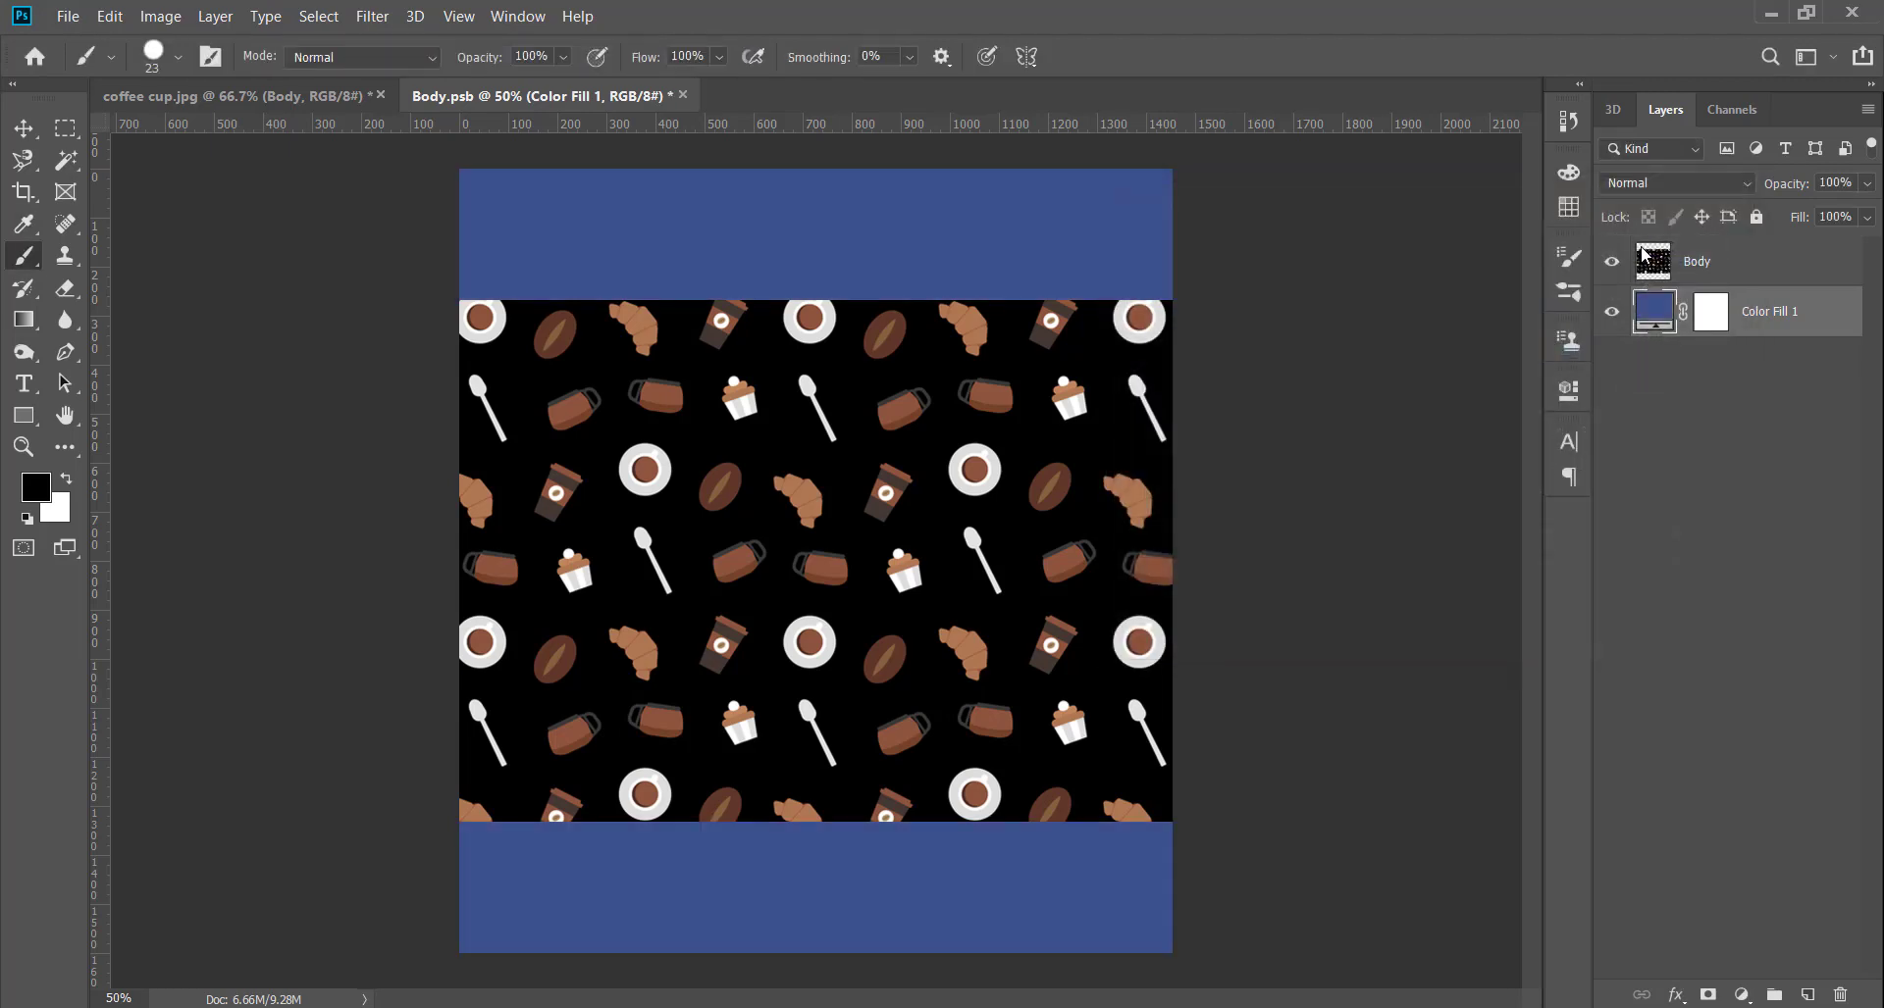
click(682, 95)
click(897, 404)
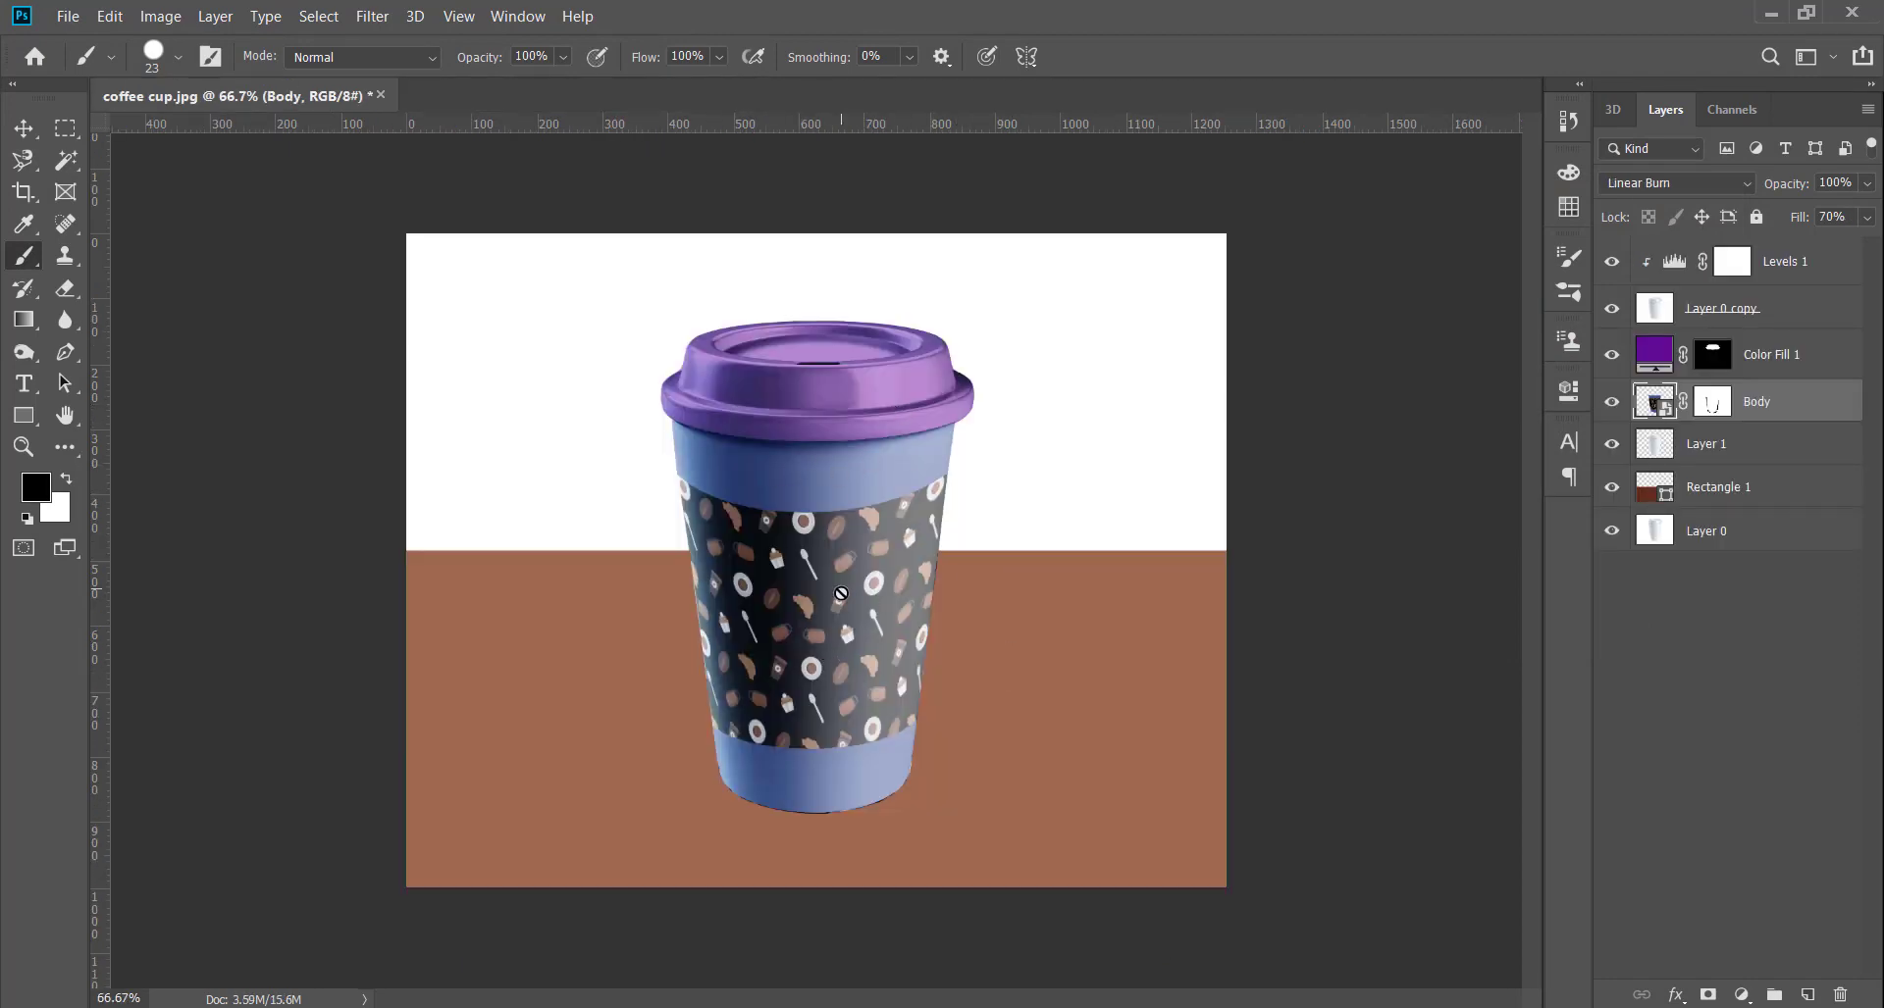
Change the lid's Color Fill 1 colour to dark navy #000e2f.
click(1670, 355)
double_click(1671, 355)
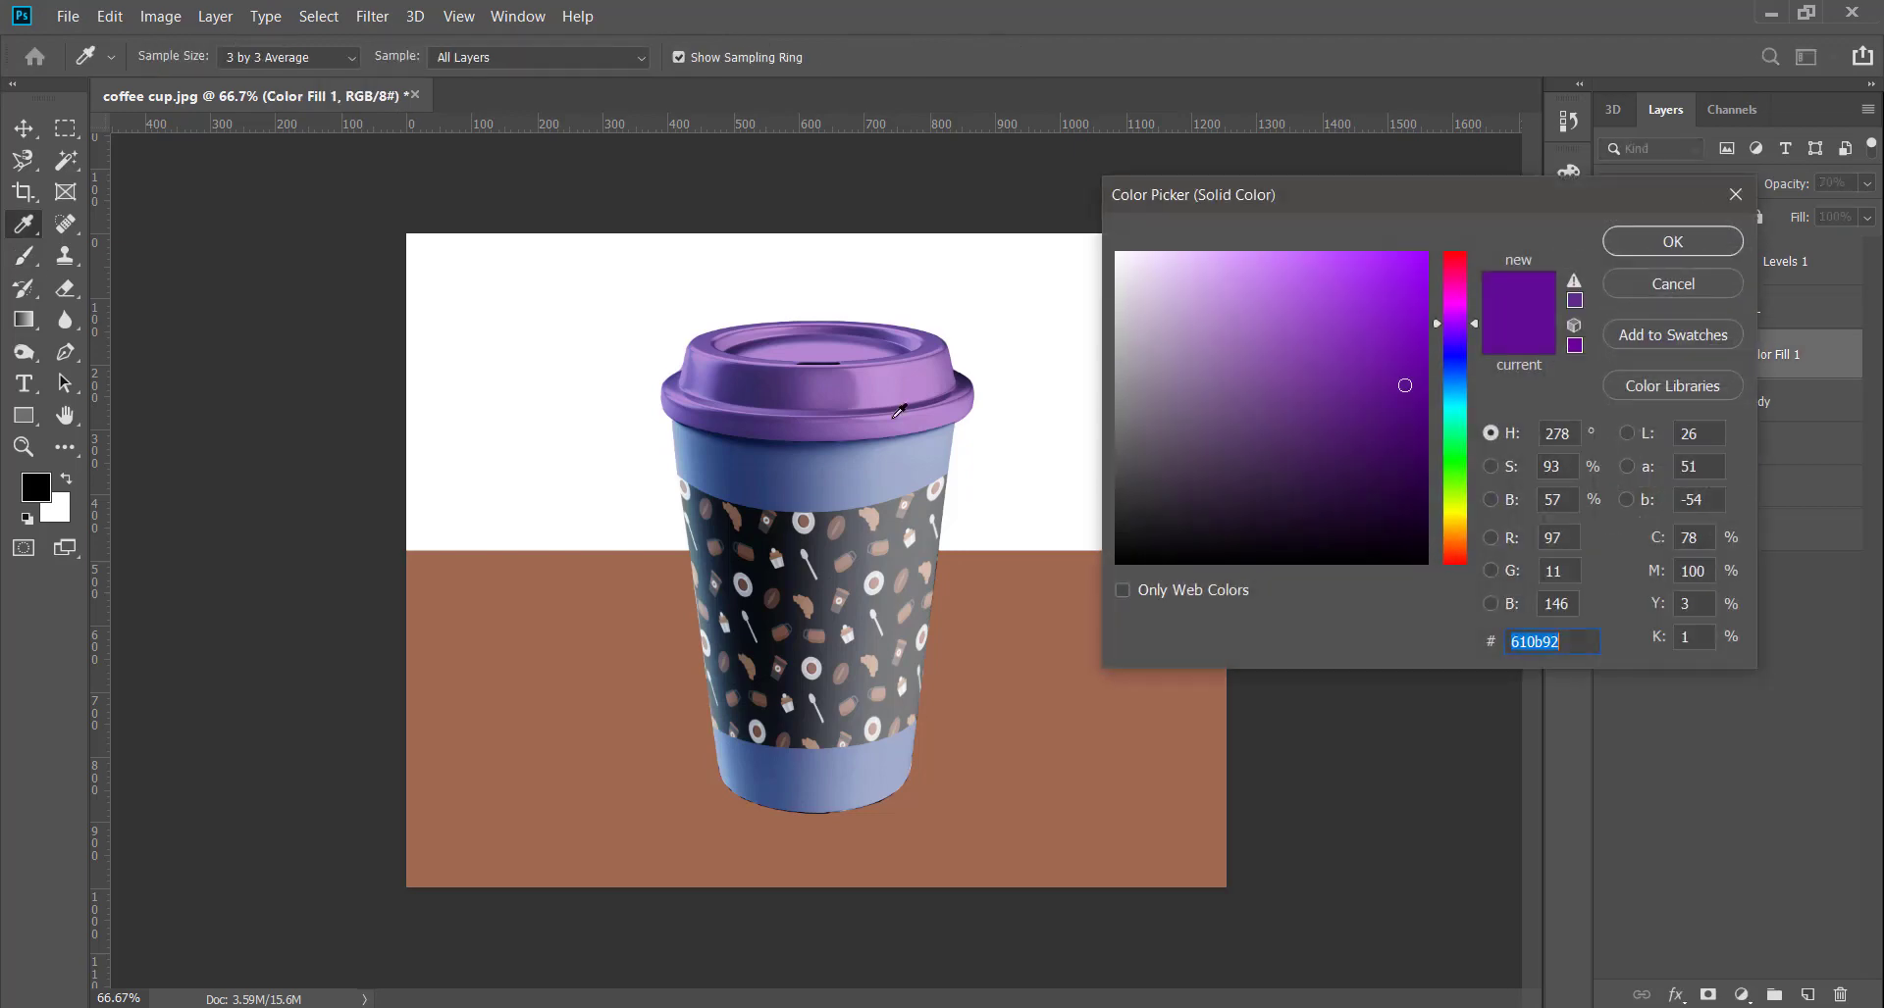
click(1308, 424)
drag(1386, 380, 1429, 507)
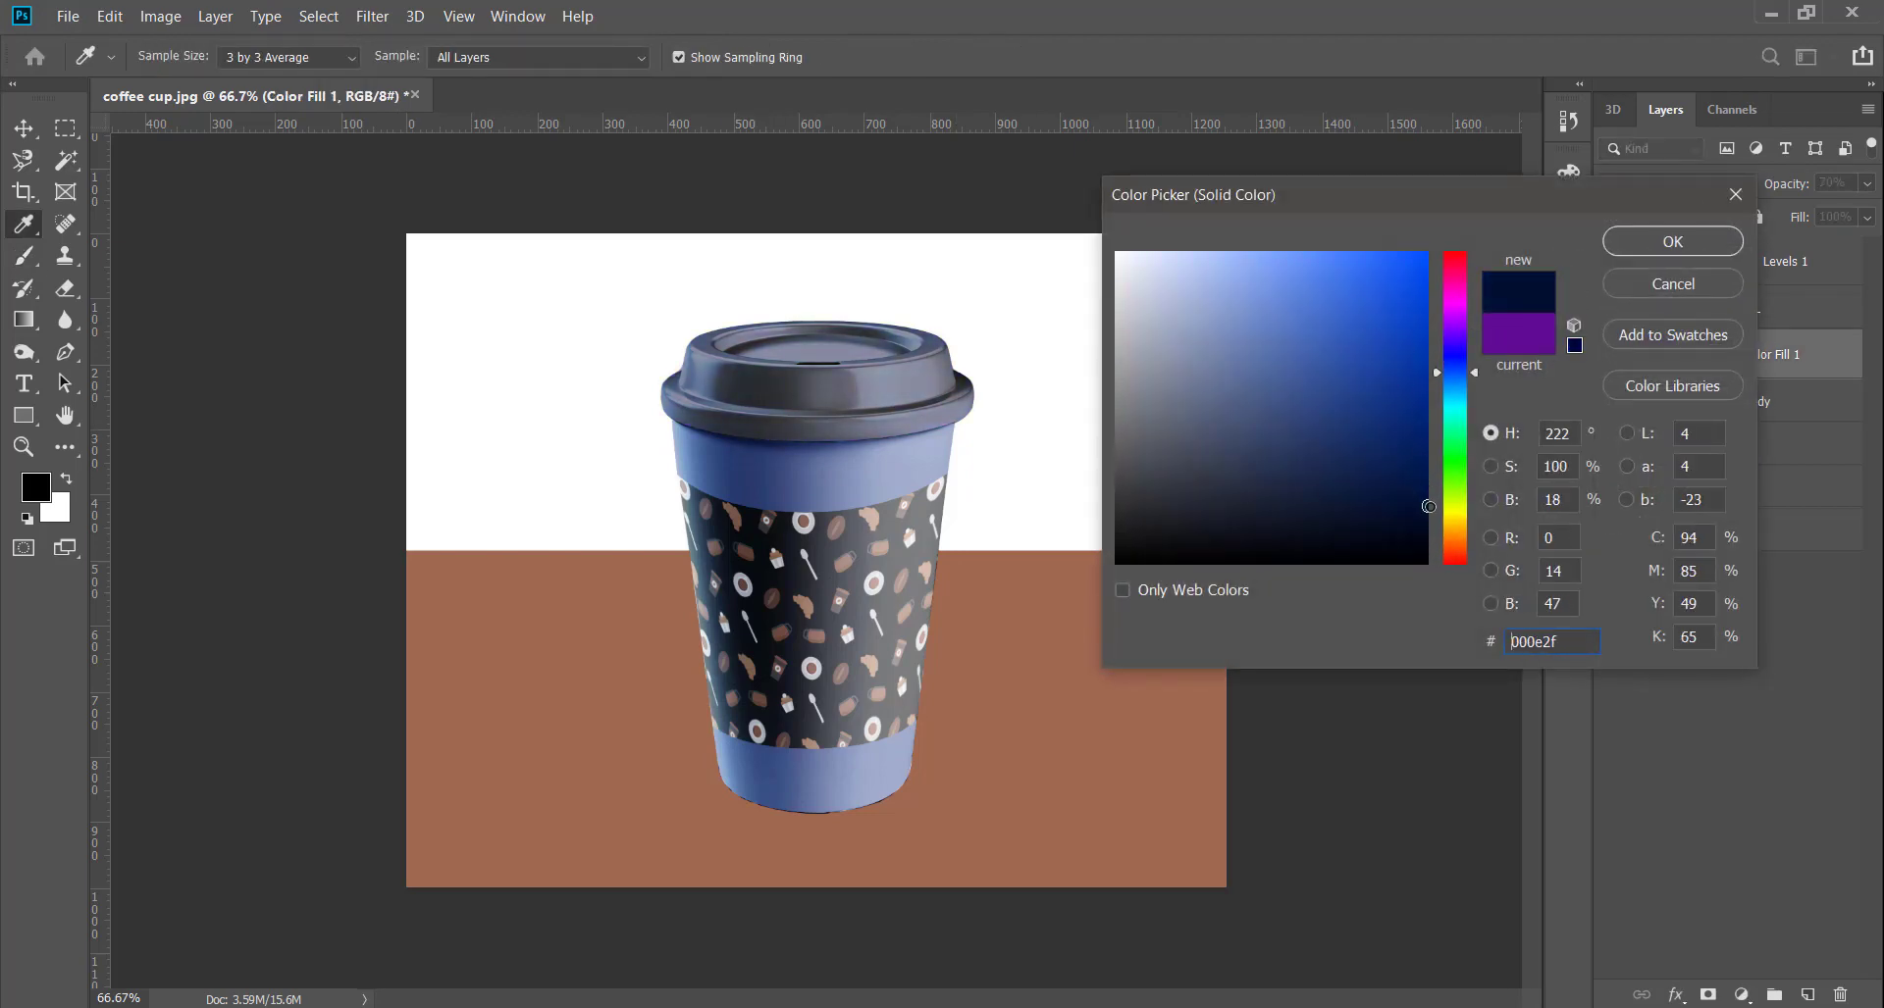
click(1672, 243)
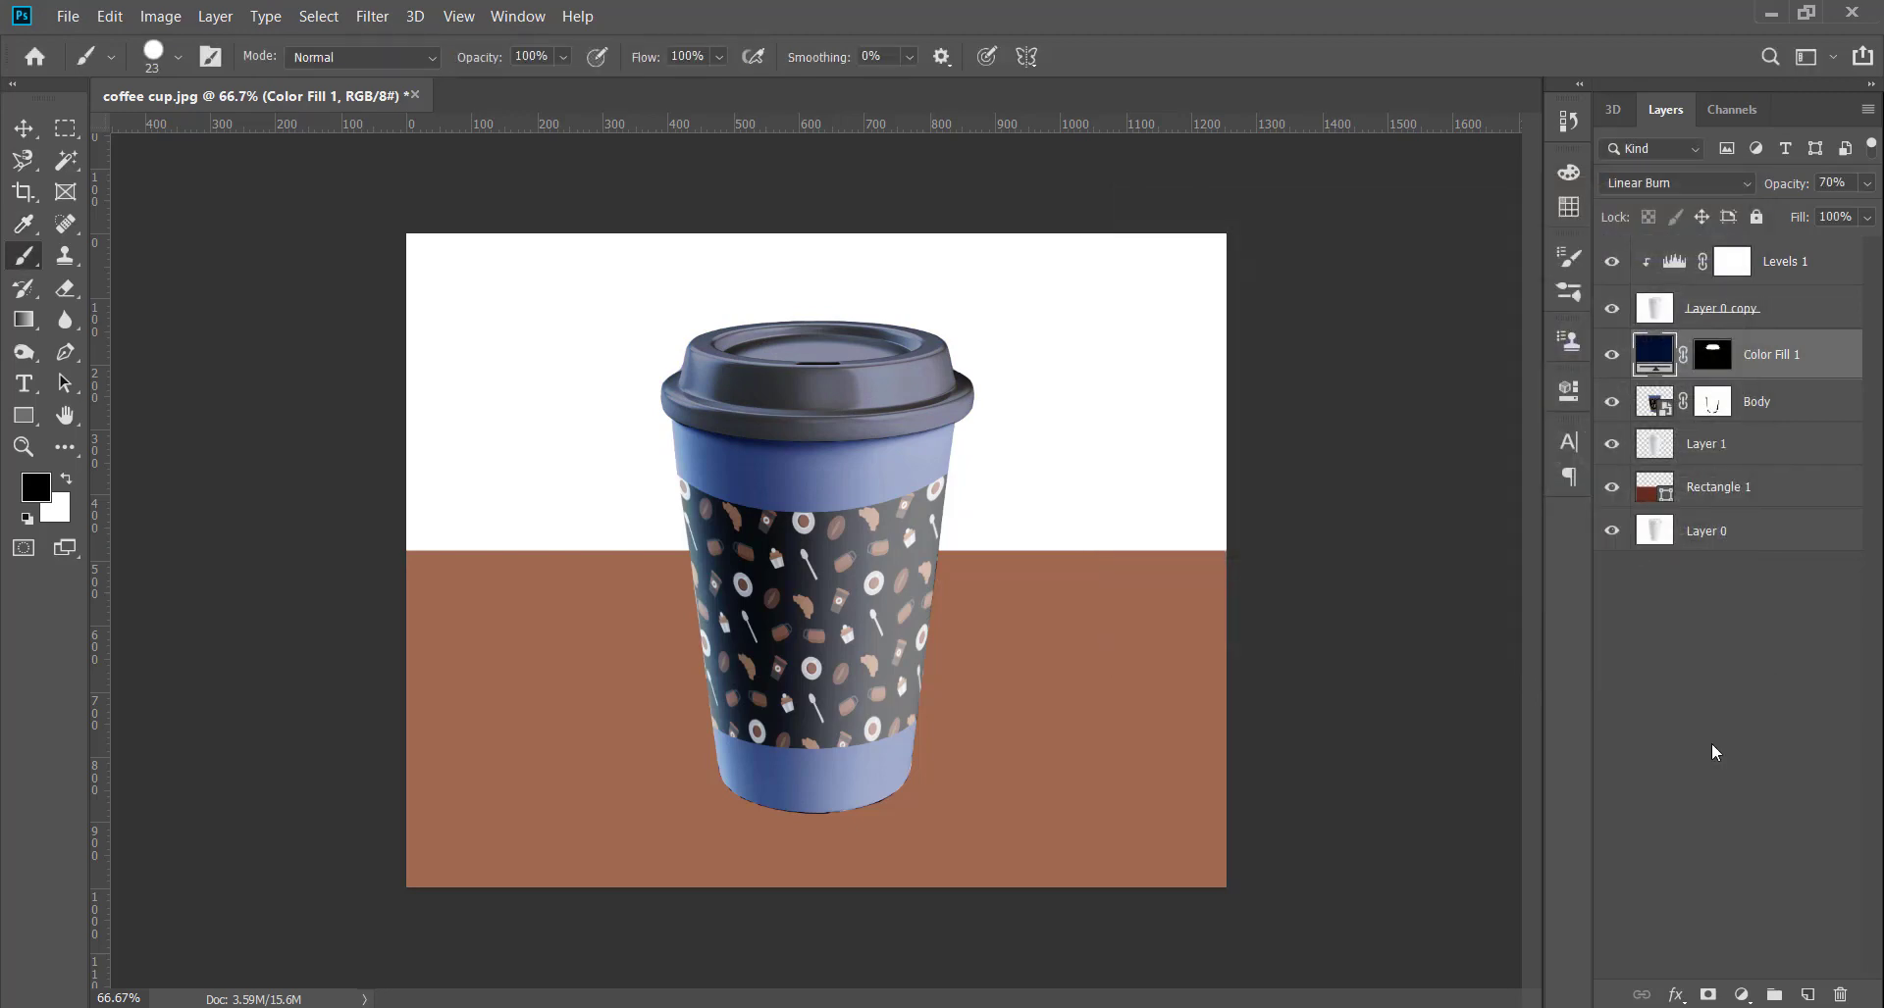
Recolour Rectangle 1 to #8b9ac0, sampled from the blue band of the cup below the lid.
double_click(1655, 489)
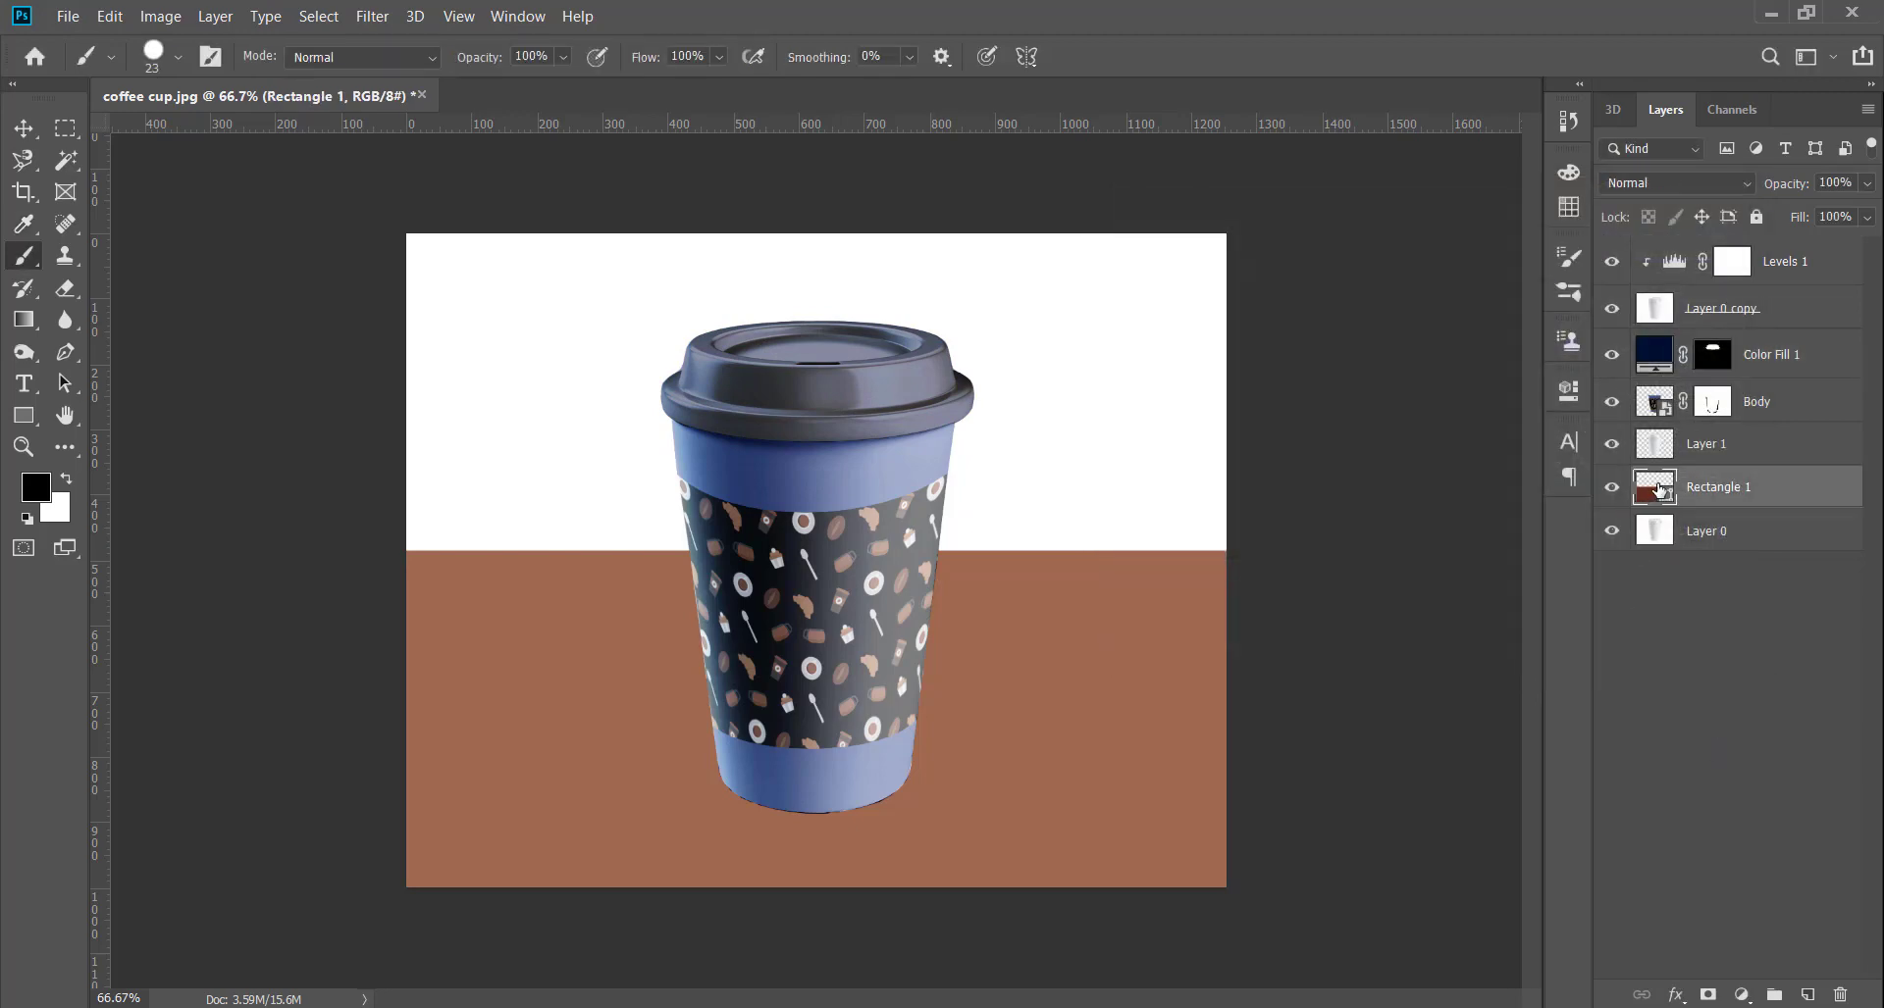
click(868, 474)
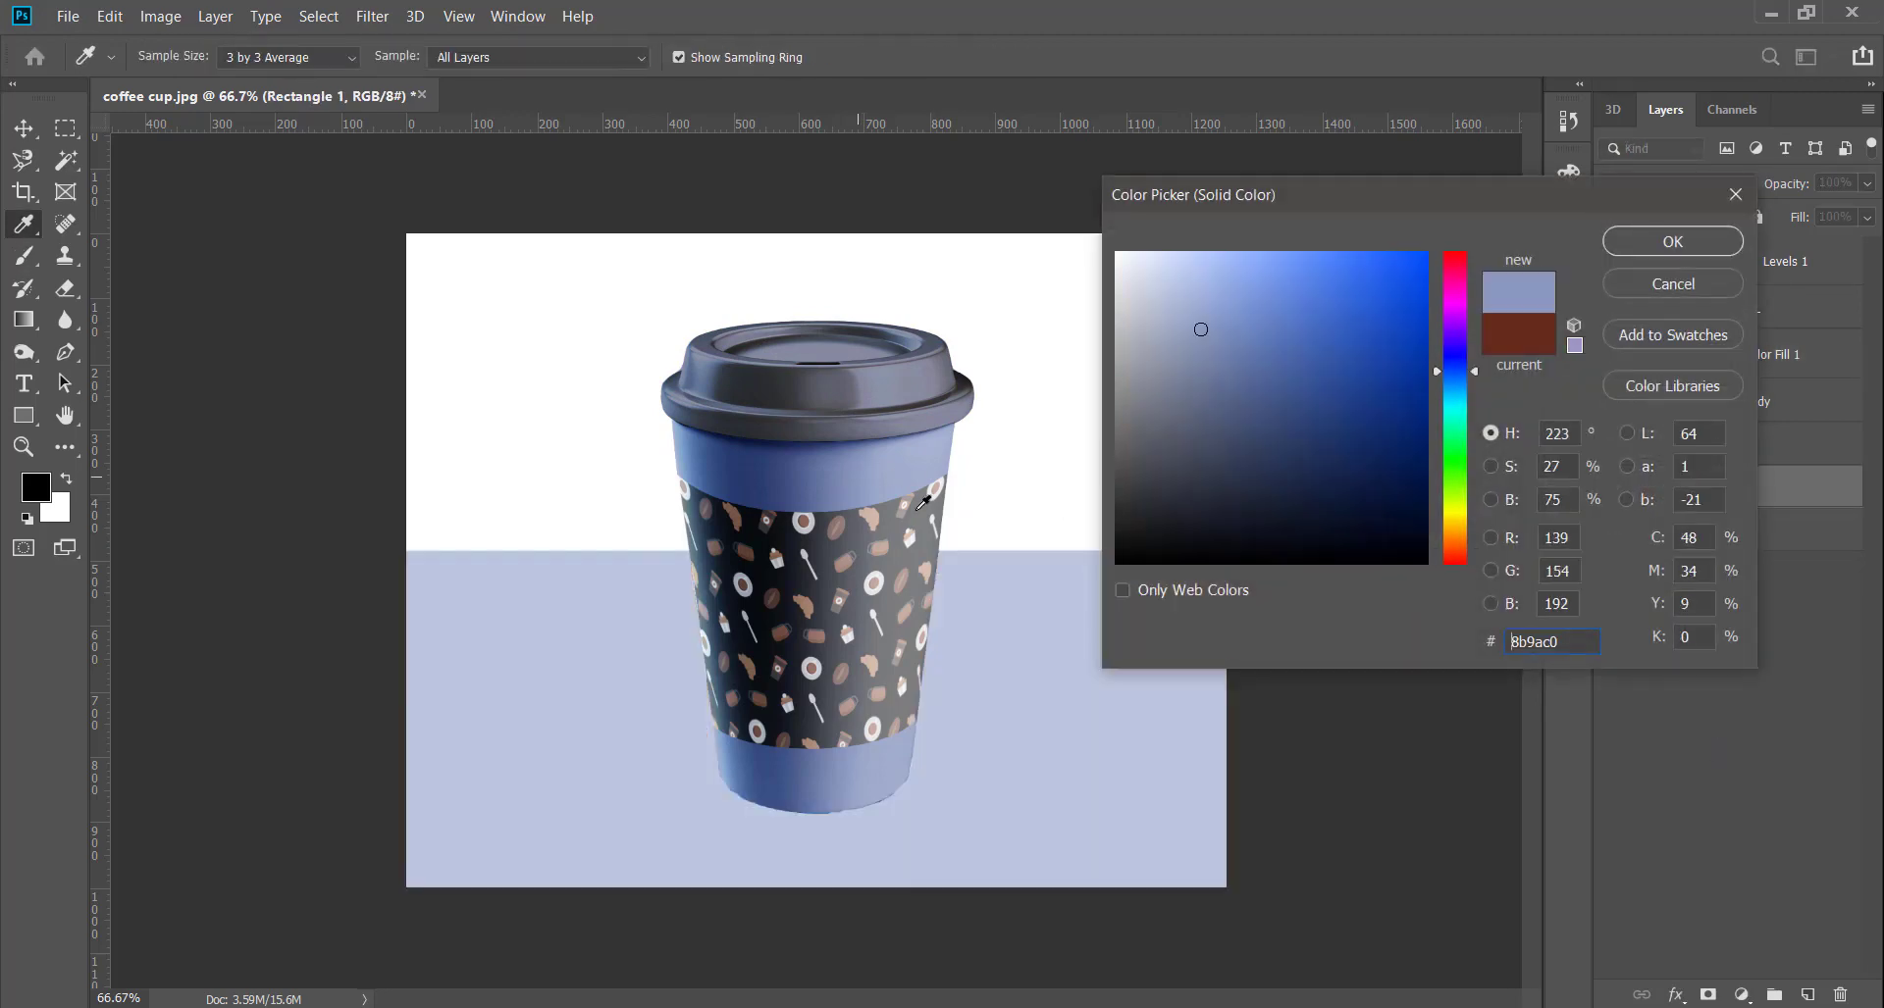
click(1671, 241)
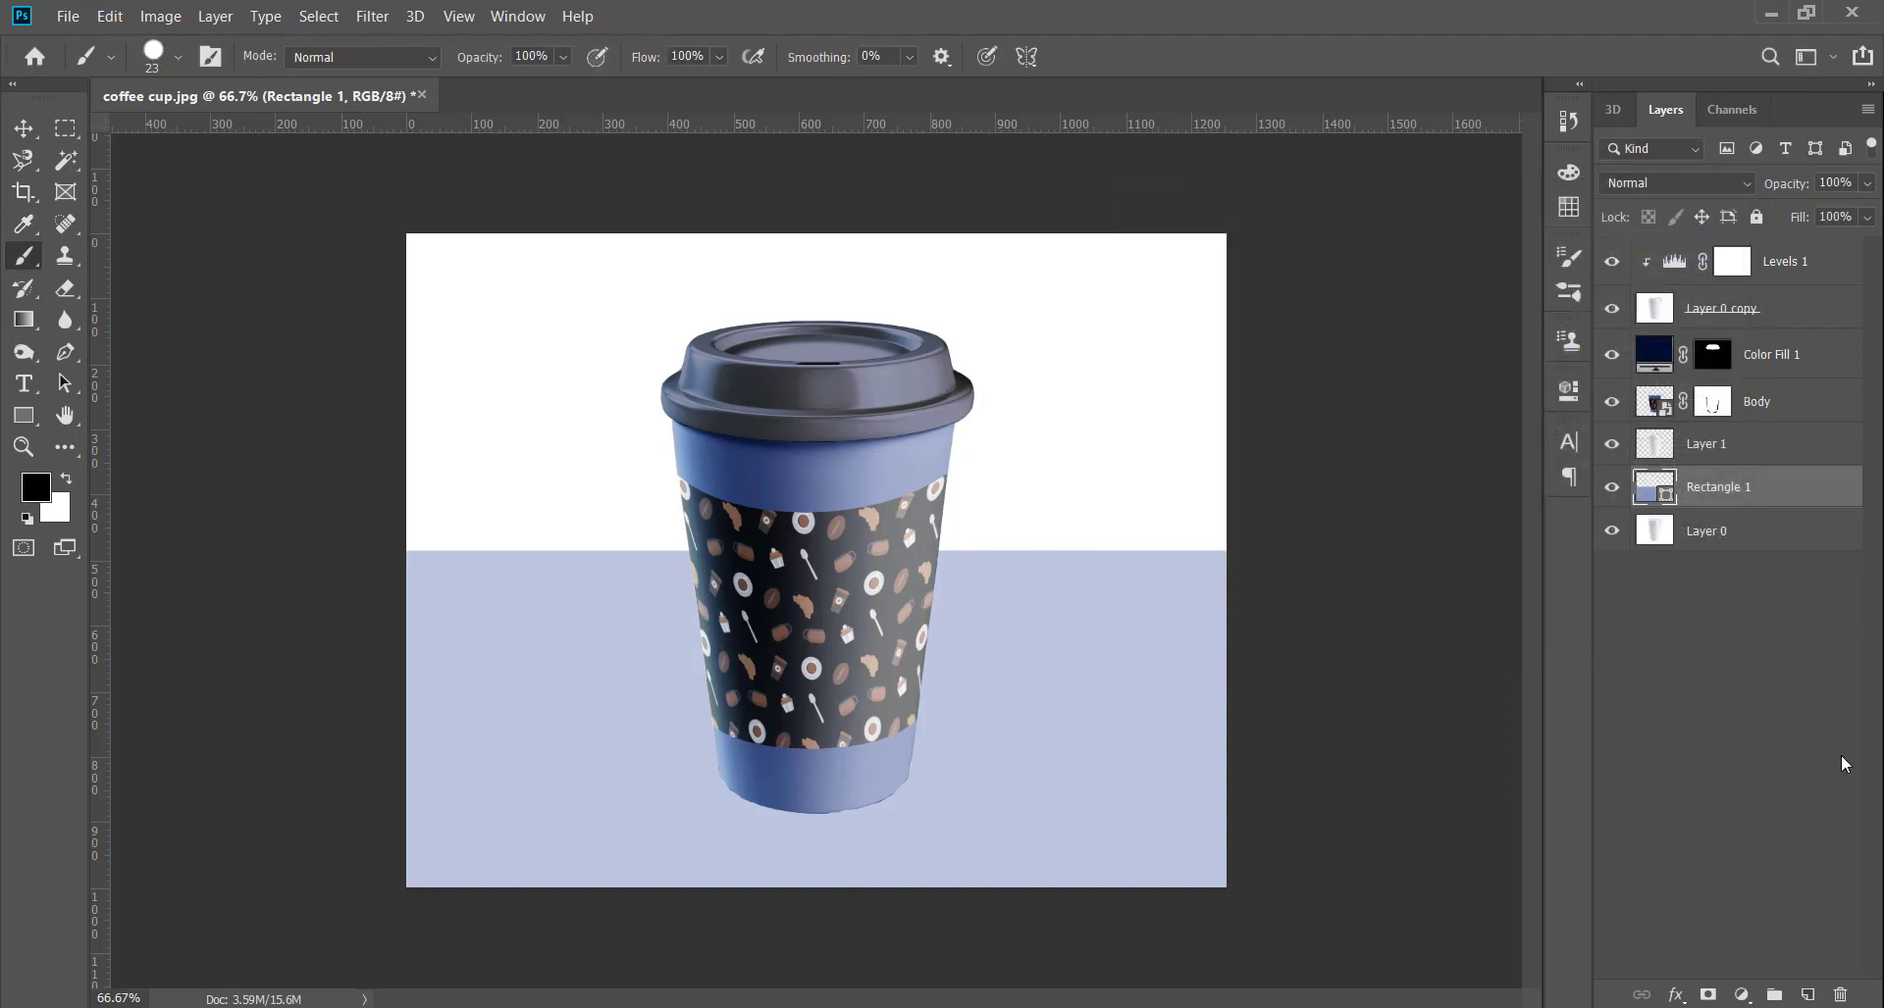